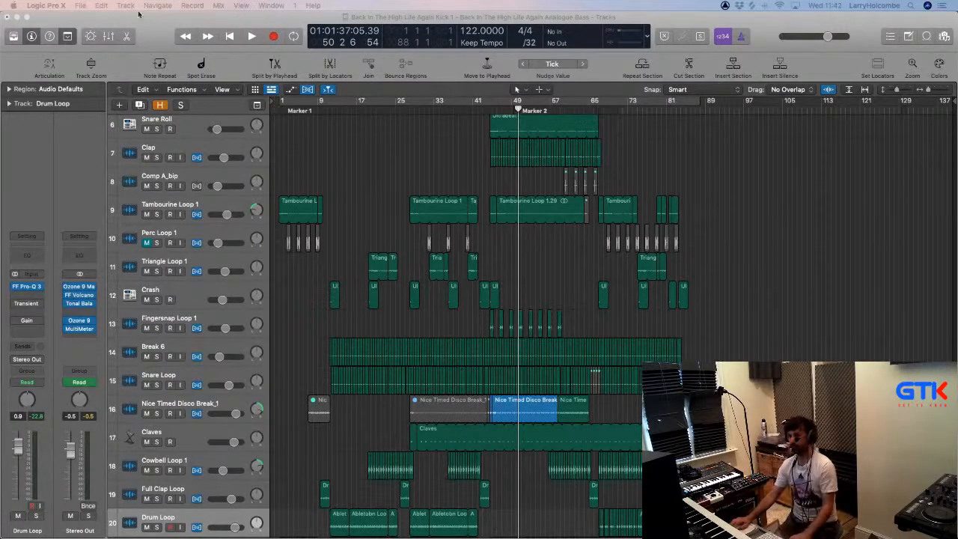
Place the playhead at bar 12 and play the arrangement
click(153, 24)
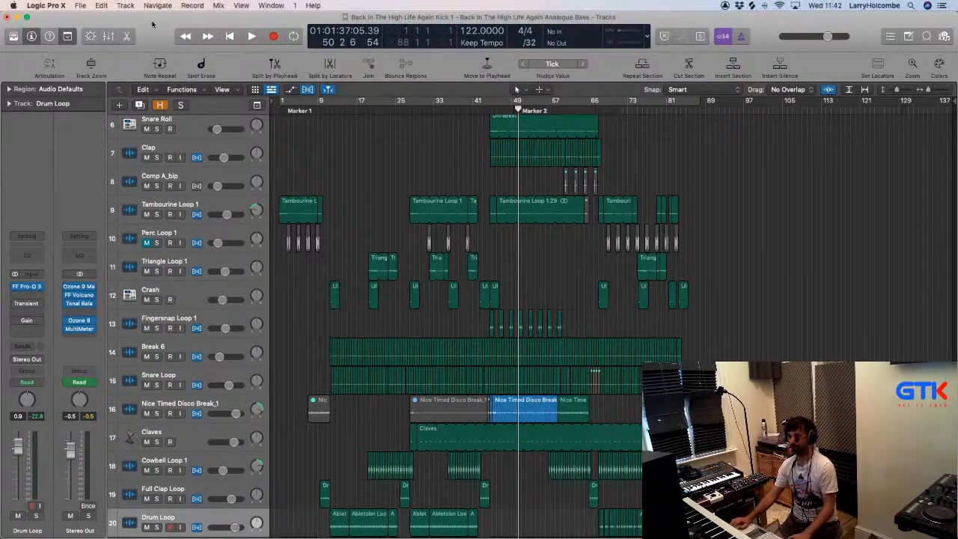
click(331, 112)
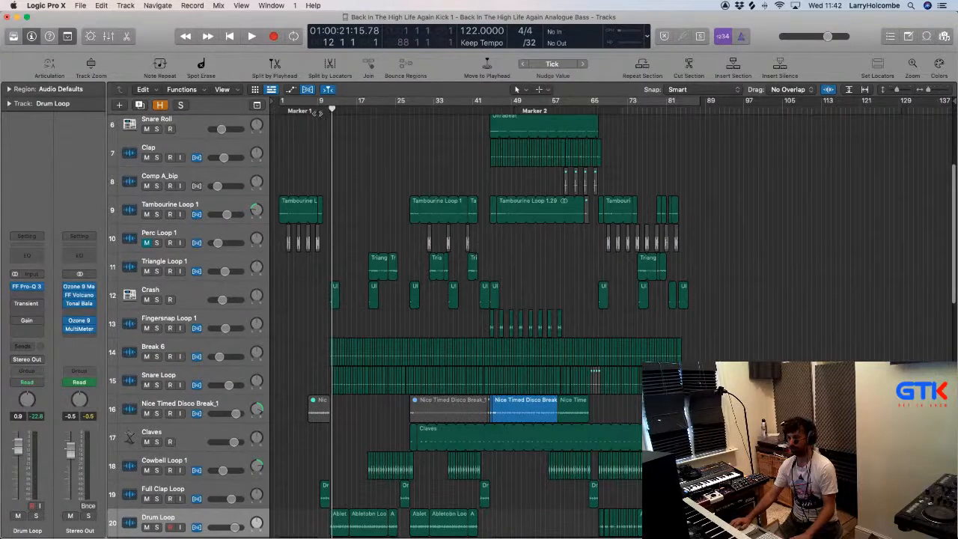
key(space)
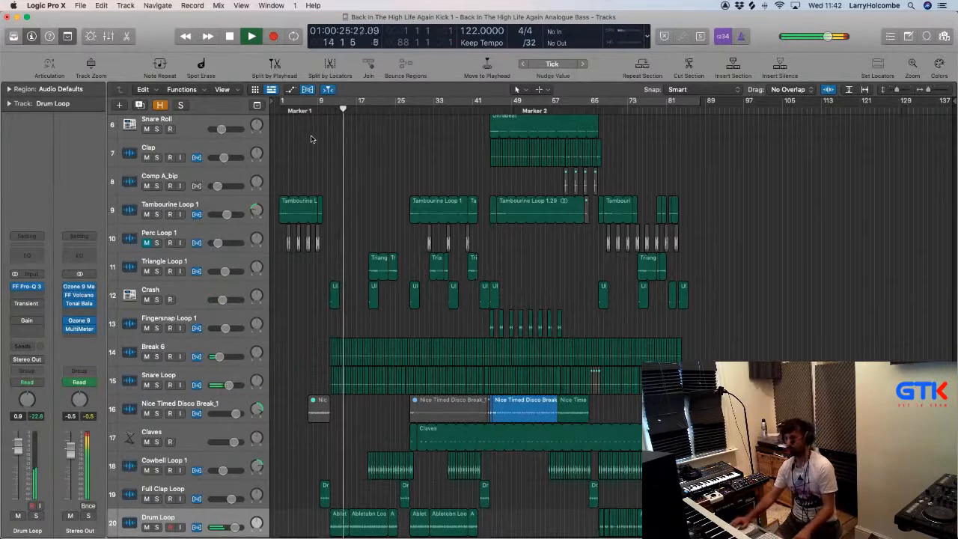
Display the FF Volcano Mix automation on the Stereo Out track and inspect the plug-in's filter settings
scroll(352, 290, down, 4)
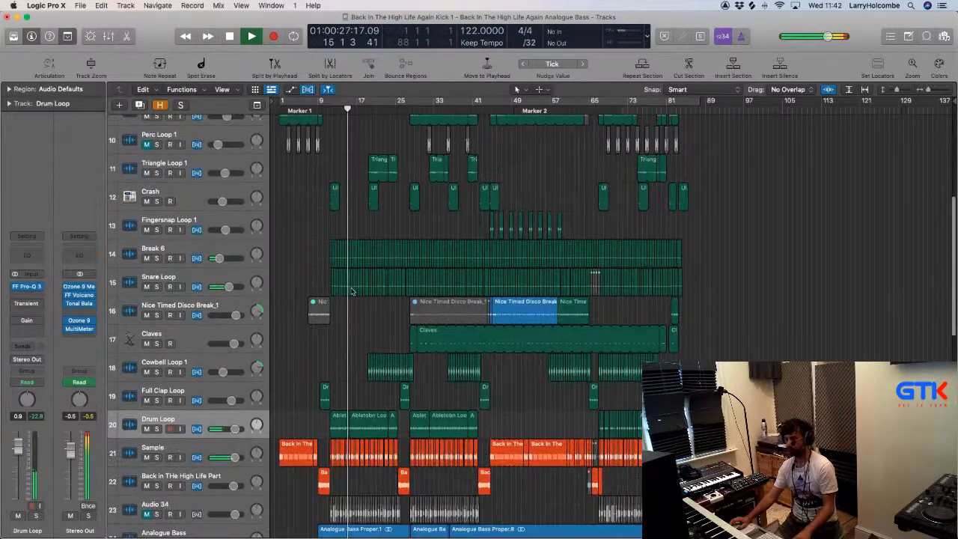
scroll(352, 291, down, 10)
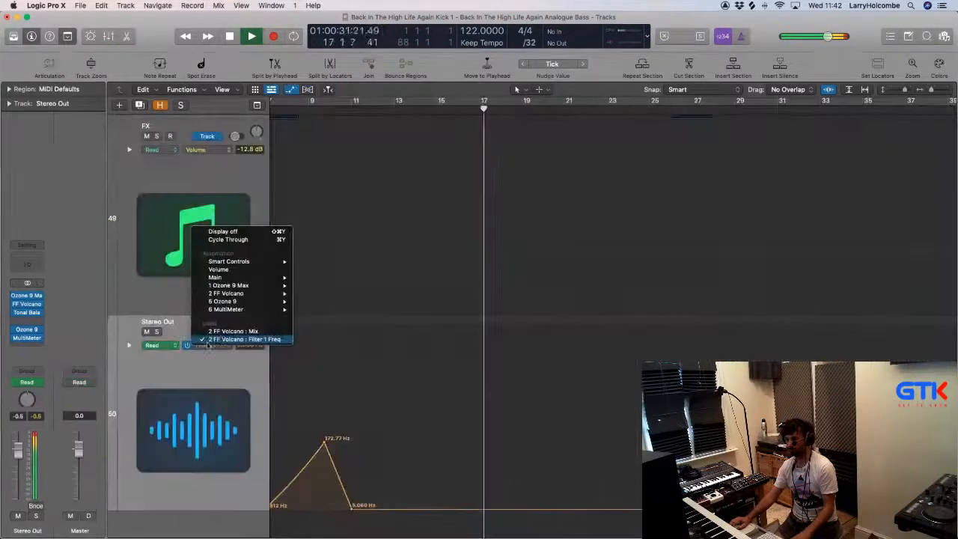
click(239, 333)
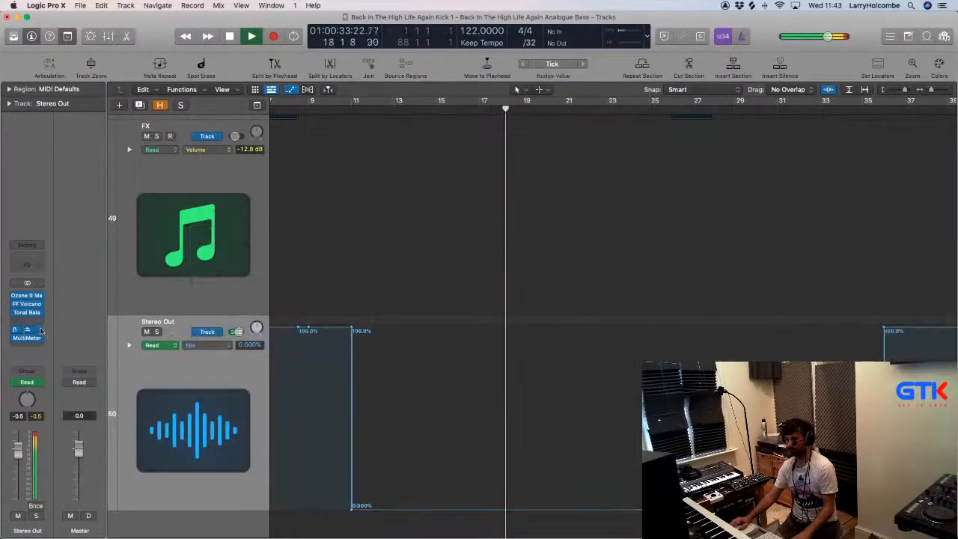
click(29, 306)
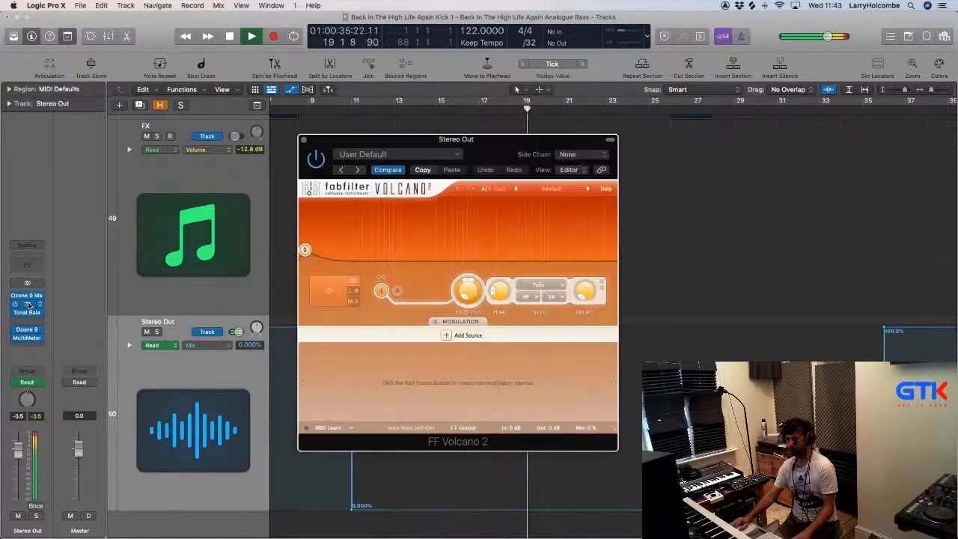
click(304, 140)
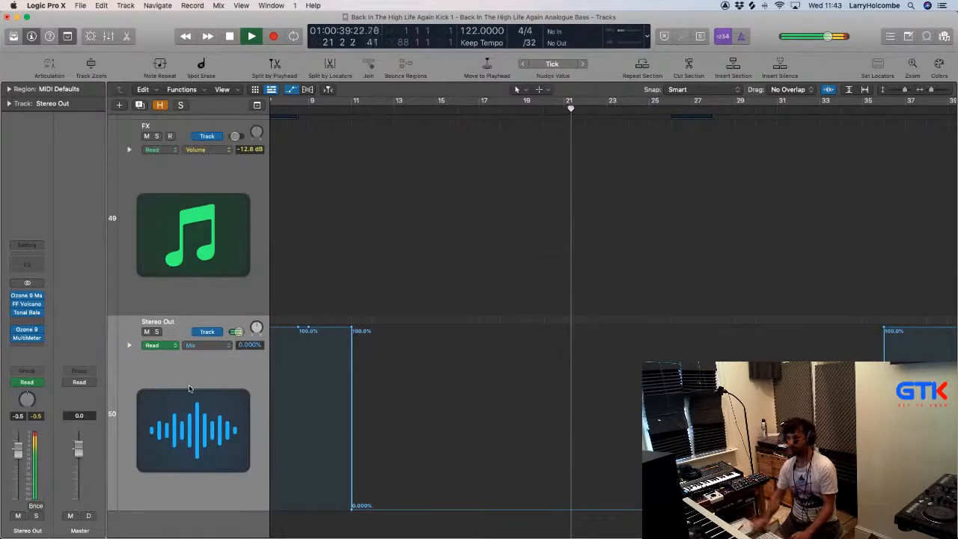
Stop playback and set a cycle range from 11 3 1 to 25 3 1
key(super+Up)
key(super+Up)
key(super+Up)
key(super+Up)
key(super+Up)
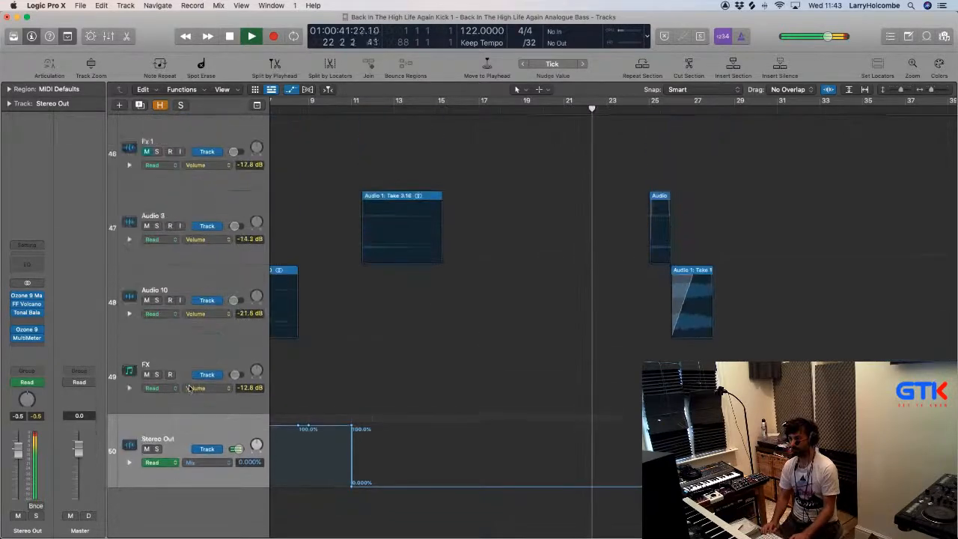
scroll(190, 389, up, 10)
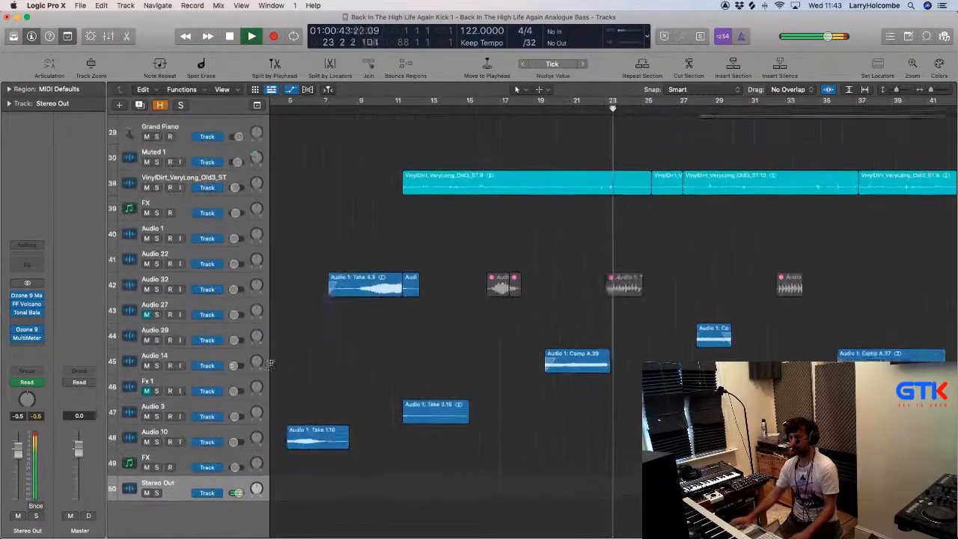
scroll(322, 323, up, 3)
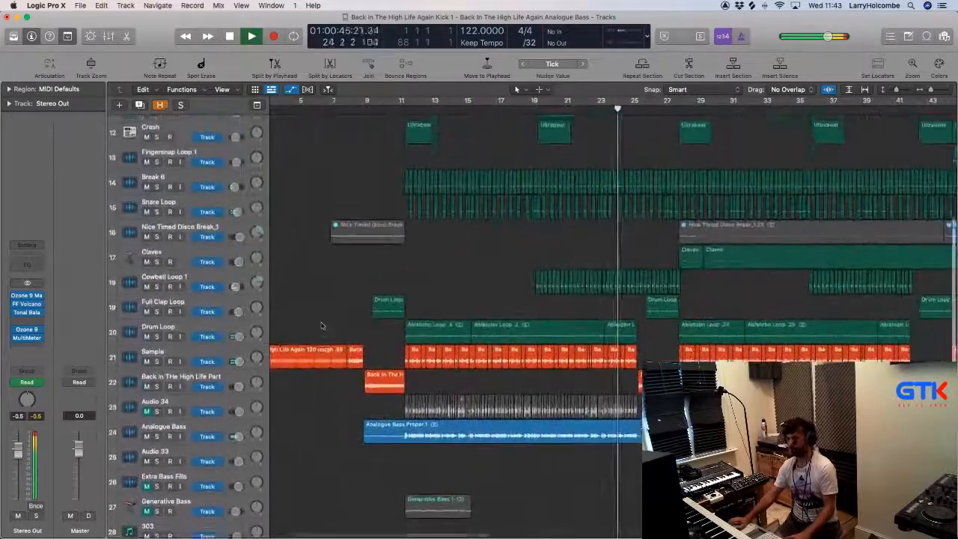
key(space)
drag(391, 189, 642, 450)
drag(360, 107, 880, 209)
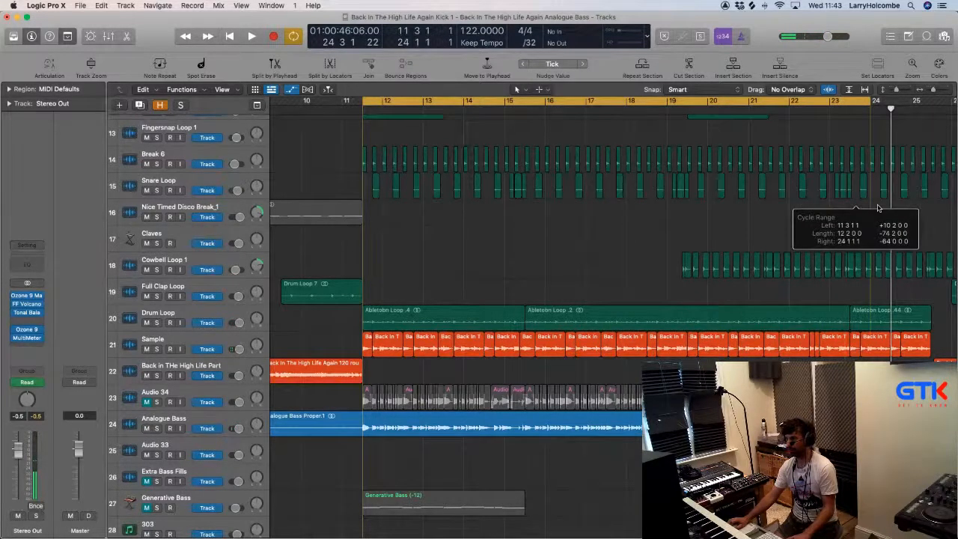
Play the cycled section with the first Low Kick track soloed, adding the Hat and 909 hat tracks to the solo
scroll(473, 196, up, 10)
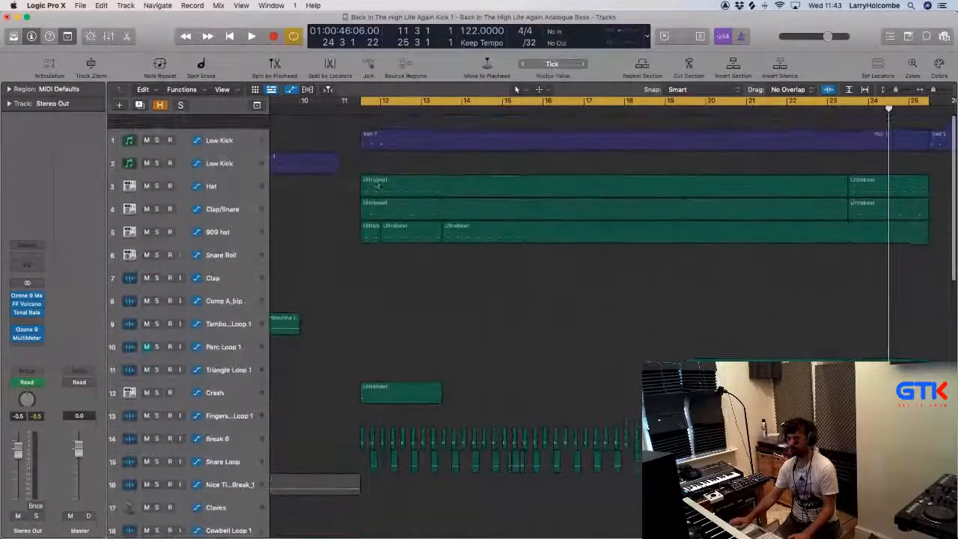
click(157, 126)
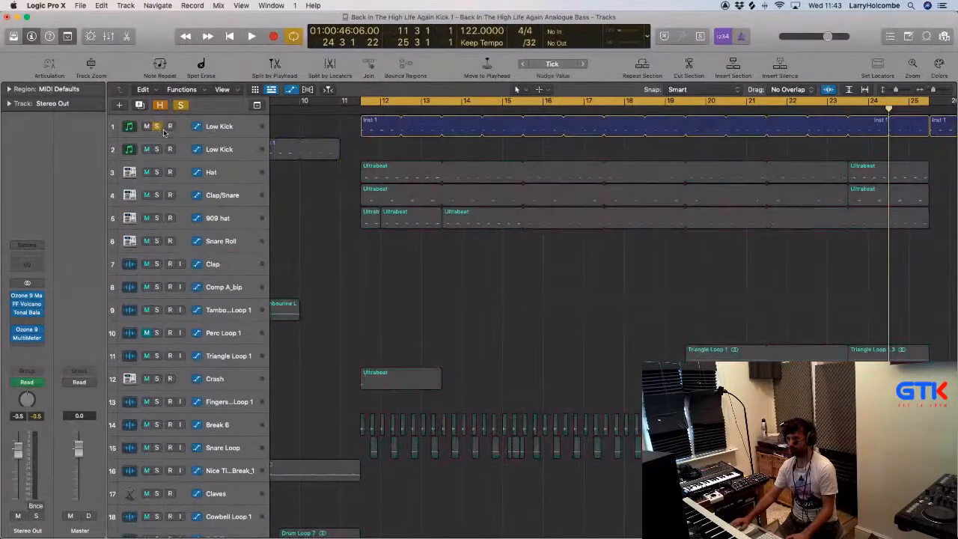
key(space)
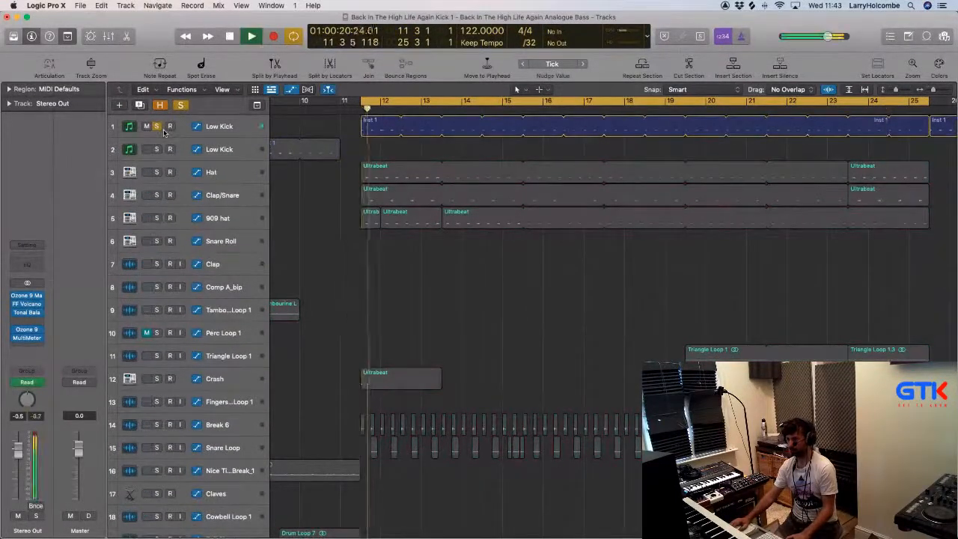
click(156, 172)
click(214, 175)
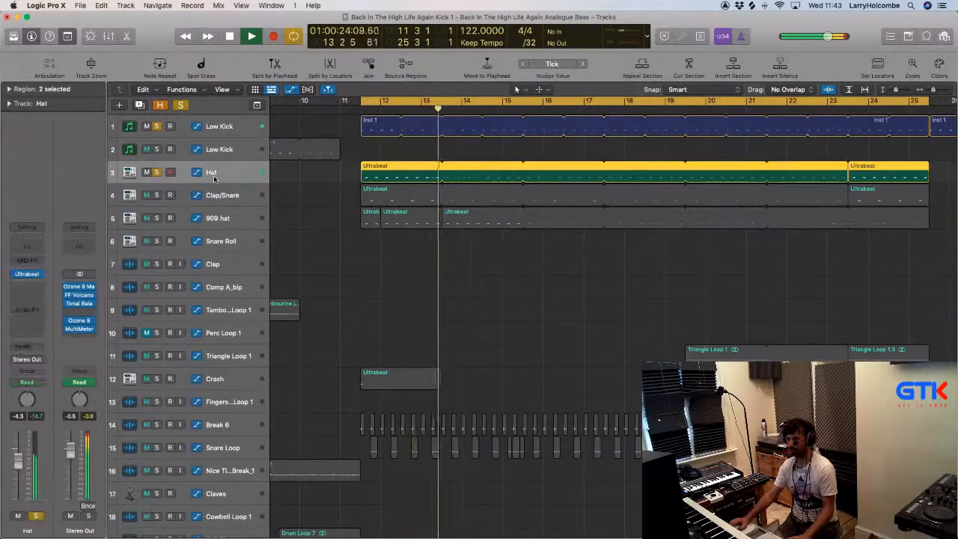
scroll(281, 180, down, 2)
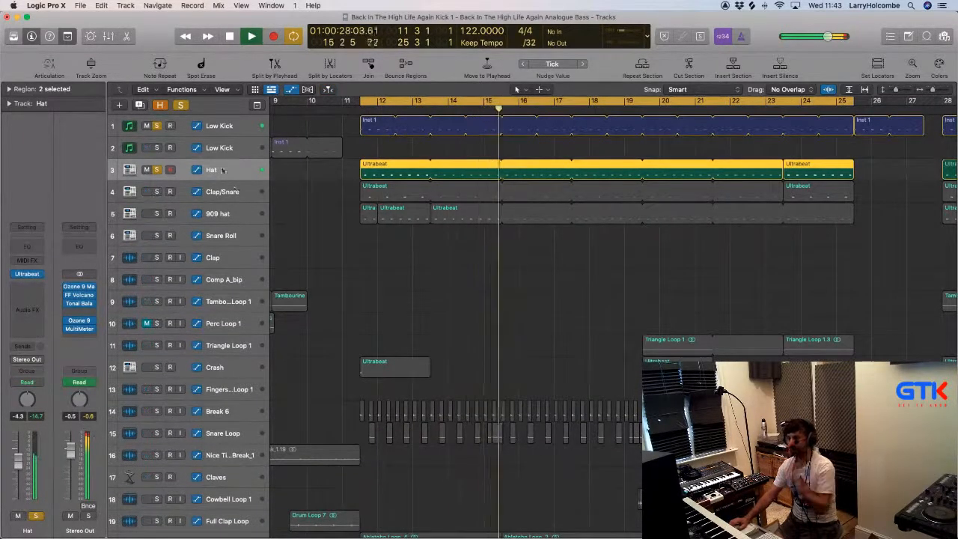
click(156, 214)
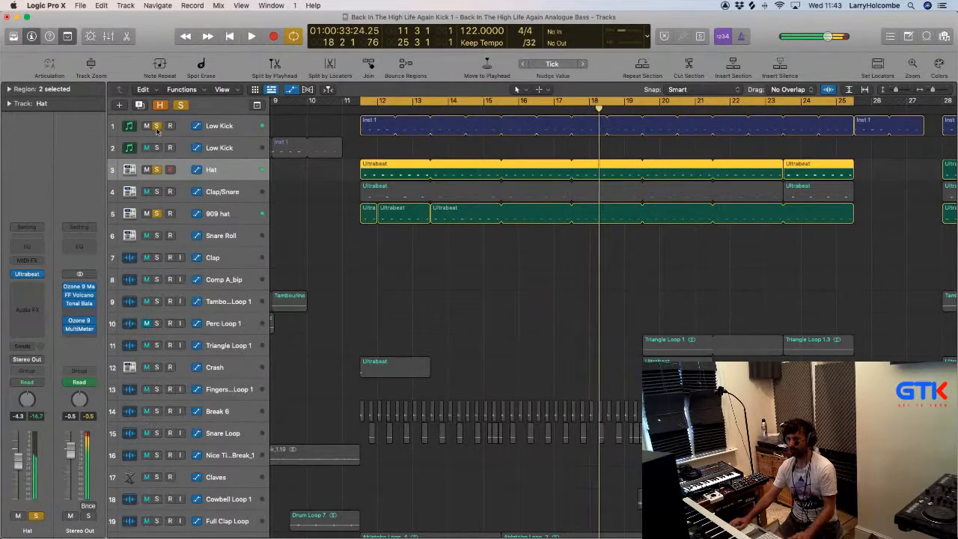
Clear the track solos, mute the Hat track and play the full mix through the cycle
click(156, 126)
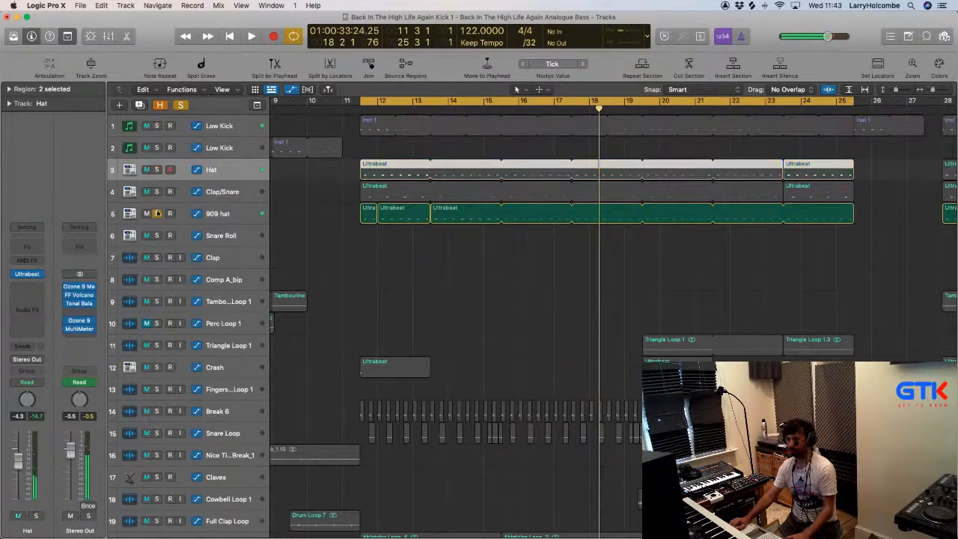
click(157, 169)
click(146, 170)
key(space)
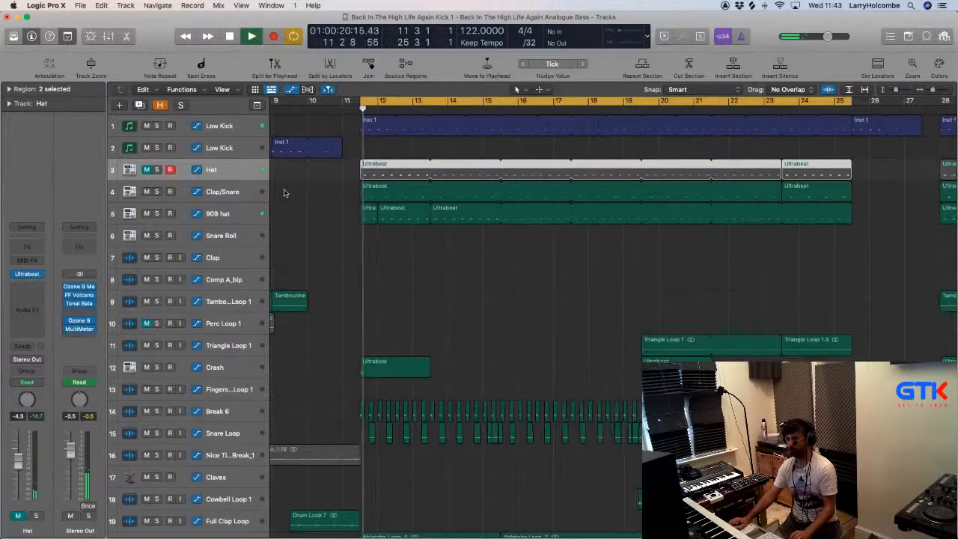
Compare the cycled section with the Hat track muted and unmuted
key(super+Left)
key(super+Up)
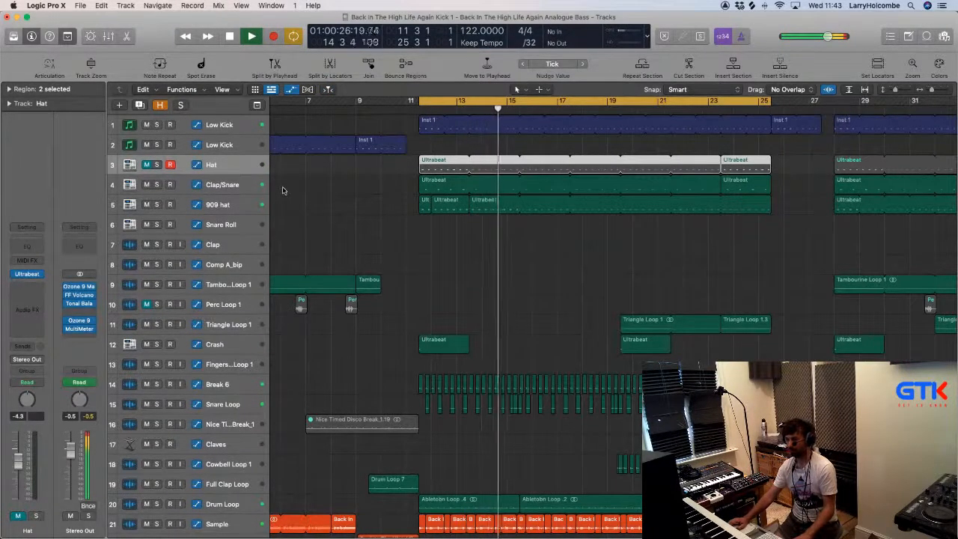
click(146, 165)
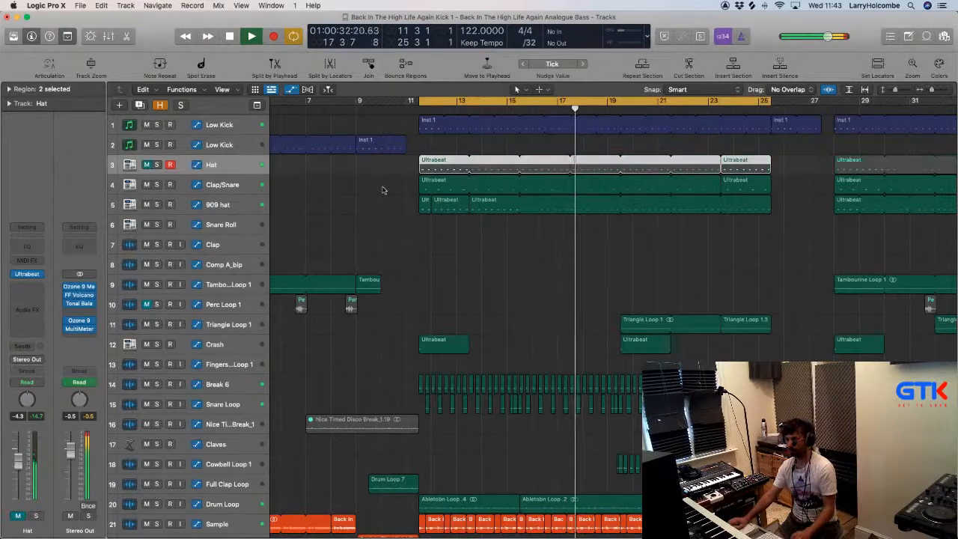
Turn off the cycle and move the long Hat region near bar 28 to align with the Clap/Snare region start near bar 44
scroll(384, 188, down, 5)
scroll(383, 189, down, 4)
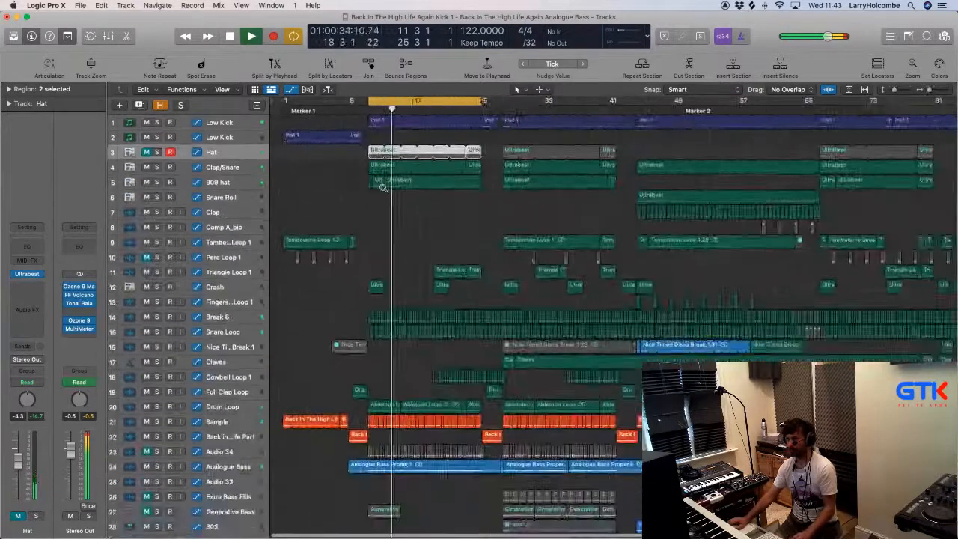
click(457, 137)
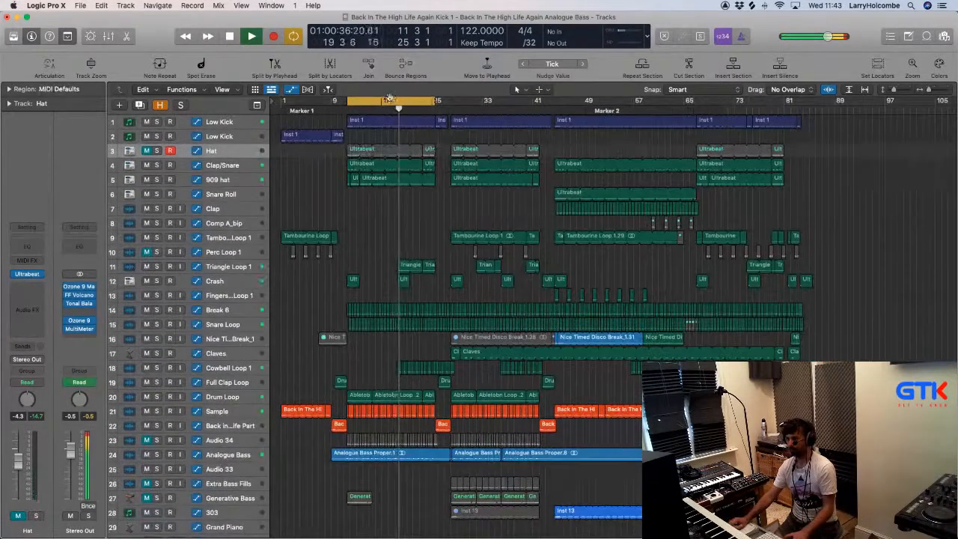
drag(455, 149, 561, 150)
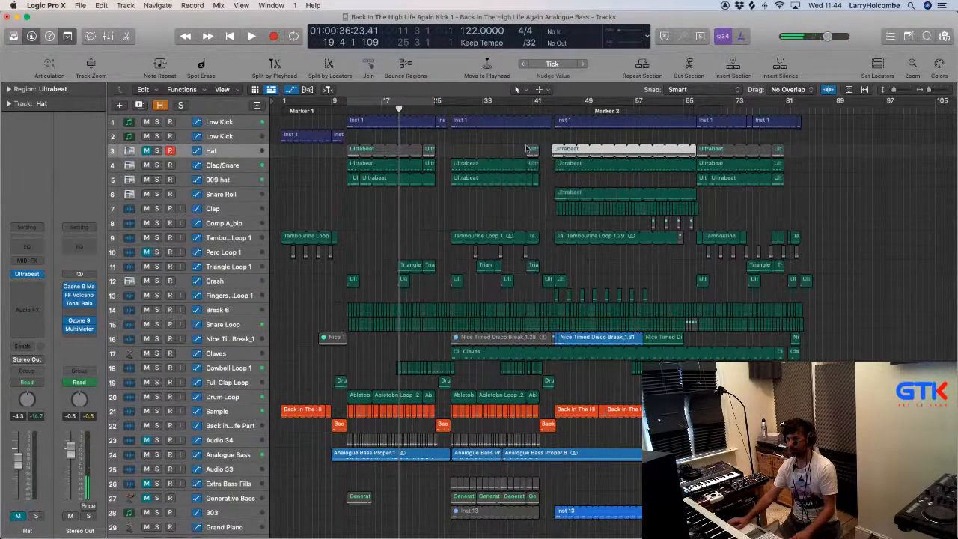
drag(488, 123, 638, 240)
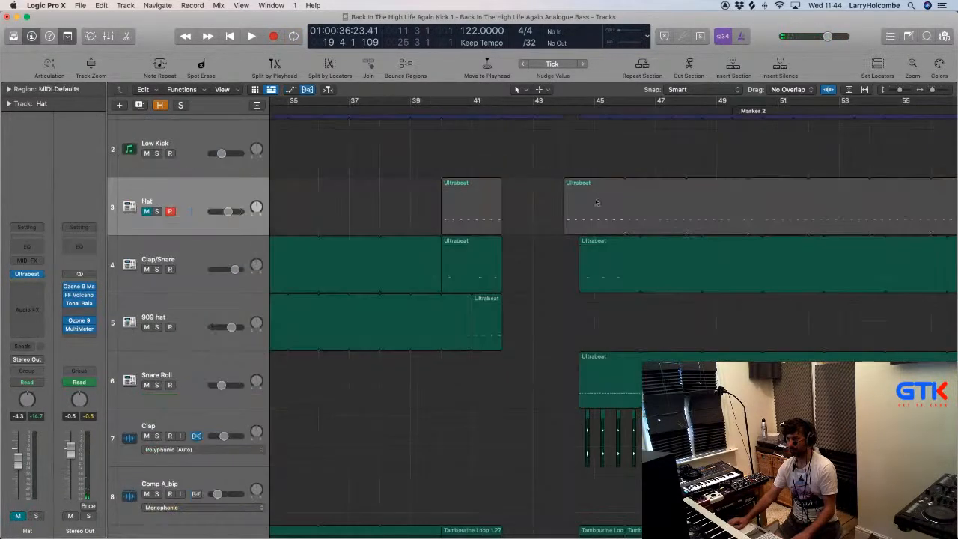
mouse_move(599, 208)
mouse_down()
mouse_move(618, 211)
mouse_move(592, 199)
mouse_up()
ctrl+alt+click(590, 197)
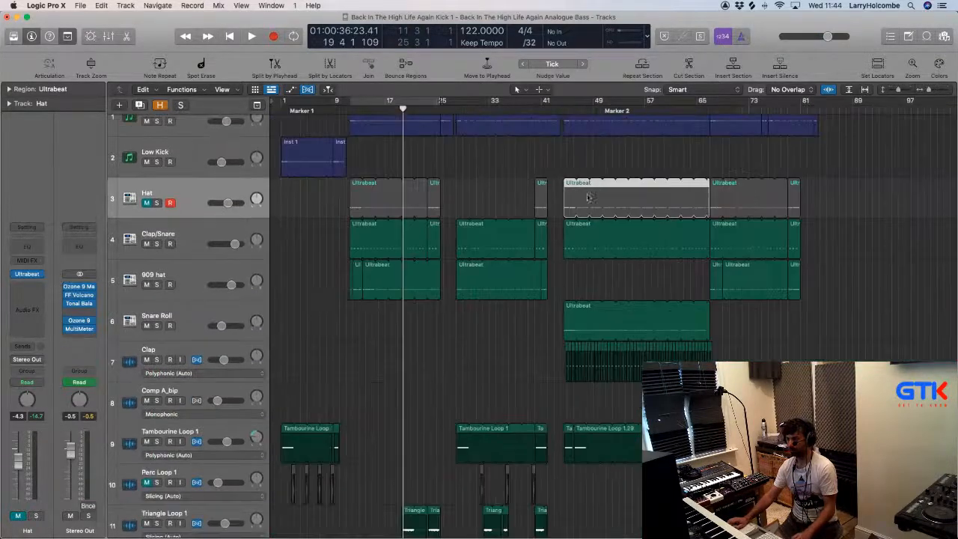
Unmute the Hat track and play the arrangement from about bar 44
click(146, 204)
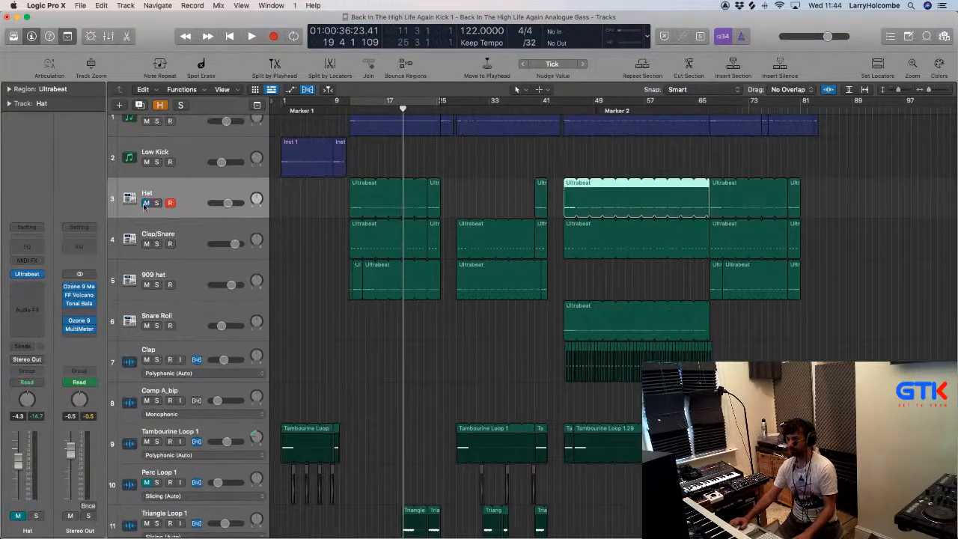
click(559, 110)
click(505, 167)
key(space)
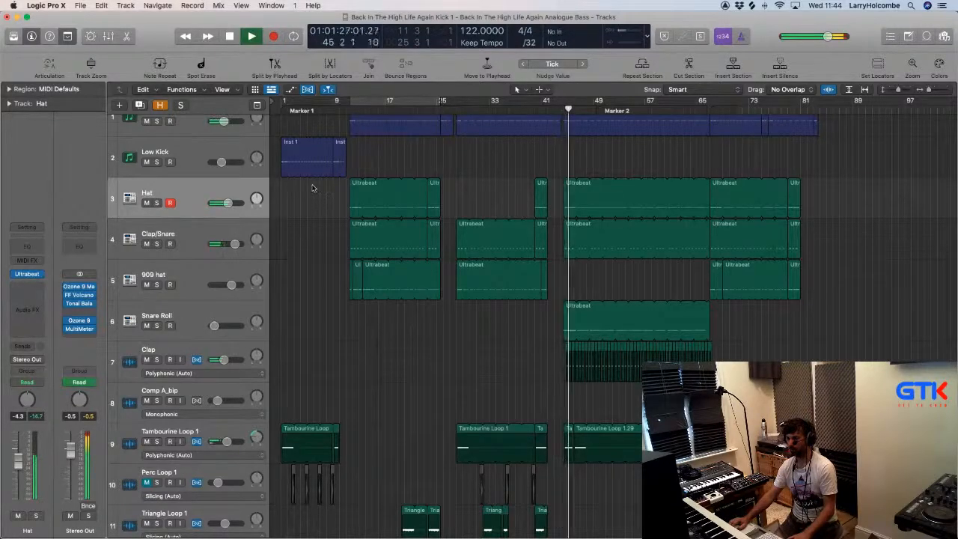
Move the Hat region at bar 44 to start at 54 3 1 1 and play from there
click(567, 187)
drag(567, 188, 700, 179)
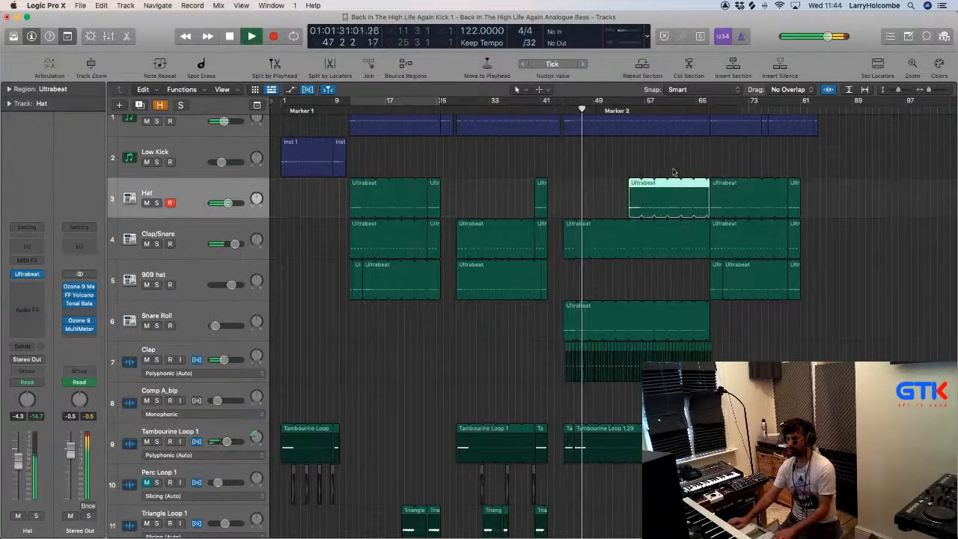
drag(540, 154, 740, 309)
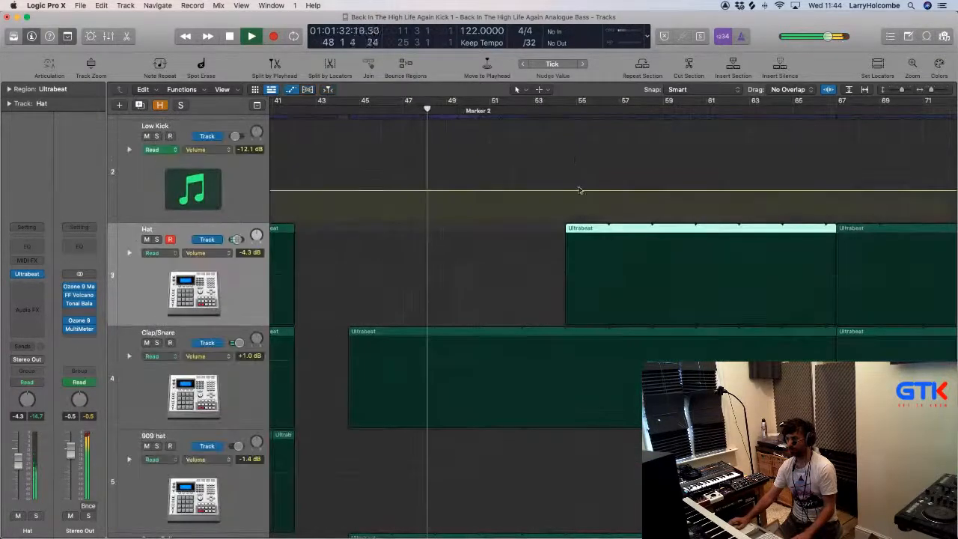
click(588, 175)
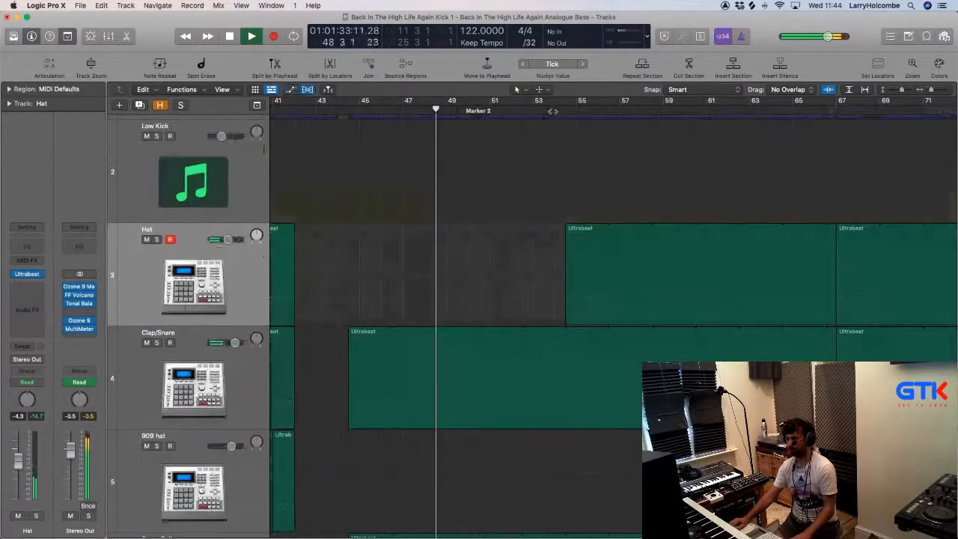
click(579, 231)
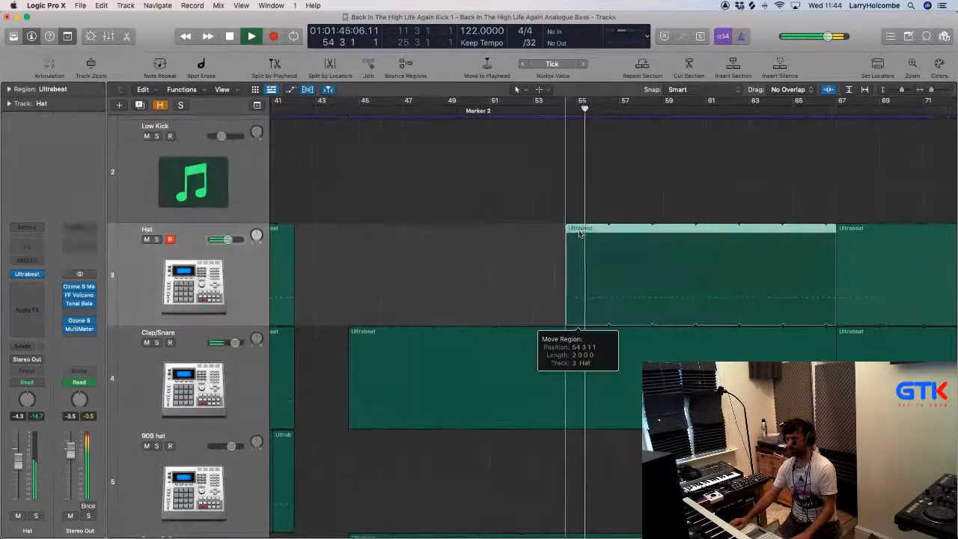
key(super+Up)
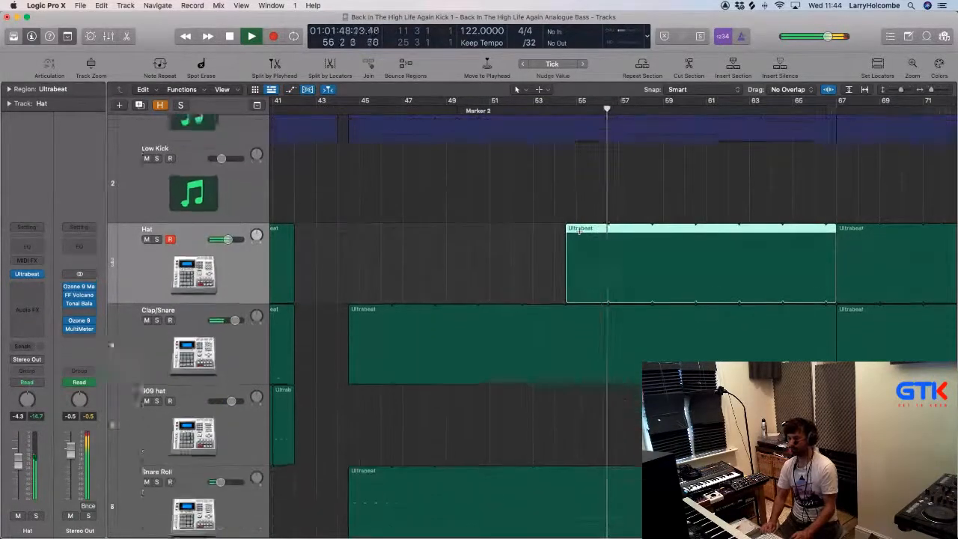
key(super+Up)
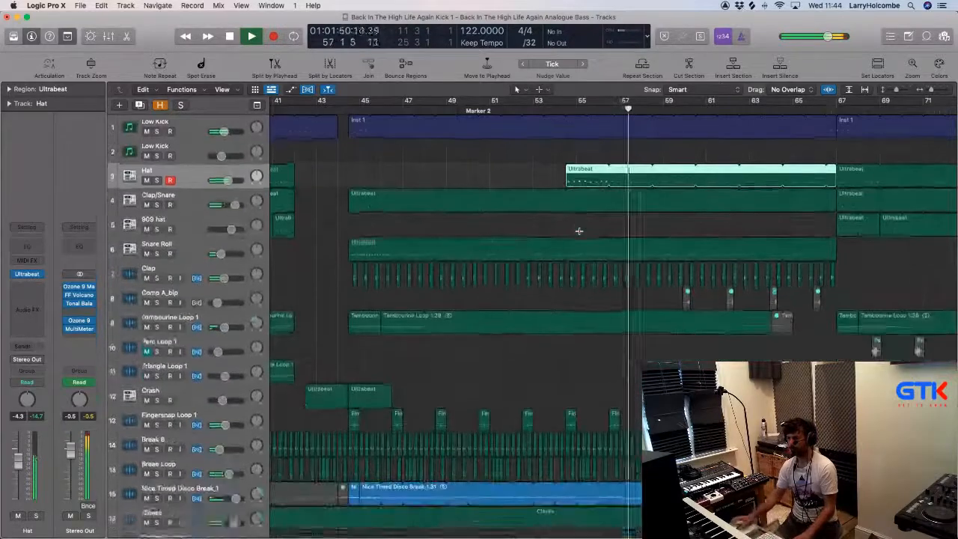
Move the Hat region at bar 54 to start near bar 52, and delete the short Hat region ending near bar 41
click(336, 113)
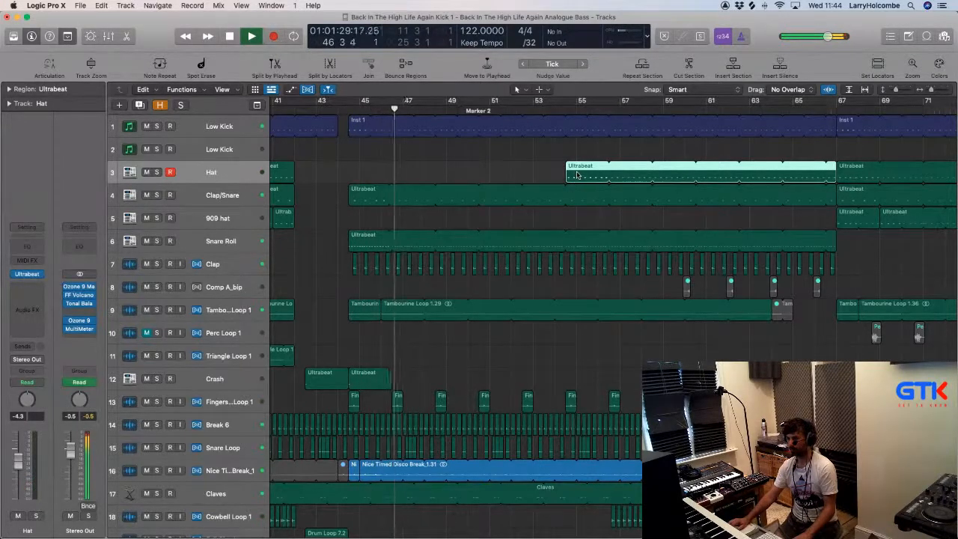
drag(576, 174, 539, 174)
ctrl+alt+click(539, 173)
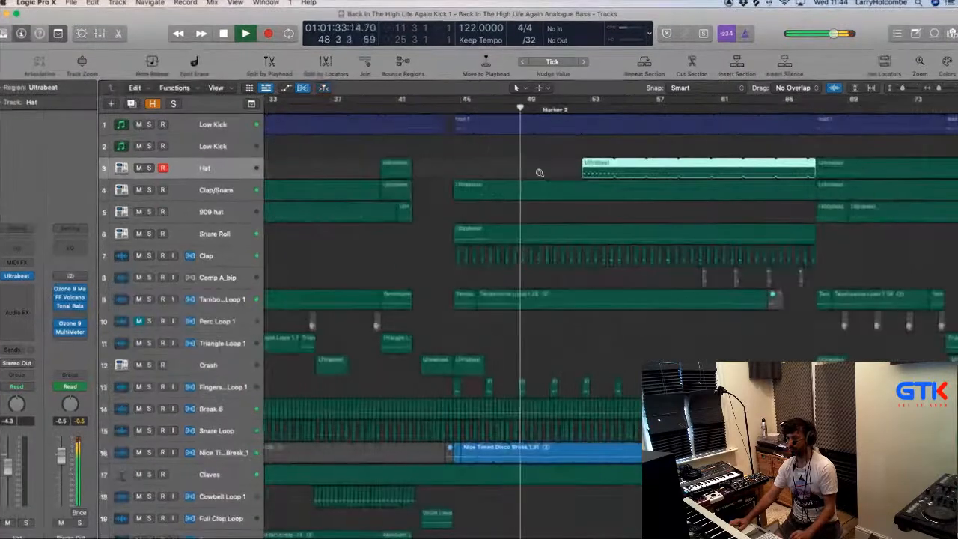
click(438, 162)
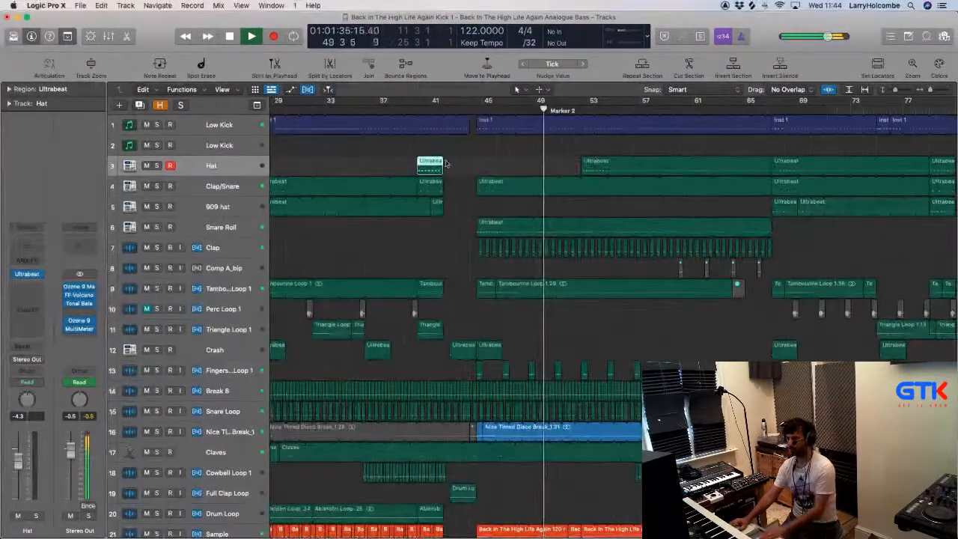
key(Delete)
Mute the two Hat regions between bars 67 and 81
ctrl+alt+click(475, 160)
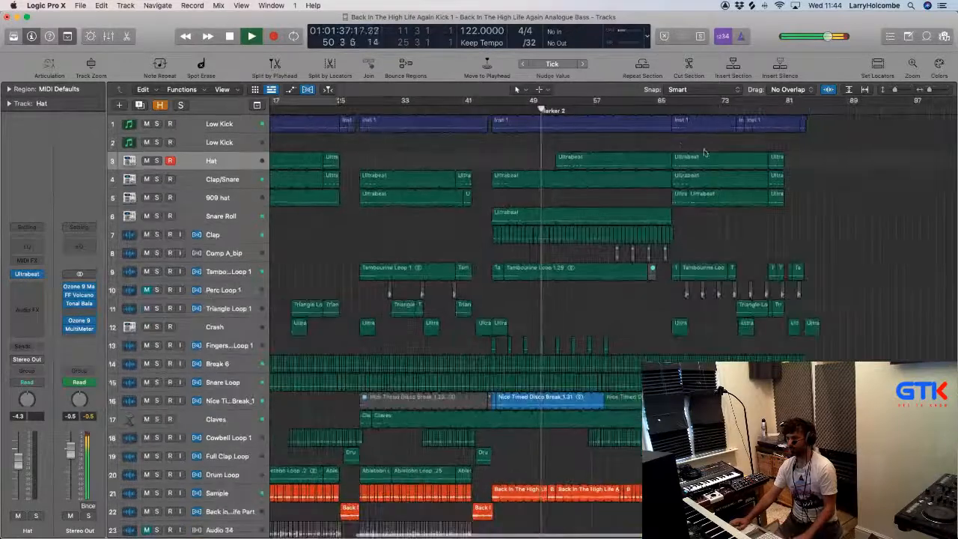
click(704, 153)
shift+click(776, 157)
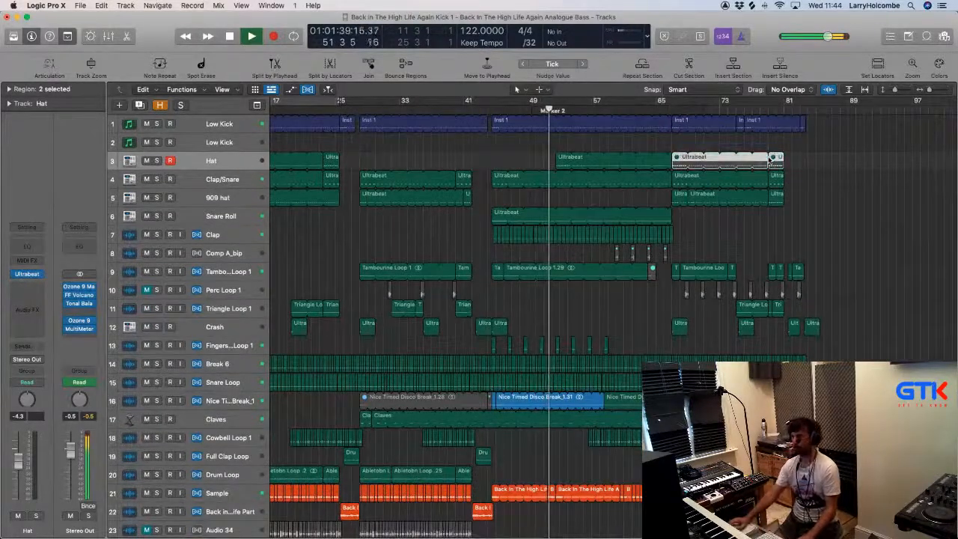
click(512, 154)
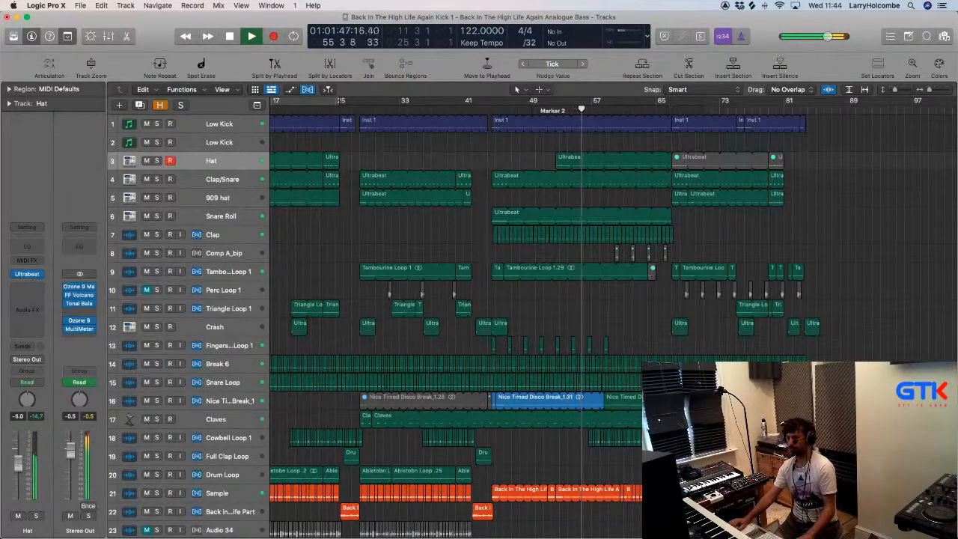
Lower the Hat track's volume to -5.6 dB and delete its two regions between about bars 11 and 25
drag(18, 465, 20, 469)
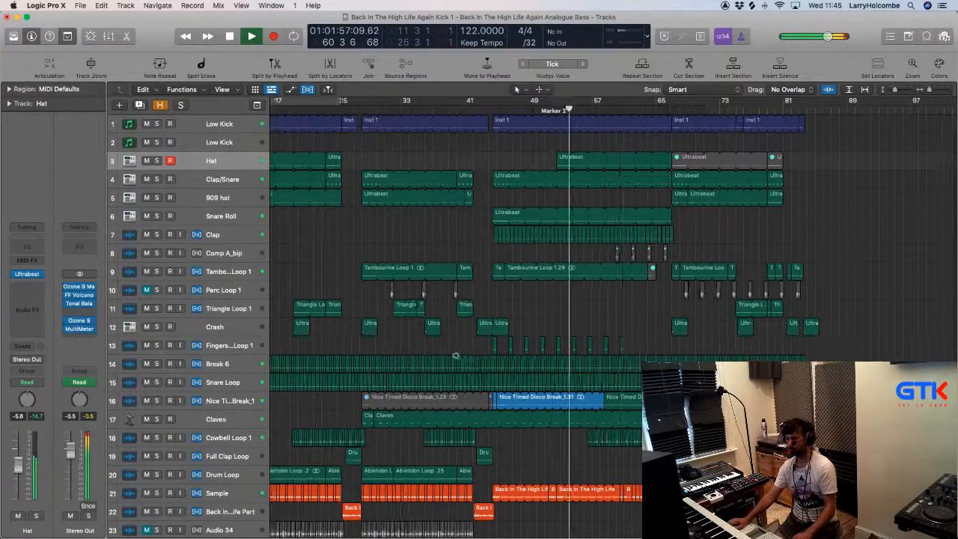
key(super+Left)
key(super+Up)
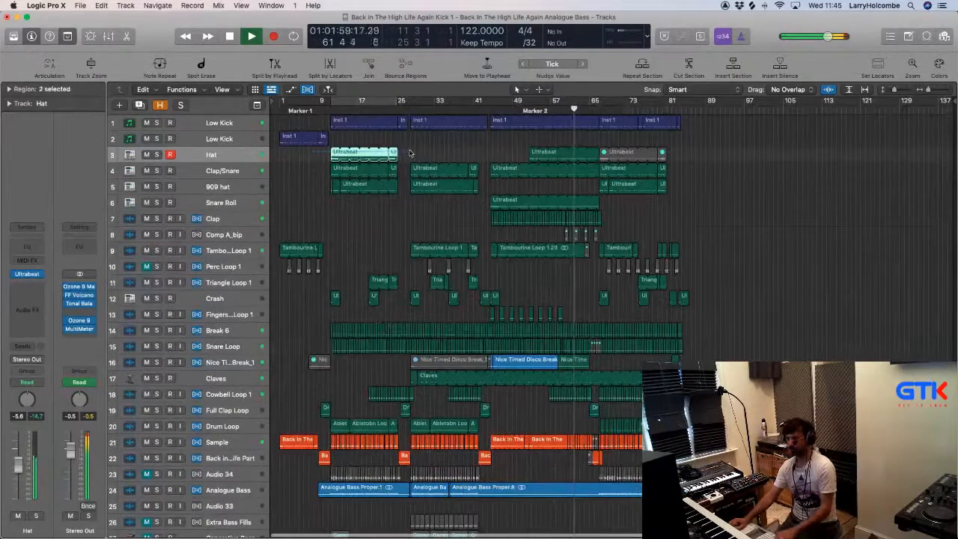
key(Delete)
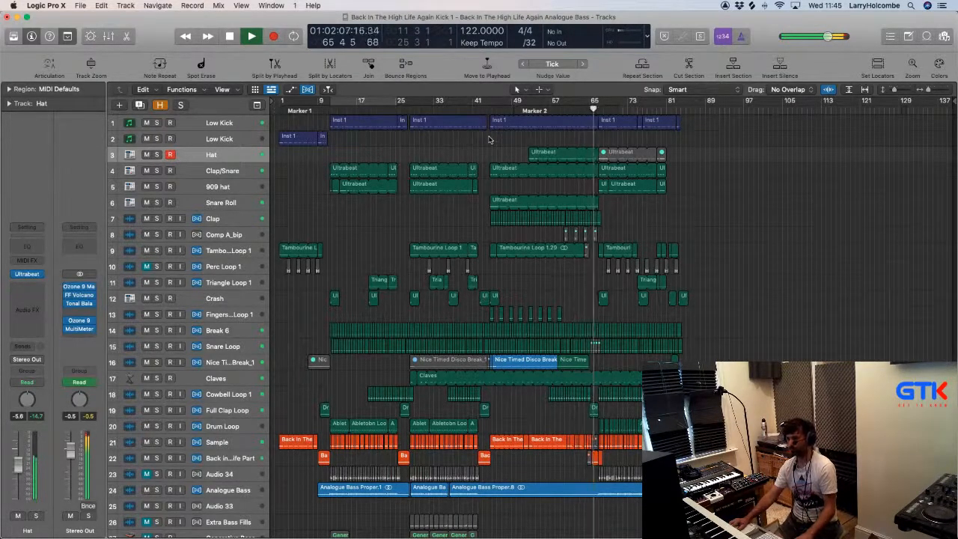
Split off the part of the Hat region from bar 65 to bar 67 and mute it
key(z)
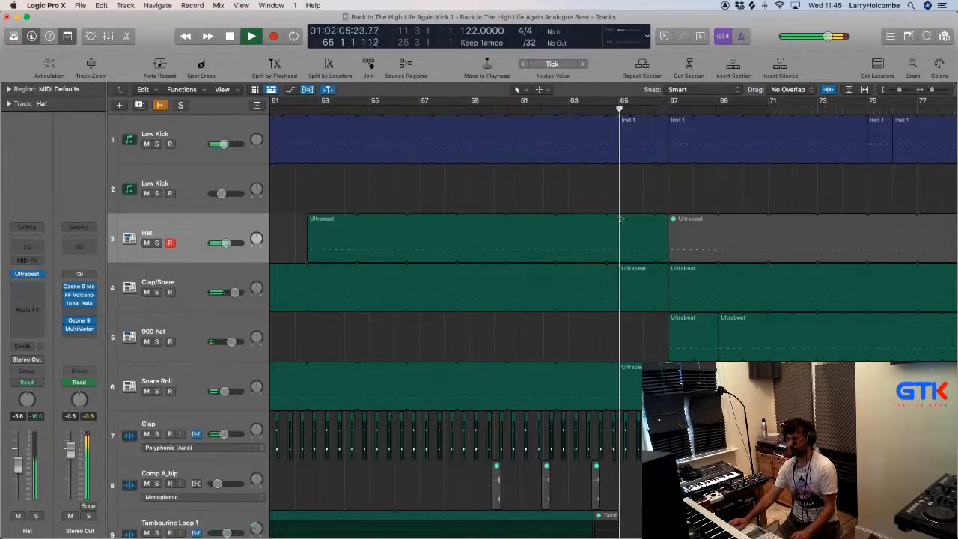
drag(620, 219, 668, 224)
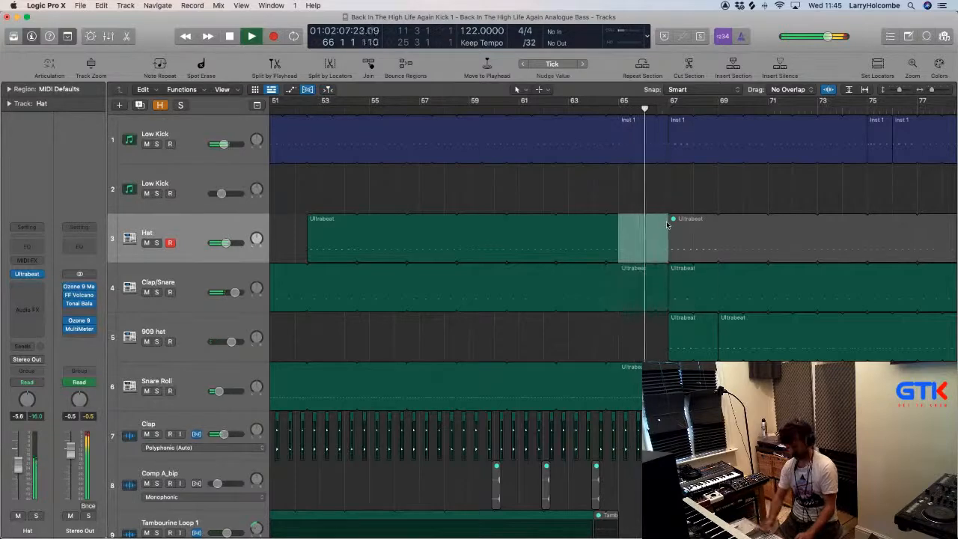
click(666, 224)
key(z)
key(super+Up)
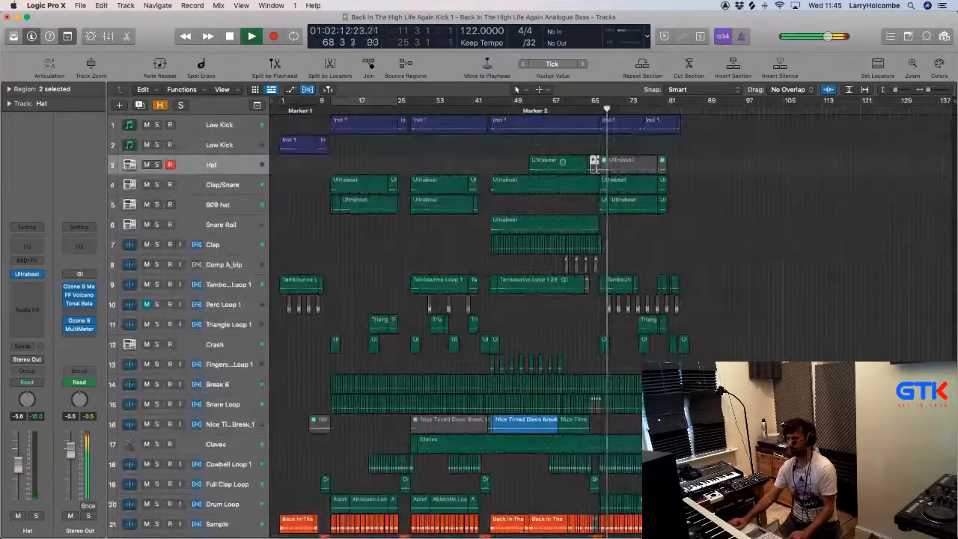
Delete all muted Hat regions from bar 65 to bar 81
drag(535, 145, 712, 223)
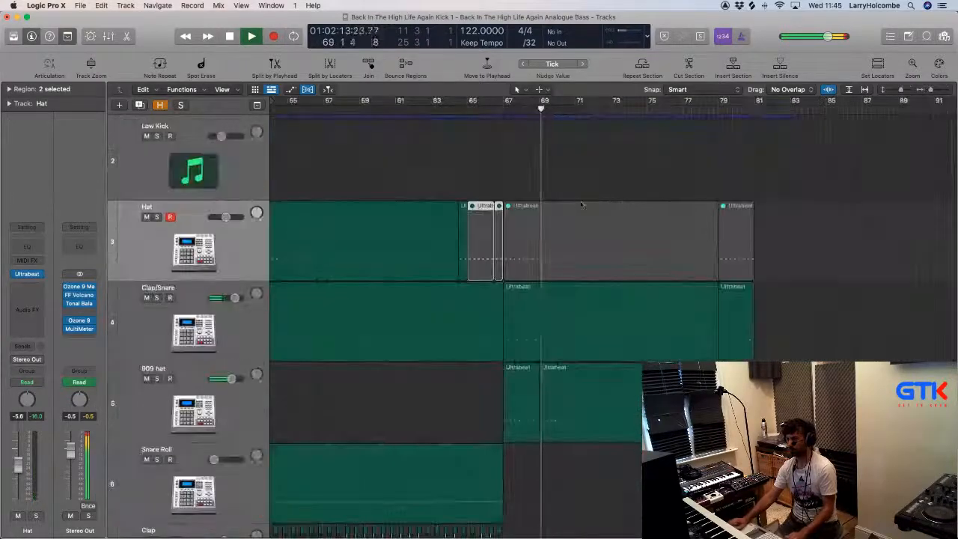
drag(482, 189, 792, 242)
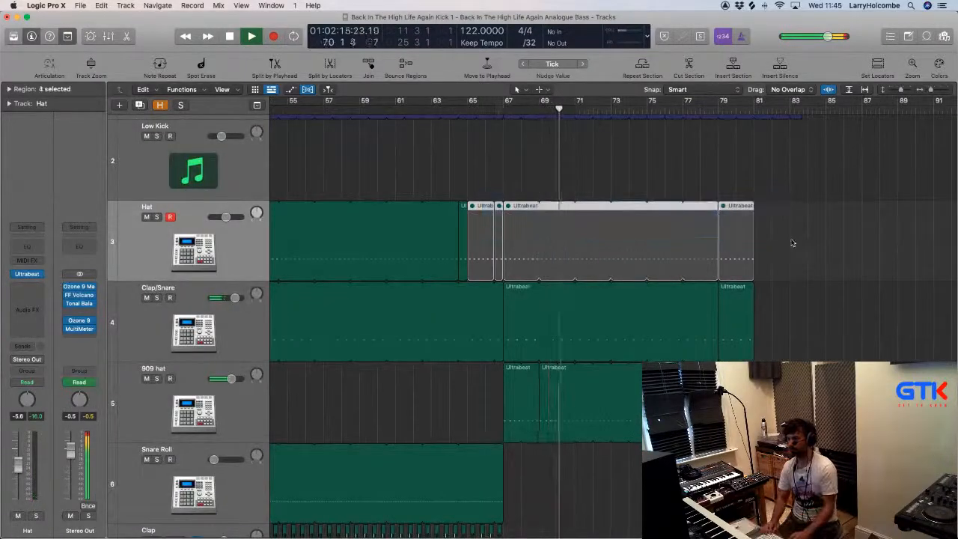
key(Delete)
Stop playback and set the cycle range from bar 67 to bar 71
key(super+Up)
key(super+Up)
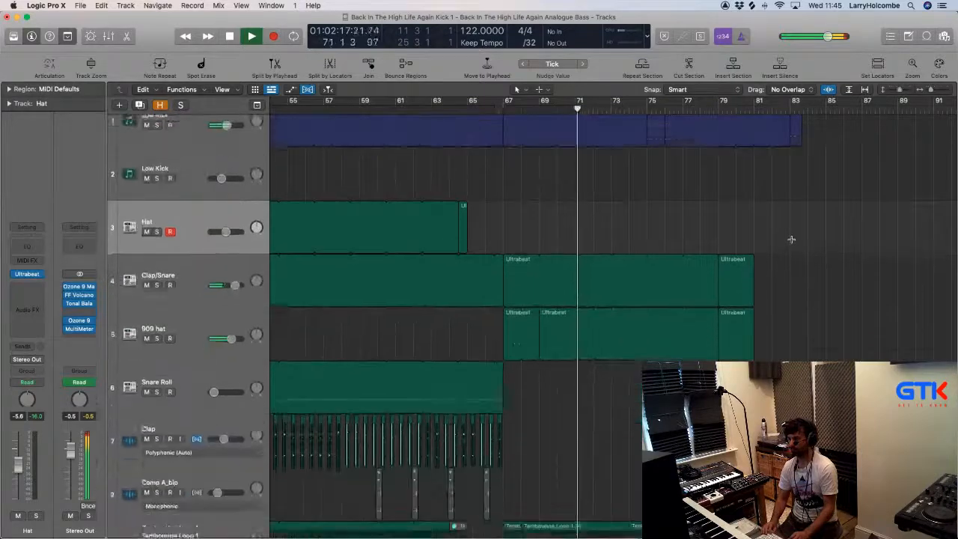
key(super+Up)
key(super+Up)
key(super+Up)
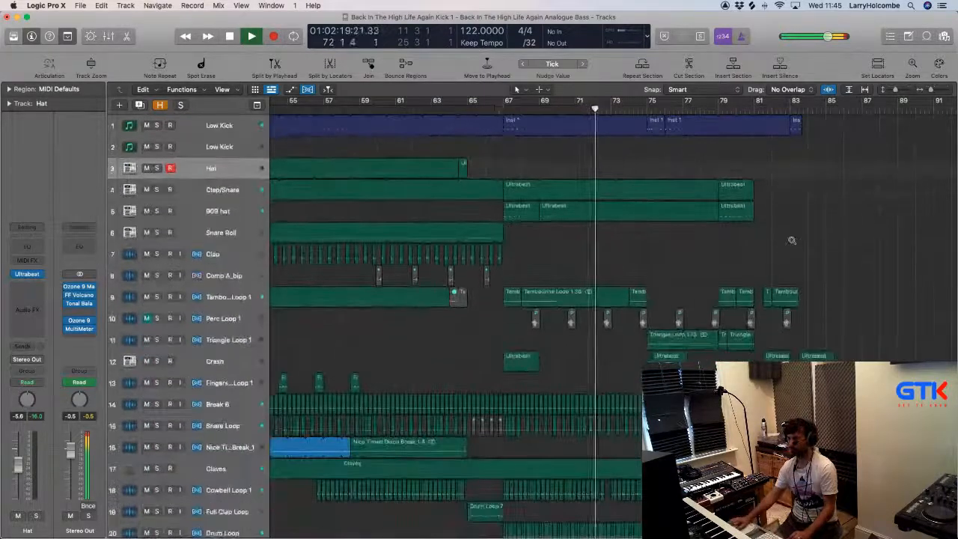
key(super+Left)
key(super+Up)
key(super+Left)
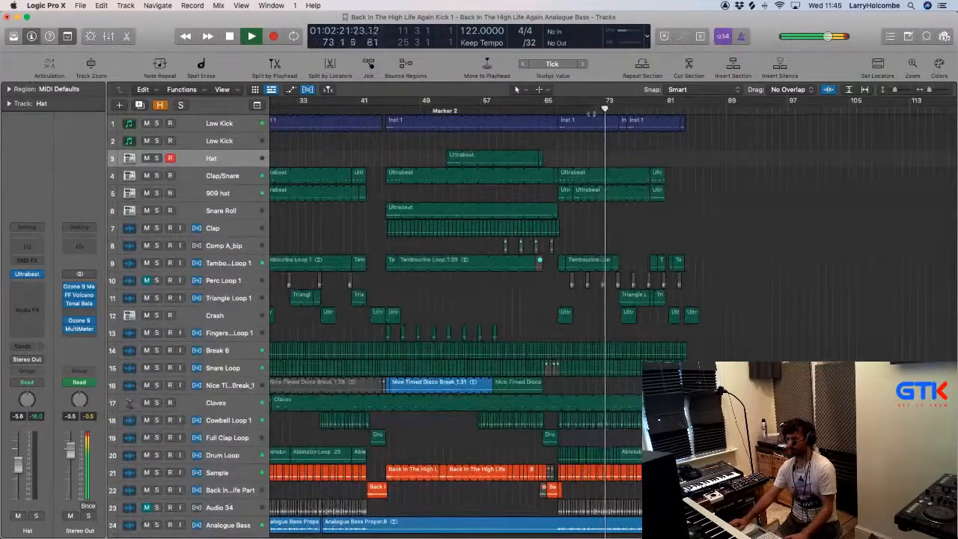
drag(504, 179, 699, 339)
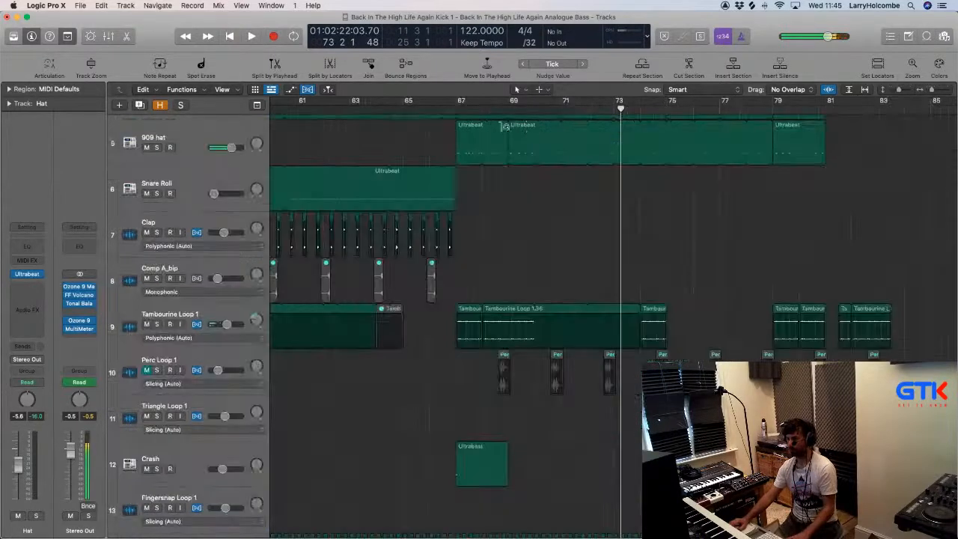
drag(462, 108, 547, 222)
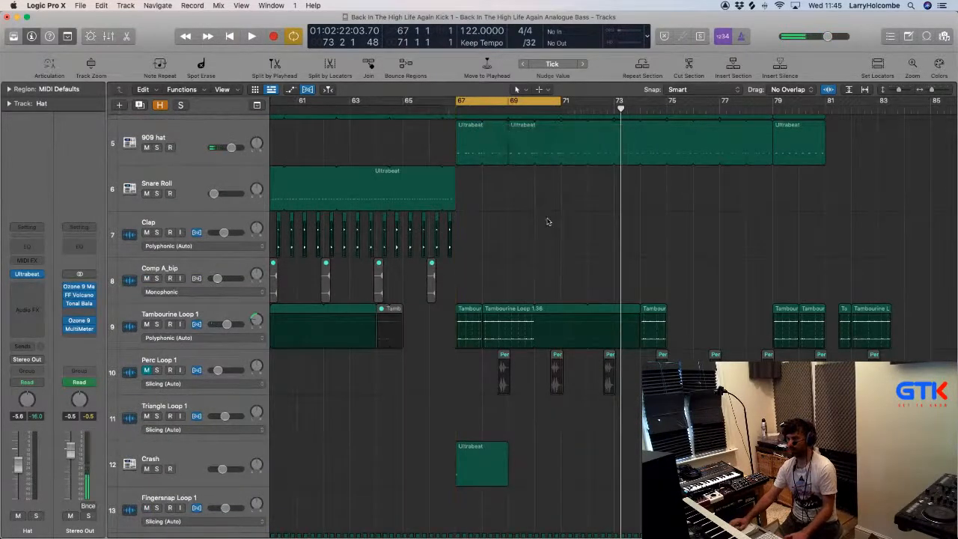
Solo the first Low Kick, Clap/Snare and 909 hat tracks and play the cycled section
key(super+Up)
key(super+Up)
key(super+Up)
key(super+Up)
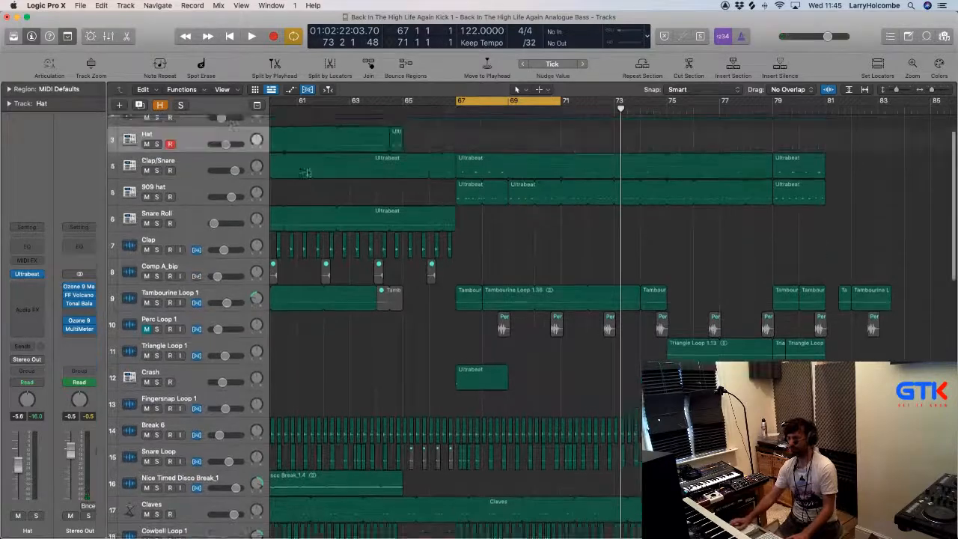
scroll(307, 172, up, 3)
click(157, 132)
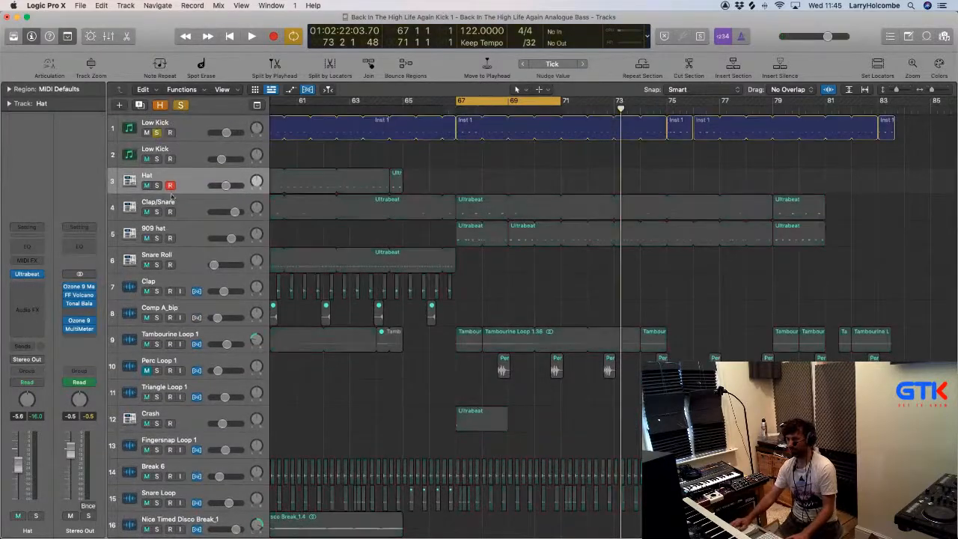
click(157, 211)
key(space)
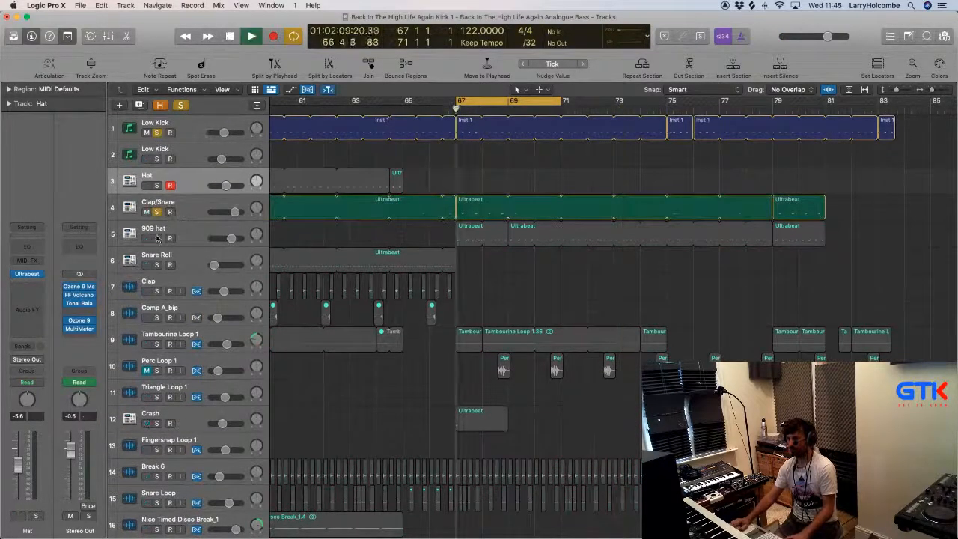
click(156, 238)
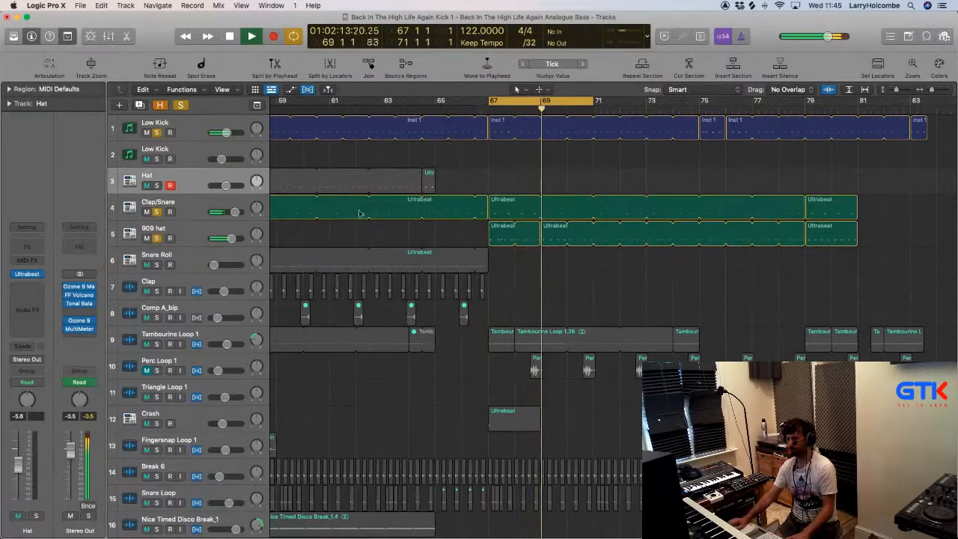
Select the Clap/Snare track, and solo and select Tambourine Loop 1 to hear it with the other soloed drums
click(200, 206)
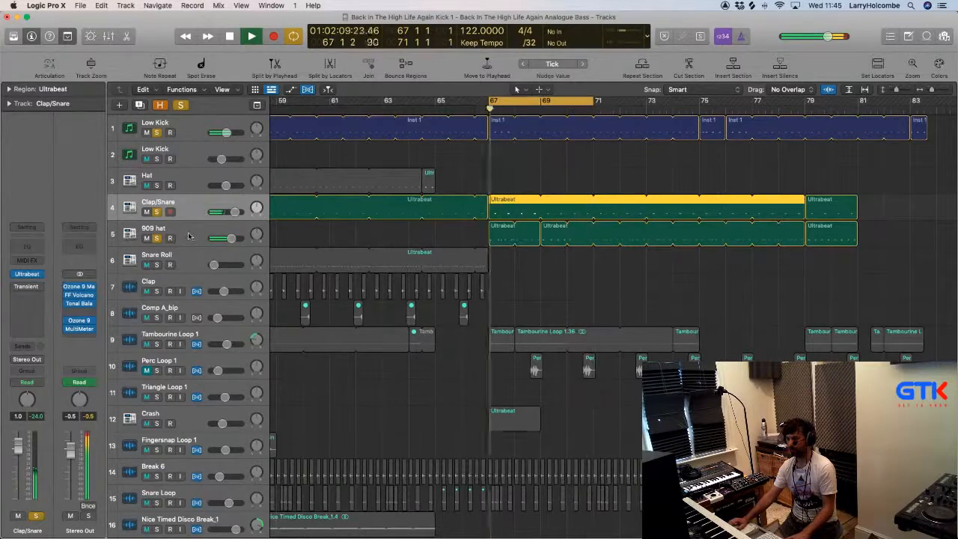
scroll(196, 261, down, 2)
scroll(196, 261, down, 1)
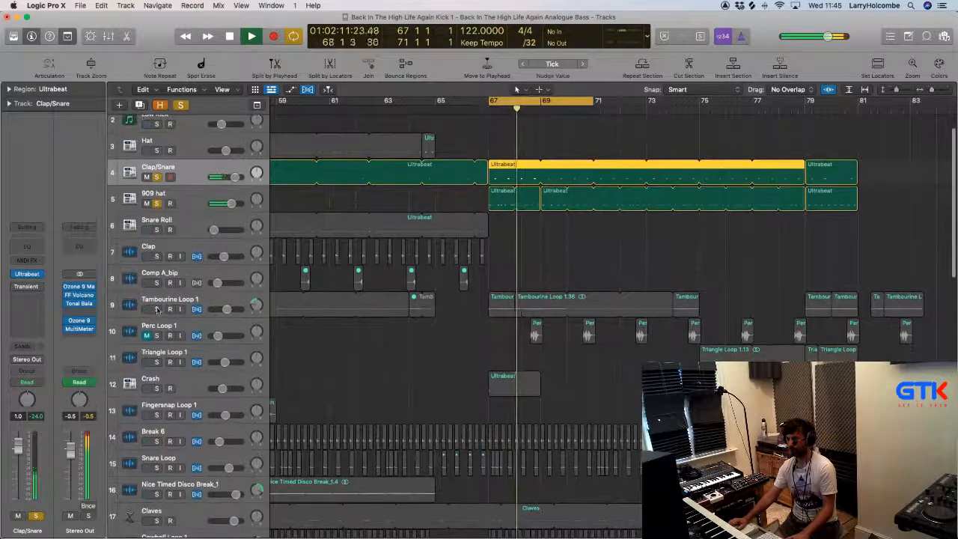
click(212, 303)
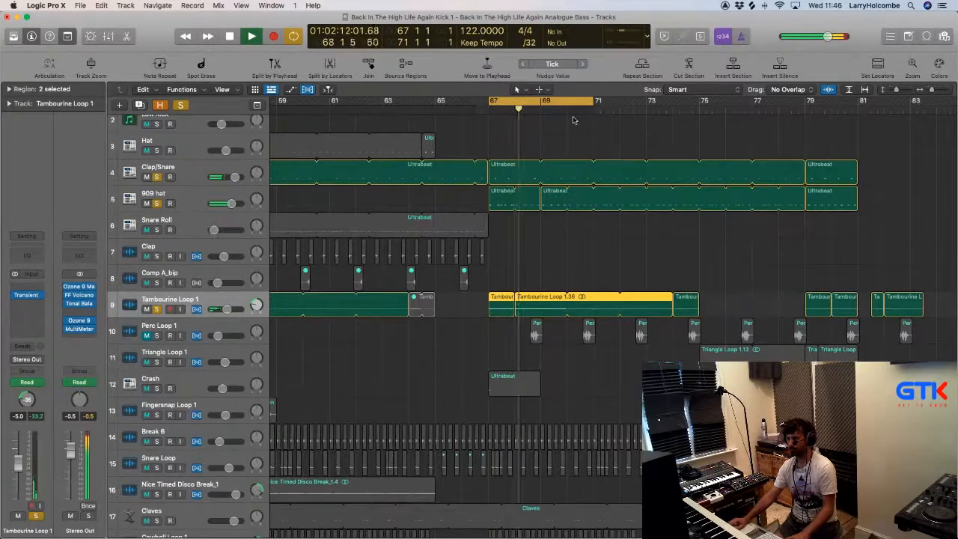
Solo the Break 6 track in the cycled section and move it above the Clap/Snare track
scroll(566, 149, down, 3)
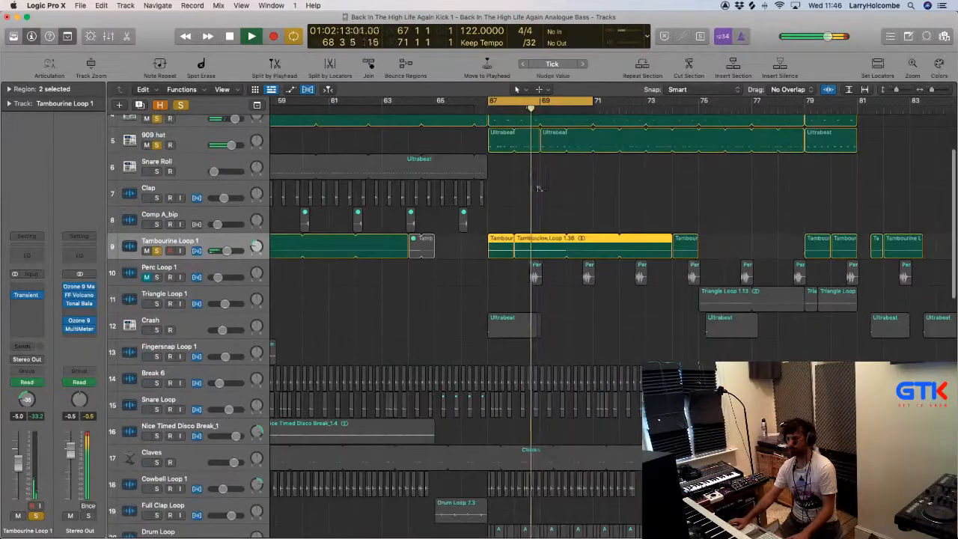
click(157, 383)
click(177, 376)
key(space)
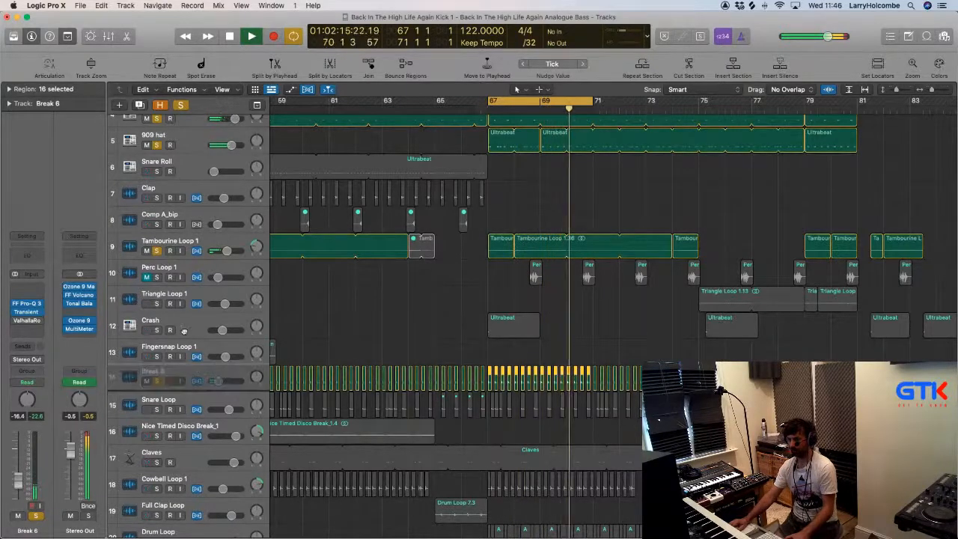
drag(161, 374, 162, 175)
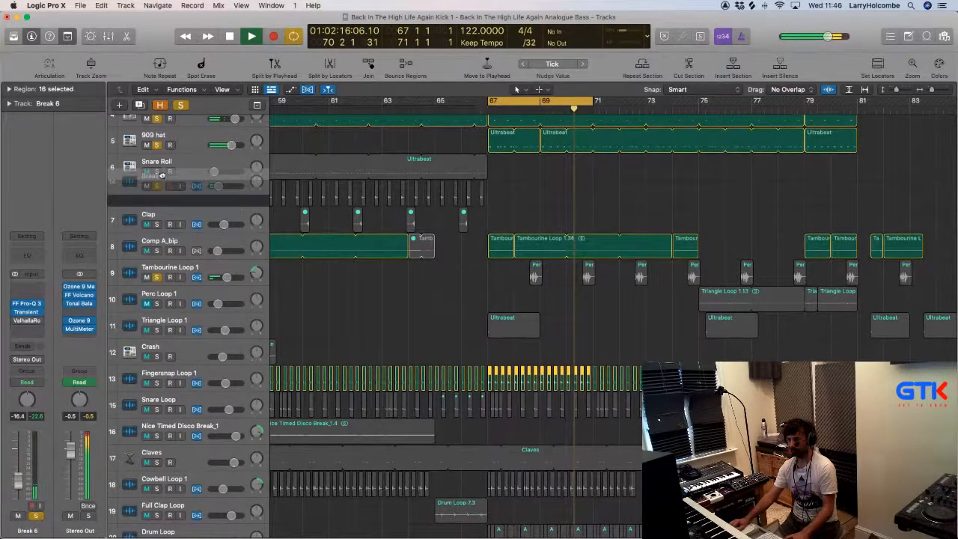
drag(162, 174, 161, 175)
Solo the Snare Loop track and compare the groove with the Clap/Snare solo off and on
scroll(171, 346, down, 2)
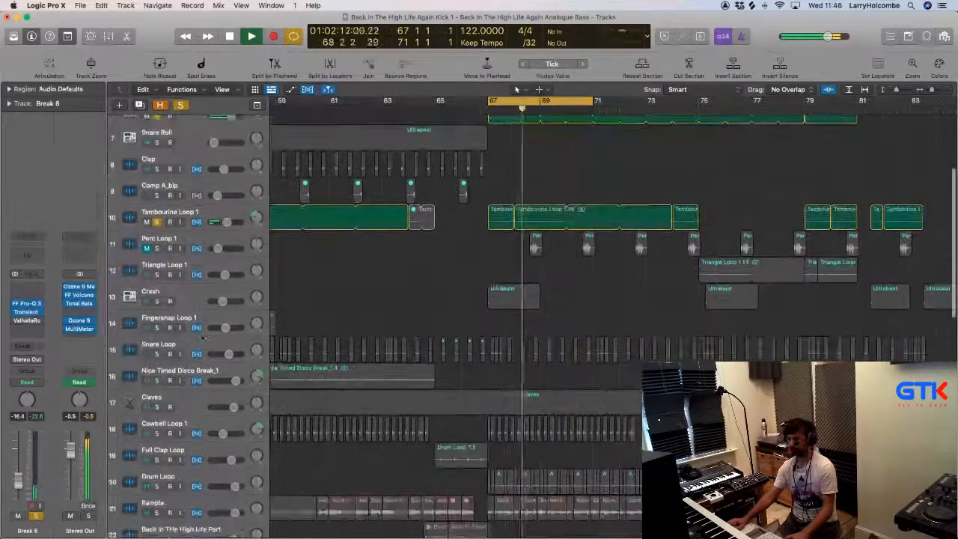
click(171, 346)
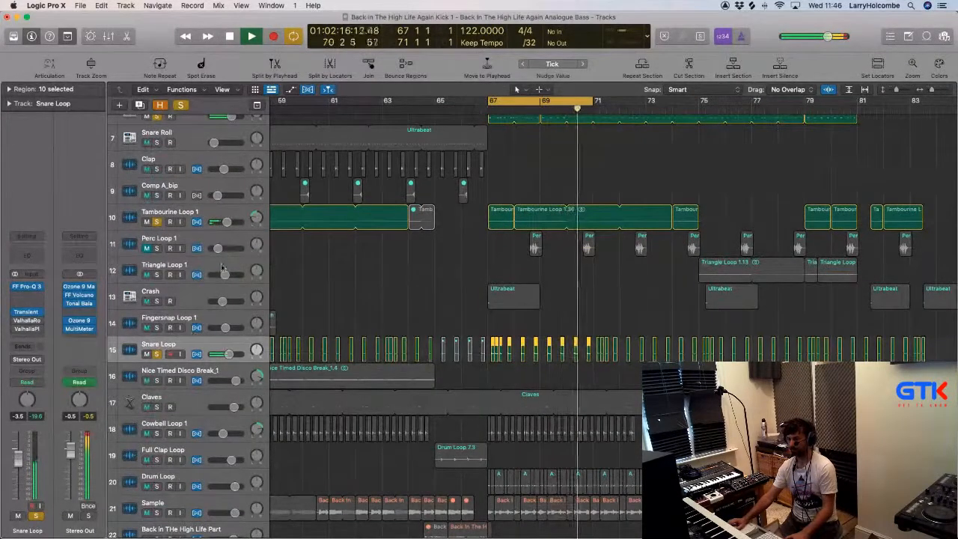
scroll(180, 214, up, 2)
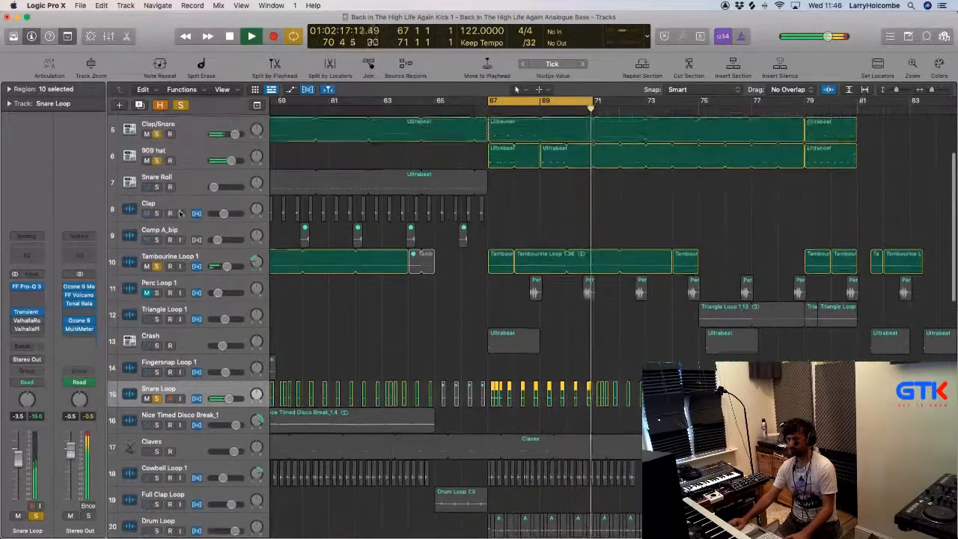
click(157, 134)
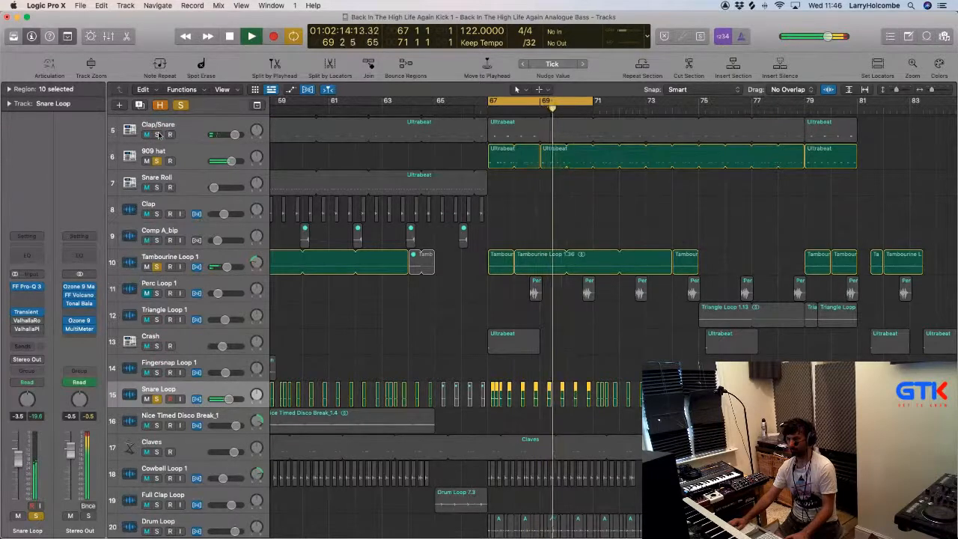
click(157, 135)
Move the Snare Loop track directly below Clap/Snare and play the cycled section with all solos cleared
drag(191, 391, 172, 155)
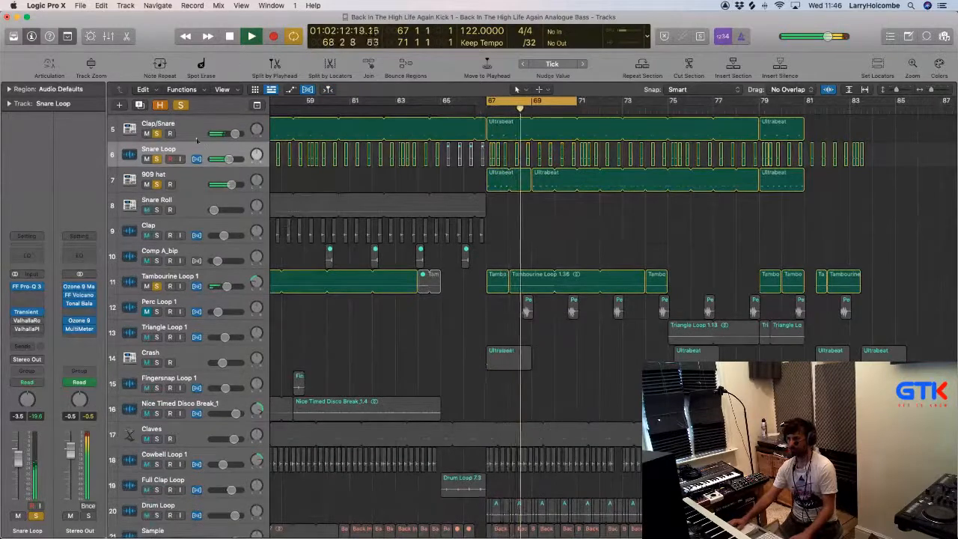
key(space)
click(157, 133)
key(space)
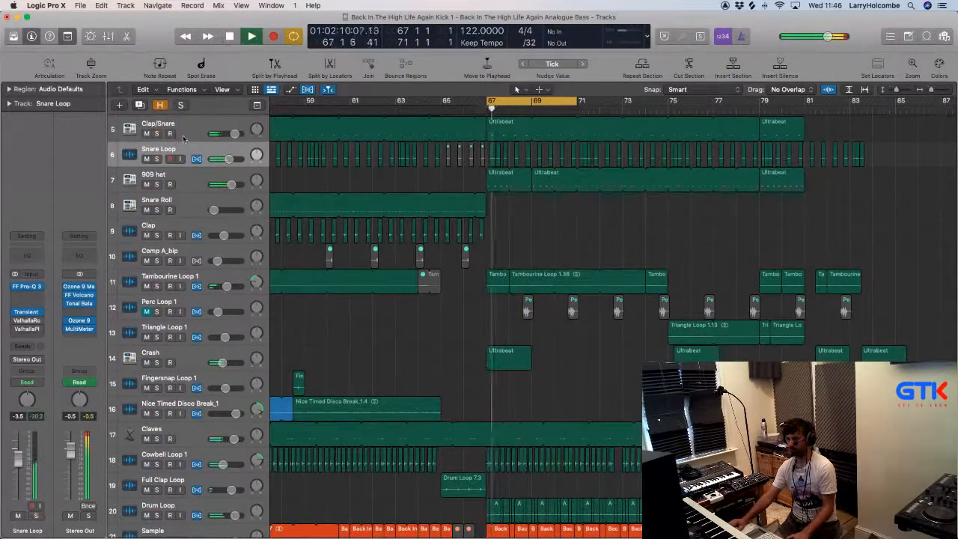
Stop playback and delete the two short extra slices around the first hit of the Snare Loop track after bar 67
drag(438, 132, 578, 235)
key(space)
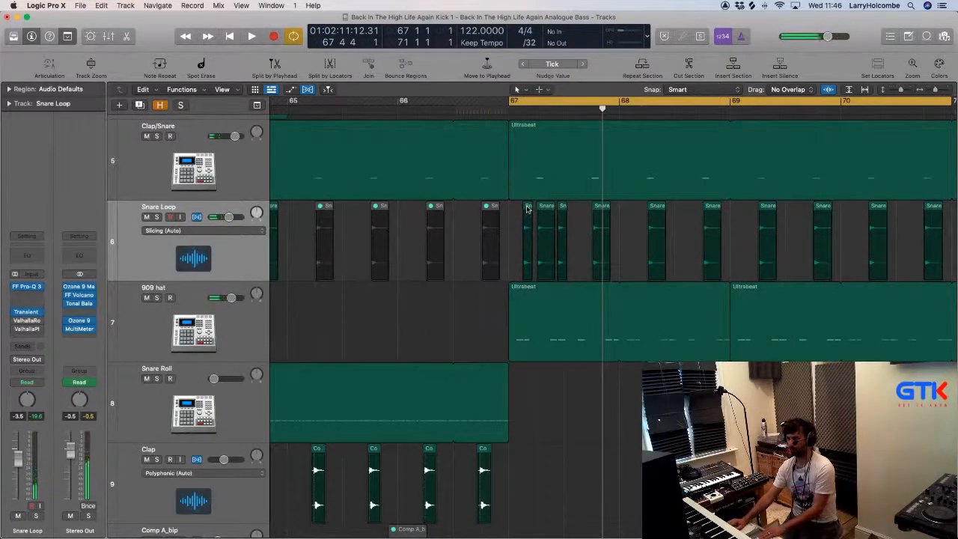
drag(560, 204, 553, 211)
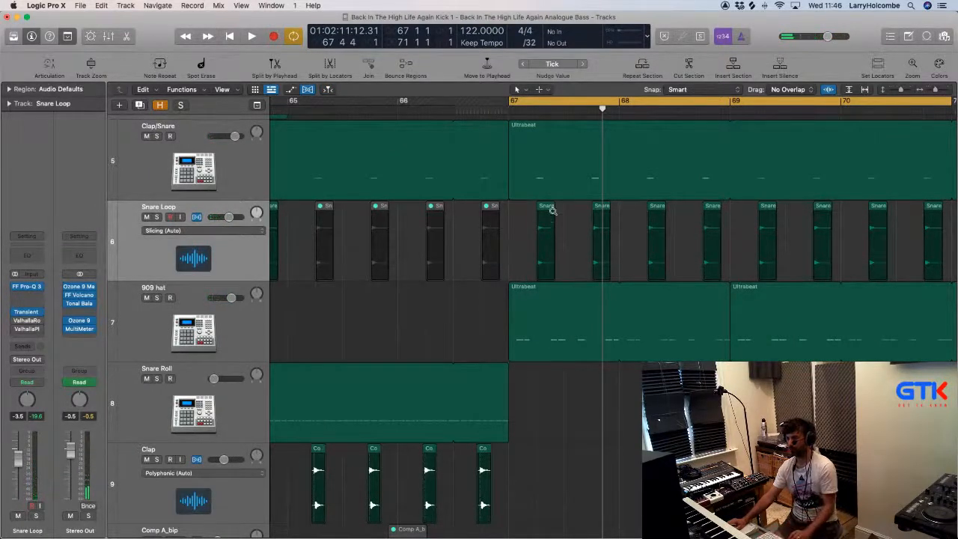
Play the cycled section from bar 67 to check the cleaned-up Snare Loop among the other tracks
ctrl+alt+click(552, 212)
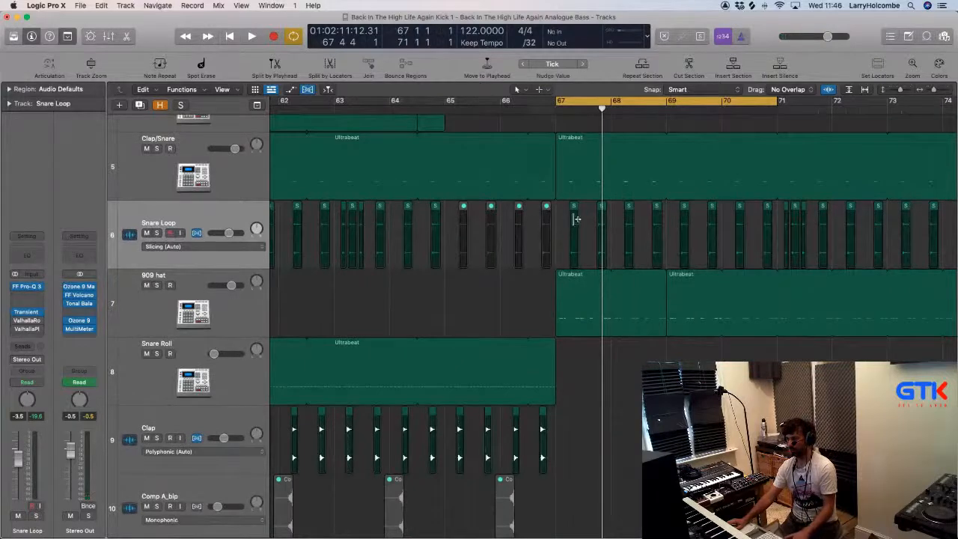
key(space)
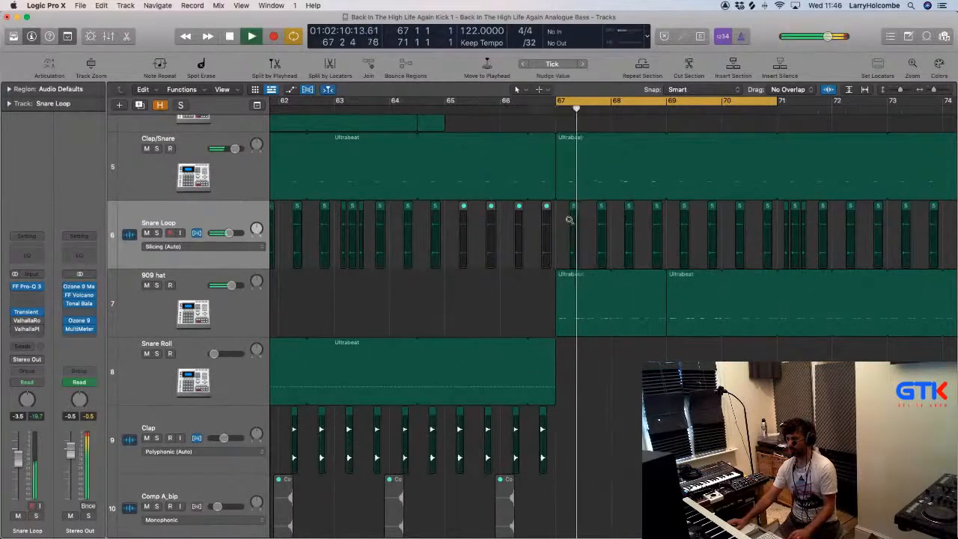
key(super+Left)
key(a)
key(a)
key(super+Up)
key(super+Up)
key(super+Up)
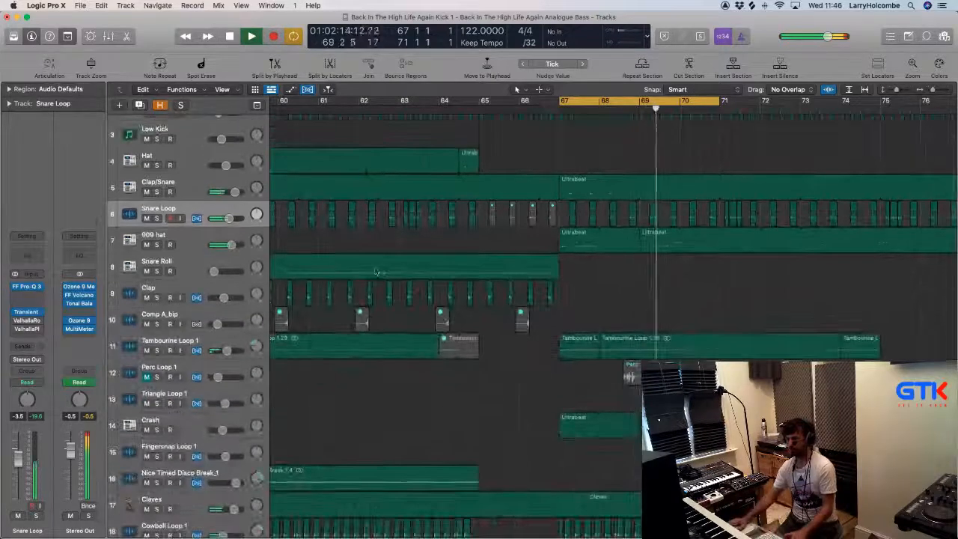
key(space)
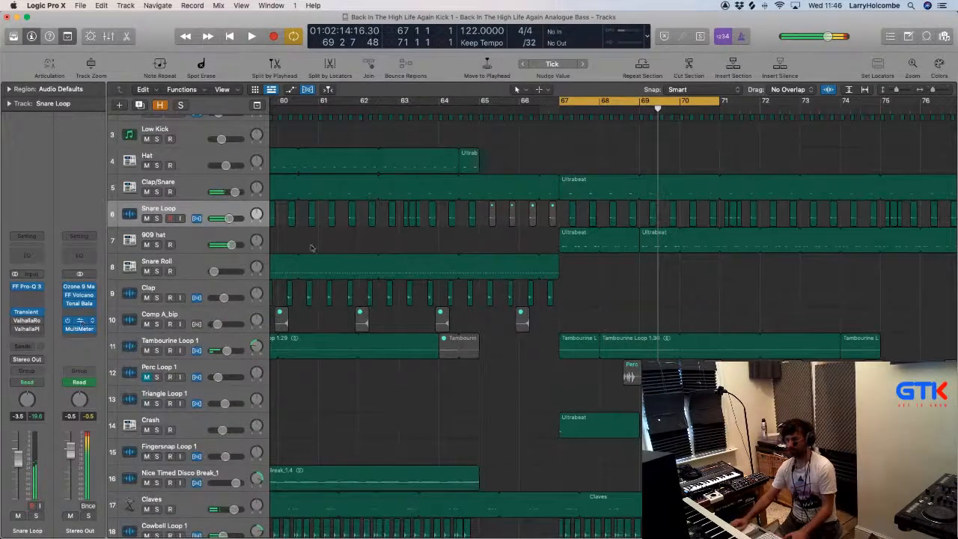
Raise the Maximizer threshold in the Ozone 9 plug-in on the stereo output to -1.1 dB while the section plays
key(v)
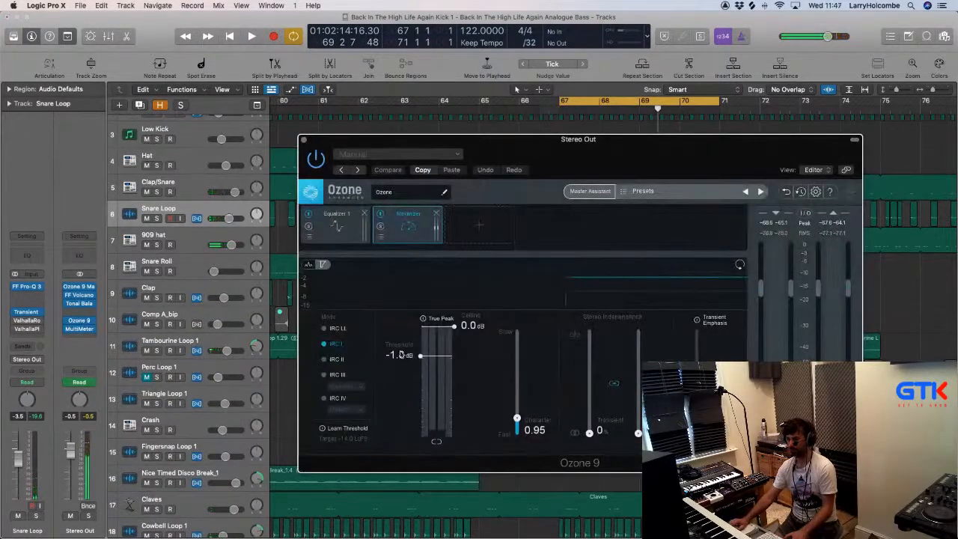
key(space)
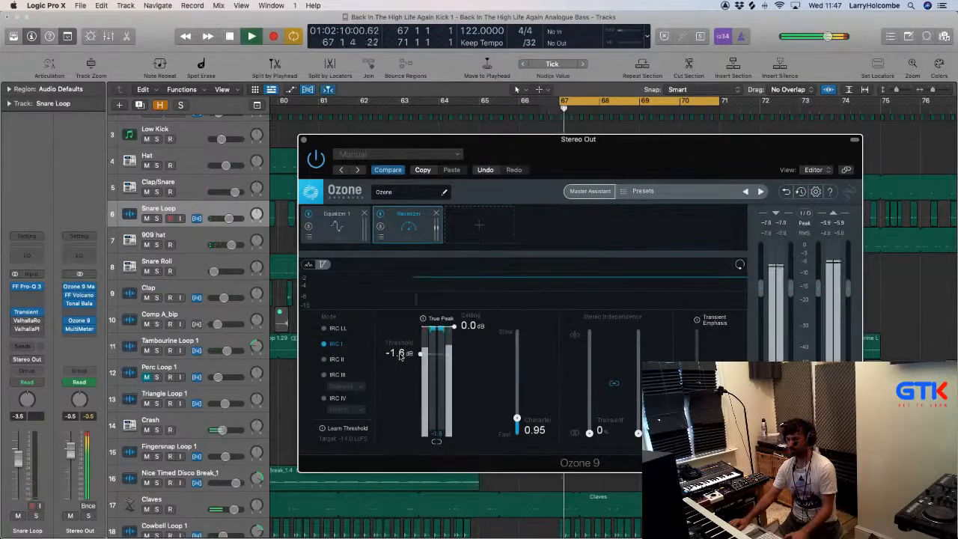
drag(401, 356, 400, 352)
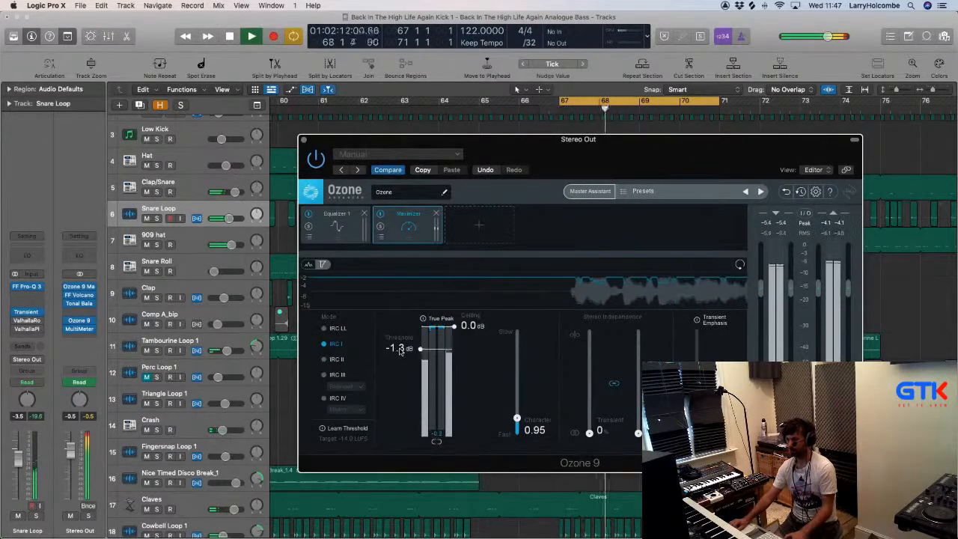
drag(401, 351, 399, 348)
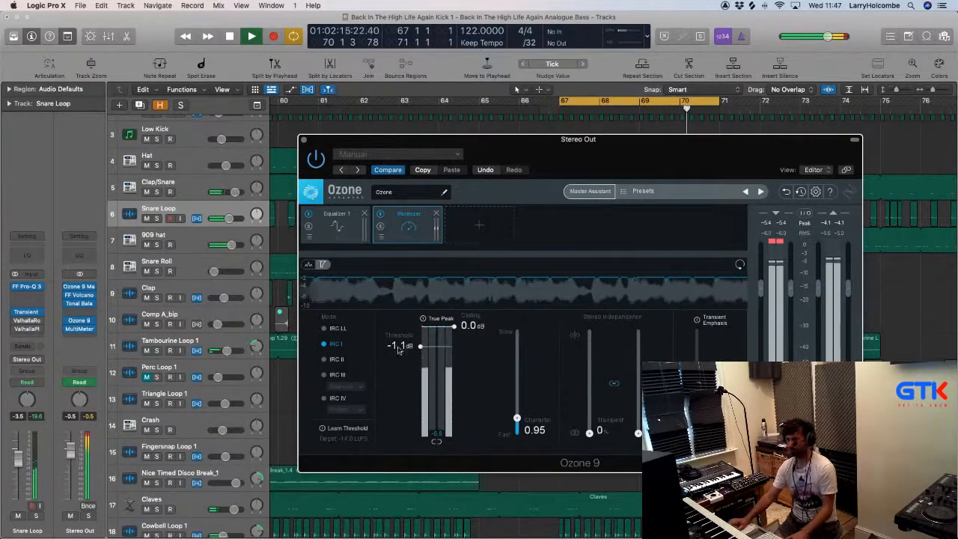
click(221, 227)
key(v)
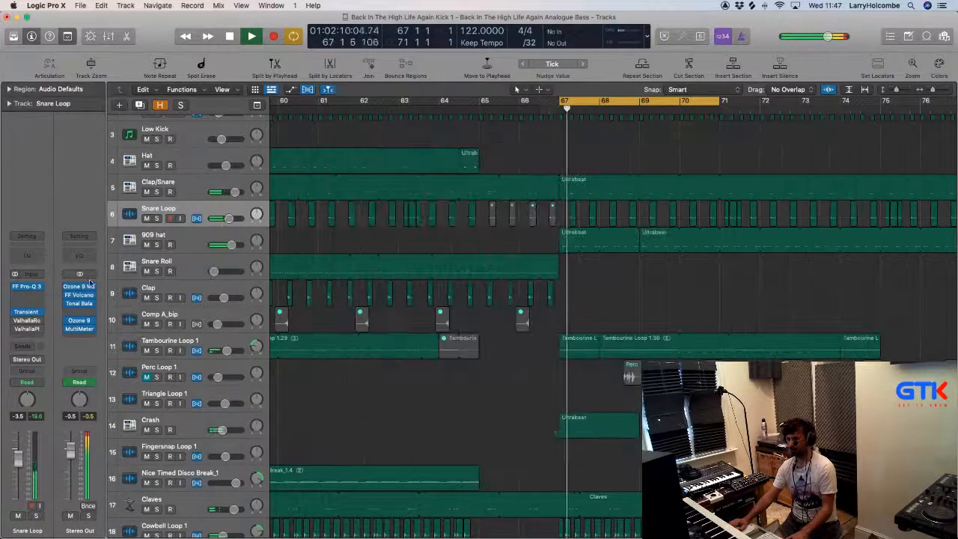
Raise the threshold of the separate Ozone 9 Maximizer on the stereo output to about -11.6 dB
click(80, 287)
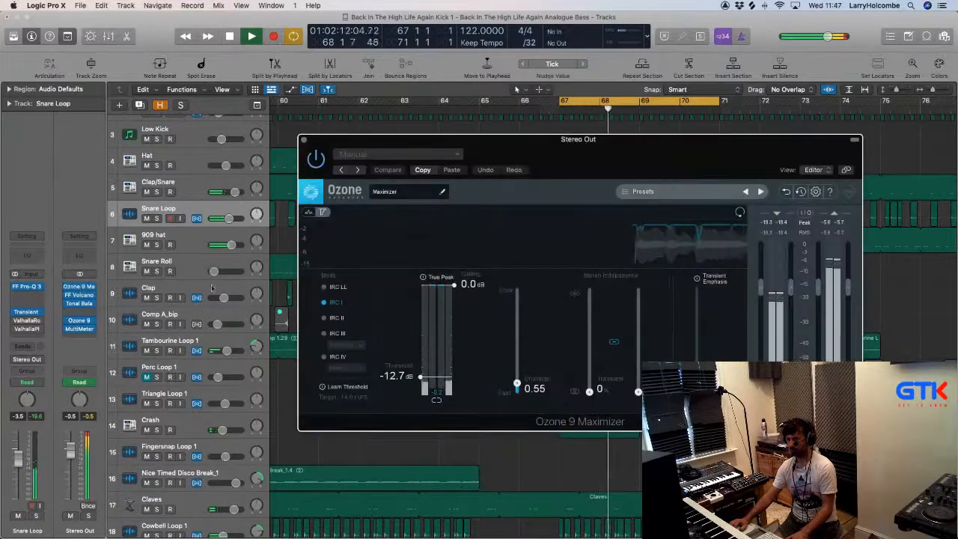
scroll(406, 367, up, 8)
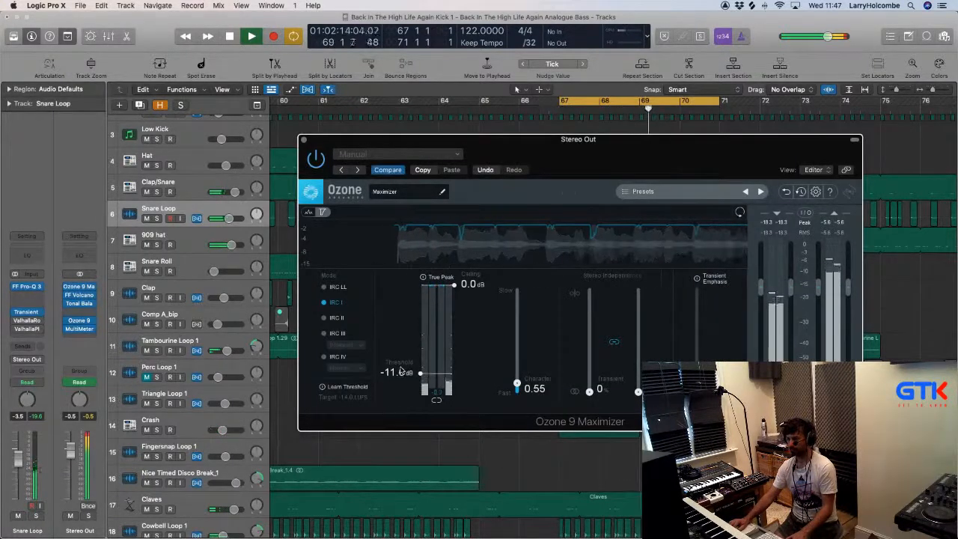
click(305, 140)
Look through the tracks while the cycled section plays, selecting the Analogue Bass region at bar 67 on the way
scroll(437, 216, down, 6)
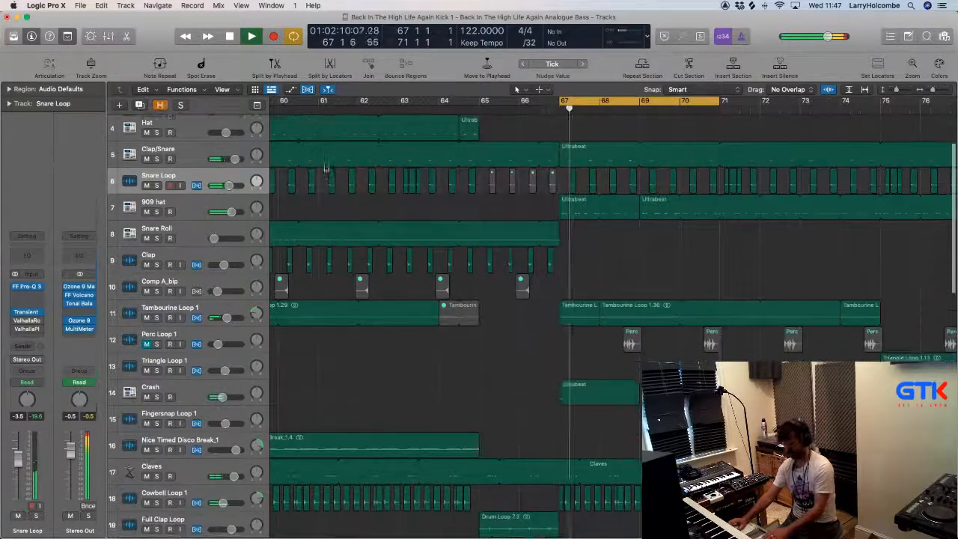
scroll(437, 216, down, 15)
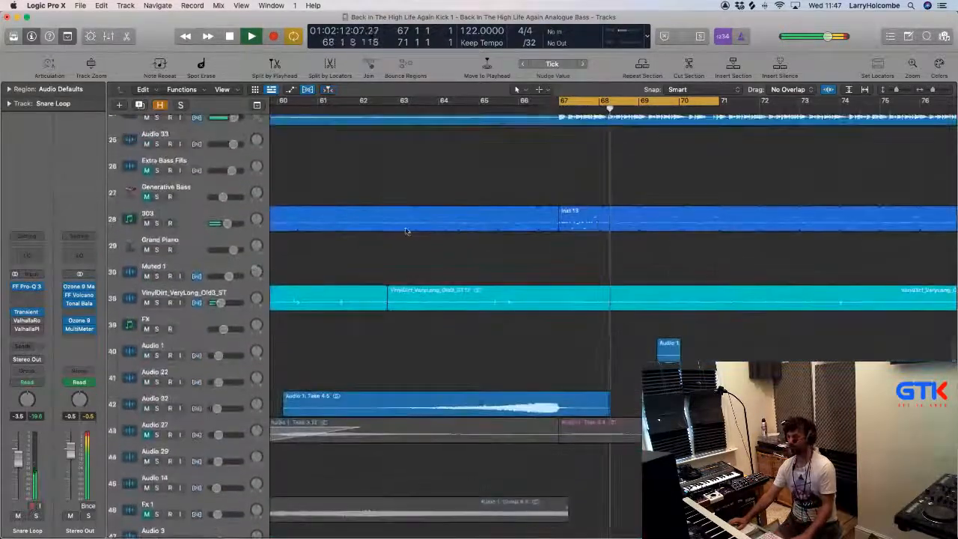
scroll(407, 230, up, 12)
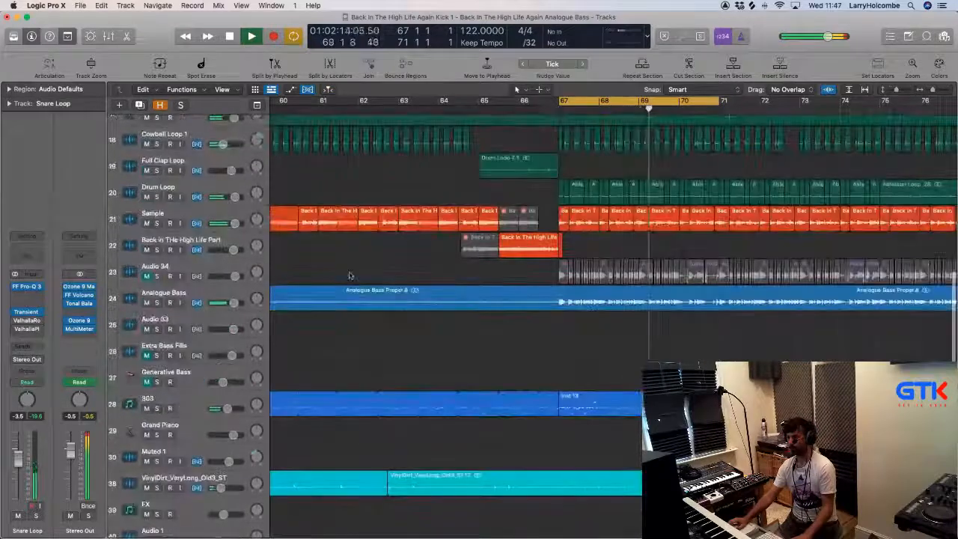
click(281, 301)
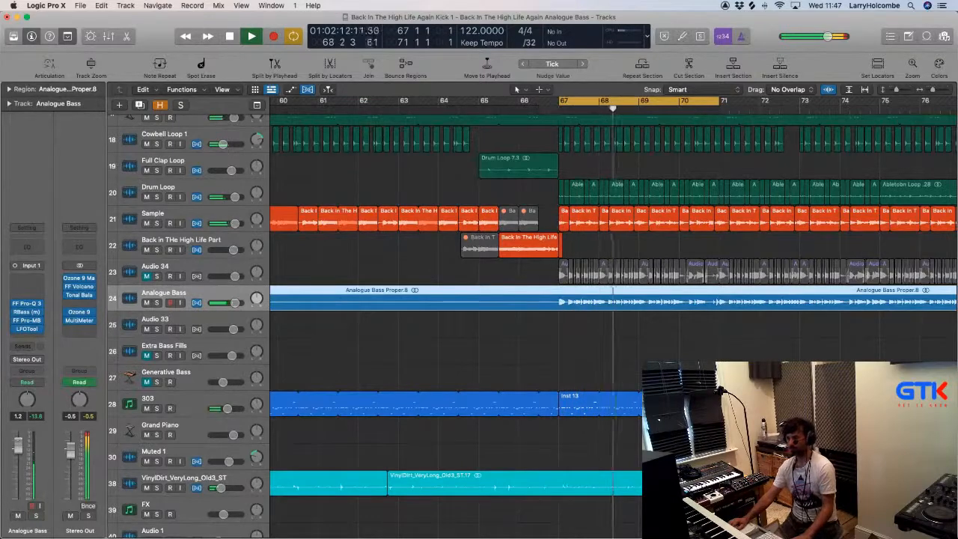
key(z)
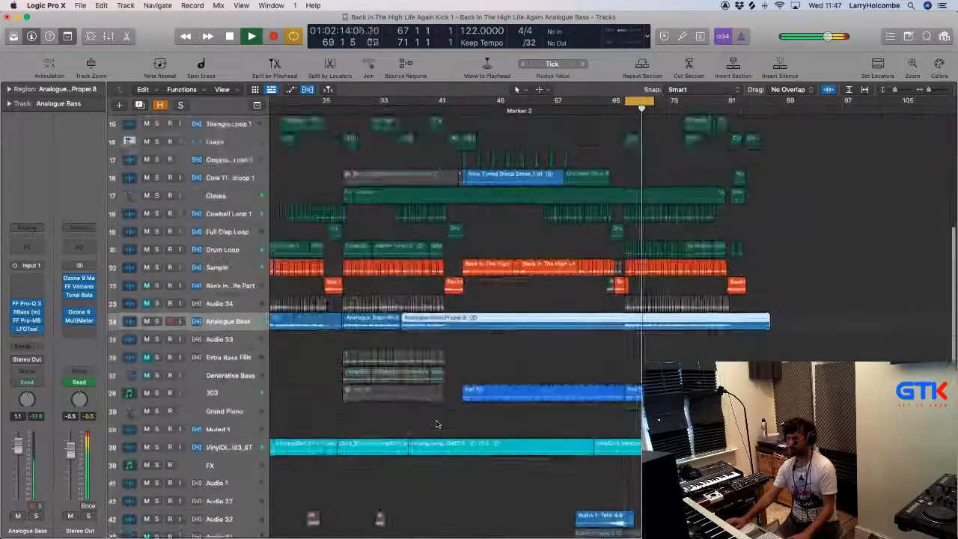
key(z)
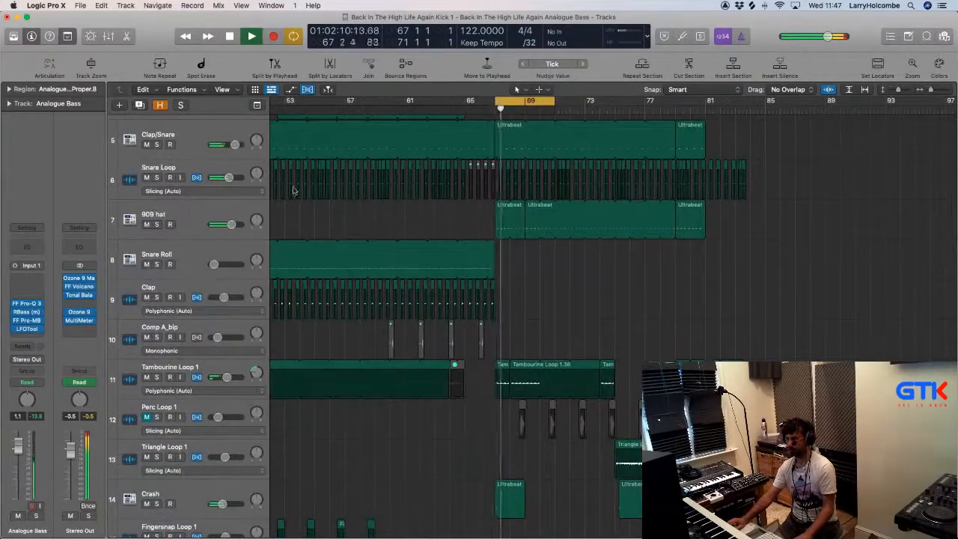
scroll(212, 348, up, 1)
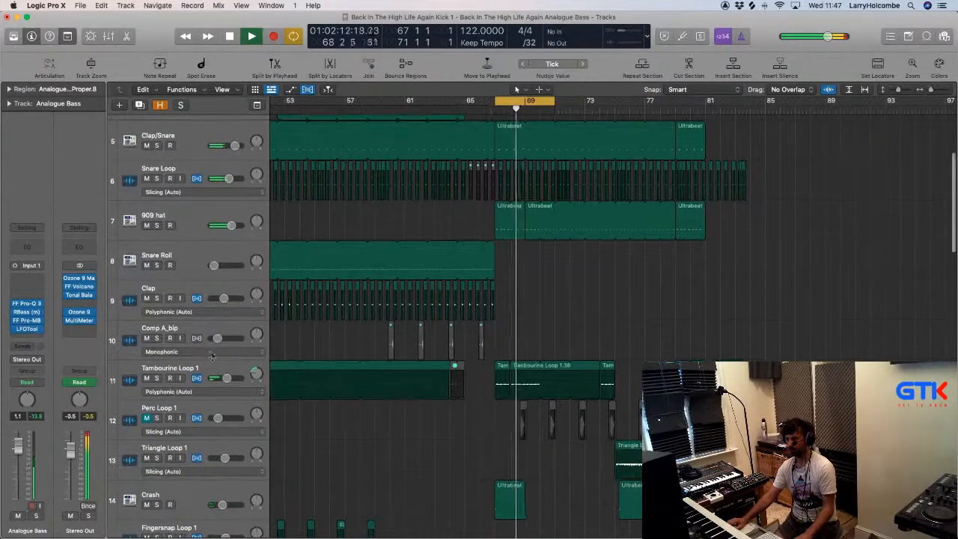
Solo the Claves track, shorten its Sampler amp envelope to a 46 ms decay with zero sustain, and clear the solo
scroll(213, 365, down, 5)
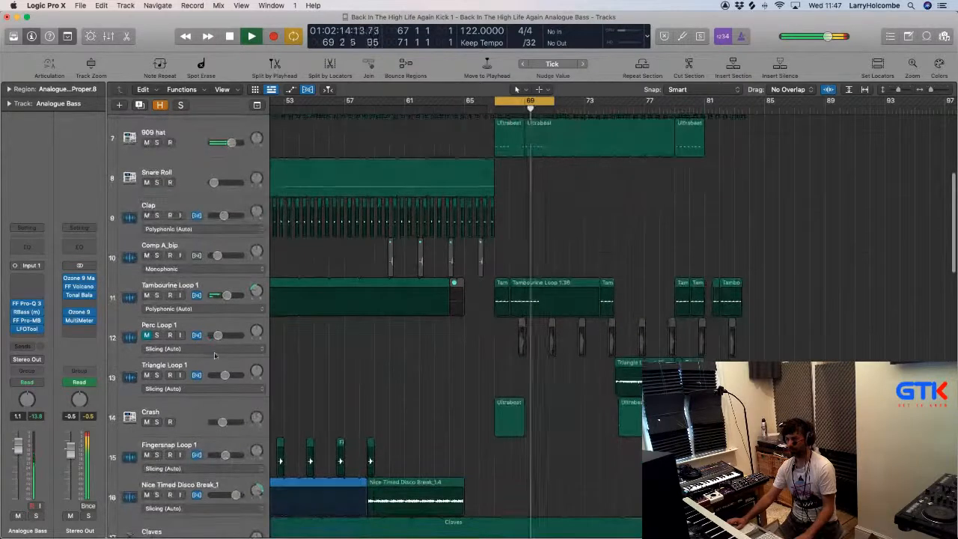
scroll(163, 419, down, 4)
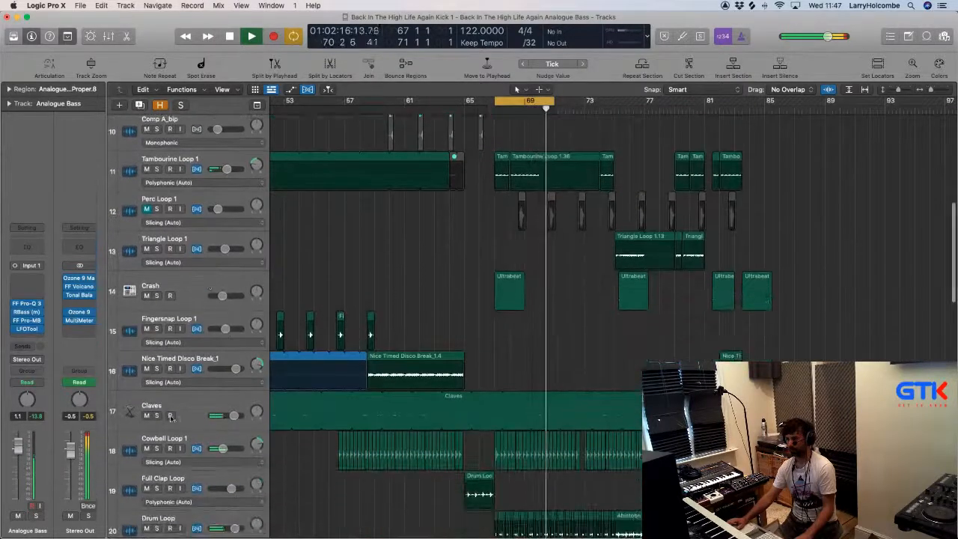
click(156, 416)
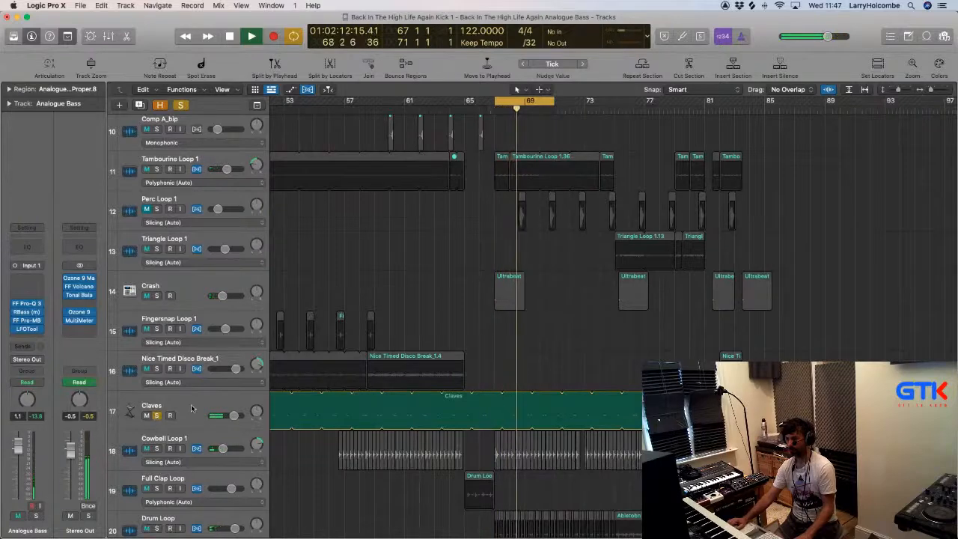
click(161, 421)
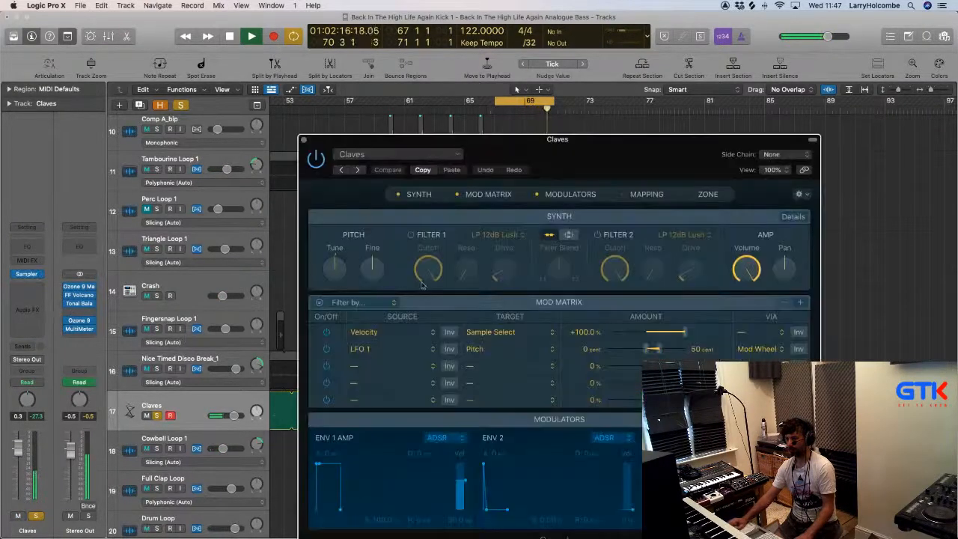
drag(533, 143, 477, 82)
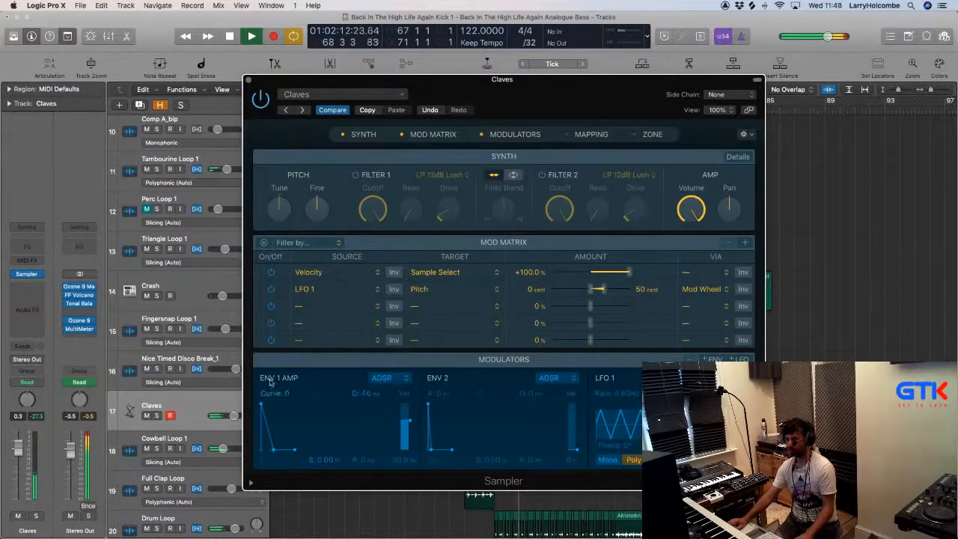
click(249, 80)
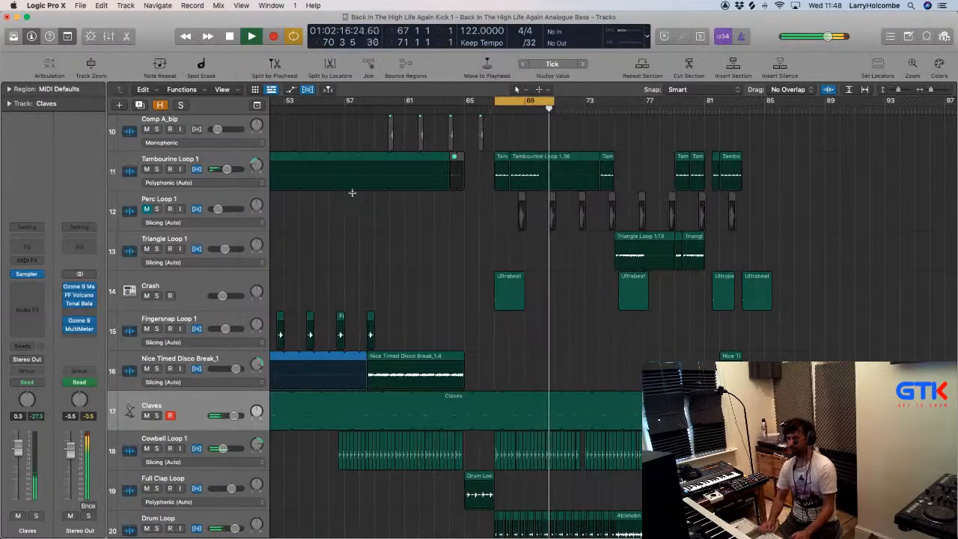
Listen to the Sample track soloed in the cycled section, stop playback, select the track and clear its solo
scroll(352, 193, down, 5)
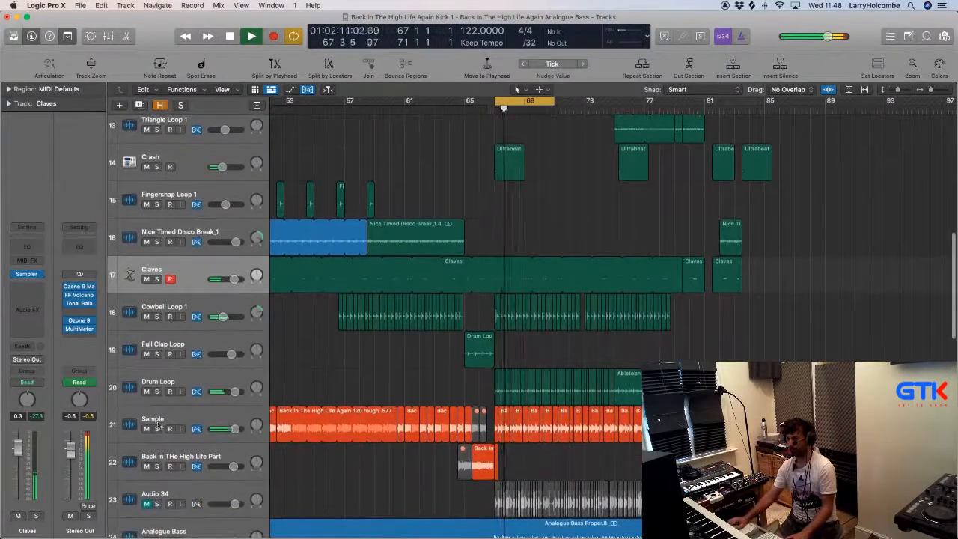
click(156, 428)
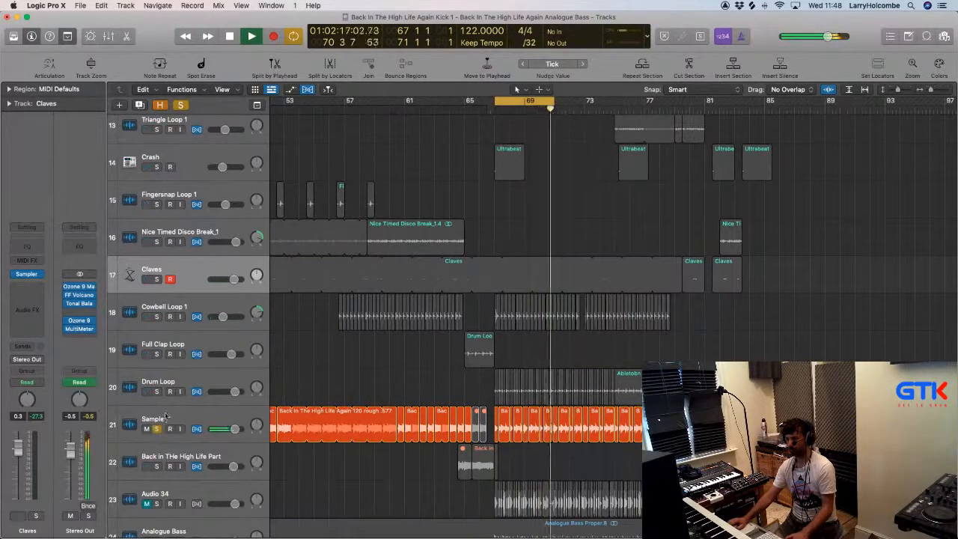
key(space)
click(167, 414)
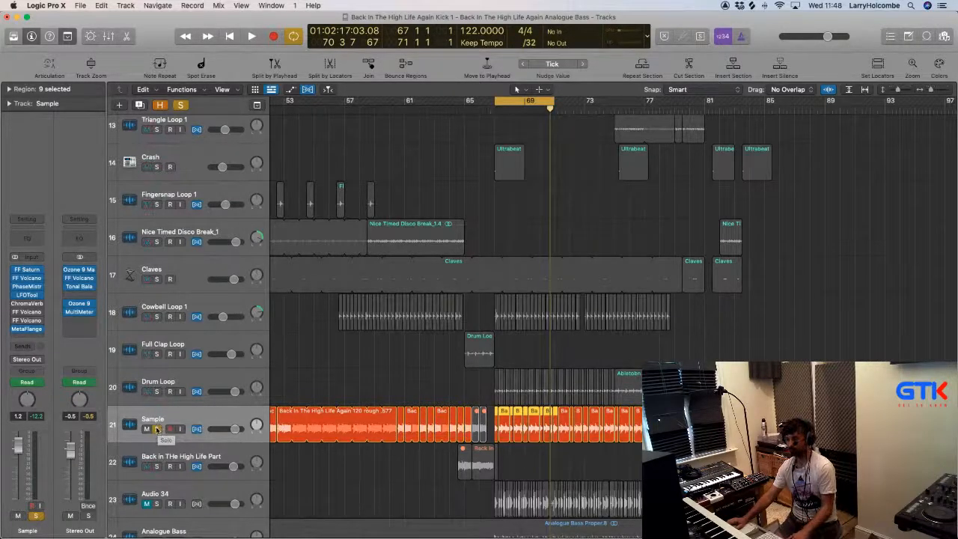
click(157, 429)
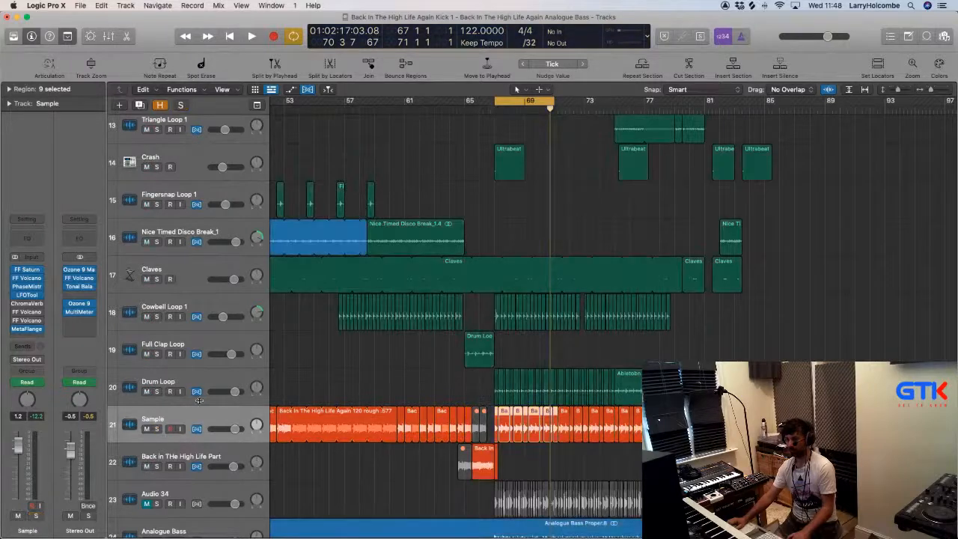
Solo the Drum Loop and Sample tracks together and play the cycled section
click(157, 392)
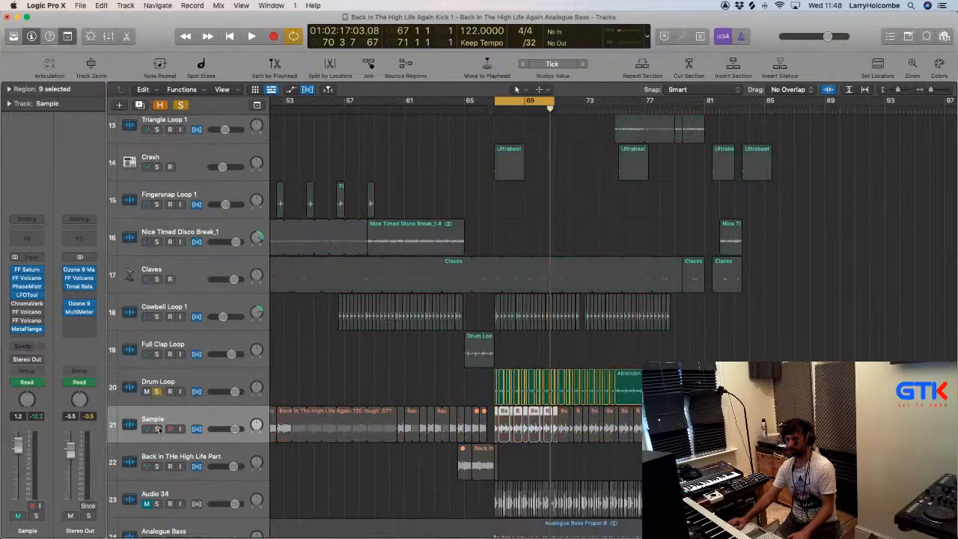
click(157, 429)
drag(441, 310, 637, 414)
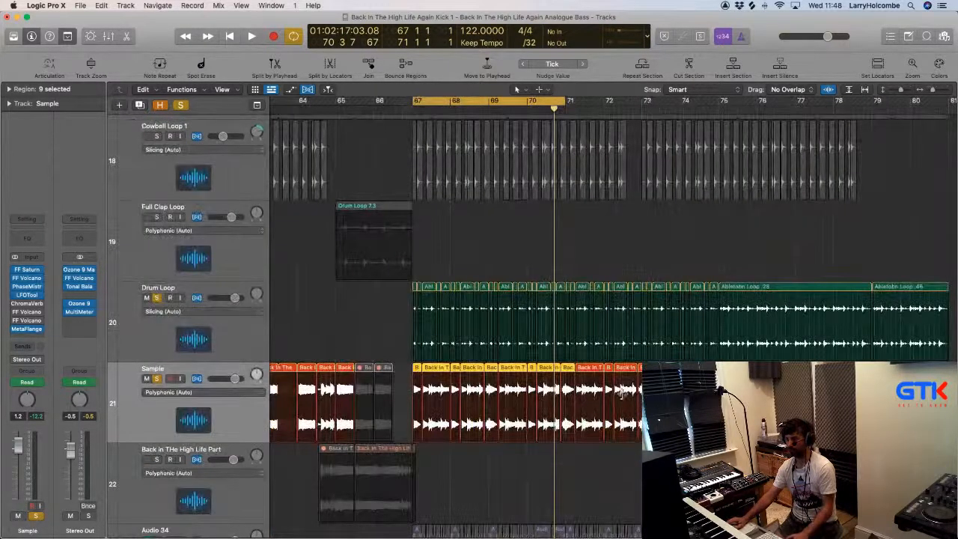
key(space)
Select the Drum Loop track, leave only it soloed, and insert LFOTool between its Transient and Gain plug-ins
click(204, 341)
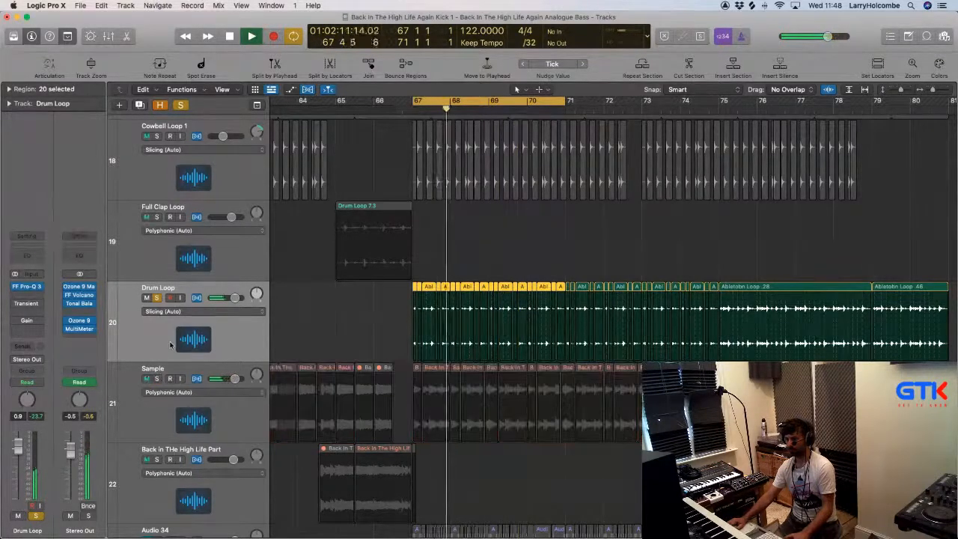
key(space)
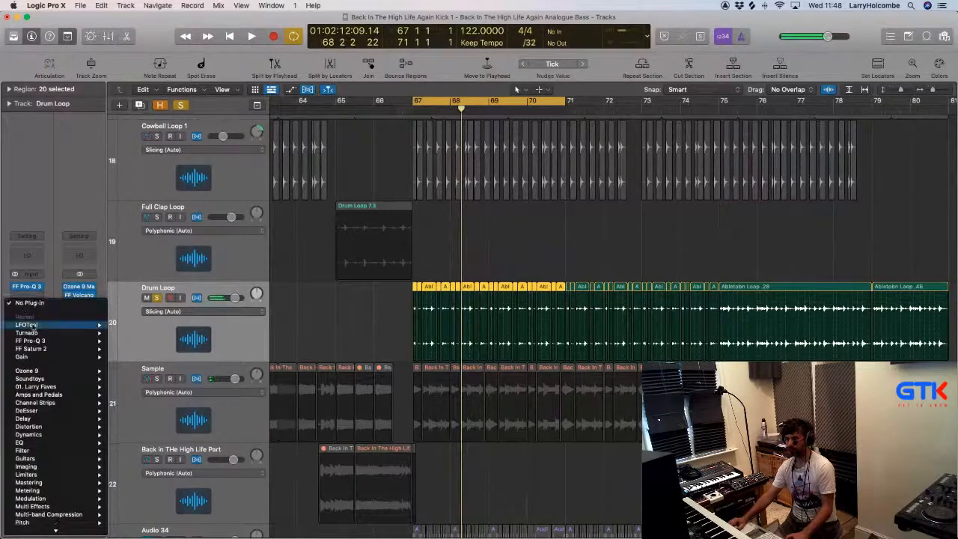
mouse_move(45, 325)
click(132, 325)
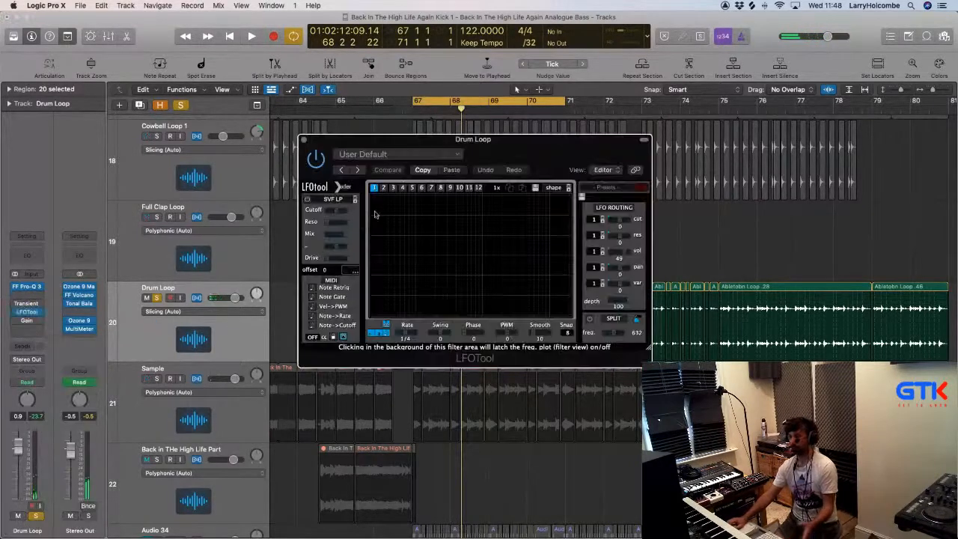
drag(382, 144, 361, 123)
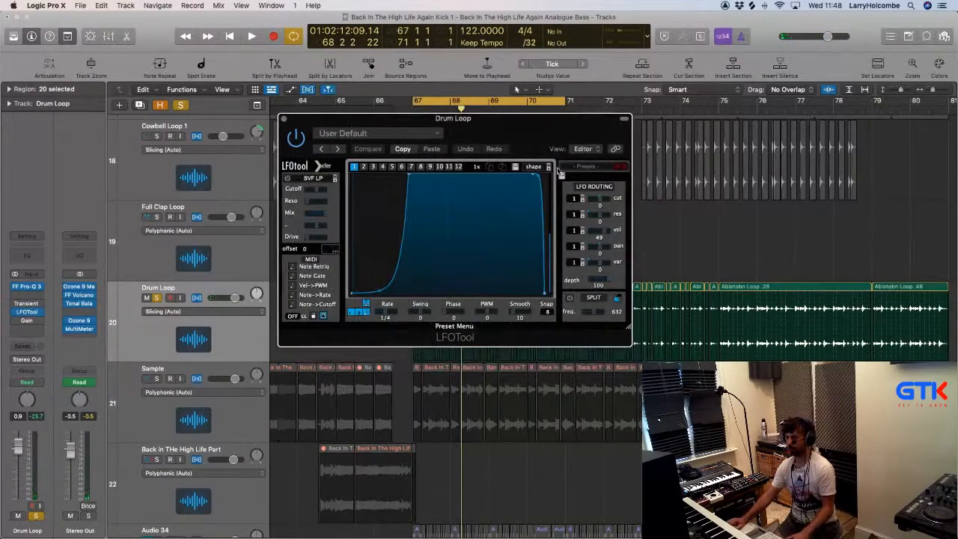
click(333, 133)
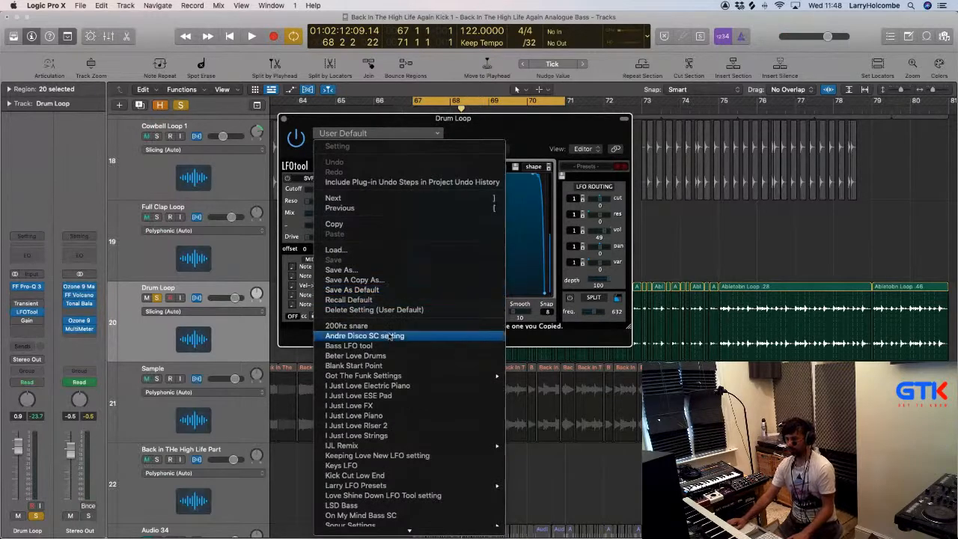
scroll(391, 338, down, 1)
mouse_move(390, 470)
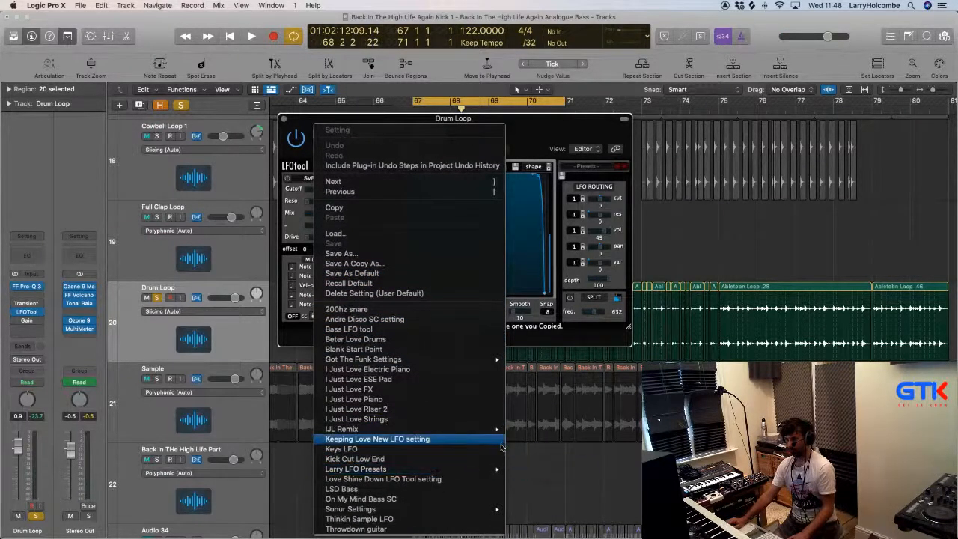
click(544, 130)
Flatten the LFOTool curve to full level at a one-bar rate and play the soloed Drum Loop
drag(354, 296, 354, 174)
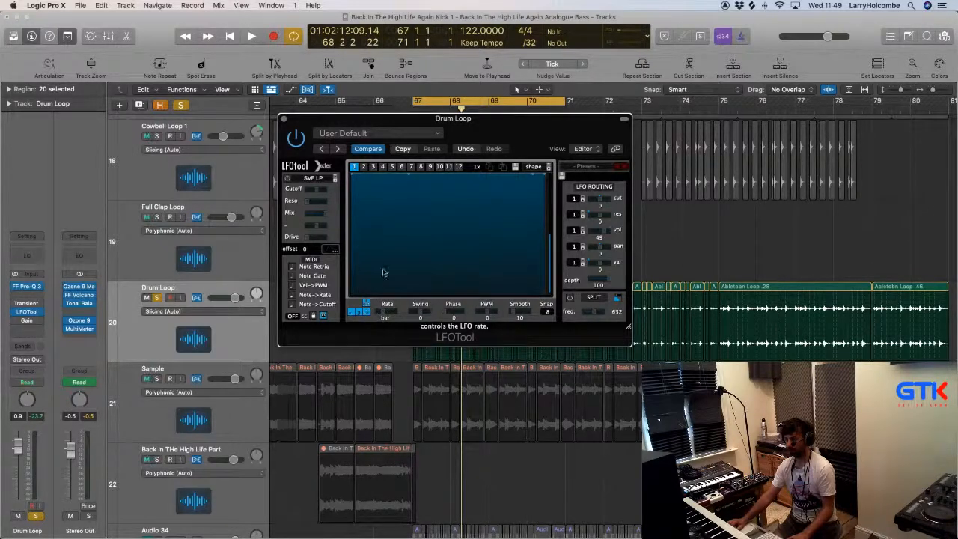
drag(350, 121, 716, 163)
key(space)
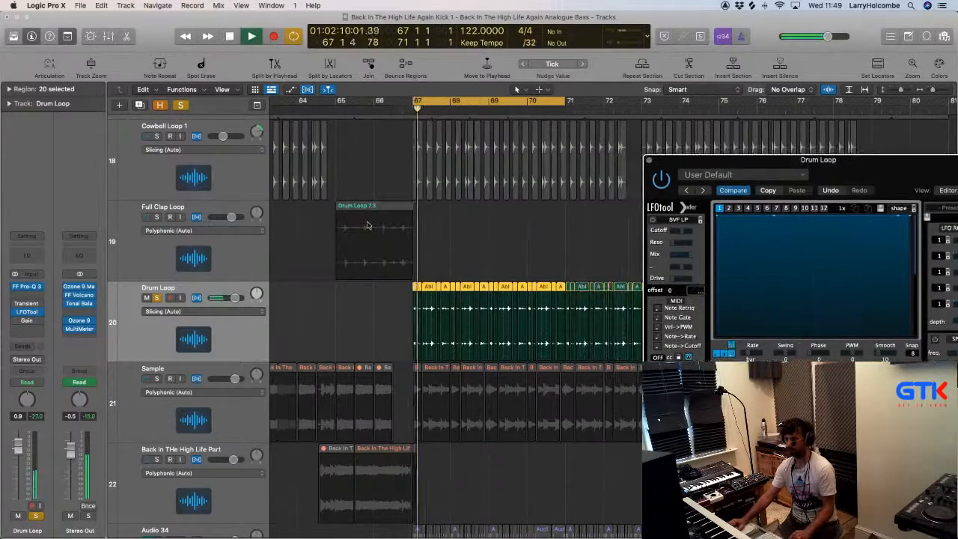
drag(368, 224, 573, 354)
scroll(554, 259, down, 3)
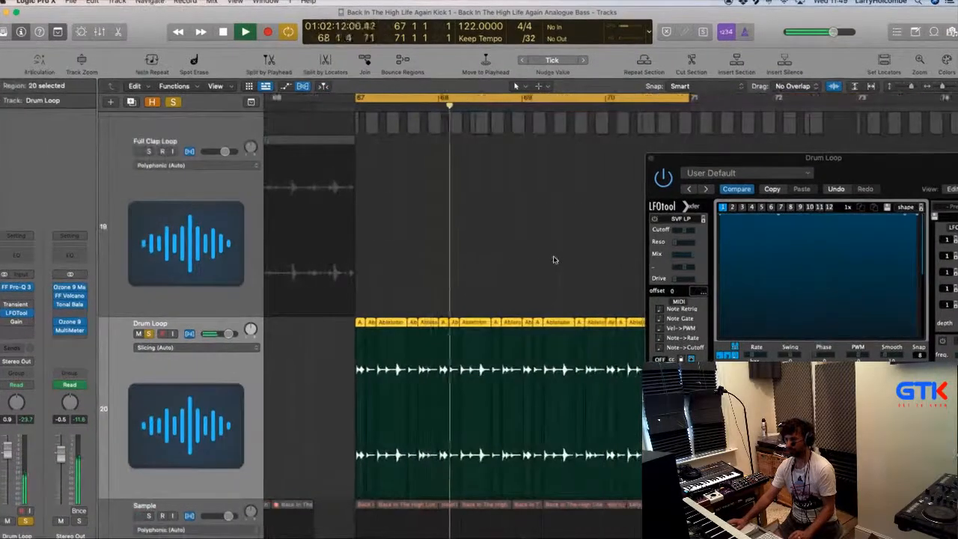
drag(790, 169, 636, 153)
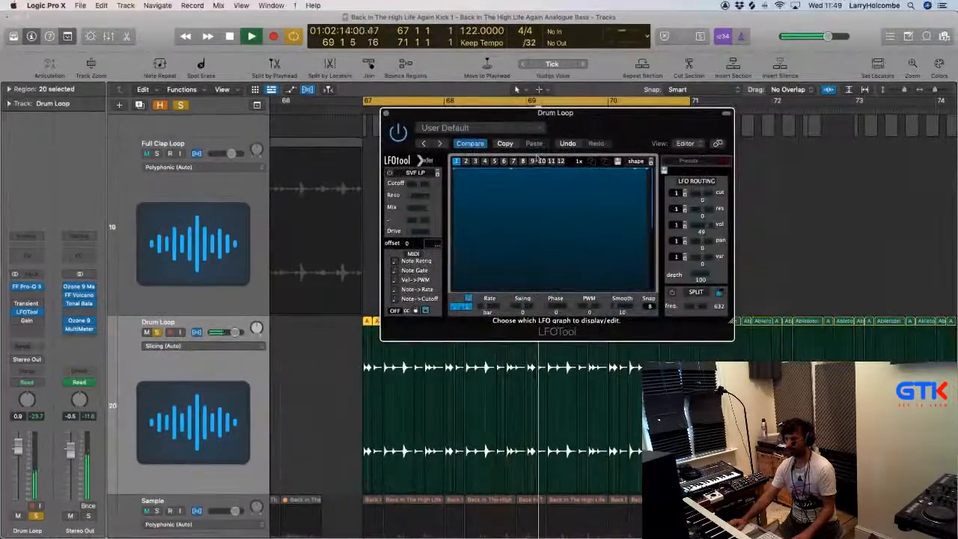
key(space)
Shorten the cycle range to bar 67 and divide the LFOTool curve into eight full-level steps while playing the loop
drag(364, 98, 443, 99)
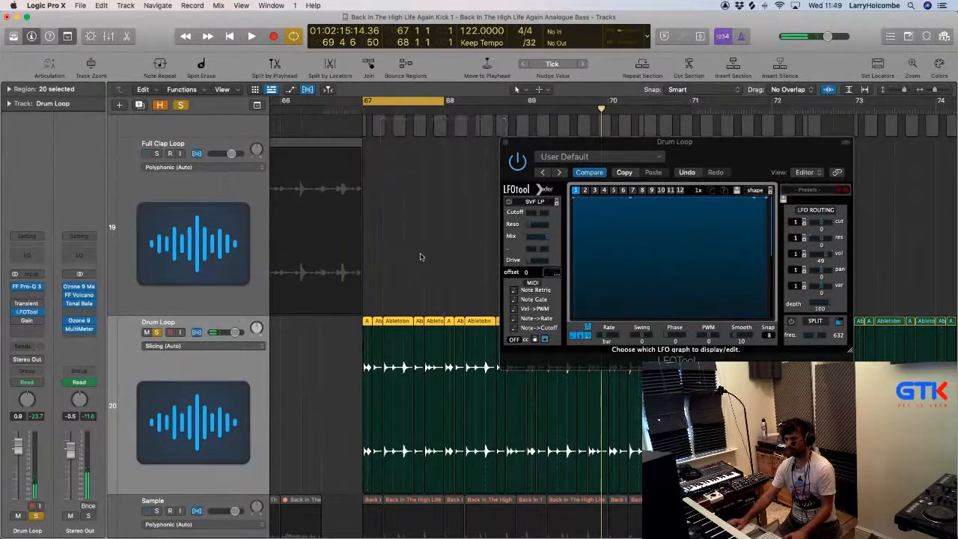
key(space)
drag(570, 143, 455, 112)
key(space)
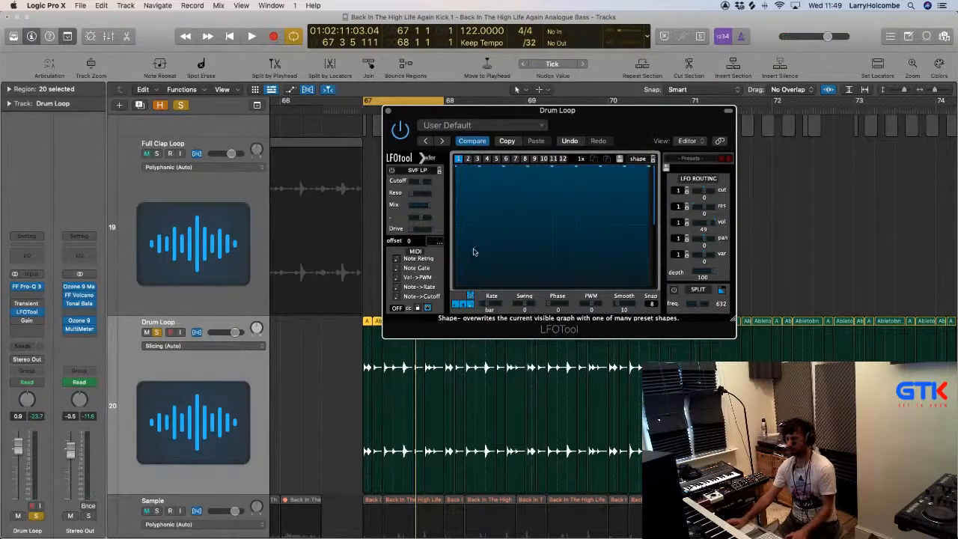
key(space)
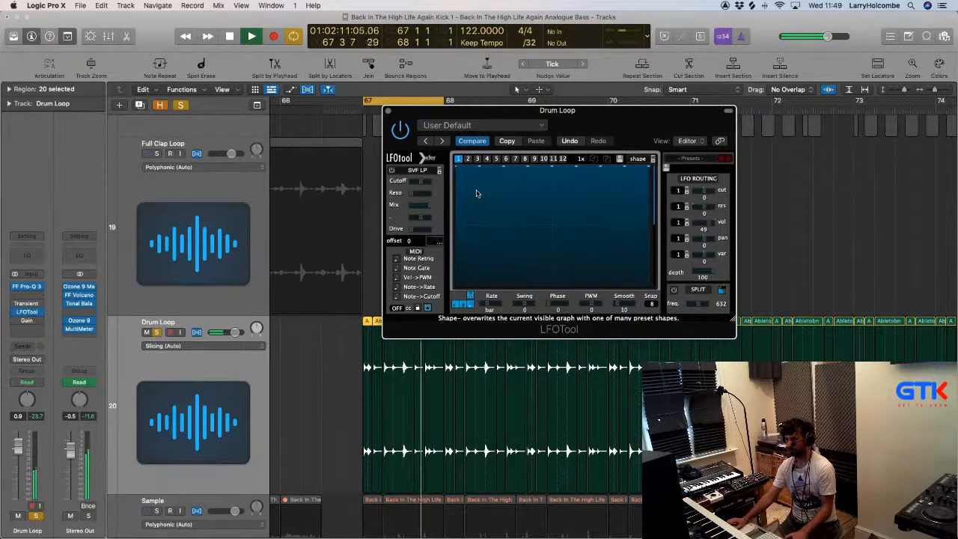
key(space)
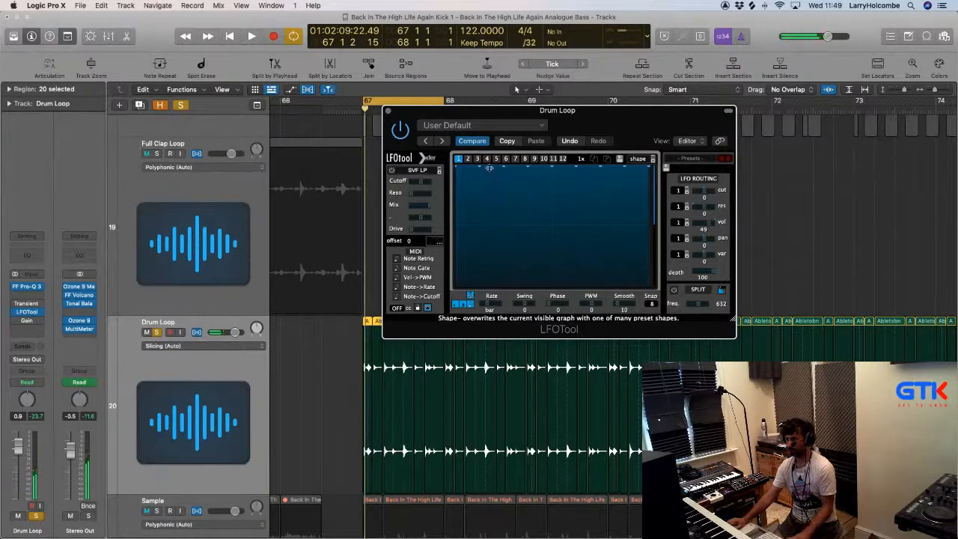
Try dropping the second step of the LFO curve to zero and listen to the cycled bar
drag(489, 182, 491, 296)
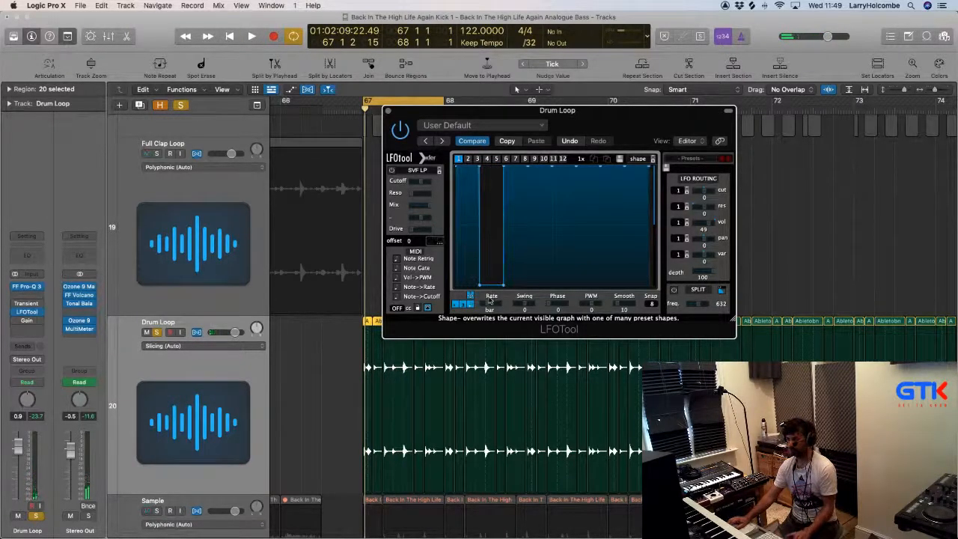
key(space)
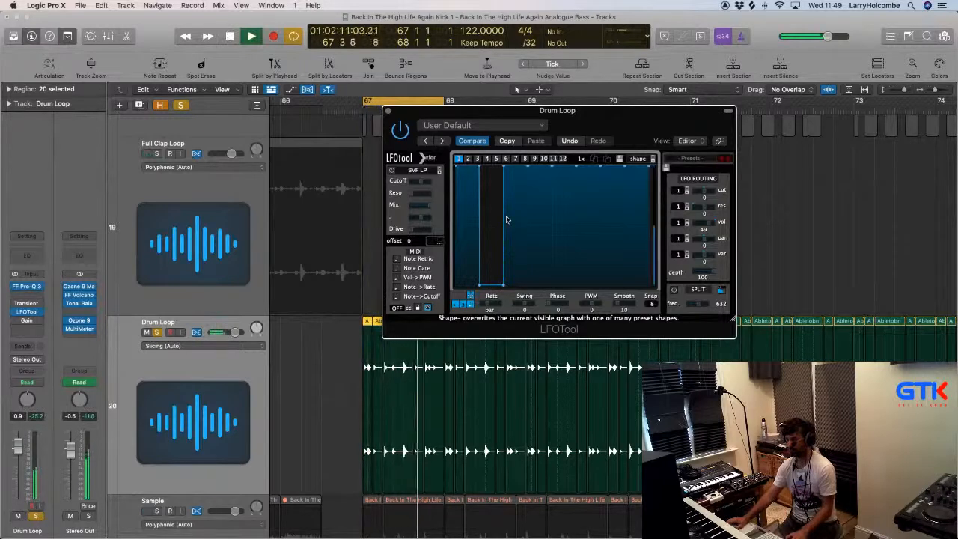
key(space)
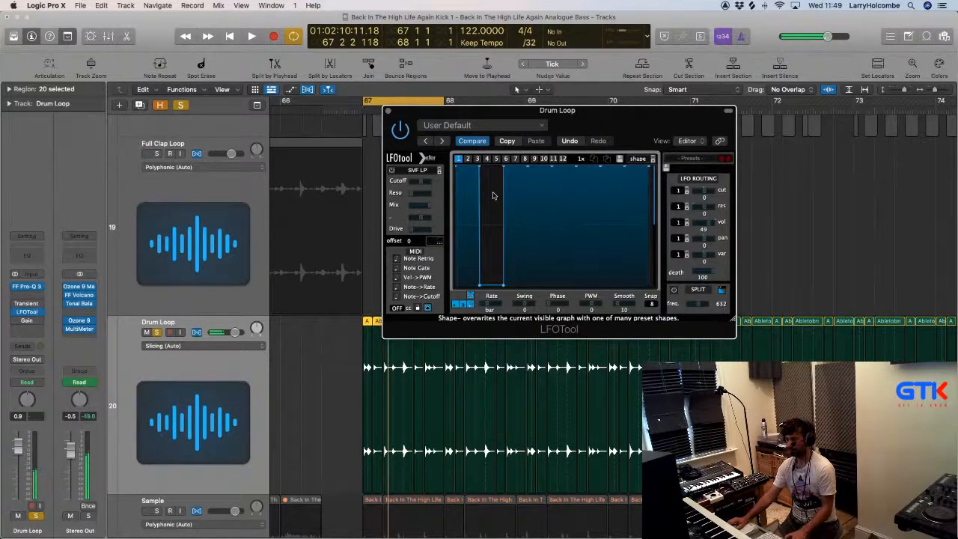
key(space)
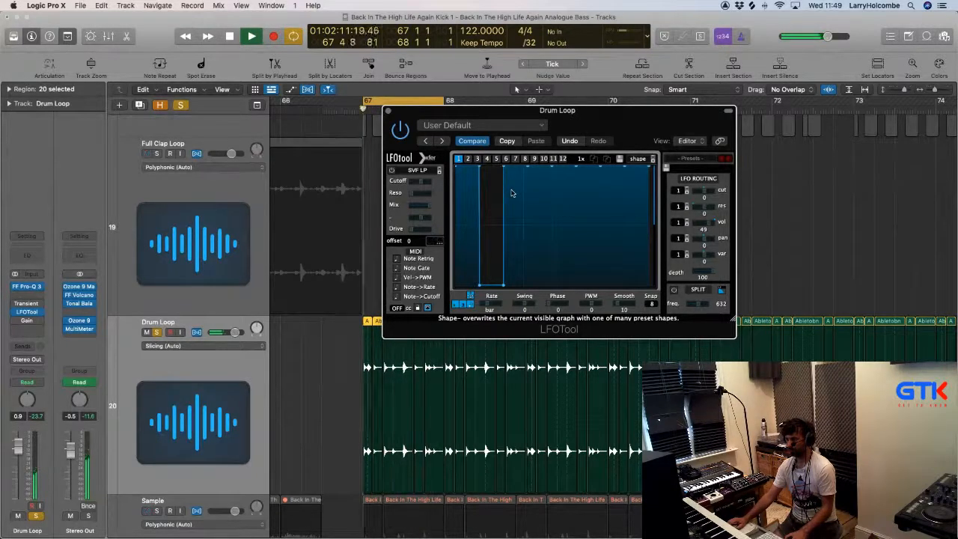
key(space)
Try dropping the third and first LFO curve steps to zero as well, auditioning the loop
drag(503, 168, 528, 167)
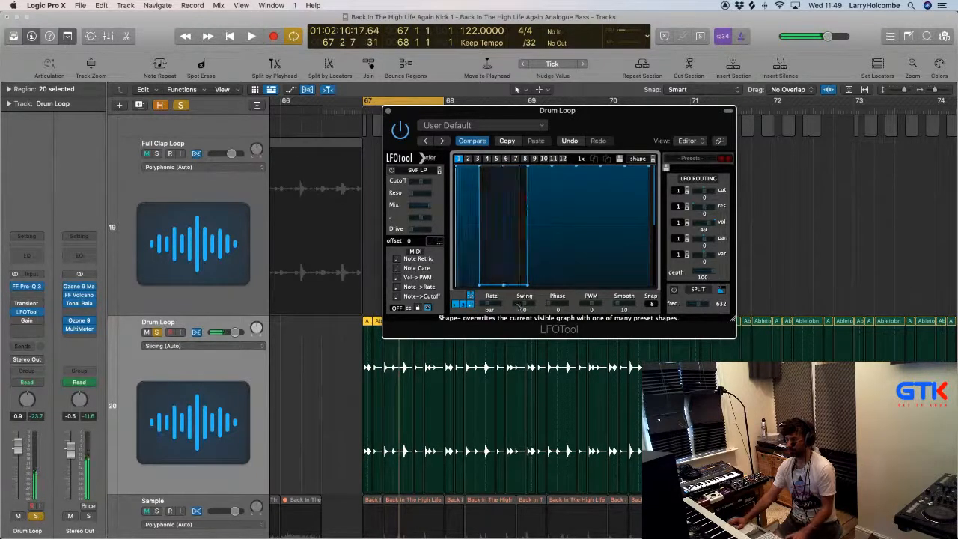
key(space)
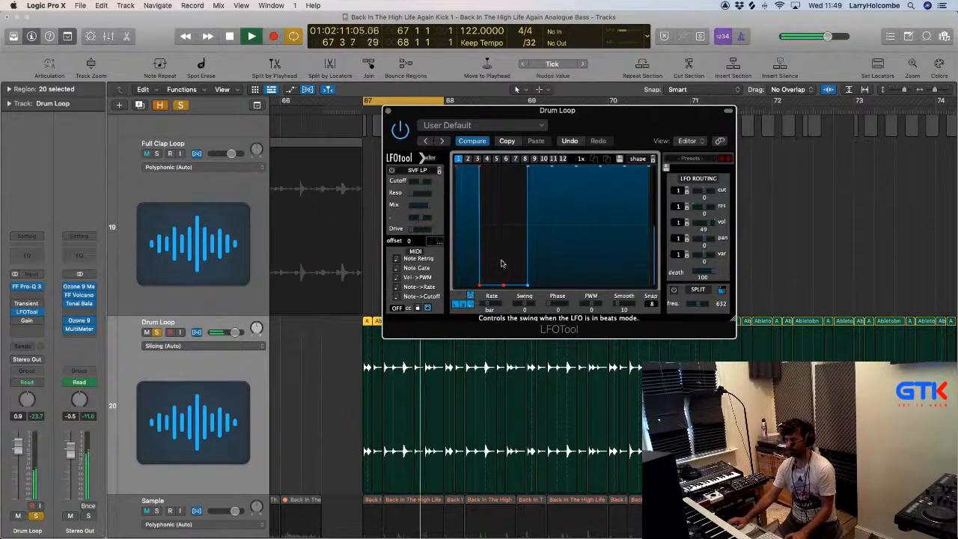
drag(473, 174, 480, 288)
key(space)
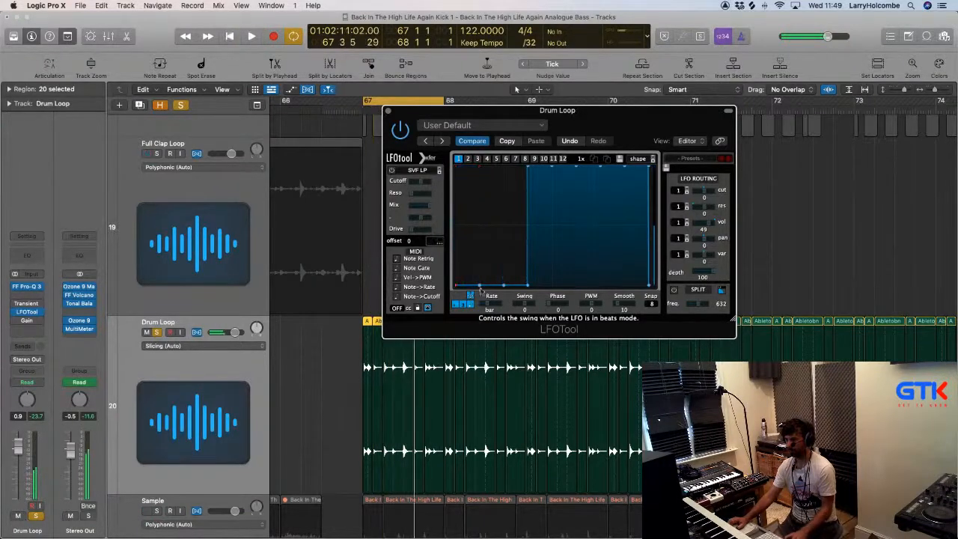
key(space)
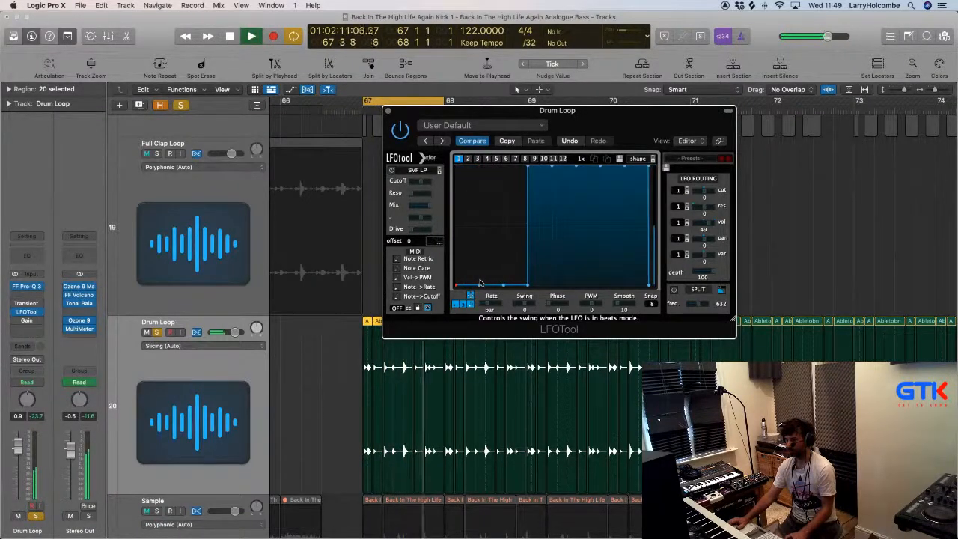
Raise the LFO volume routing to 100 and reshape the curve so only its third step sits at zero
key(space)
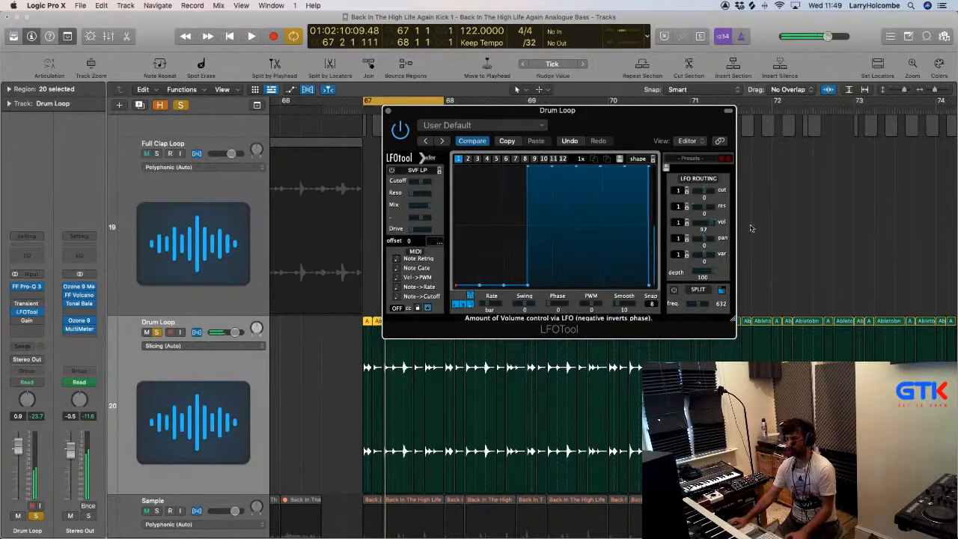
key(space)
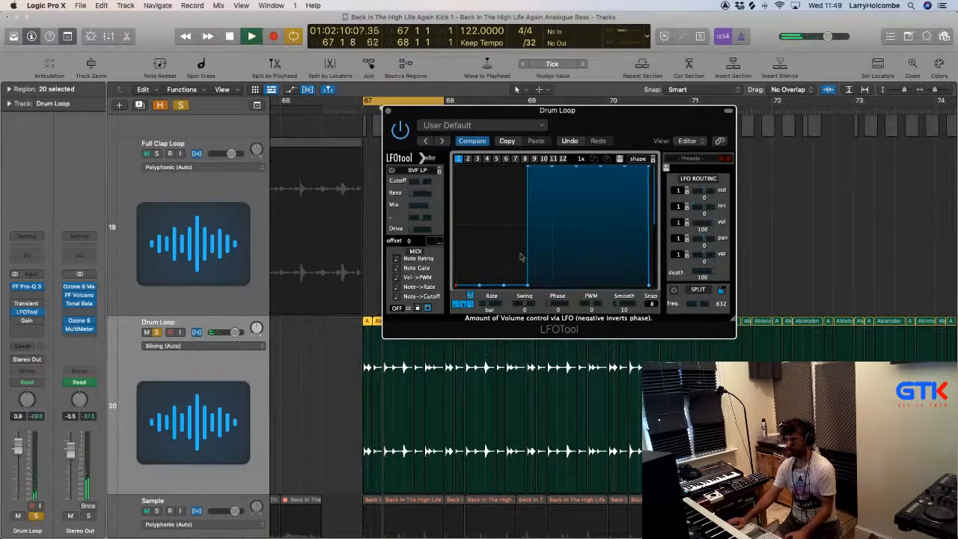
drag(515, 285, 518, 143)
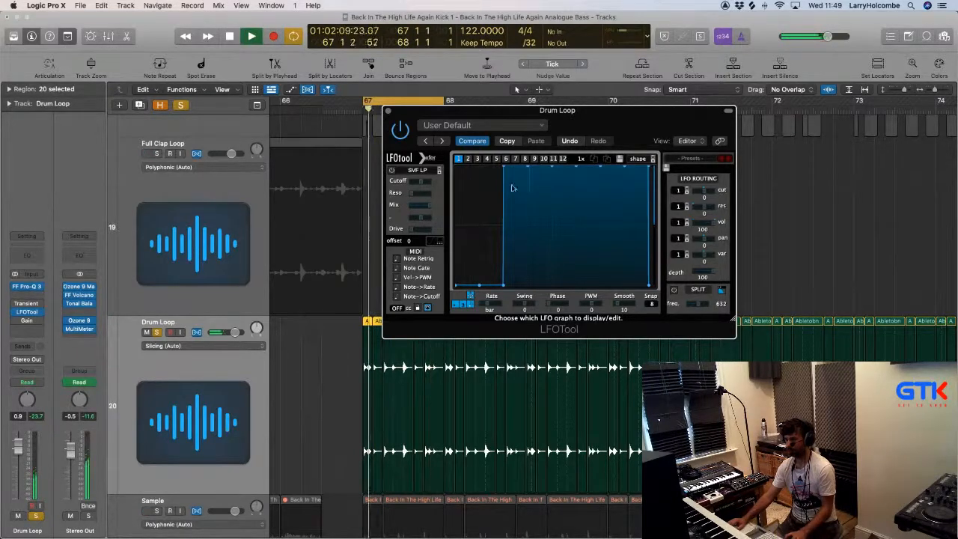
drag(509, 179, 513, 297)
mouse_move(469, 269)
mouse_down()
mouse_move(470, 211)
mouse_move(485, 205)
mouse_move(506, 139)
mouse_up()
key(space)
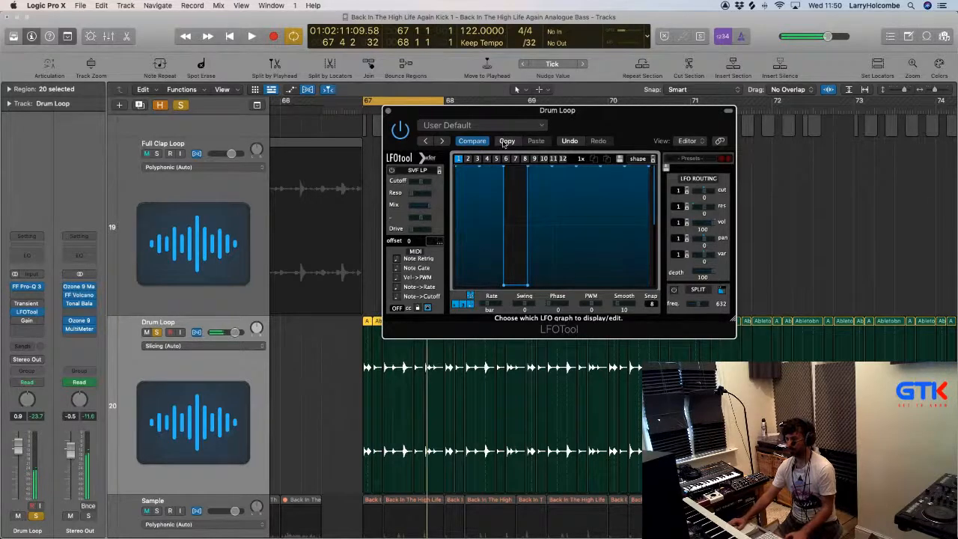
Enlarge the LFOTool window and audition the Drum Loop with the third-step gap
key(space)
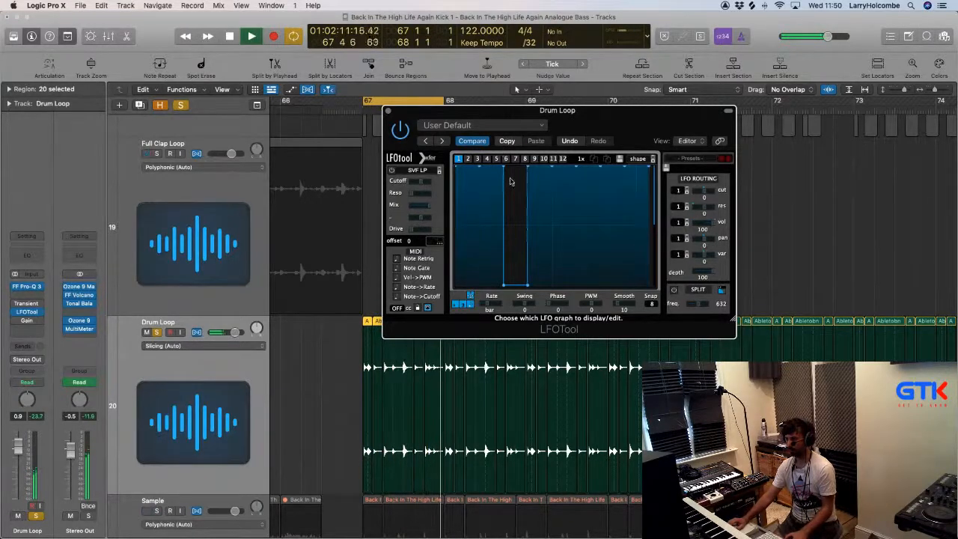
key(space)
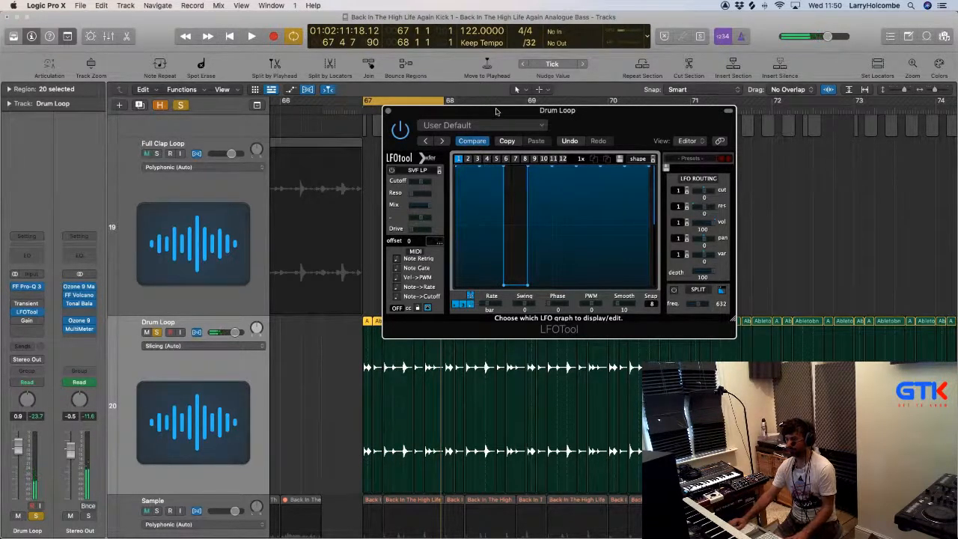
drag(496, 111, 407, 104)
drag(643, 316, 827, 420)
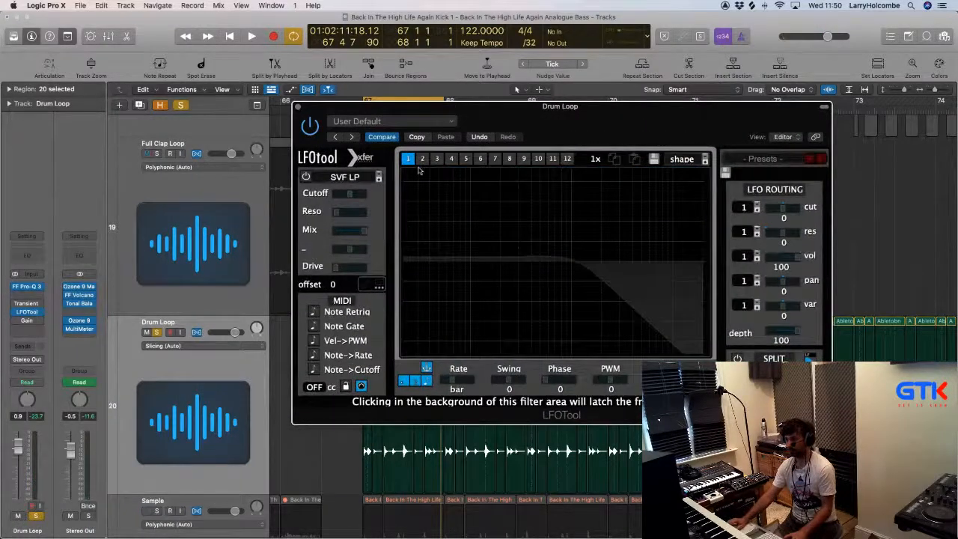
drag(426, 115, 389, 111)
key(space)
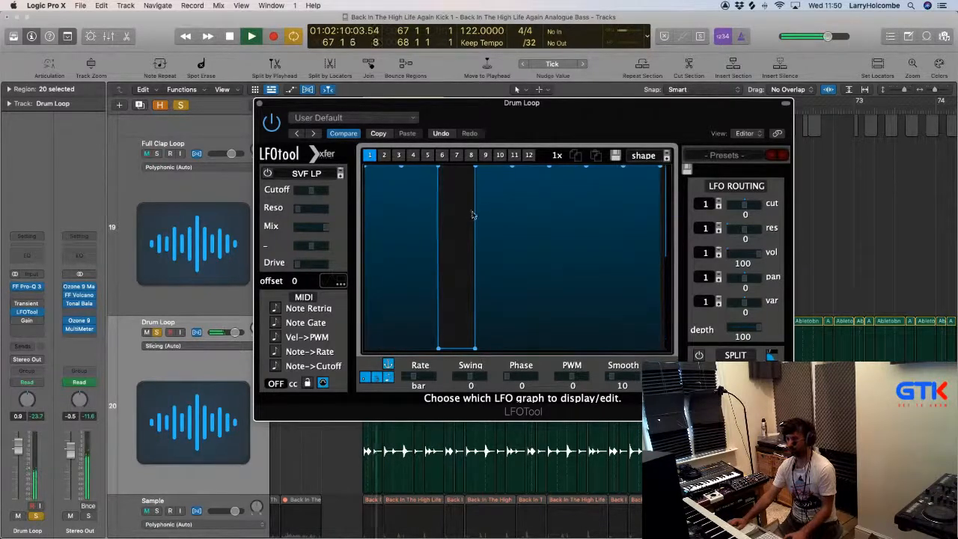
key(space)
Move the curve's zero-level gap from the third to the second step, audition it, and add a matching gap on the sixth step
drag(438, 167, 401, 167)
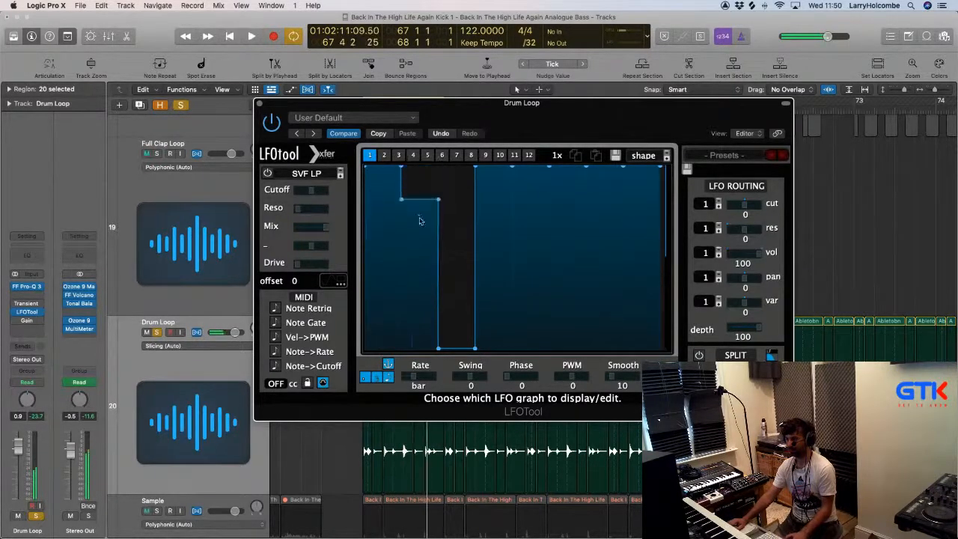
drag(438, 348, 402, 348)
drag(453, 310, 453, 167)
key(space)
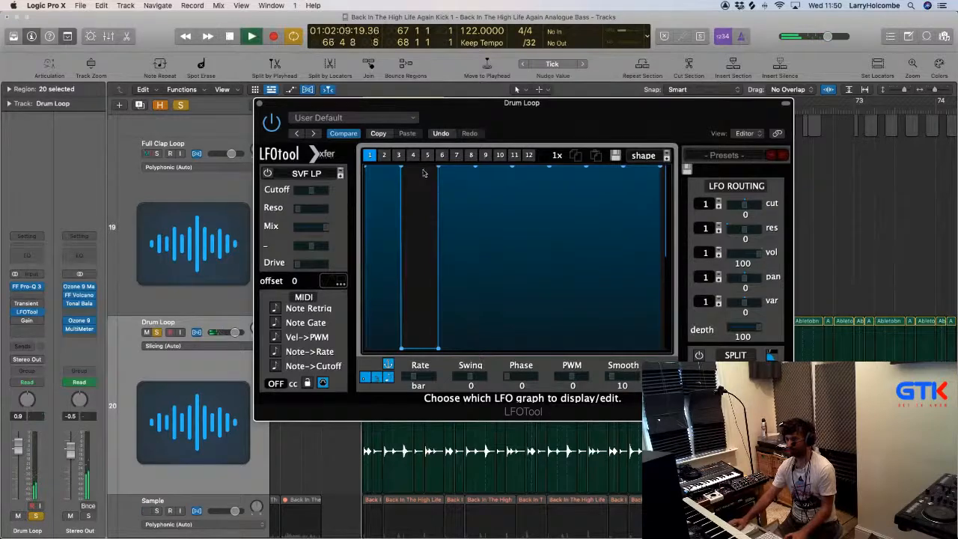
key(space)
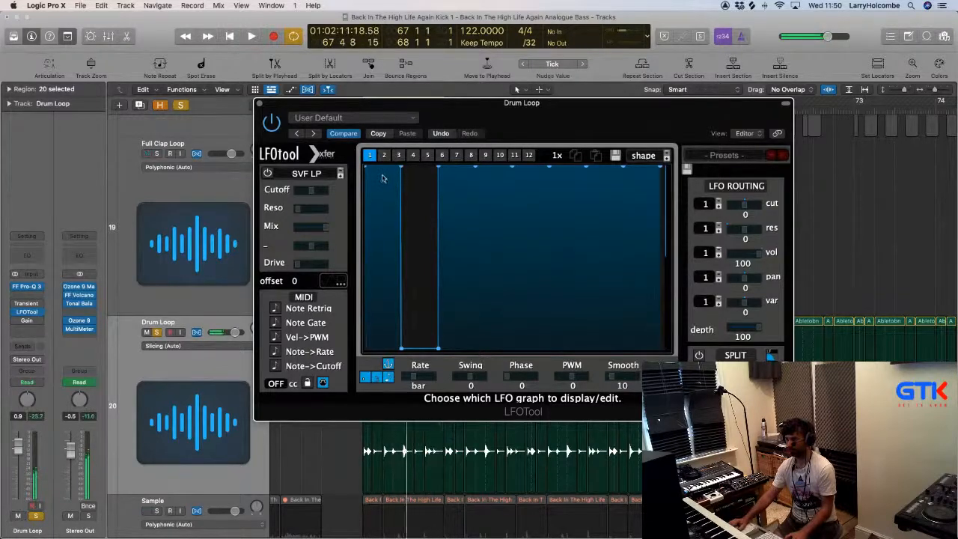
key(space)
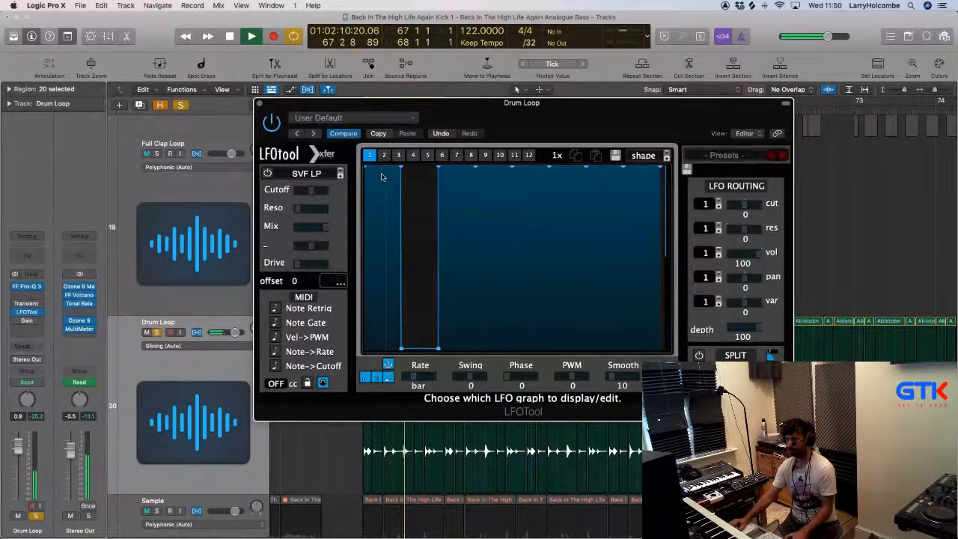
drag(567, 170, 568, 346)
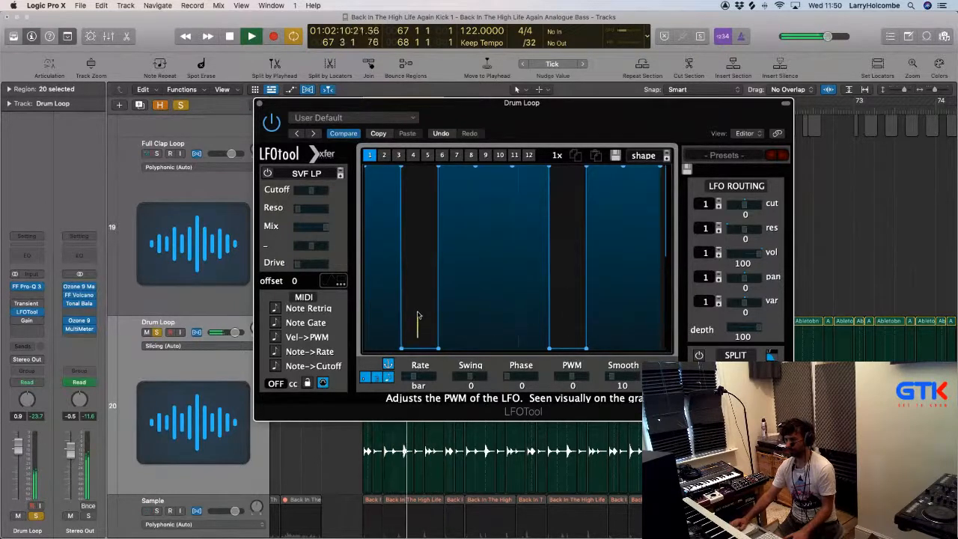
Try shallower dips on the second, third and sixth curve steps, then return to zero-level gaps on the second and sixth only
mouse_move(421, 348)
mouse_down()
mouse_move(425, 304)
mouse_move(489, 322)
mouse_up()
drag(565, 331, 569, 307)
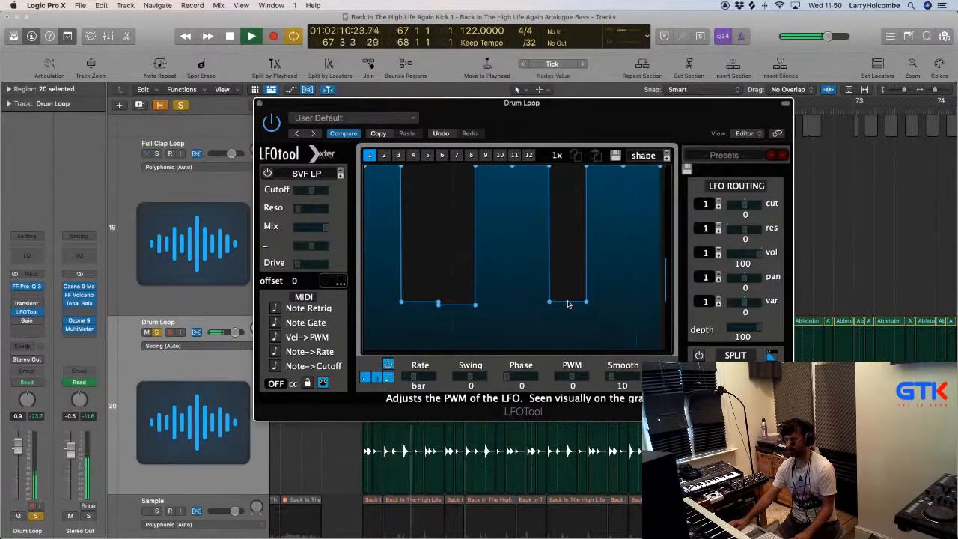
drag(568, 303, 569, 346)
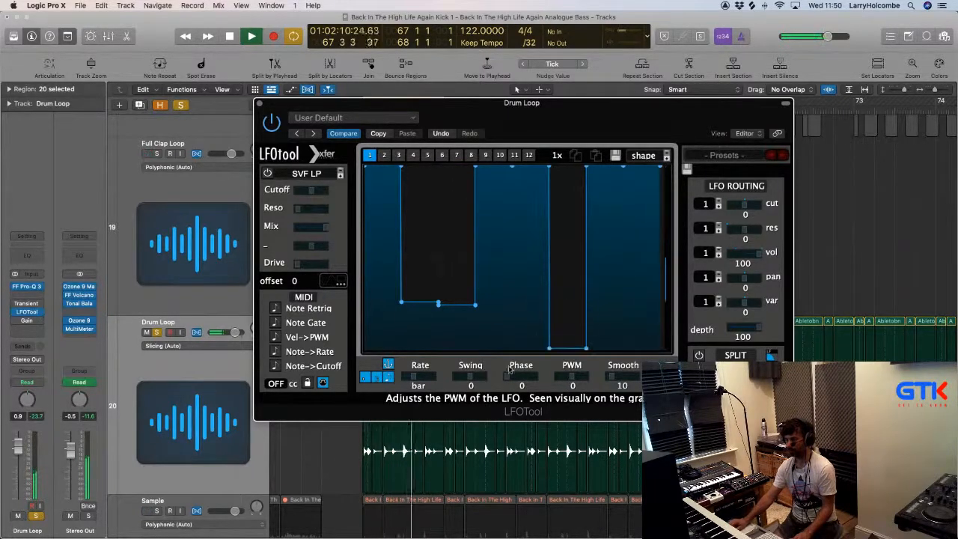
drag(420, 304, 424, 383)
drag(457, 305, 453, 170)
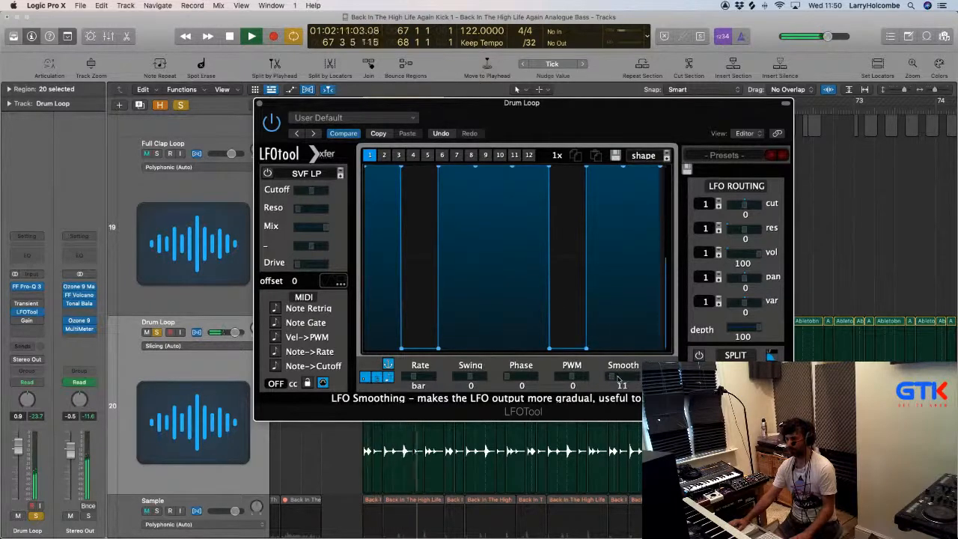
Raise the LFO smoothing to 20 and slope the rising edges of the second- and sixth-step gaps outward
drag(619, 378, 628, 380)
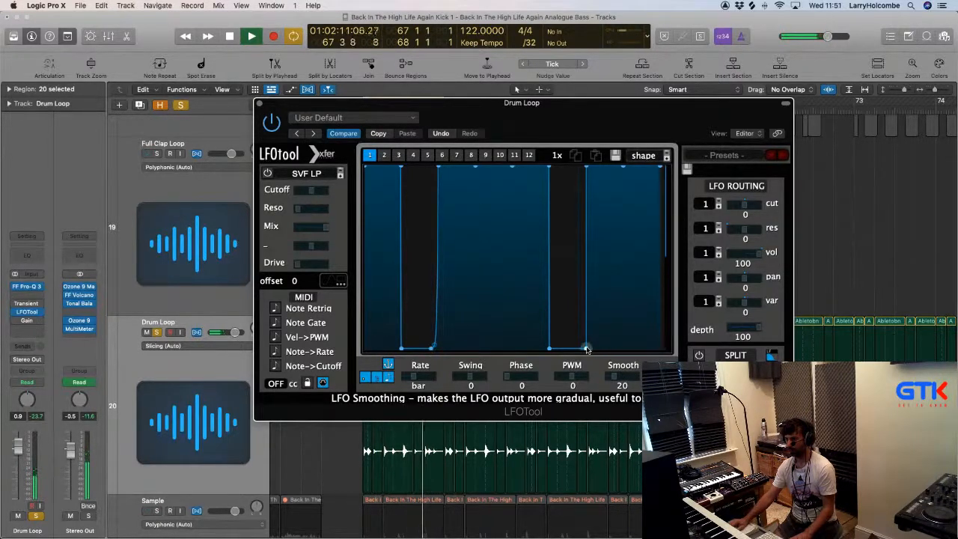
drag(585, 348, 579, 349)
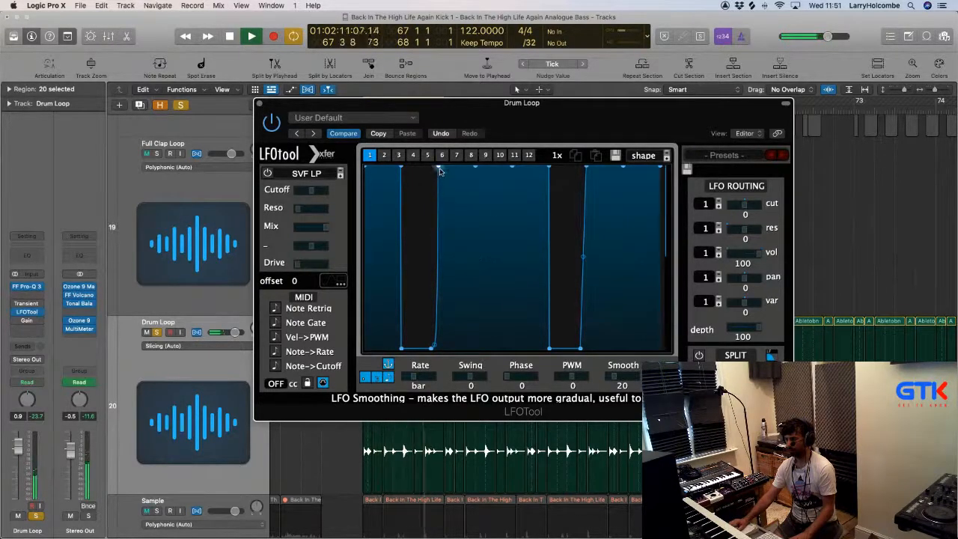
drag(439, 168, 446, 166)
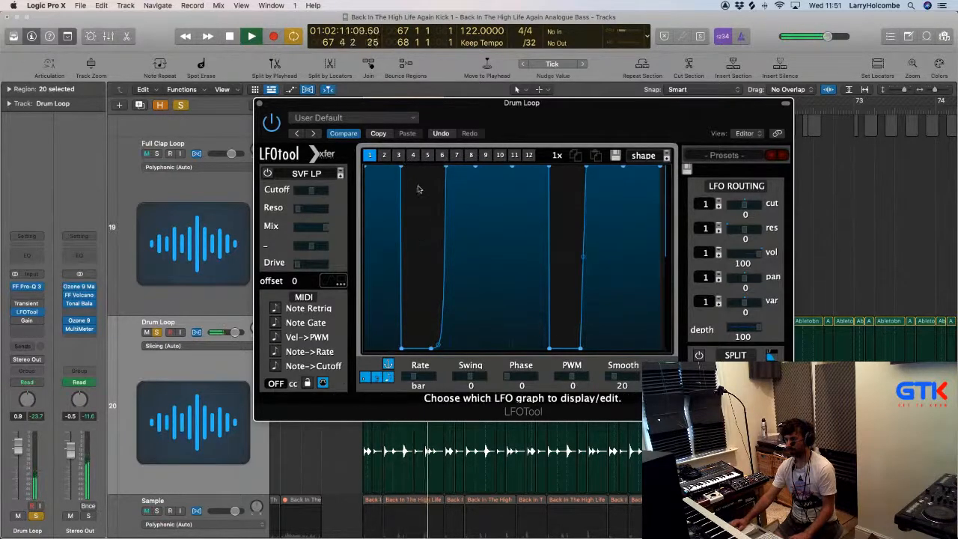
Try softening the falling edge of the second-step gap, undo the last curve change, and stop the playback with LFOTool closed
click(443, 134)
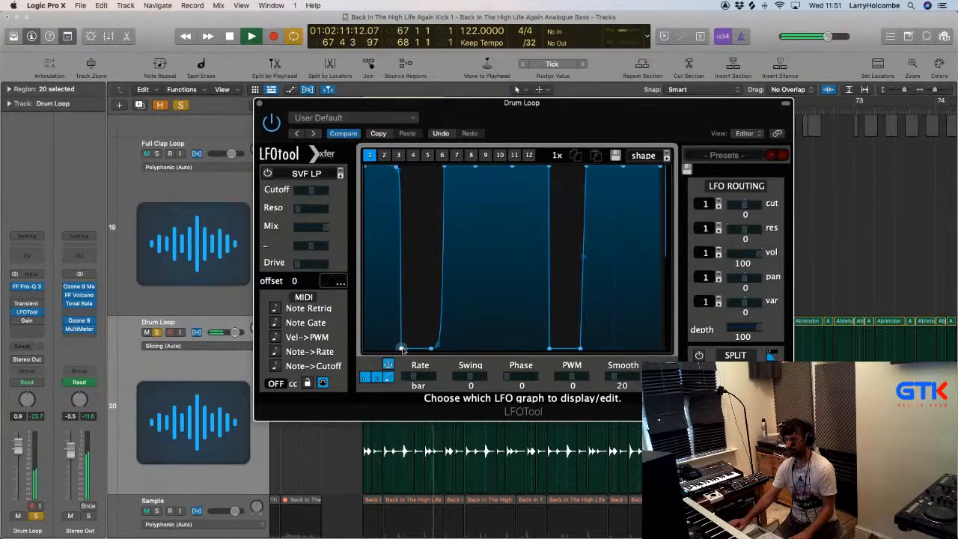
drag(401, 349, 402, 348)
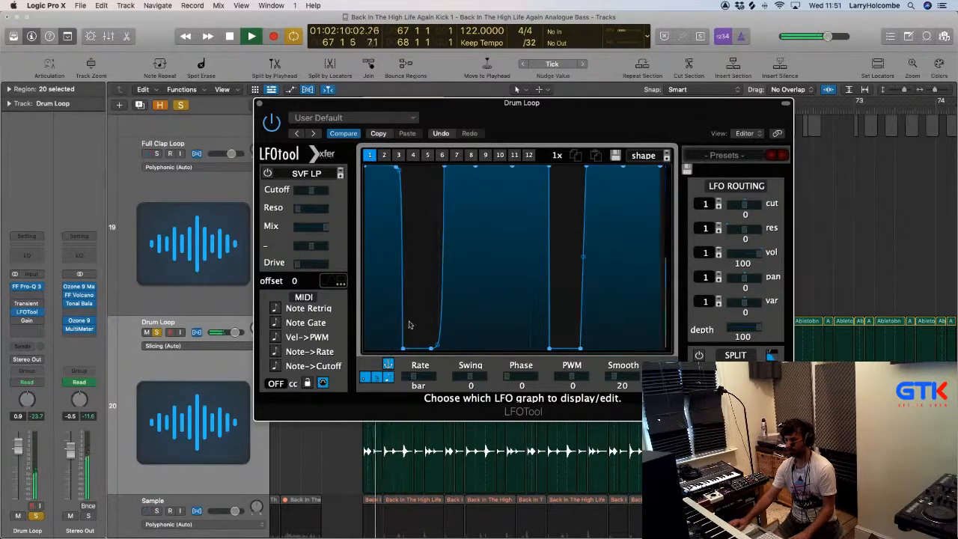
click(441, 133)
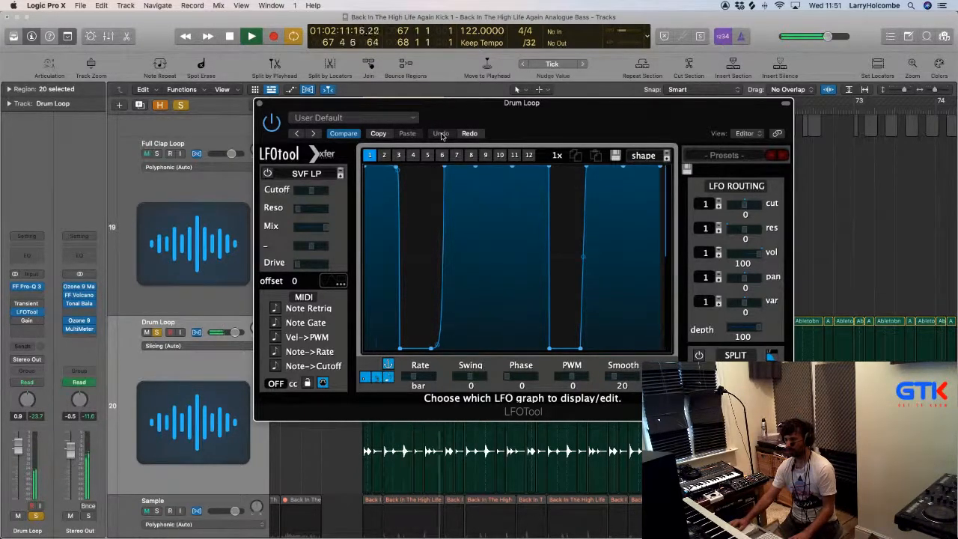
click(259, 103)
key(space)
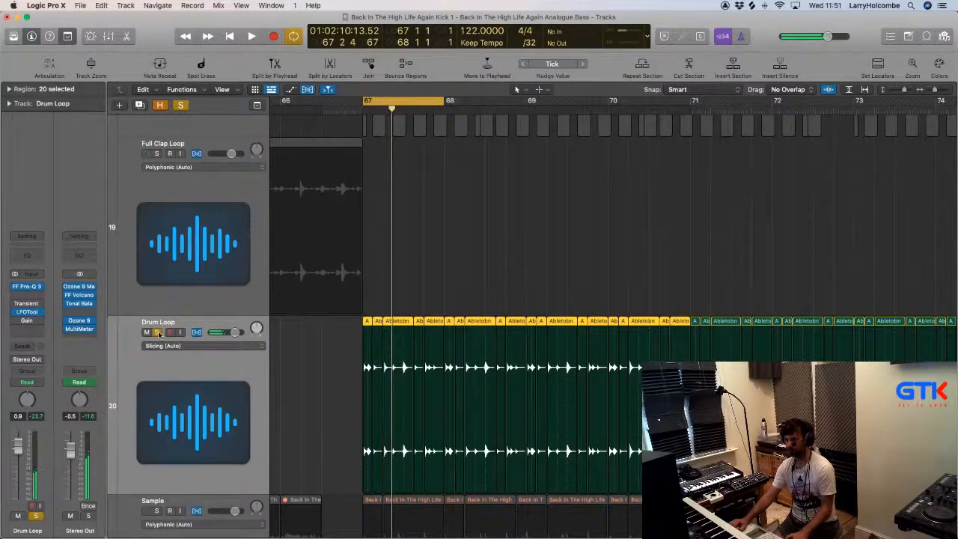
Reopen LFOTool and restore straight vertical edges on the sixth- and second-step gaps while auditioning the loop
click(30, 313)
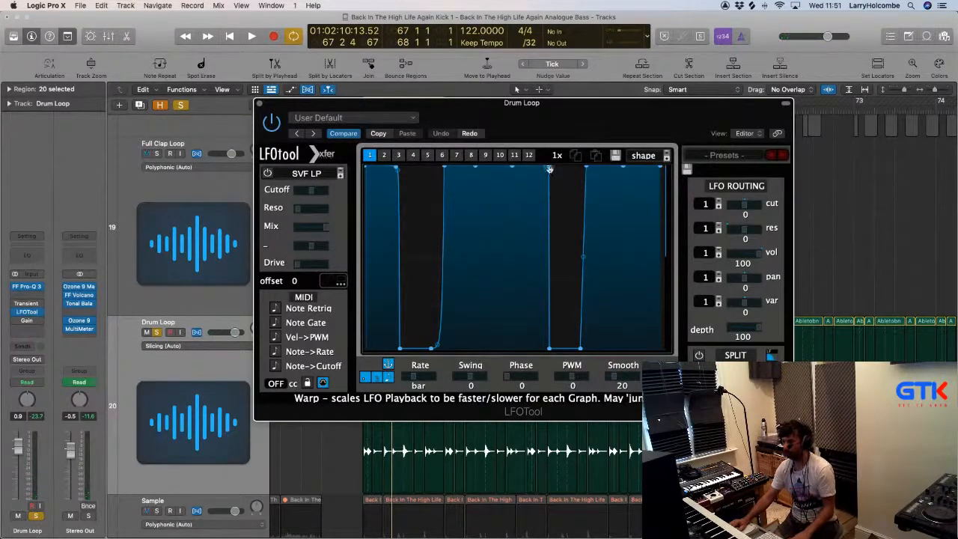
drag(550, 169, 556, 328)
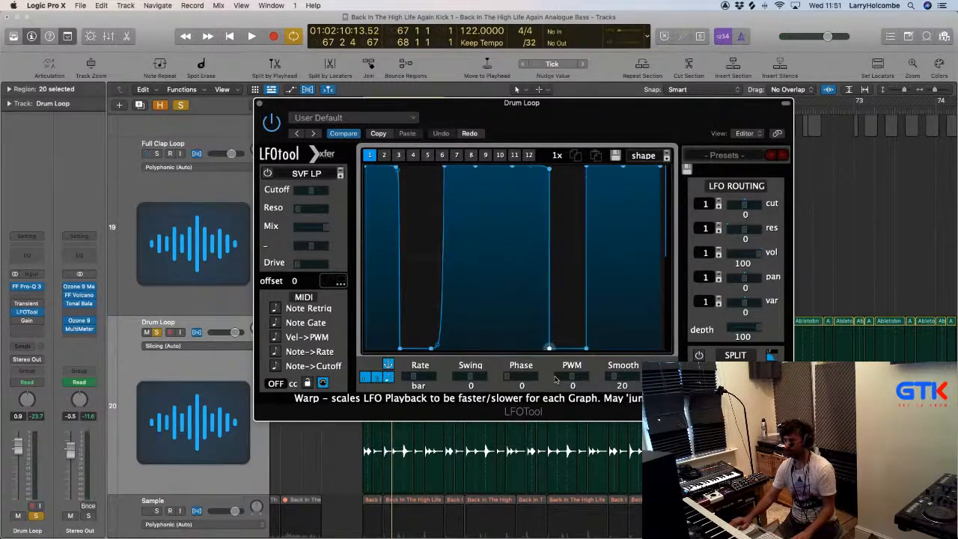
key(space)
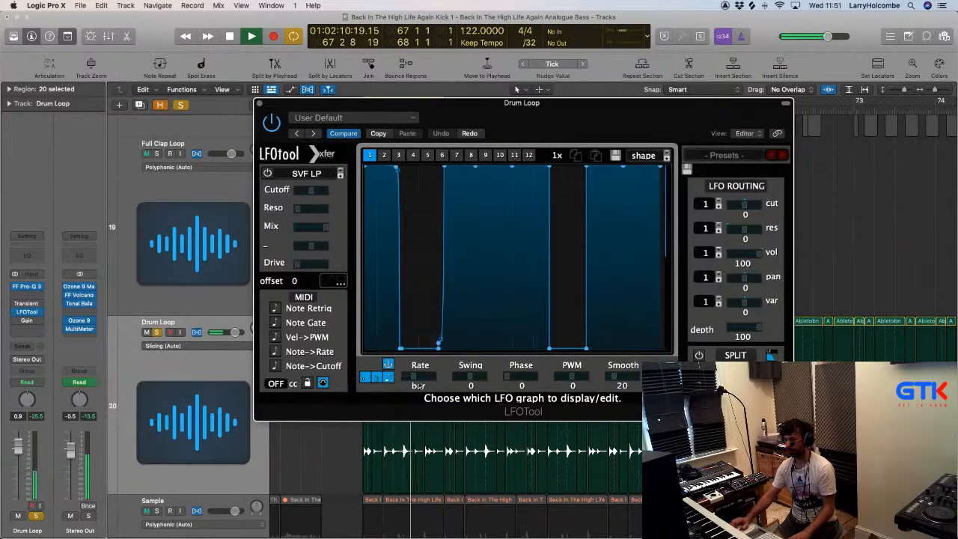
drag(444, 167, 439, 167)
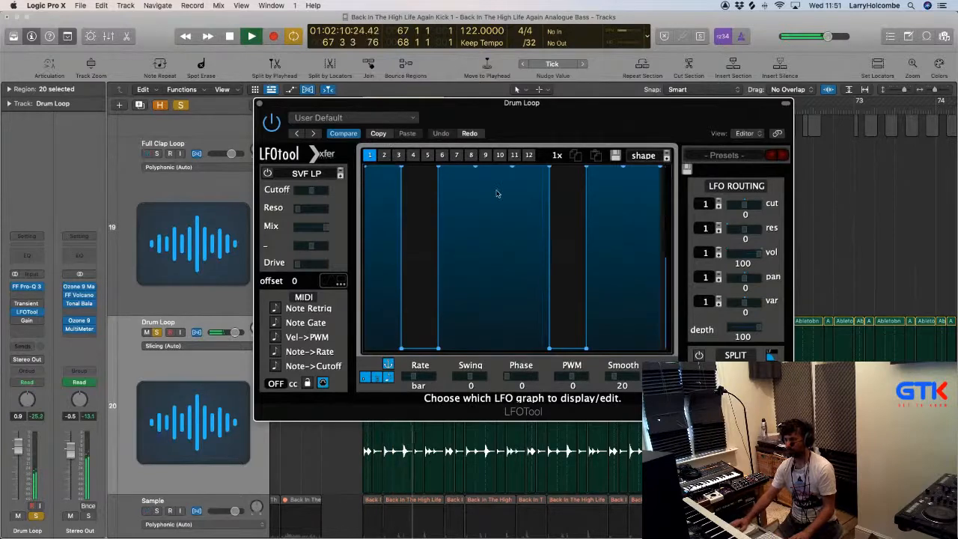
Close LFOTool, unsolo the Drum Loop, show the track automation, and play the full mix from just before bar 67
key(super+w)
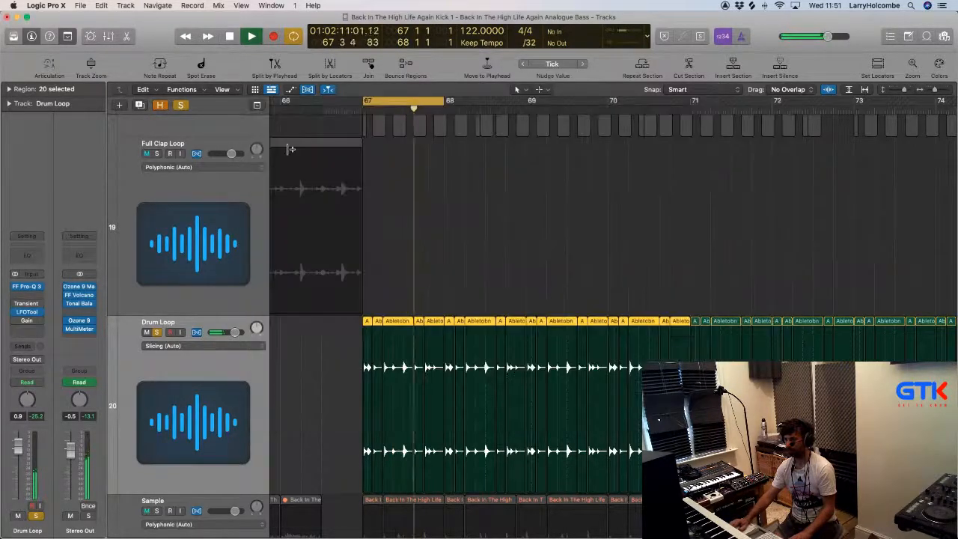
key(s)
key(super+Left)
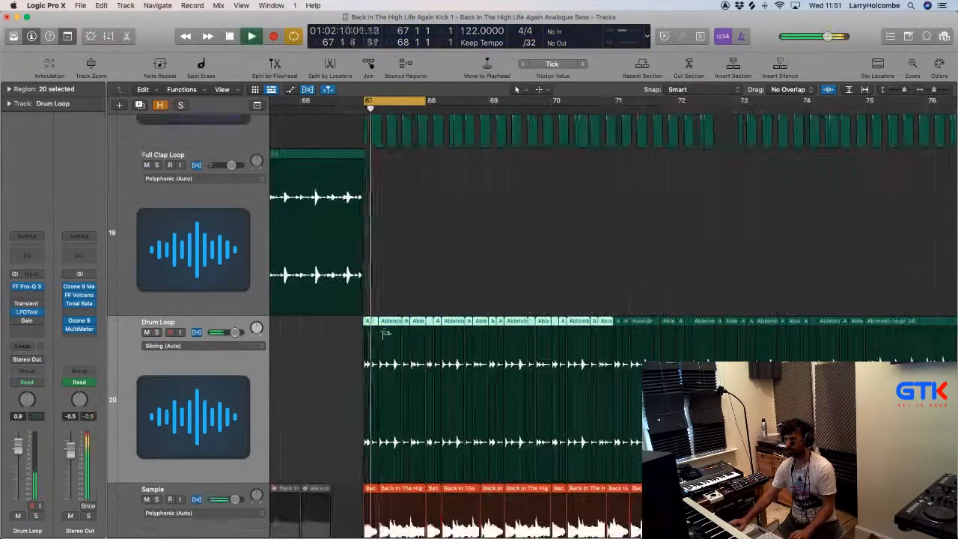
key(super+Left)
key(a)
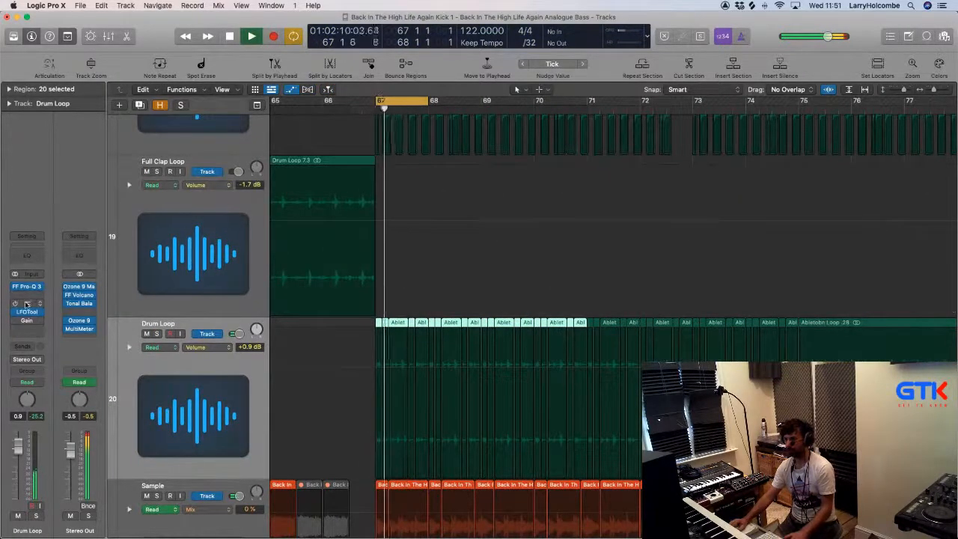
key(space)
key(space)
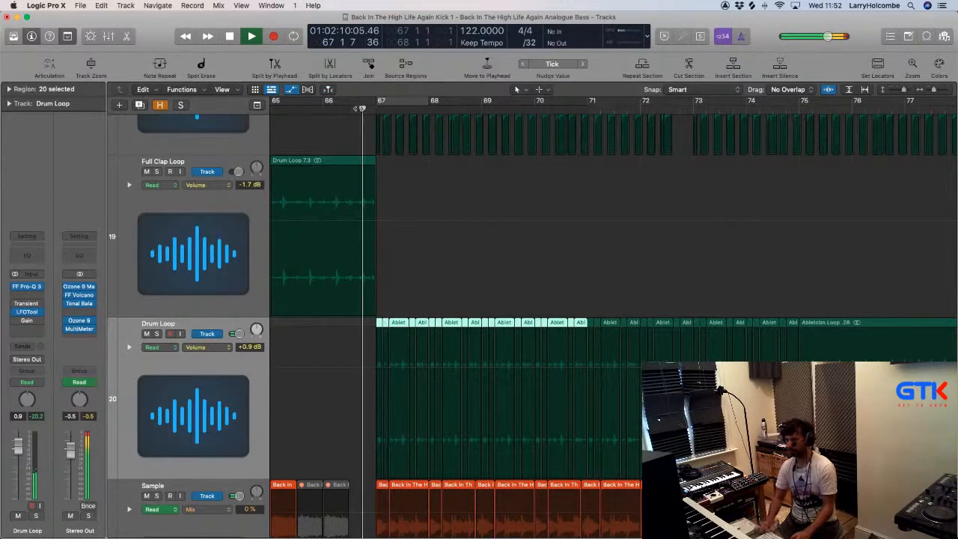
Look over the arrangement of the drum and percussion tracks around bar 67 while the full mix plays
key(super+Up)
key(super+Up)
key(super+Up)
key(super+Up)
key(super+Up)
key(super+Up)
key(super+Up)
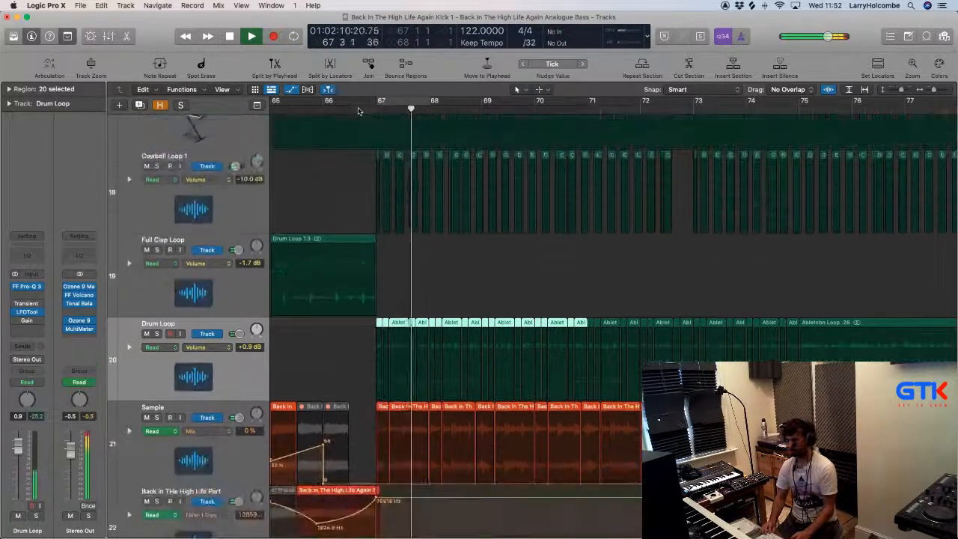
key(super+Up)
key(super+Up)
key(super+Up)
scroll(187, 229, up, 15)
key(space)
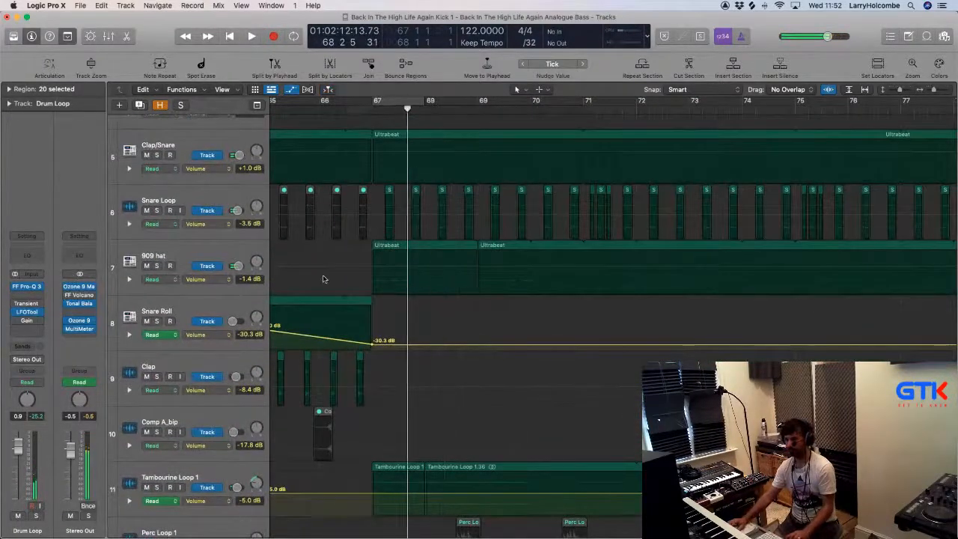
key(space)
key(super+Left)
key(super+Left)
key(super+Left)
key(super+Left)
key(super+Left)
key(super+Left)
key(super+Left)
key(super+Left)
key(super+Up)
key(super+Up)
key(super+Up)
key(super+Up)
key(super+Up)
key(super+Up)
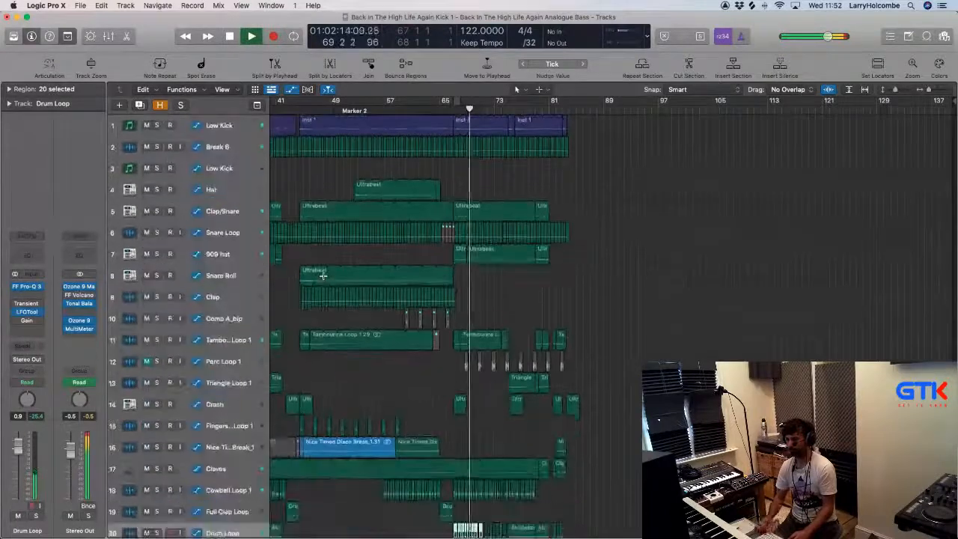
key(super+Right)
key(super+Right)
key(super+Right)
key(super+Down)
key(super+Down)
key(super+Down)
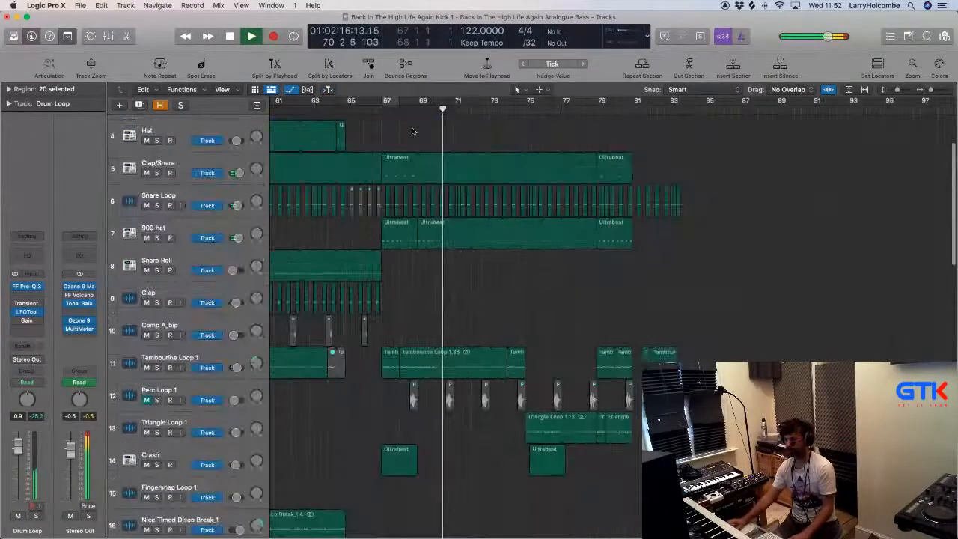
Set the cycle range from bar 67 to bar 73 and audition the Drum Loop's LFOTool gating in the full mix
drag(386, 100, 495, 111)
key(space)
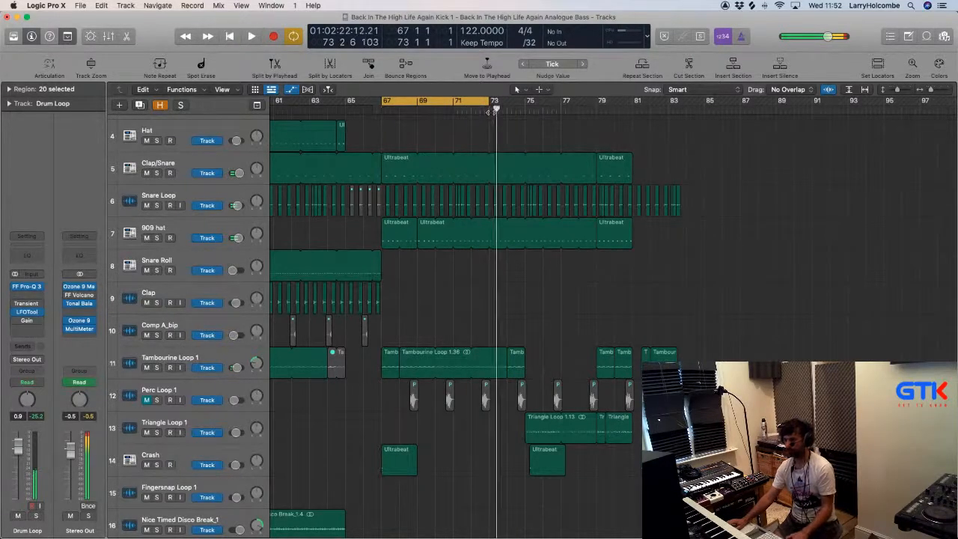
key(space)
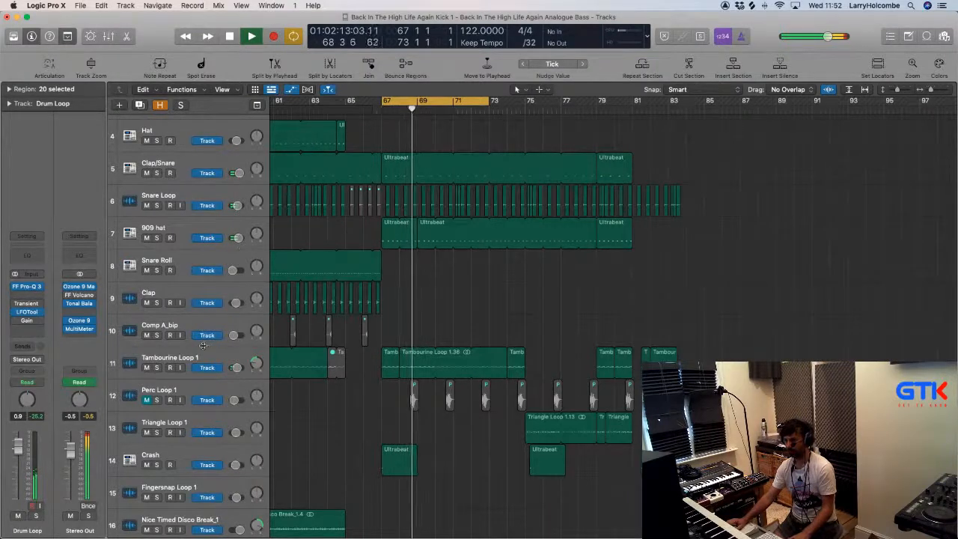
scroll(209, 330, down, 8)
scroll(193, 315, down, 1)
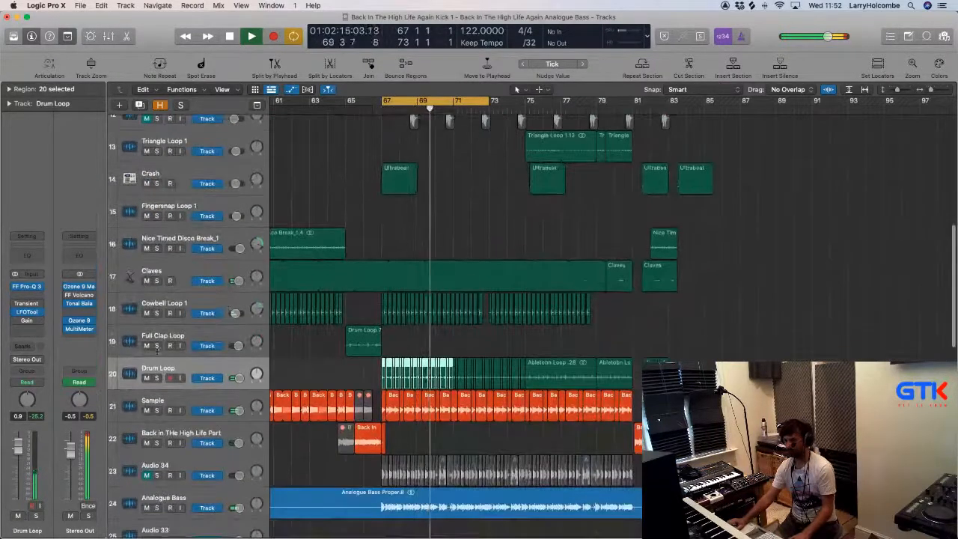
key(space)
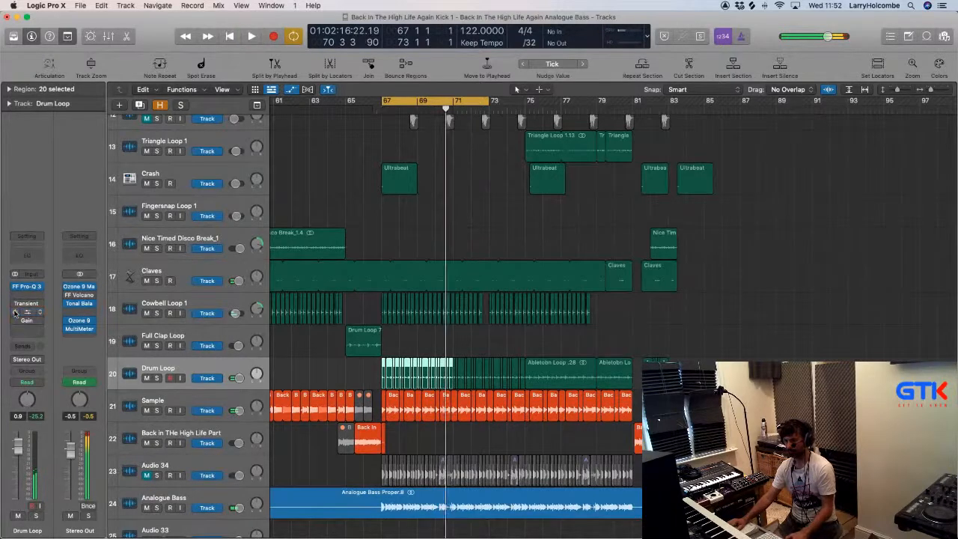
key(space)
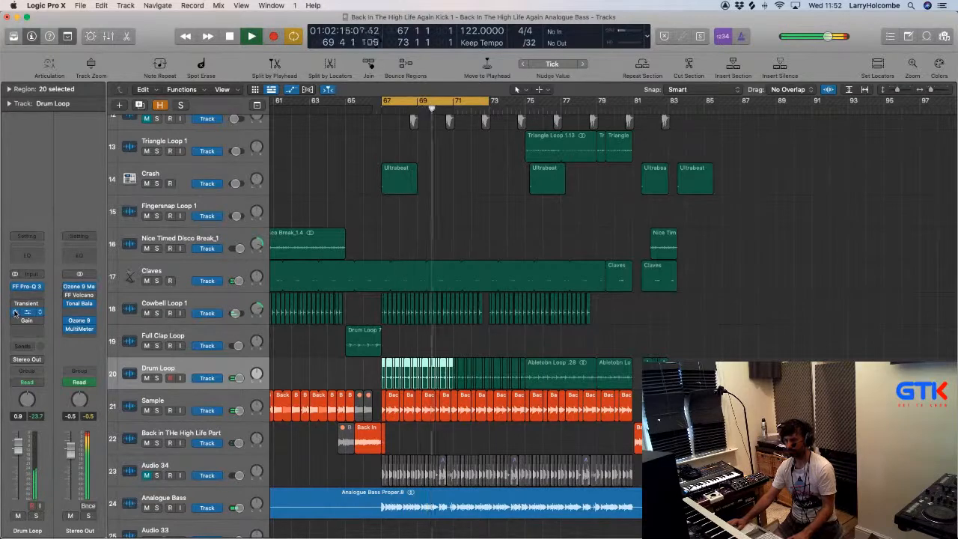
Solo the Drum Loop track and audition it over the bar 67 to 73 cycle
drag(338, 325, 539, 457)
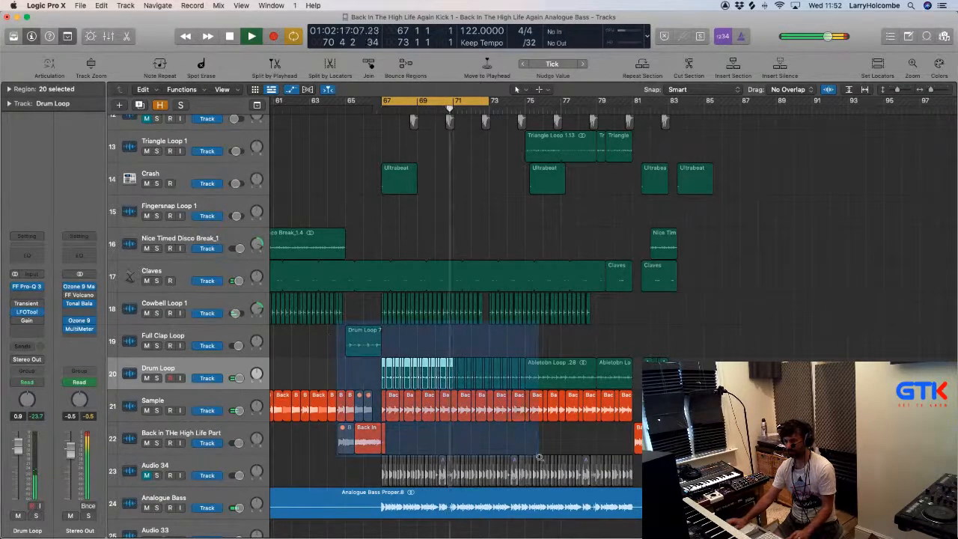
key(z)
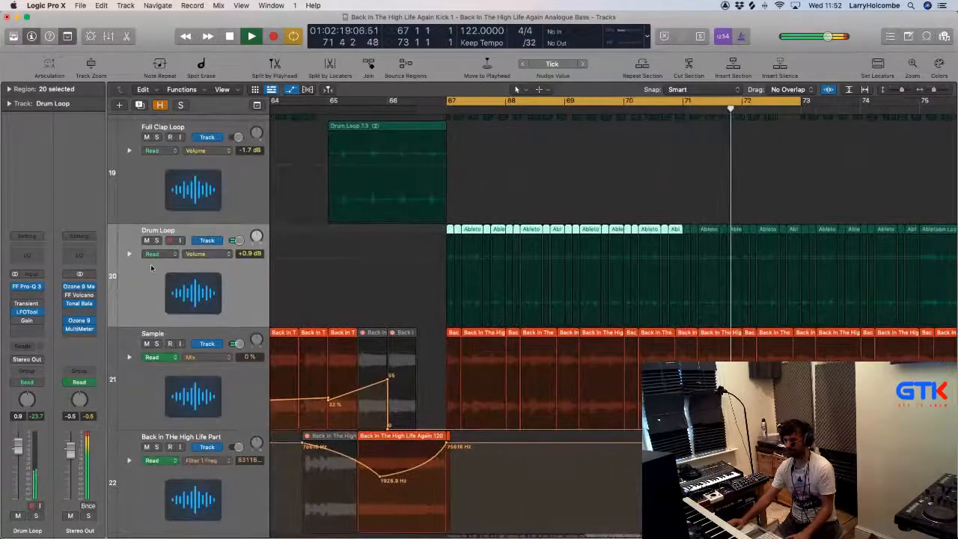
click(157, 241)
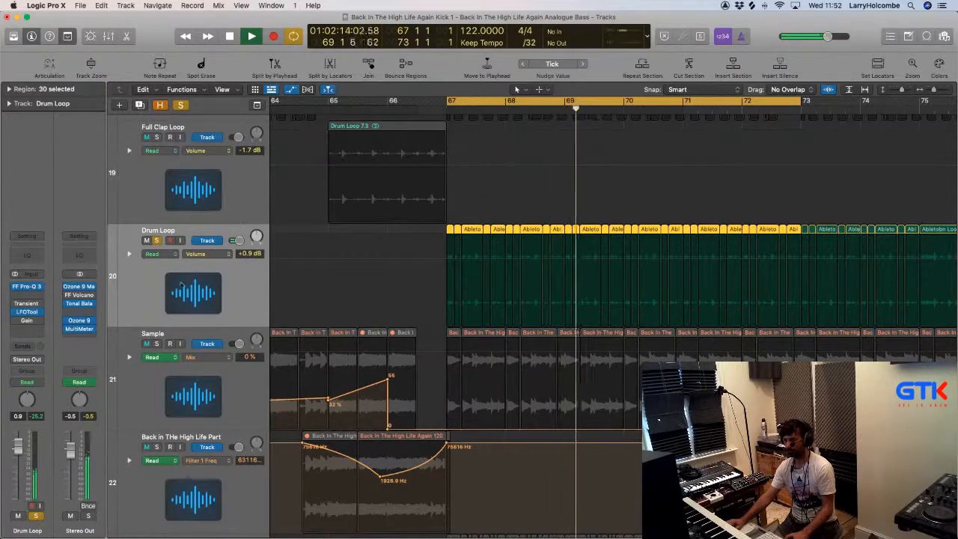
key(space)
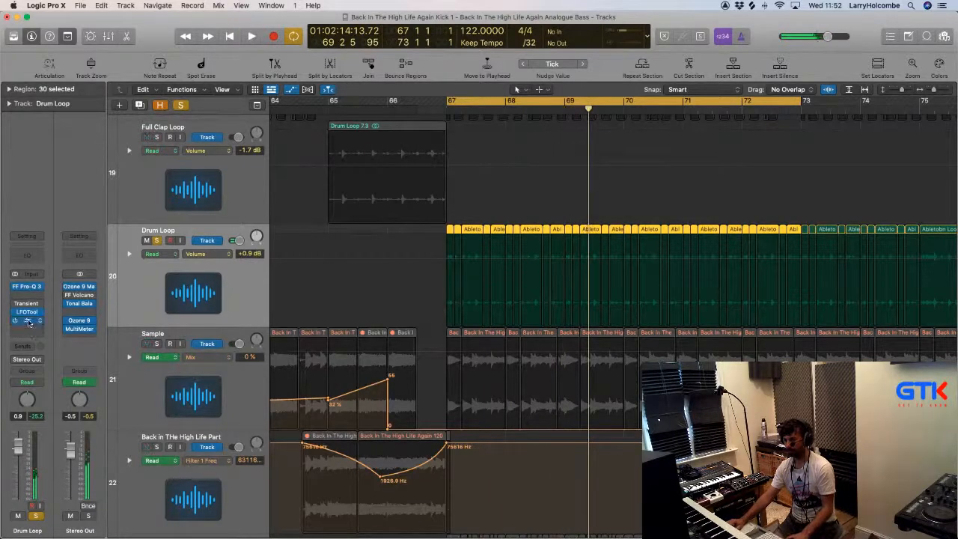
Turn on Mono in the Drum Loop's Gain plug-in and close the plug-in window
click(28, 322)
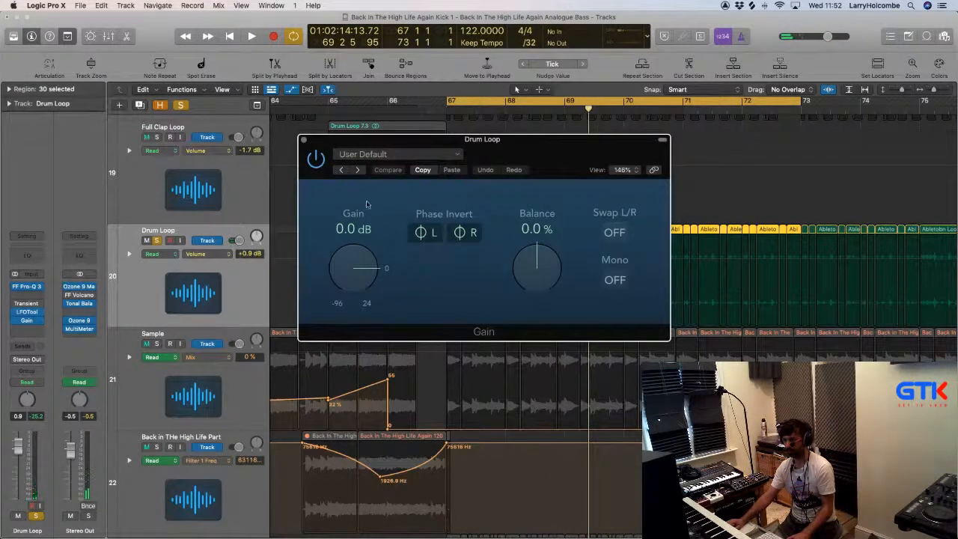
click(304, 141)
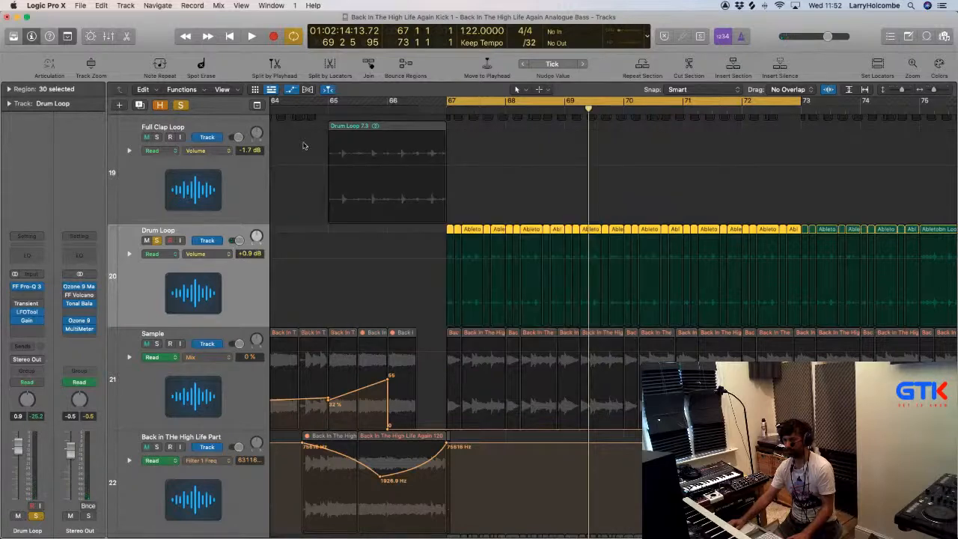
click(26, 322)
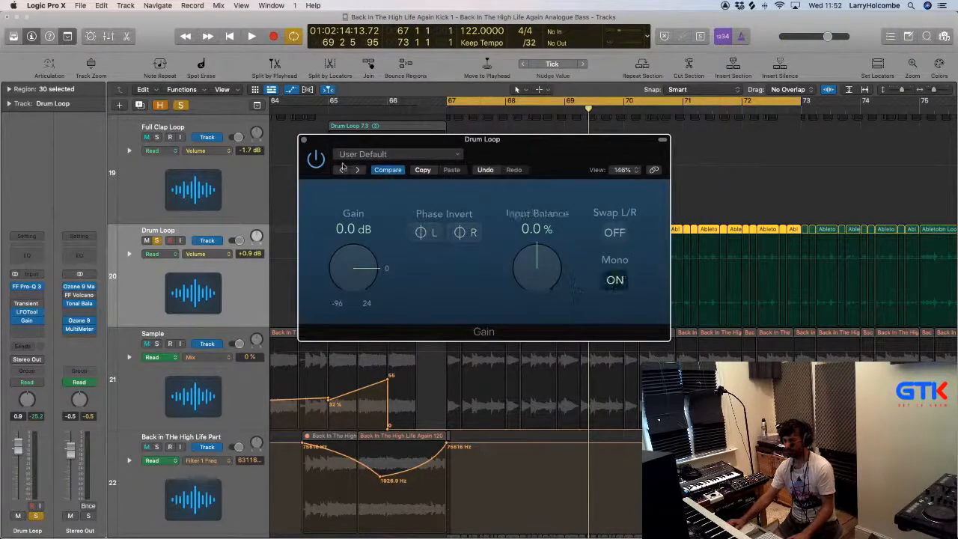
click(303, 141)
Dismiss the track icon picker and play the soloed Drum Loop, switching the Gain plug-in's bypass to compare mono with stereo
click(201, 286)
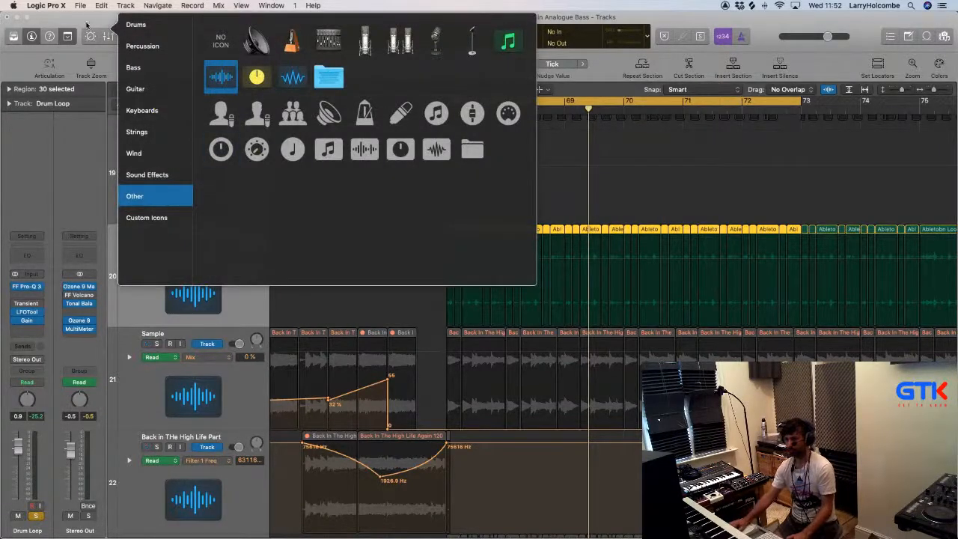
key(space)
click(156, 316)
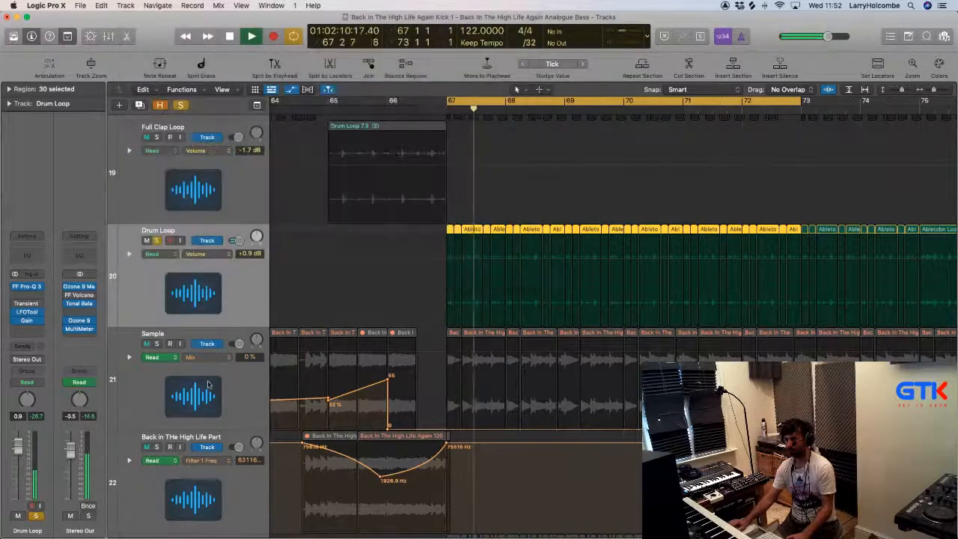
click(150, 376)
click(153, 313)
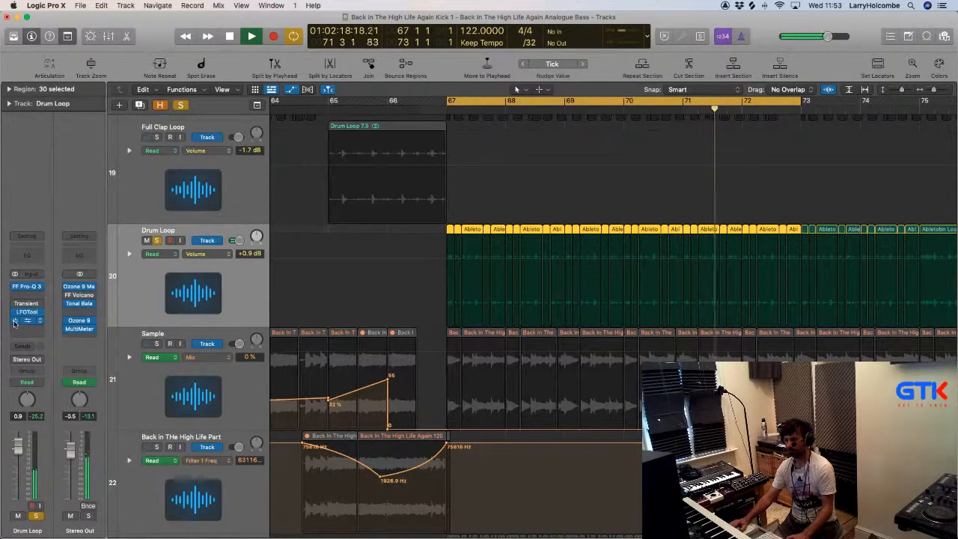
click(14, 323)
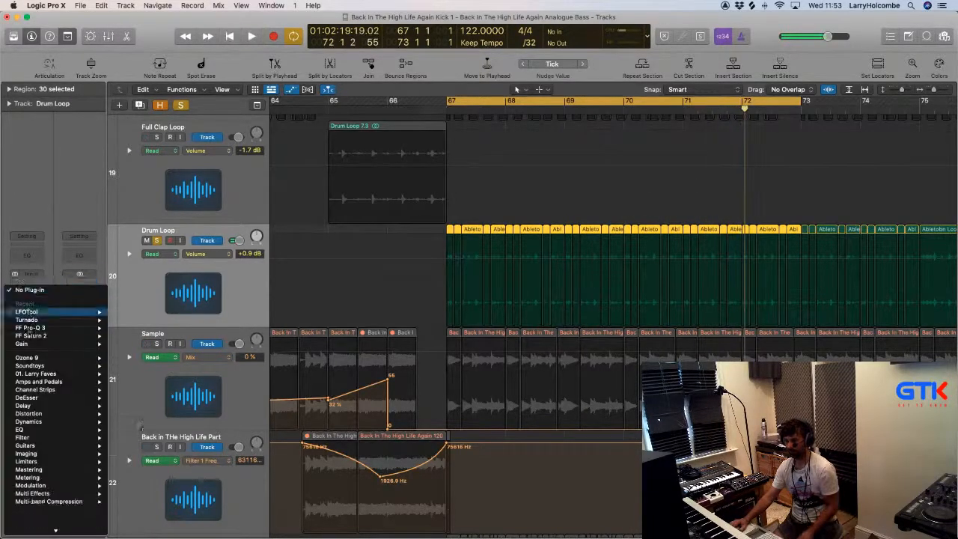
Insert iZotope's RX 7 De-click plug-in on the Drum Loop after the Gain plug-in
mouse_move(45, 522)
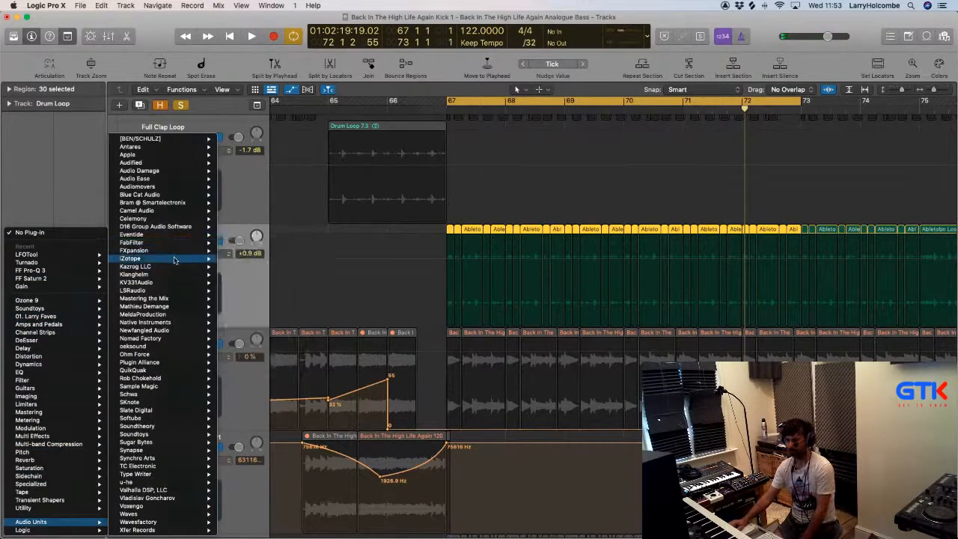
mouse_move(178, 259)
mouse_move(294, 259)
scroll(294, 259, down, 10)
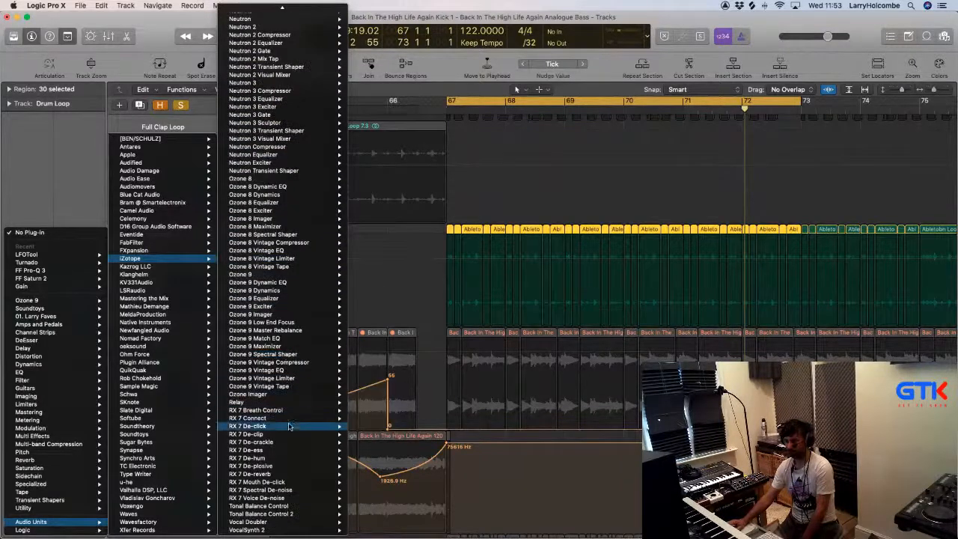
mouse_move(329, 427)
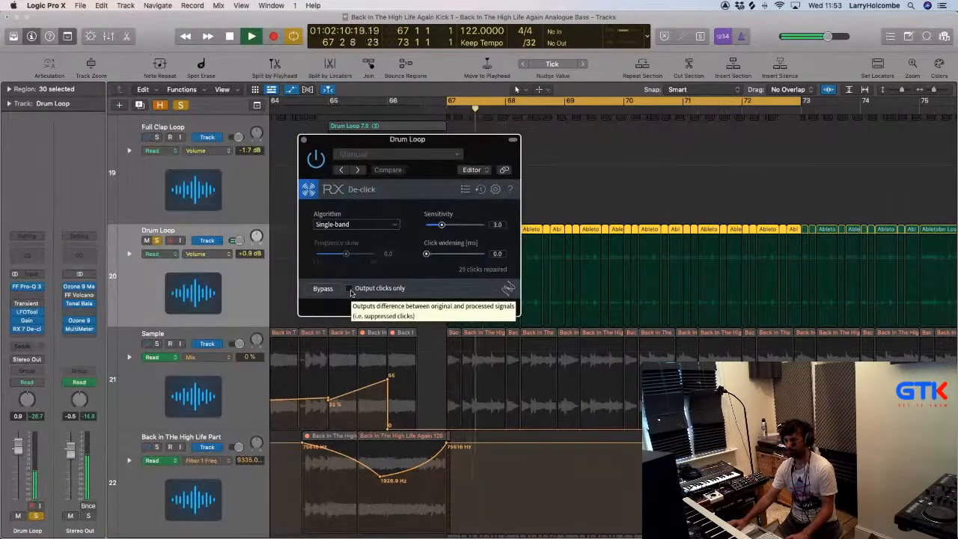
Audition the Drum Loop with De-click outputting clicks only, restore normal output, and compare it with the processing bypassed
click(349, 289)
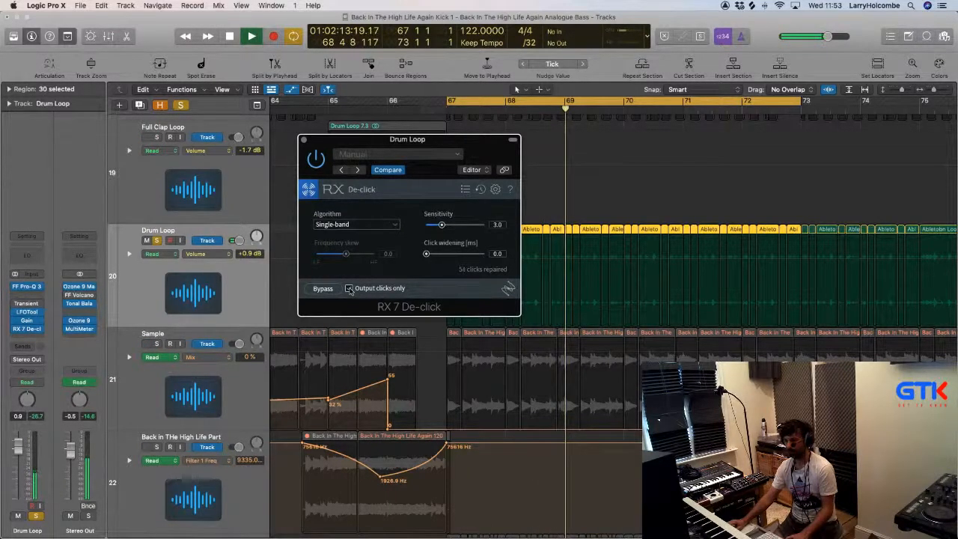
click(349, 289)
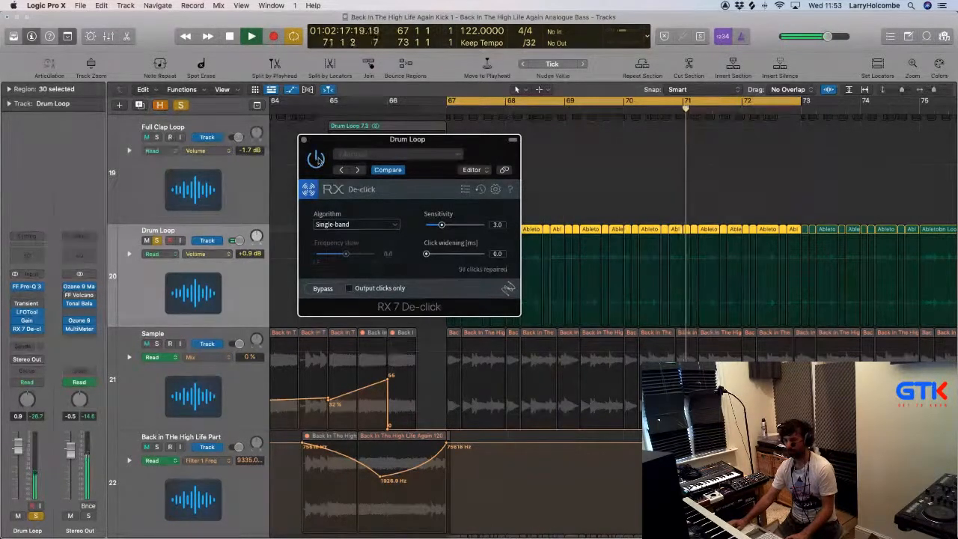
key(space)
click(323, 289)
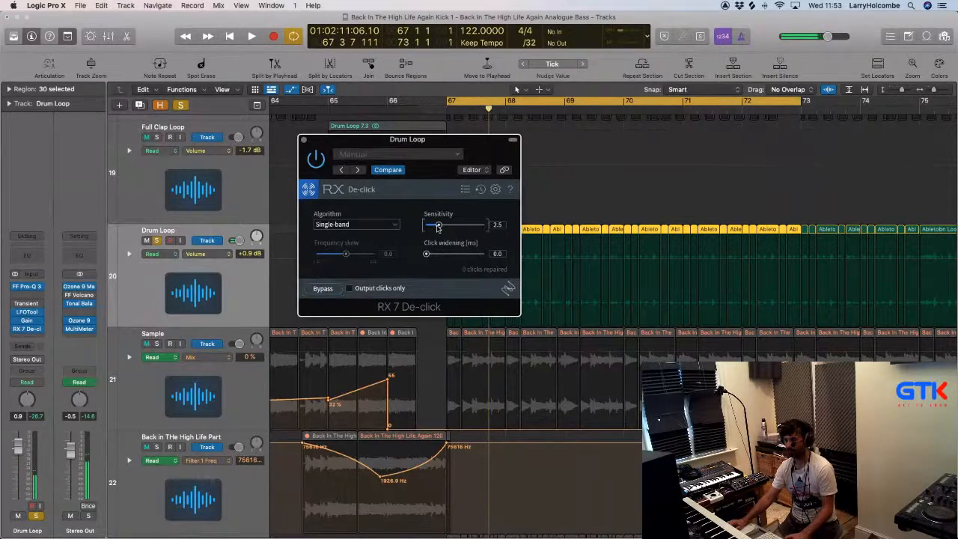
Set the De-click sensitivity to 0.5, audition the soloed Drum Loop, and close the plug-in window
drag(439, 227, 436, 228)
key(space)
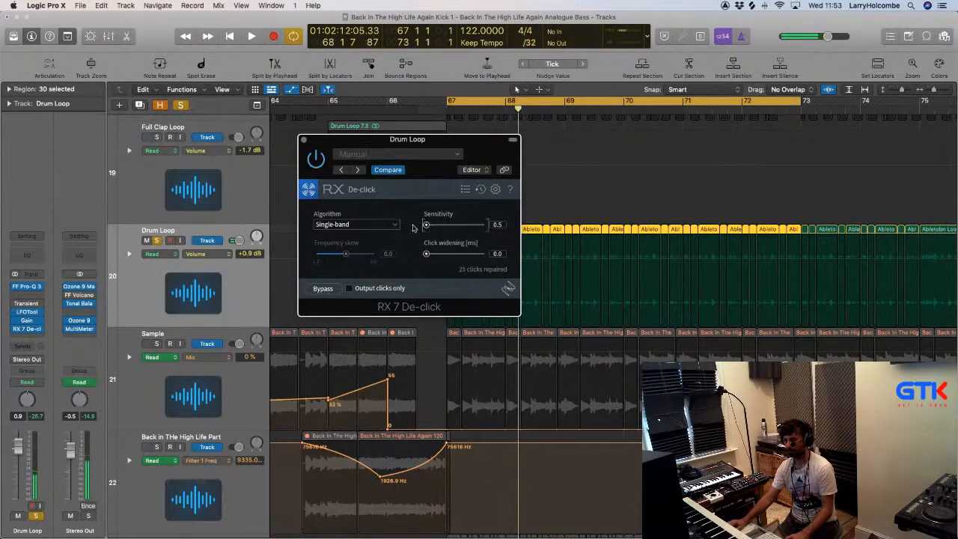
key(space)
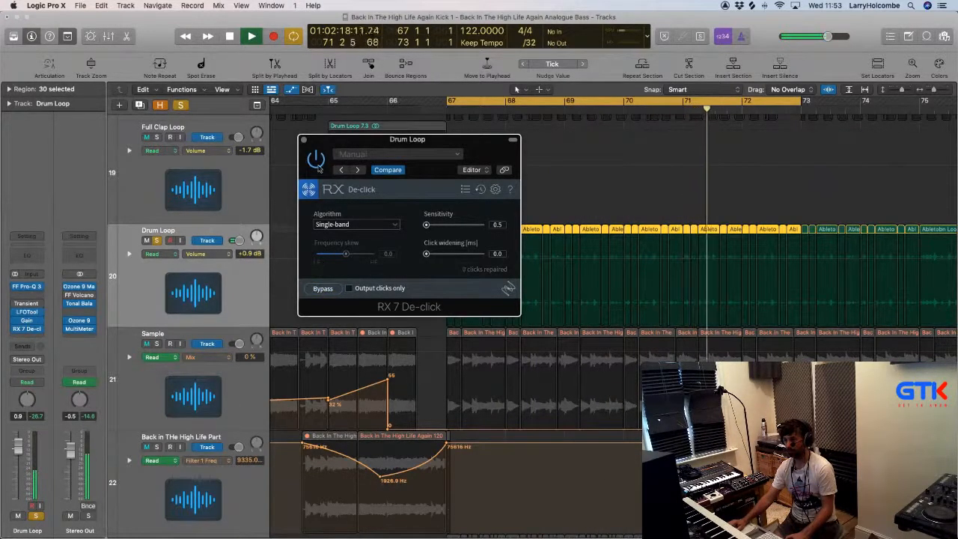
click(303, 140)
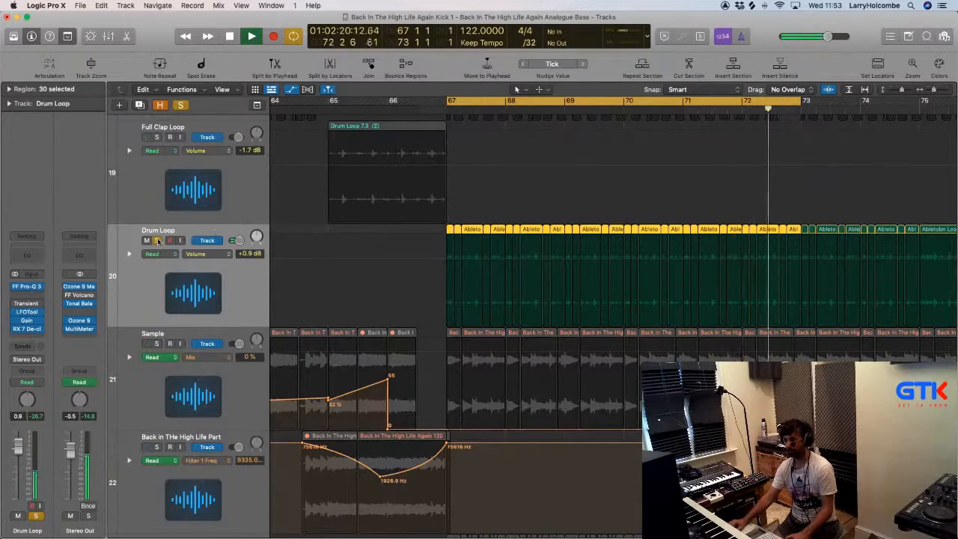
Unsolo the Drum Loop track and audition its processing in the full mix
key(space)
click(157, 241)
key(space)
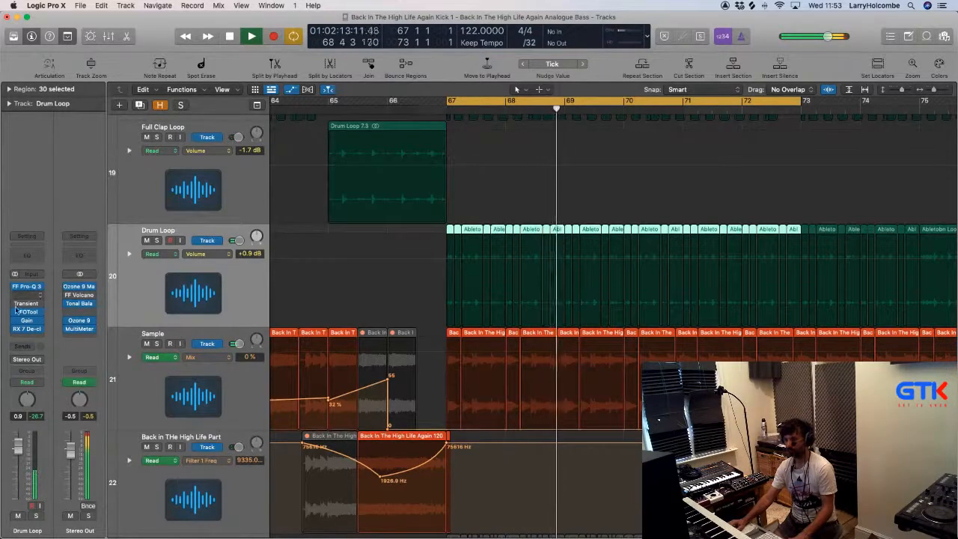
key(space)
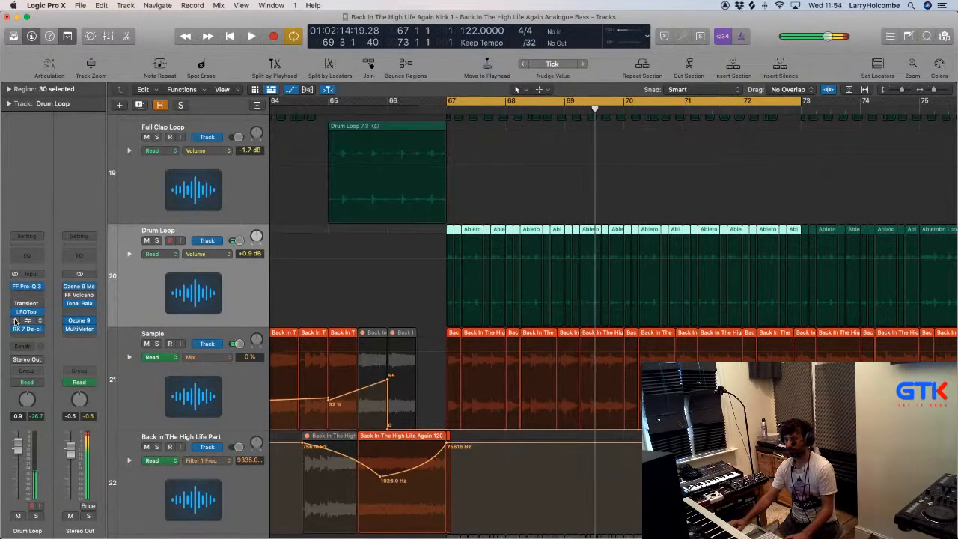
key(space)
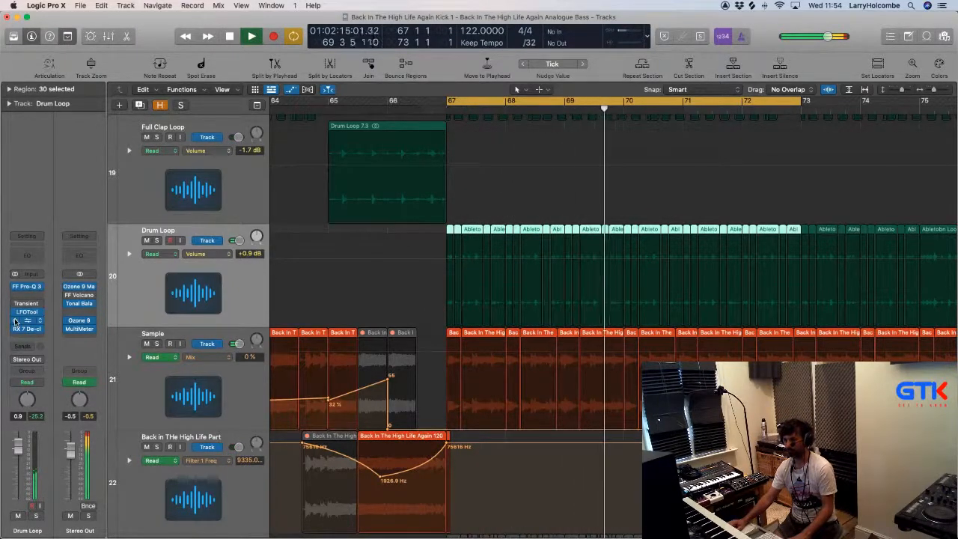
key(space)
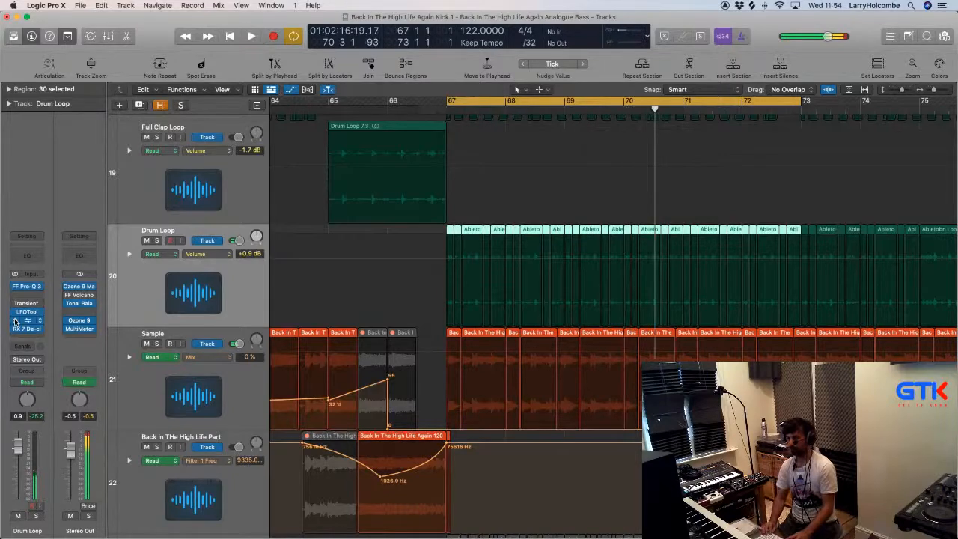
Solo the Snare Loop track and play it over the bar 67 to 73 cycle
key(ctrl+Up)
key(ctrl+Up)
key(ctrl+Up)
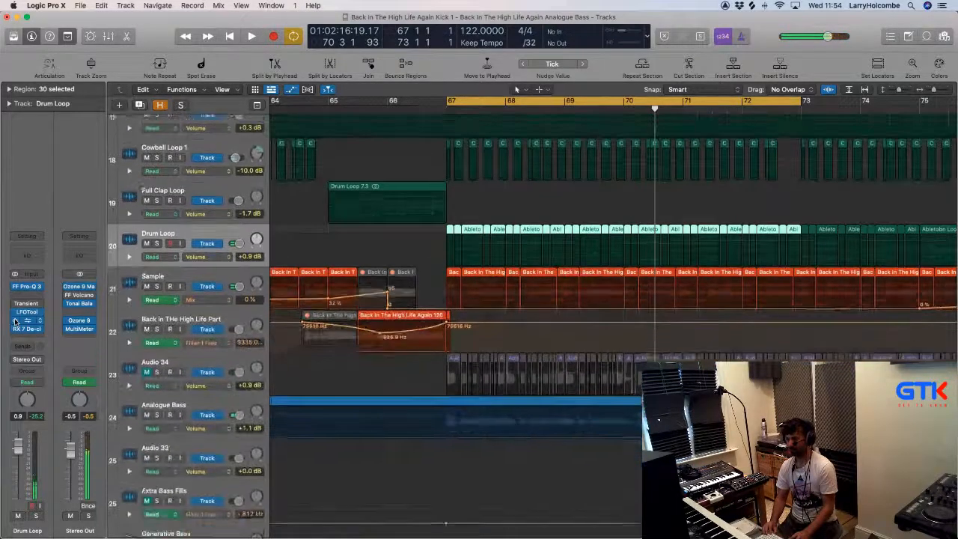
key(super+Up)
key(super+Up)
scroll(187, 347, down, 10)
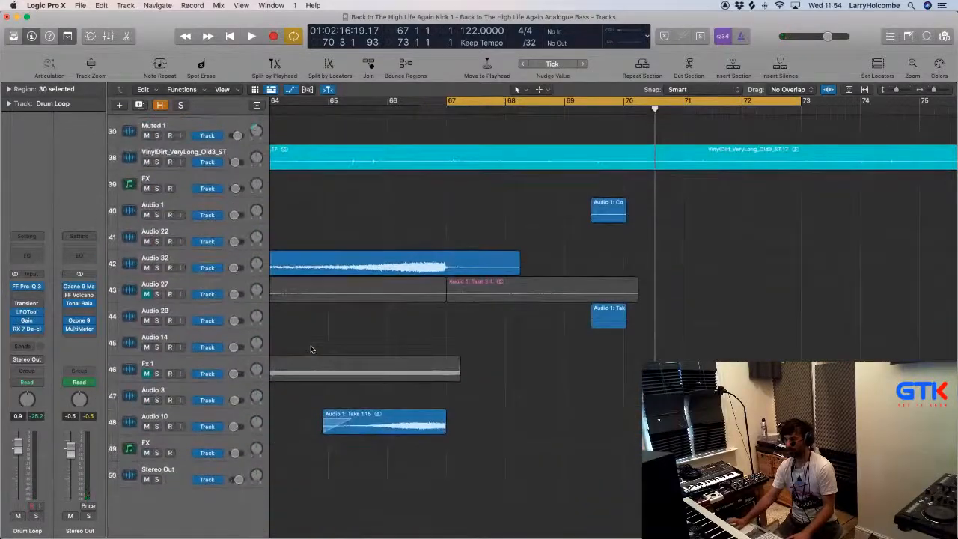
scroll(307, 344, up, 15)
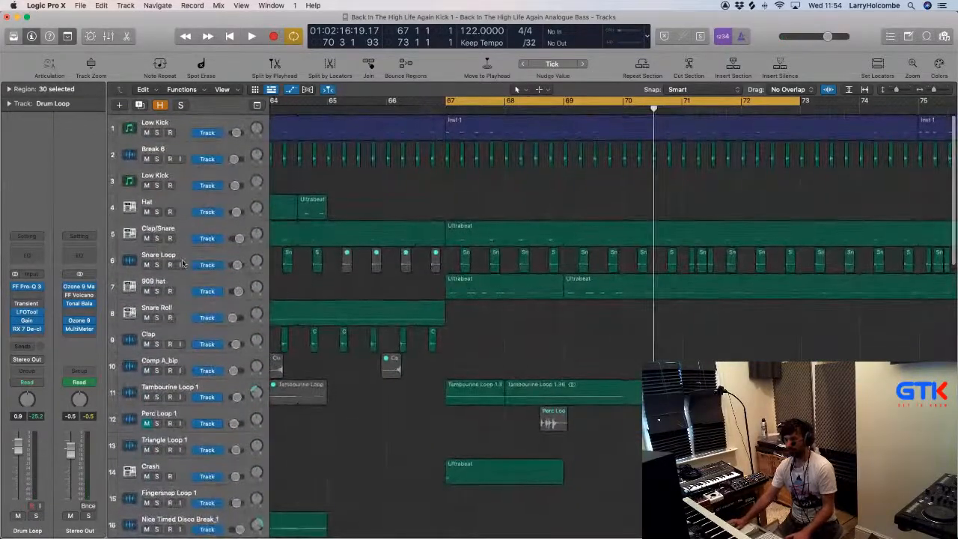
click(186, 258)
click(156, 265)
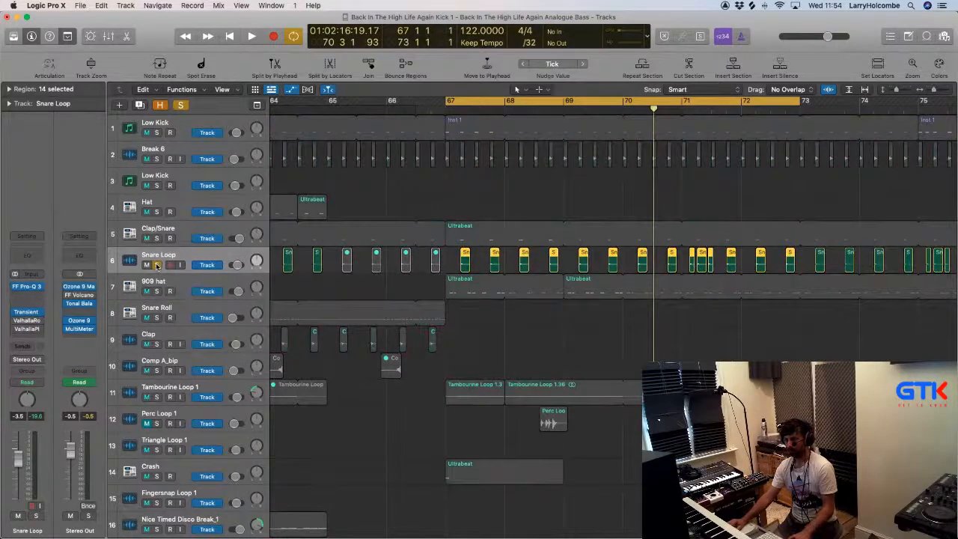
key(space)
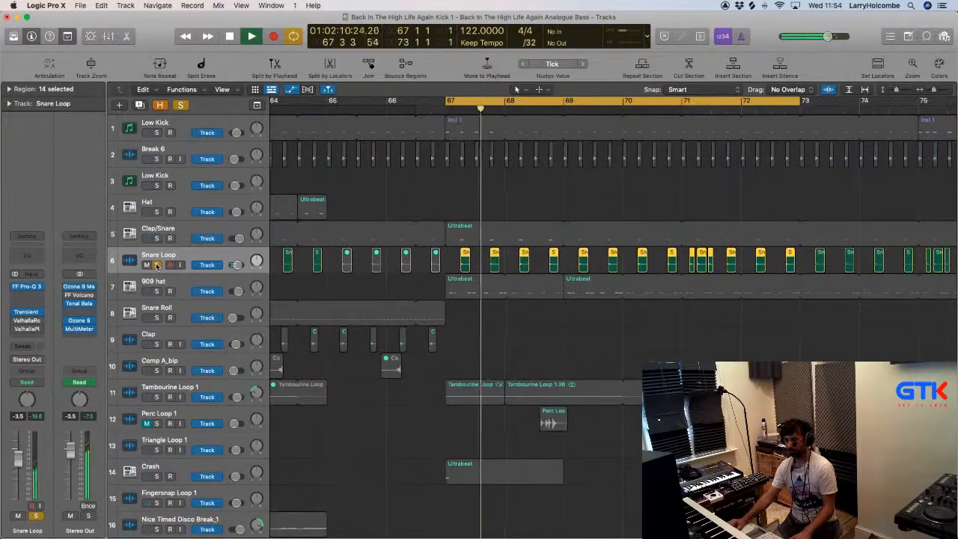
Add a Gain plug-in at the end of the Snare Loop's chain, with gain at 0.0 dB and Mono on
click(36, 337)
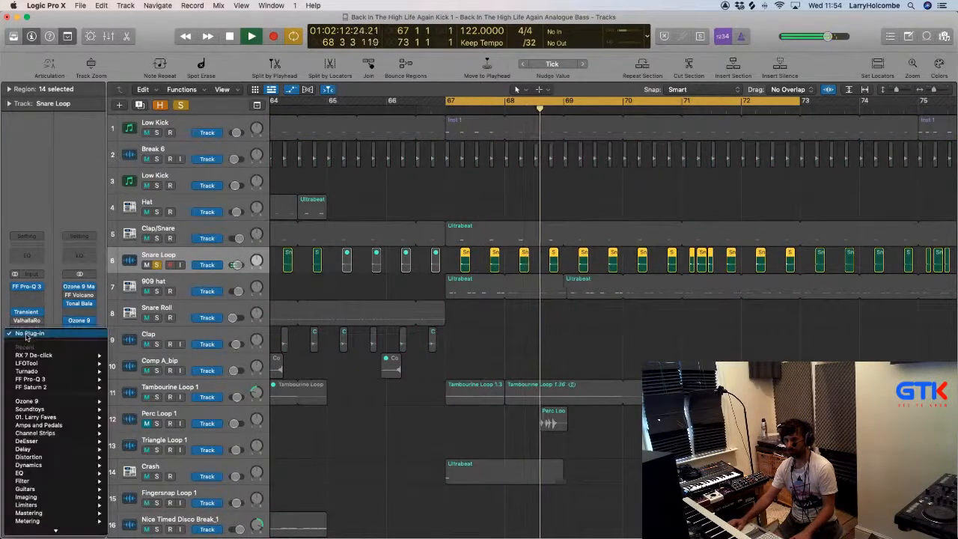
mouse_move(45, 507)
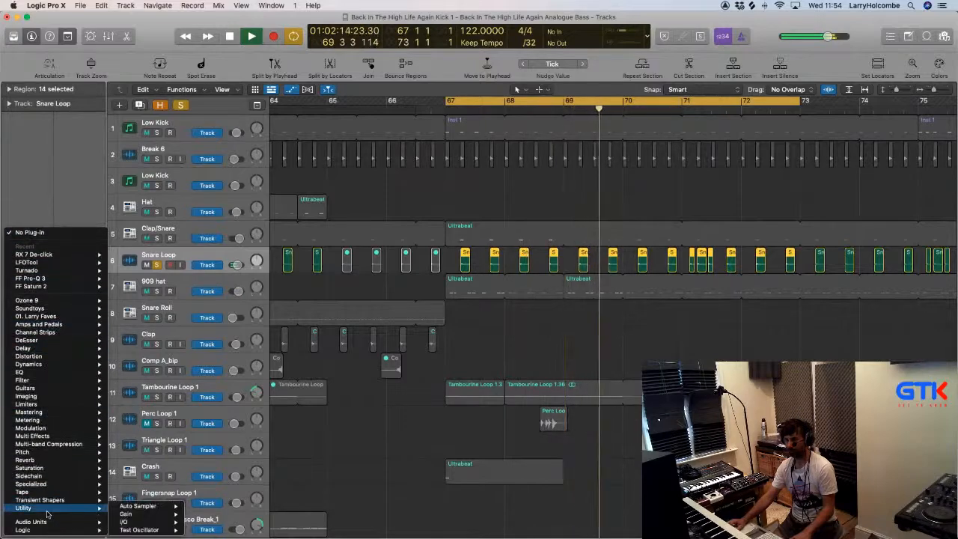
mouse_move(150, 514)
click(203, 514)
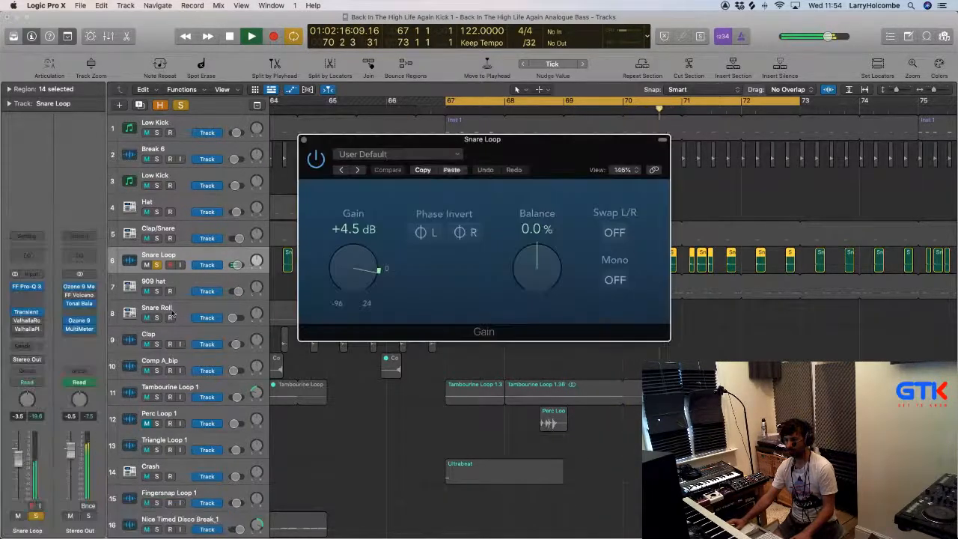
drag(398, 280, 402, 292)
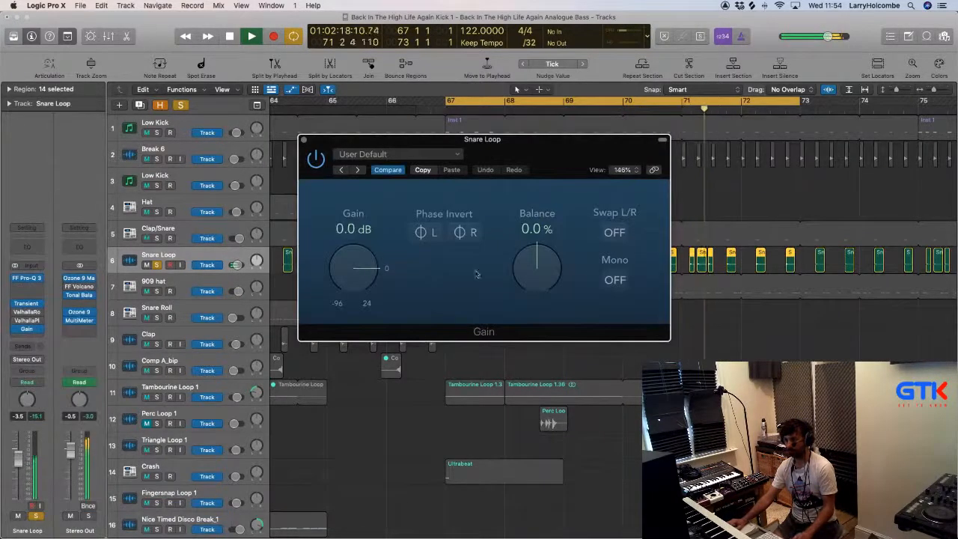
click(629, 282)
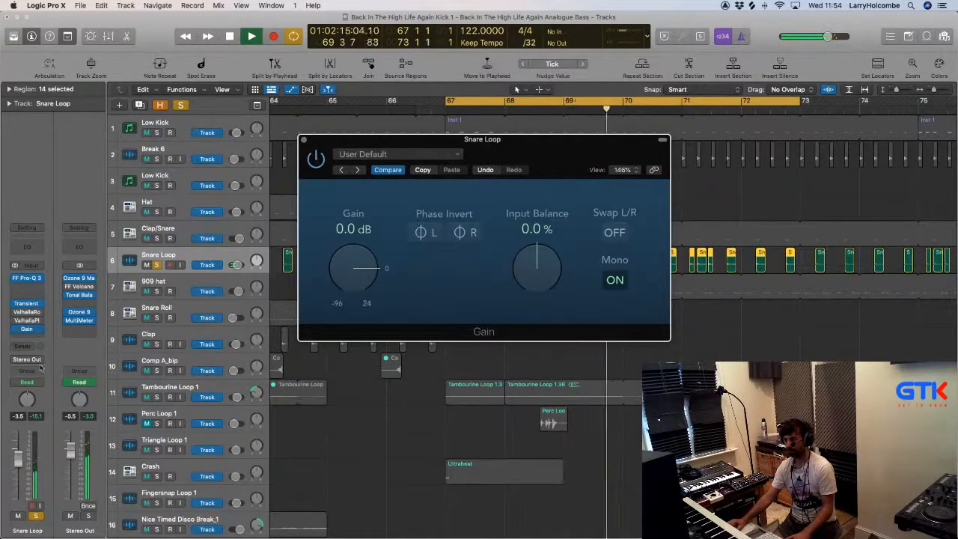
Insert FabFilter Saturn 2 after the Gain plug-in on the Snare Loop
click(31, 334)
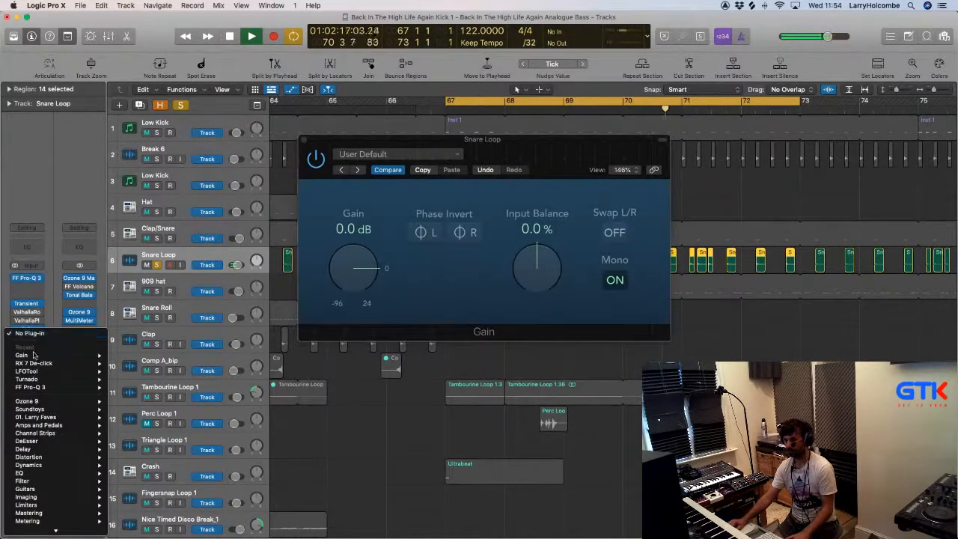
mouse_move(56, 522)
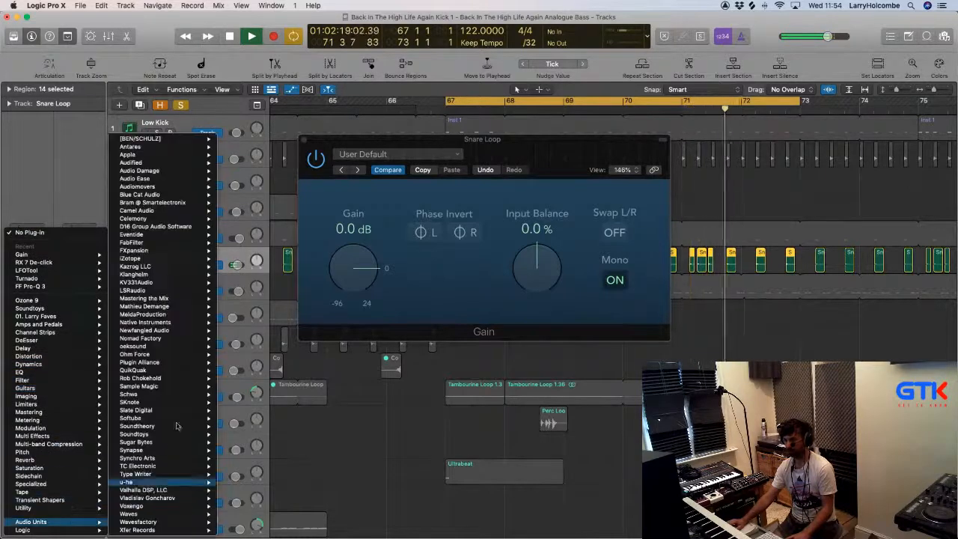
mouse_move(135, 243)
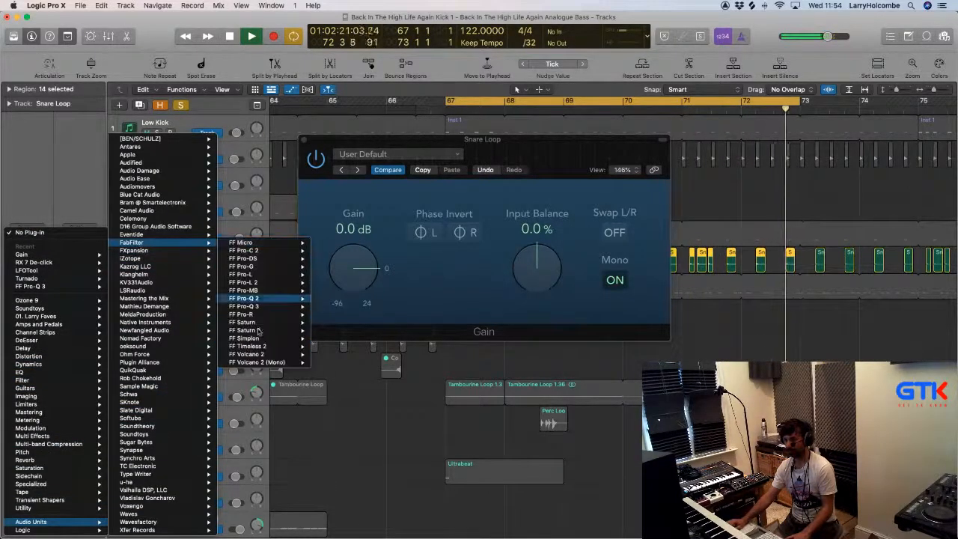
mouse_move(299, 330)
click(333, 331)
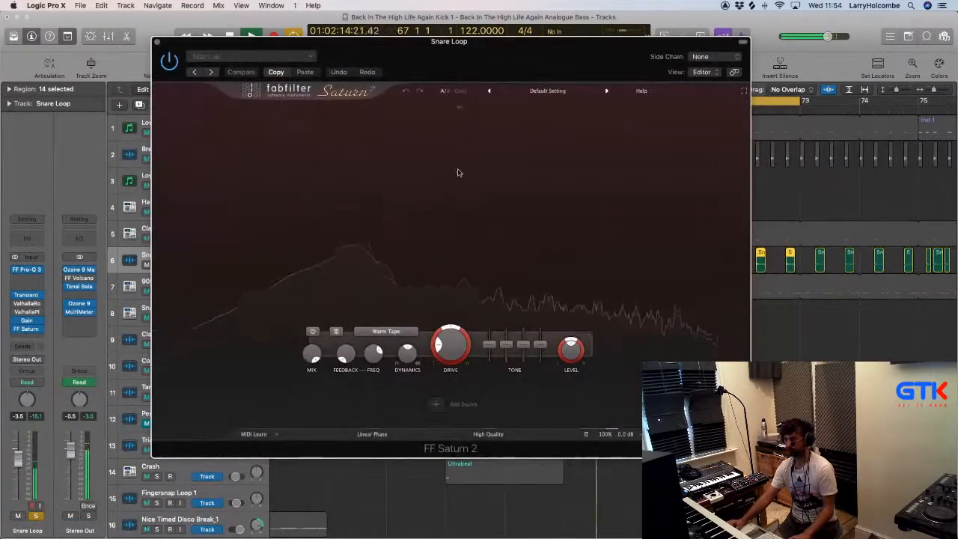
Split the Snare Loop's Saturn 2 into two bands and raise the upper band's drive and level
click(436, 120)
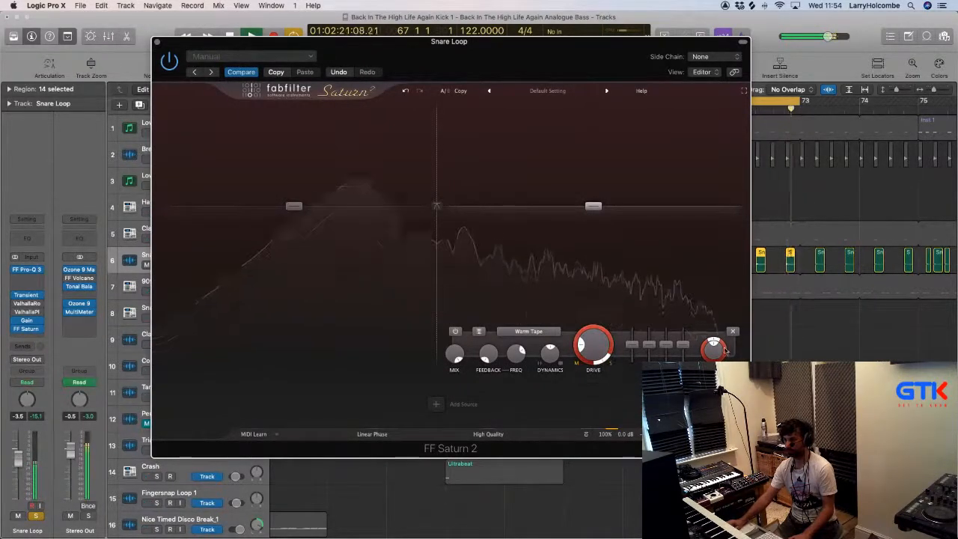
mouse_move(584, 322)
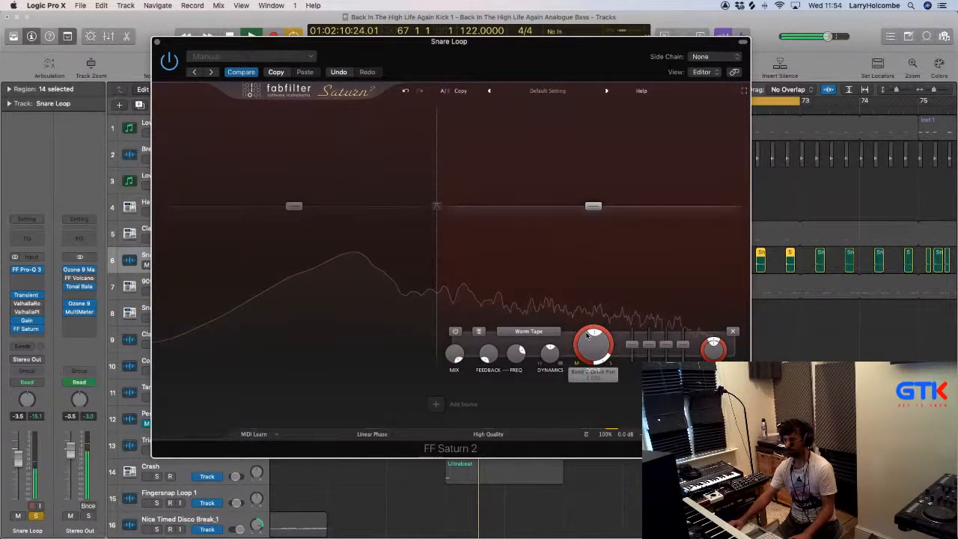
mouse_move(589, 336)
mouse_down()
mouse_move(589, 326)
mouse_move(595, 347)
mouse_up()
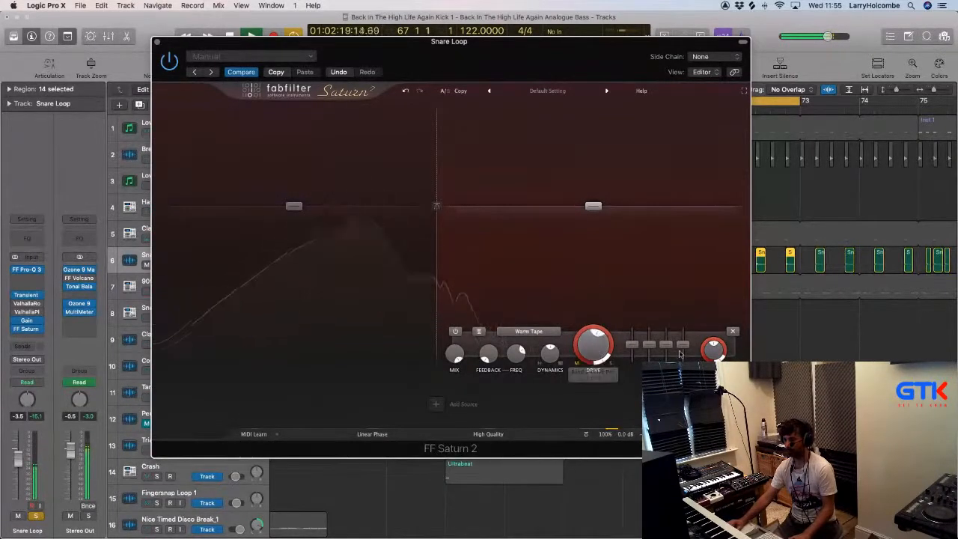
drag(713, 349, 713, 323)
drag(597, 197, 591, 127)
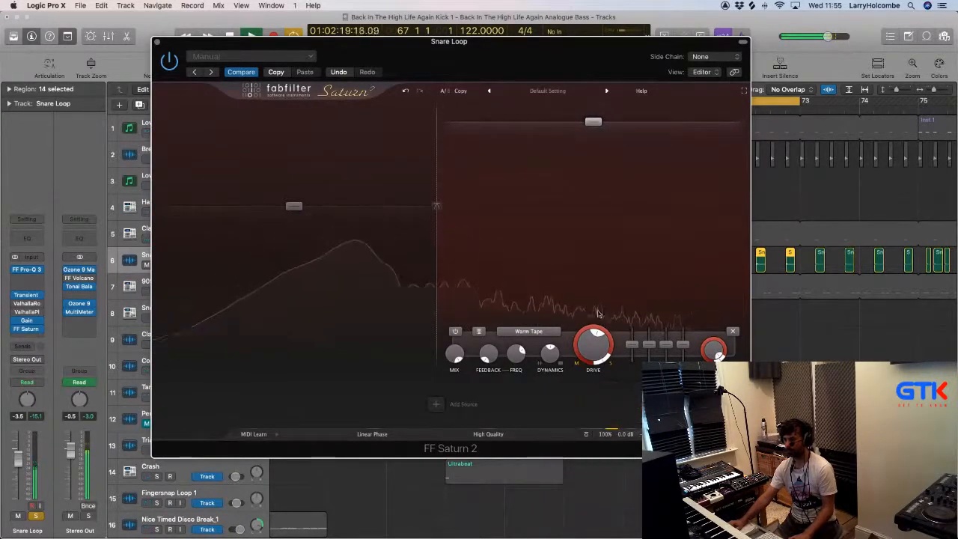
Set the upper band to Subtle Tube with about 78% drive, shift the crossover higher, and increase the band's dynamics
mouse_move(607, 342)
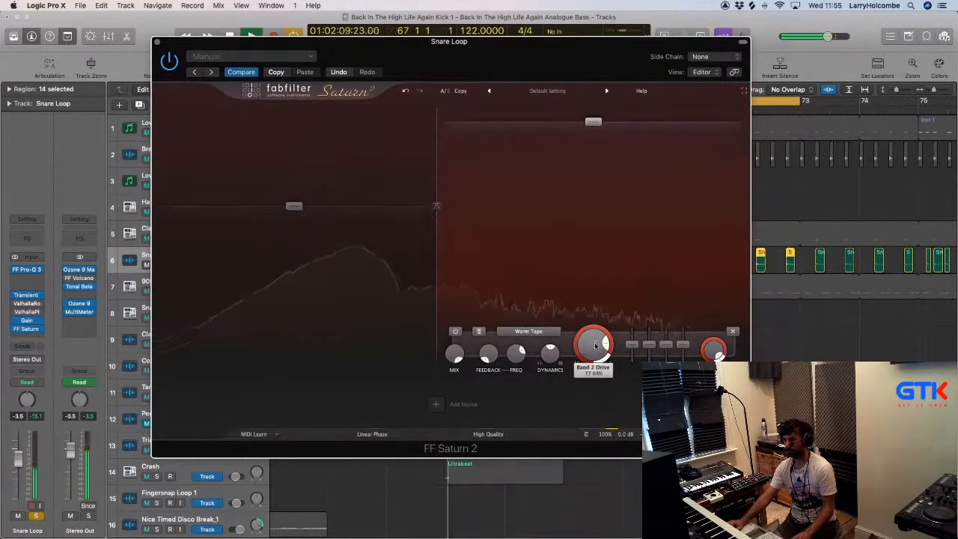
click(527, 331)
click(588, 307)
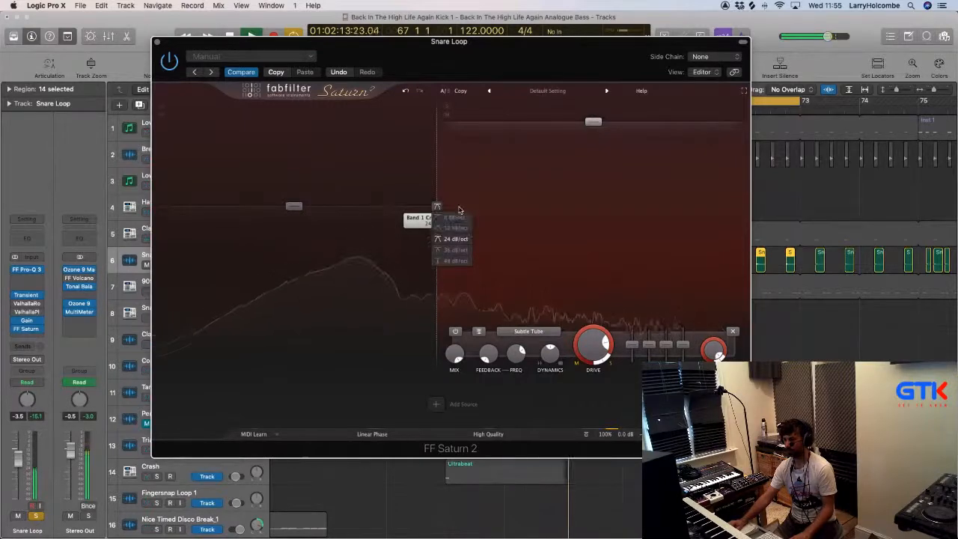
drag(439, 164, 461, 164)
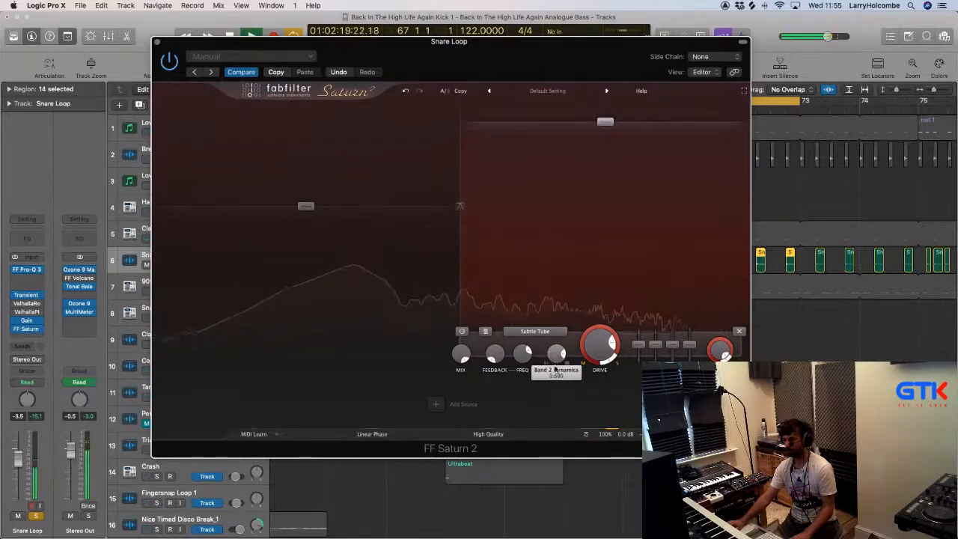
drag(554, 369, 553, 360)
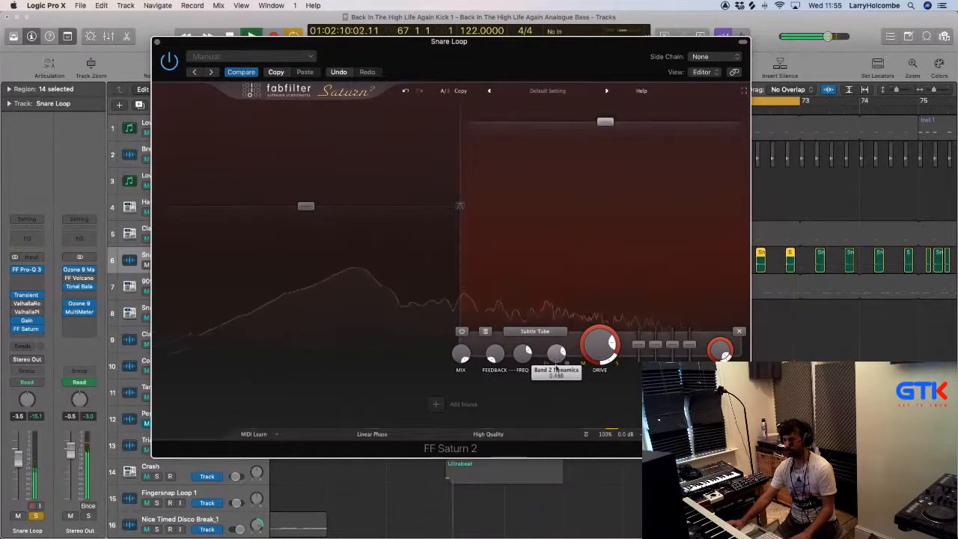
Lower the upper band's level in the Snare Loop's Saturn 2 to about +8.4 dB
mouse_move(612, 434)
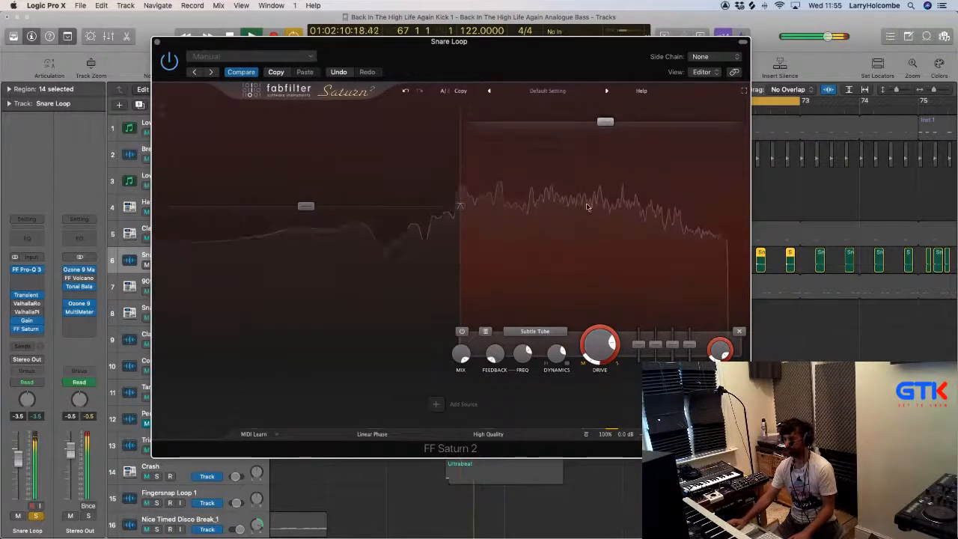
drag(606, 121, 605, 177)
mouse_move(603, 181)
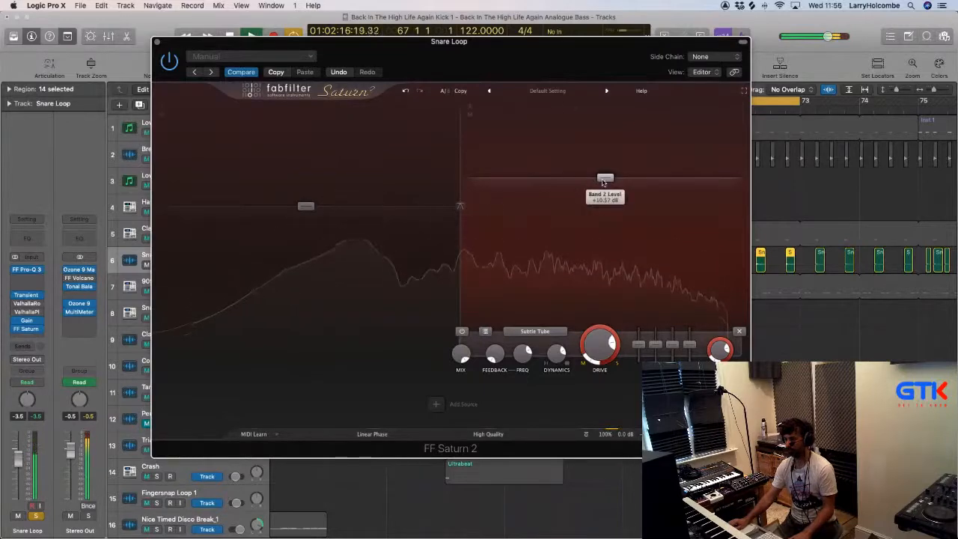
drag(604, 181, 603, 187)
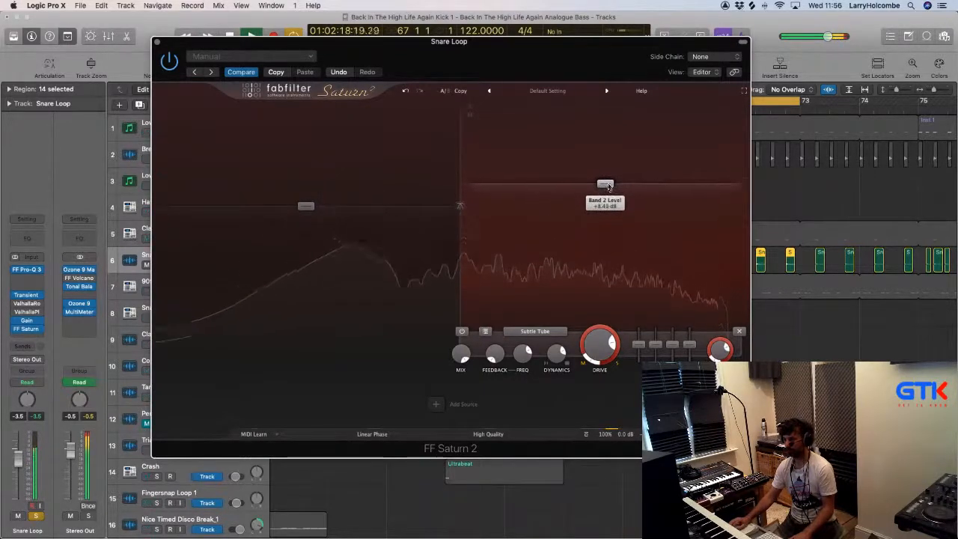
Reduce Saturn 2's overall mix to about 20%, compare it with the bypassed sound, and close the Snare Loop's plug-in windows
drag(605, 434, 605, 523)
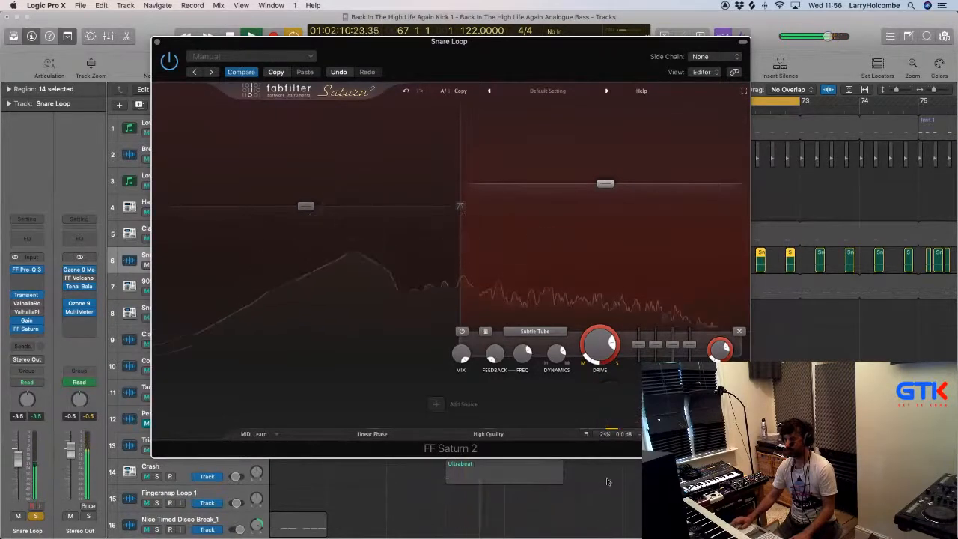
mouse_move(608, 435)
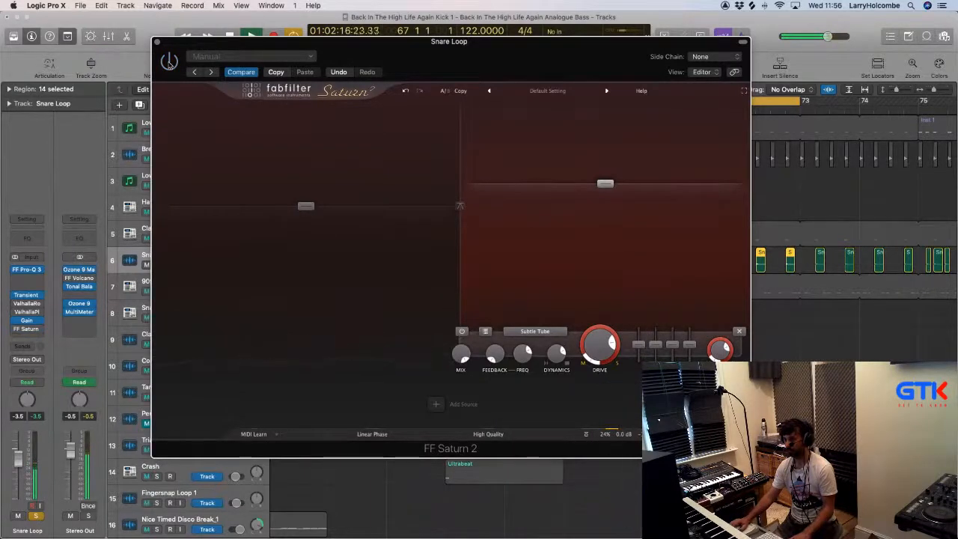
click(169, 61)
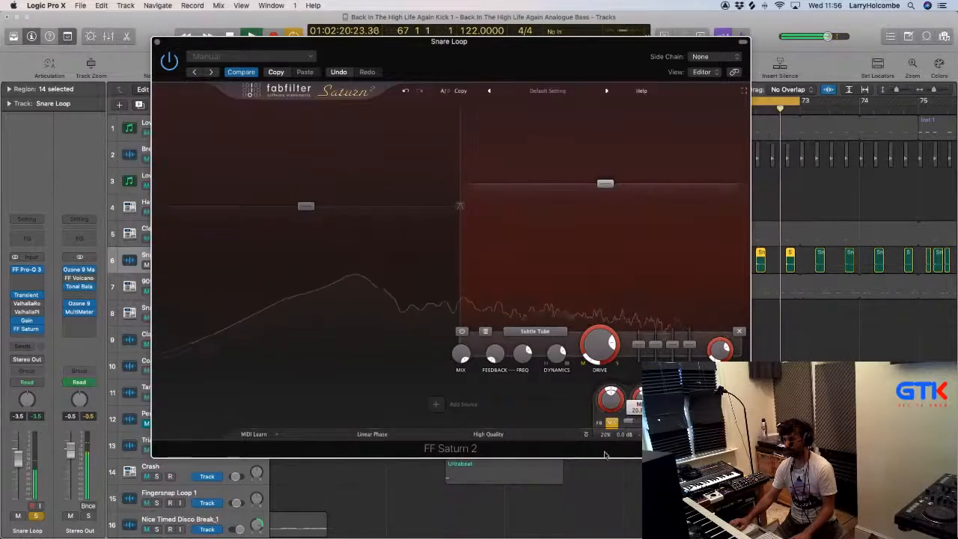
key(super+w)
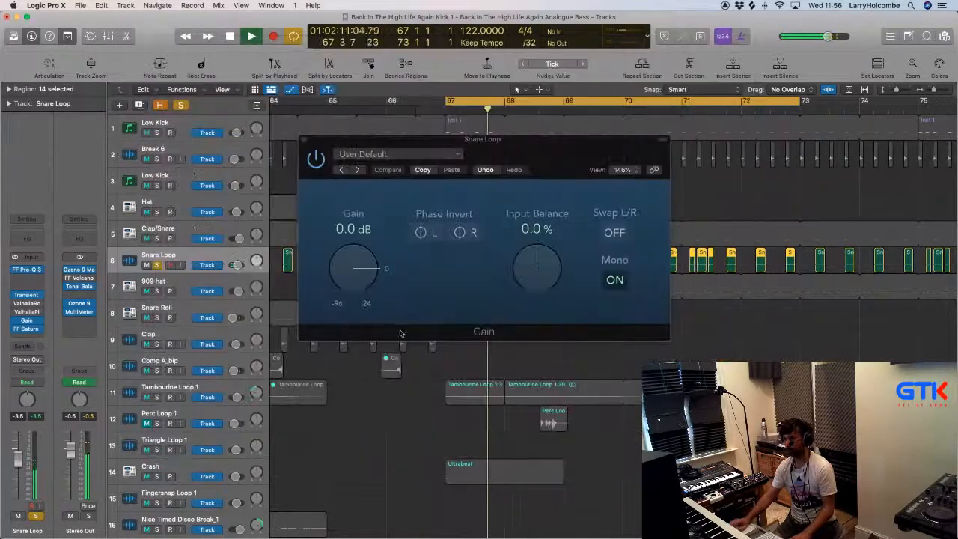
key(super+w)
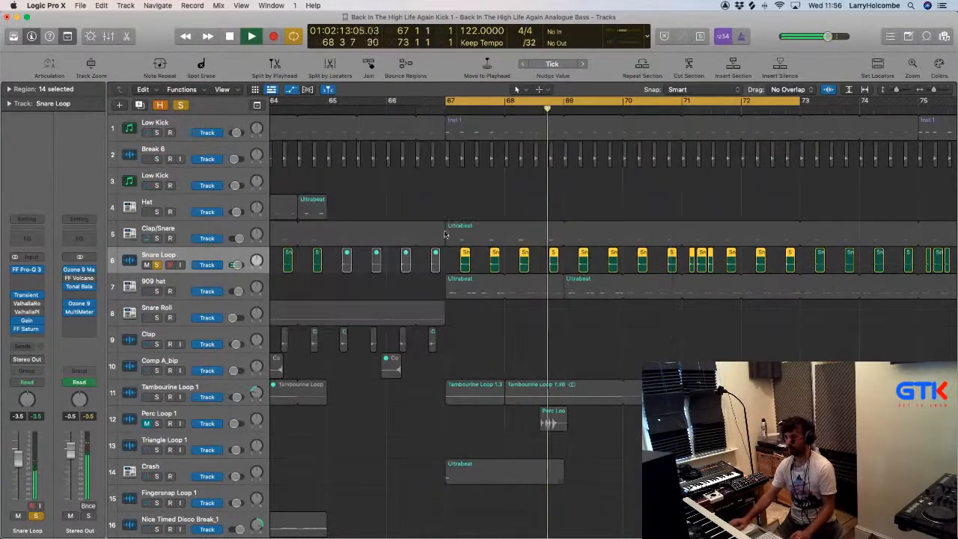
Select all the Snare Loop regions and set their fade-out to 4 in the region parameters
drag(431, 247, 541, 318)
click(403, 161)
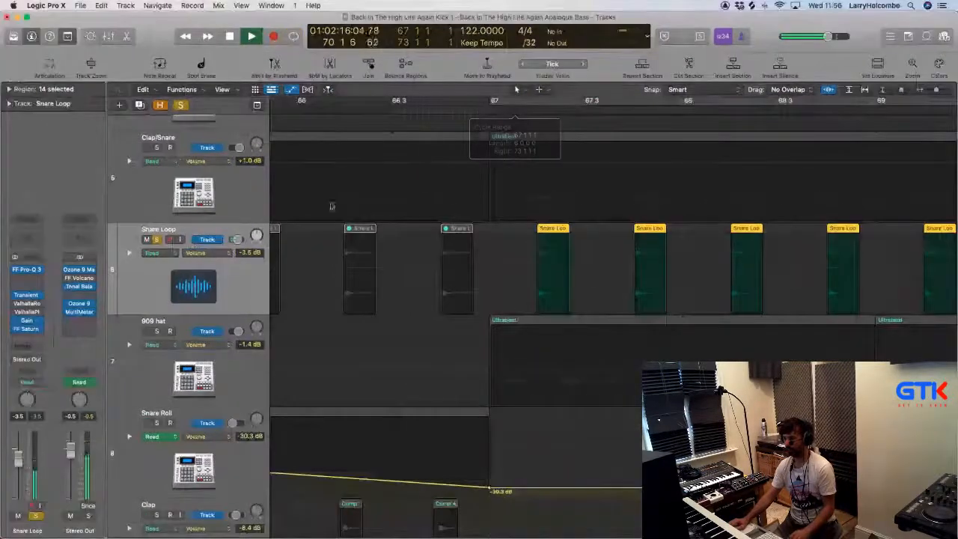
click(300, 217)
ctrl+alt+click(300, 217)
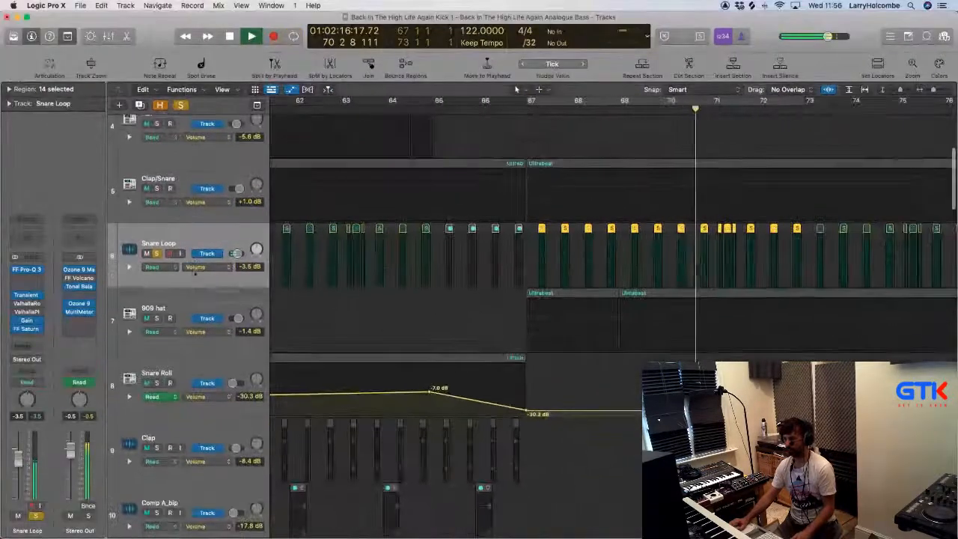
drag(479, 224, 546, 268)
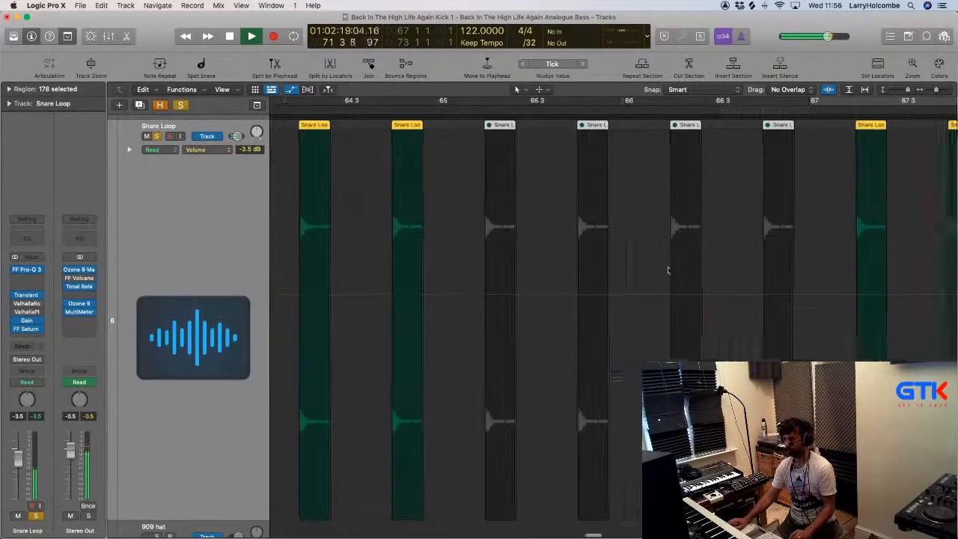
drag(682, 272, 910, 337)
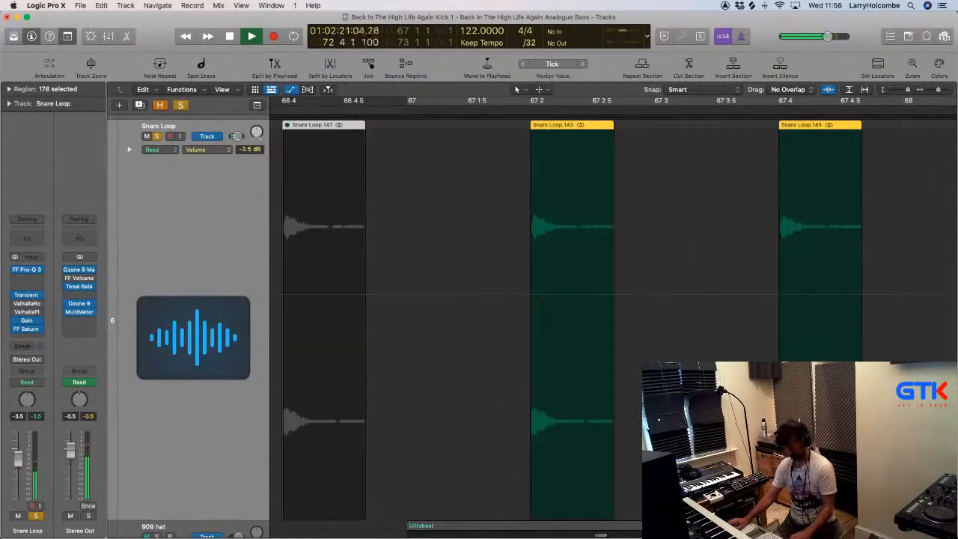
key(super+f)
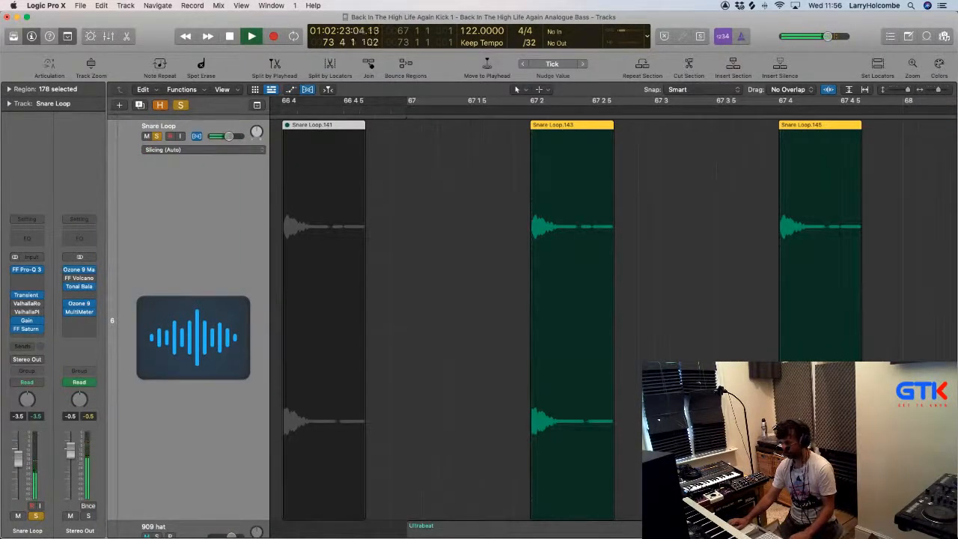
key(super+f)
drag(861, 344, 822, 345)
ctrl+alt+click(822, 345)
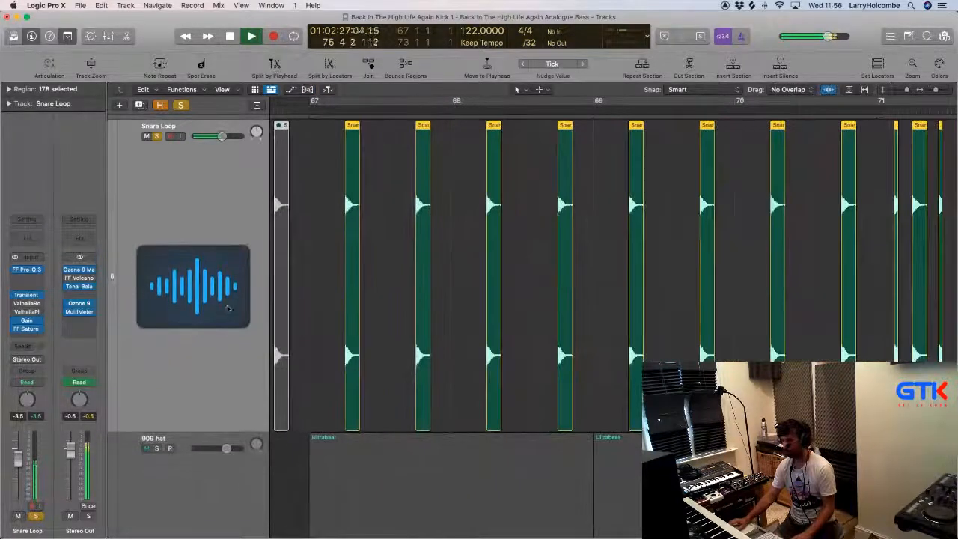
click(10, 89)
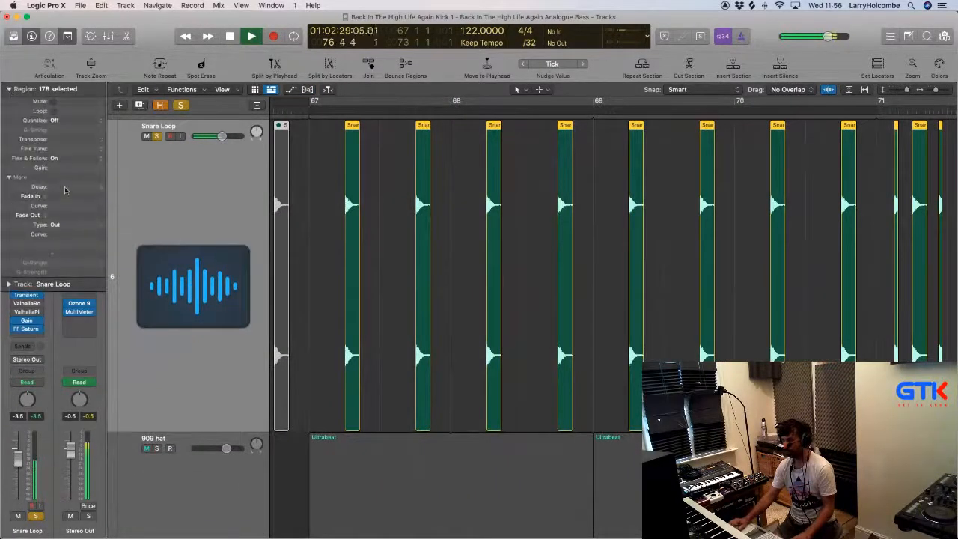
drag(63, 218, 62, 210)
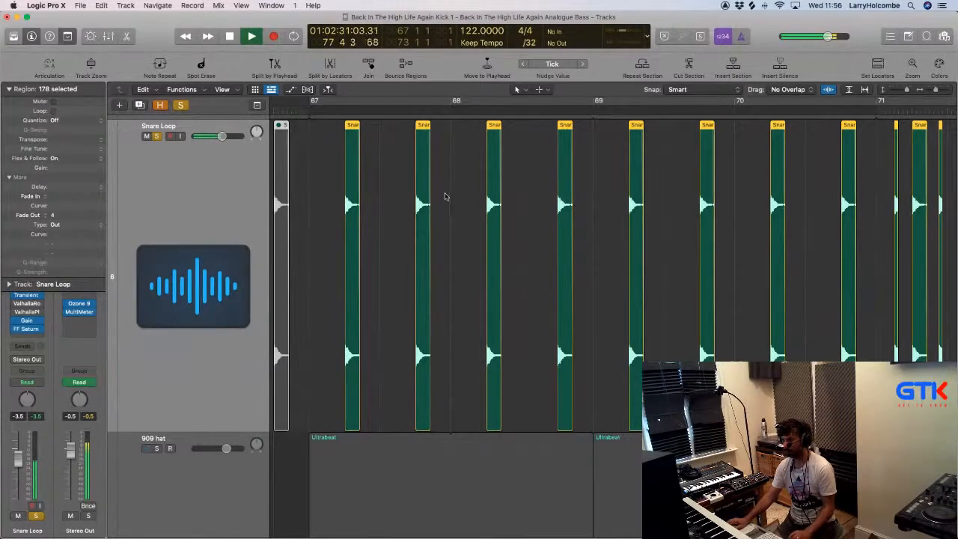
Unsolo the Snare Loop and play the full mix from bar 67
scroll(446, 197, down, 10)
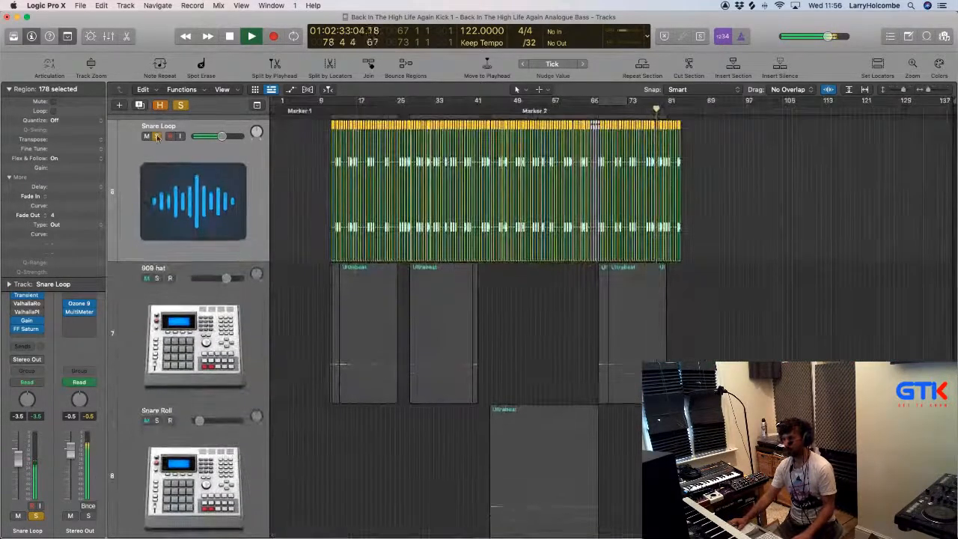
click(156, 136)
click(599, 108)
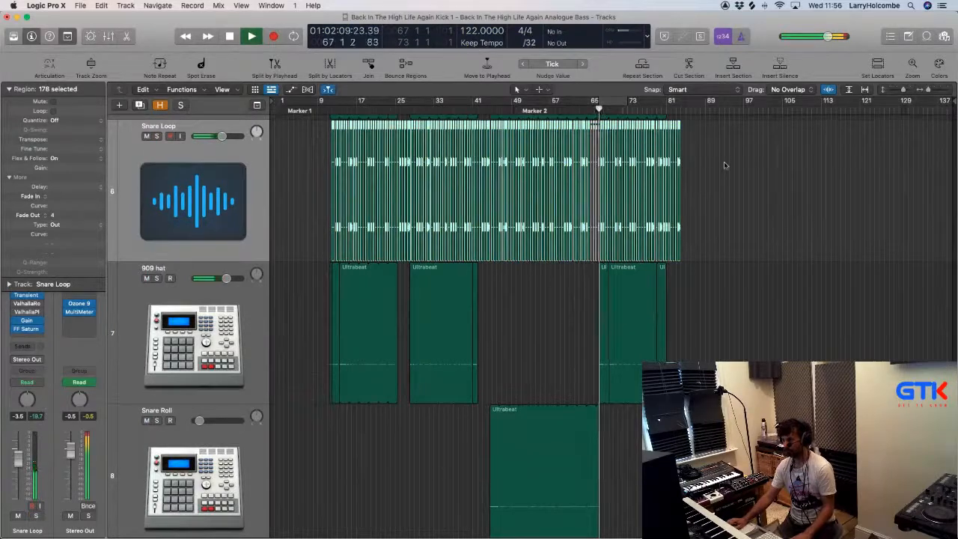
scroll(724, 163, down, 1)
scroll(724, 162, down, 5)
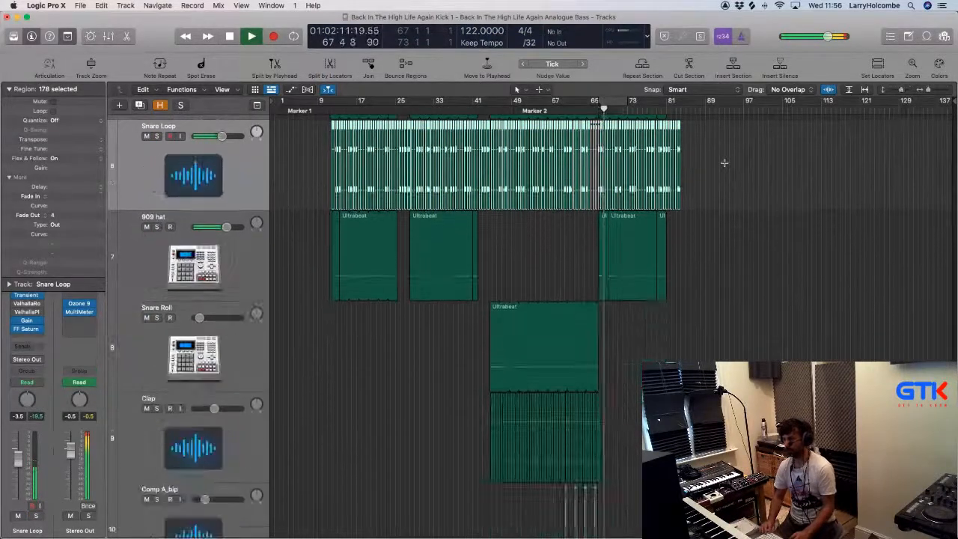
scroll(724, 163, down, 3)
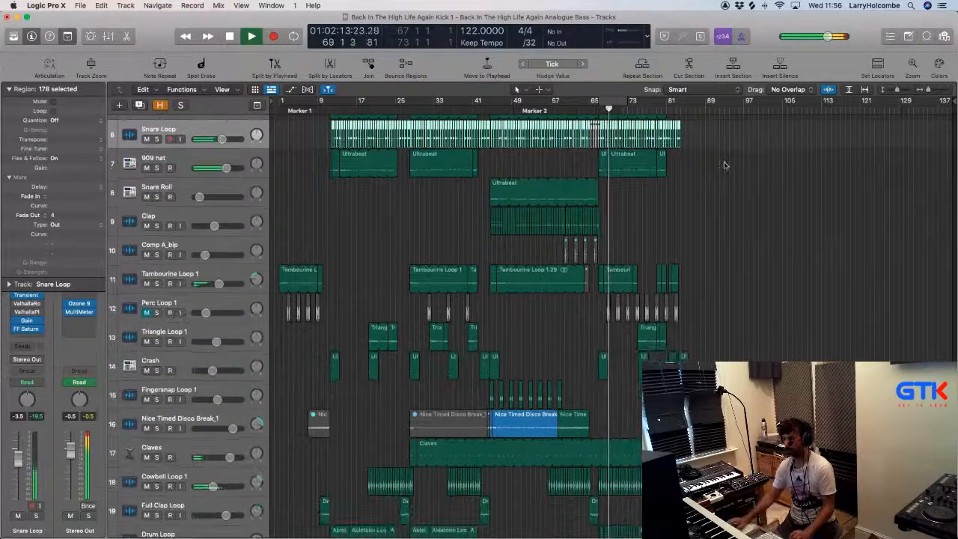
Collapse the region parameters and solo Tambourine Loop 1 to hear its regions from bar 67
click(207, 156)
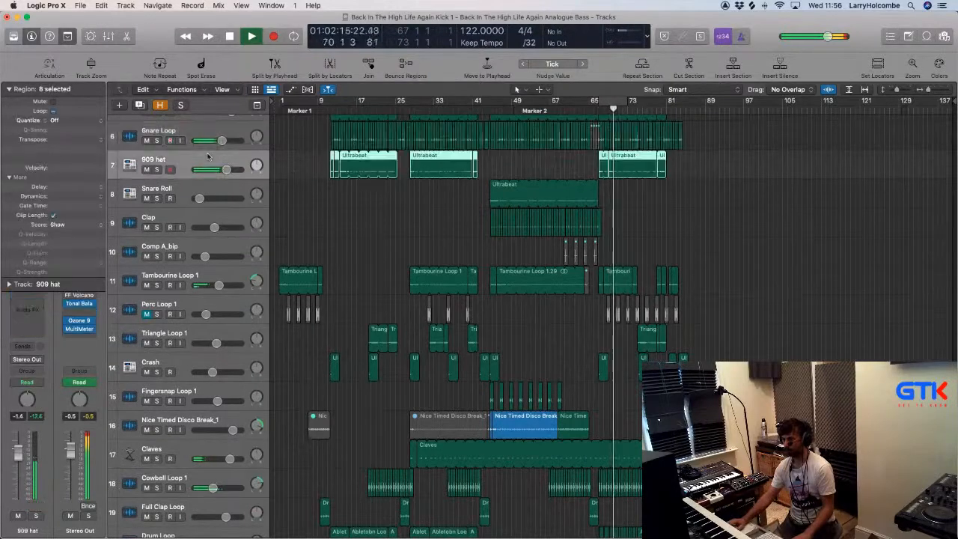
click(9, 89)
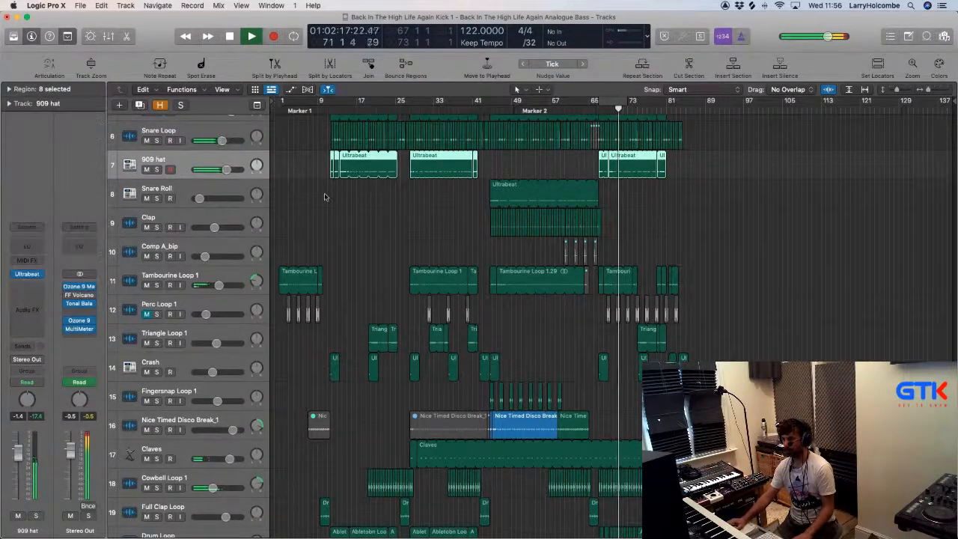
click(208, 275)
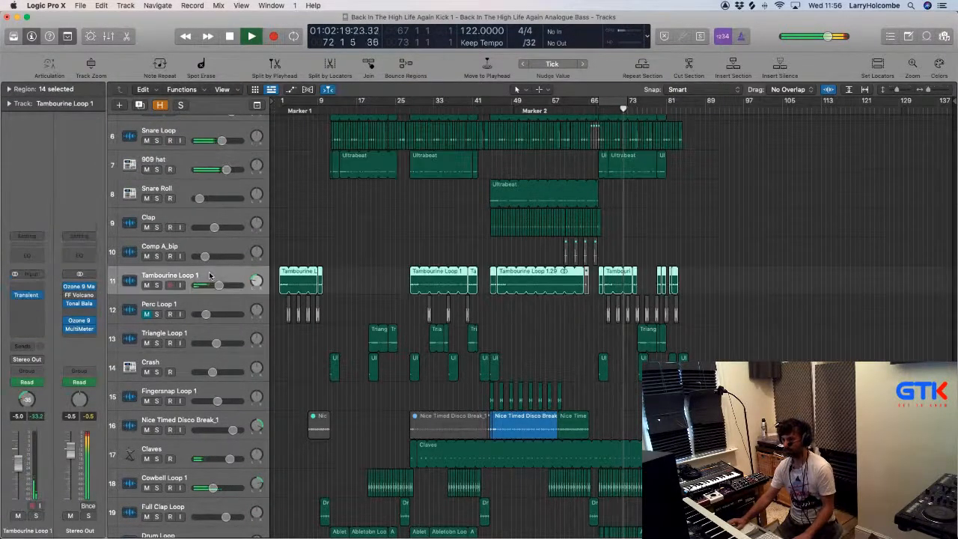
click(157, 286)
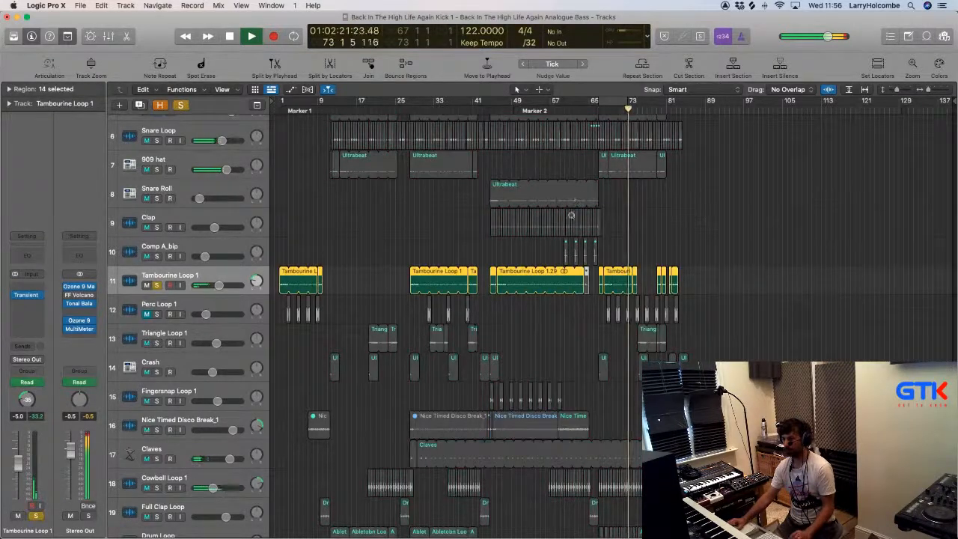
drag(571, 216, 677, 348)
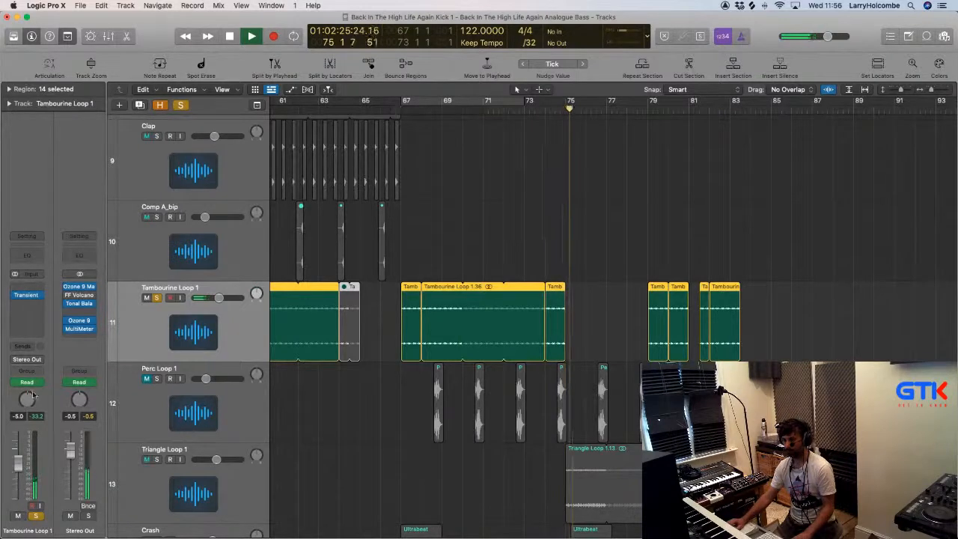
Add a Gain plug-in after the Transient plug-in on Tambourine Loop 1, with gain at 0.0 dB and Mono on, and close it
click(24, 304)
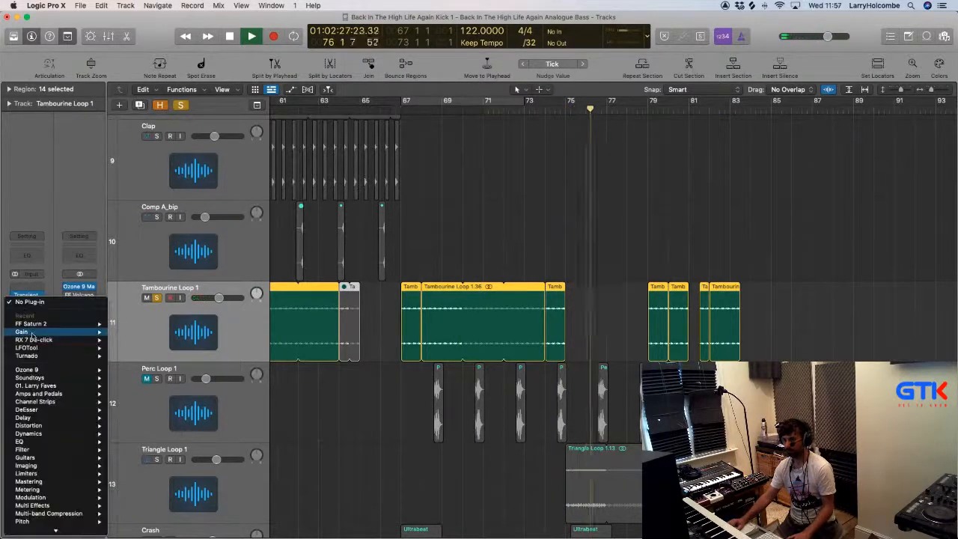
mouse_move(33, 332)
click(128, 331)
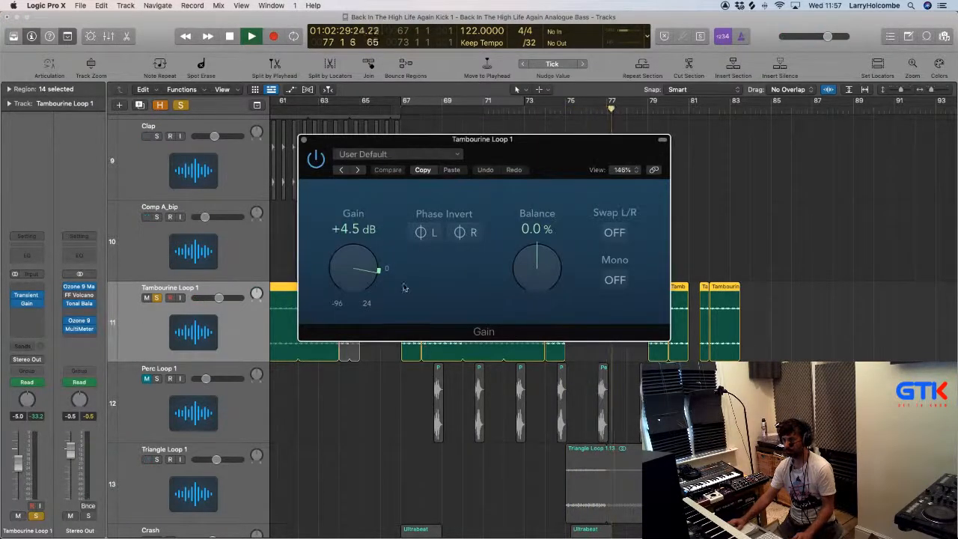
drag(404, 288, 535, 289)
click(614, 280)
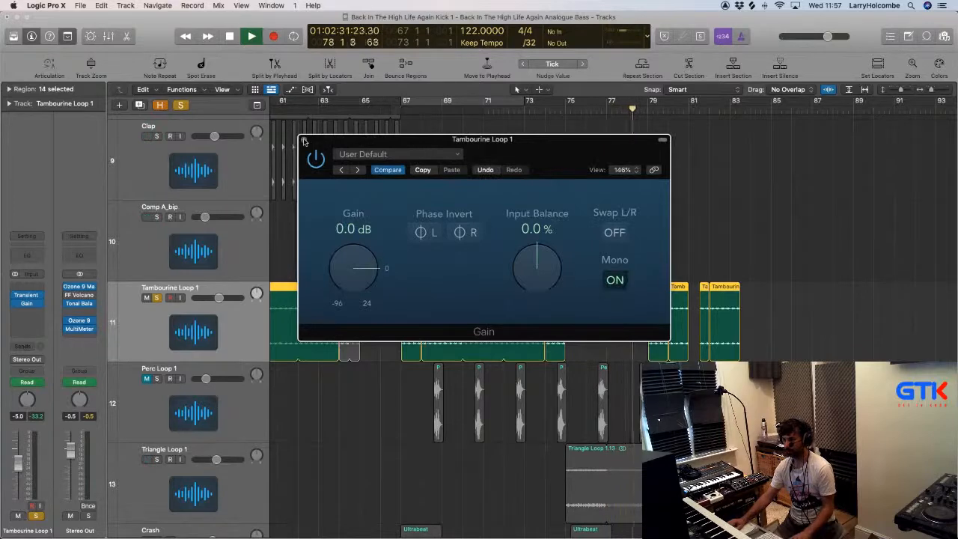
click(304, 141)
mouse_move(15, 305)
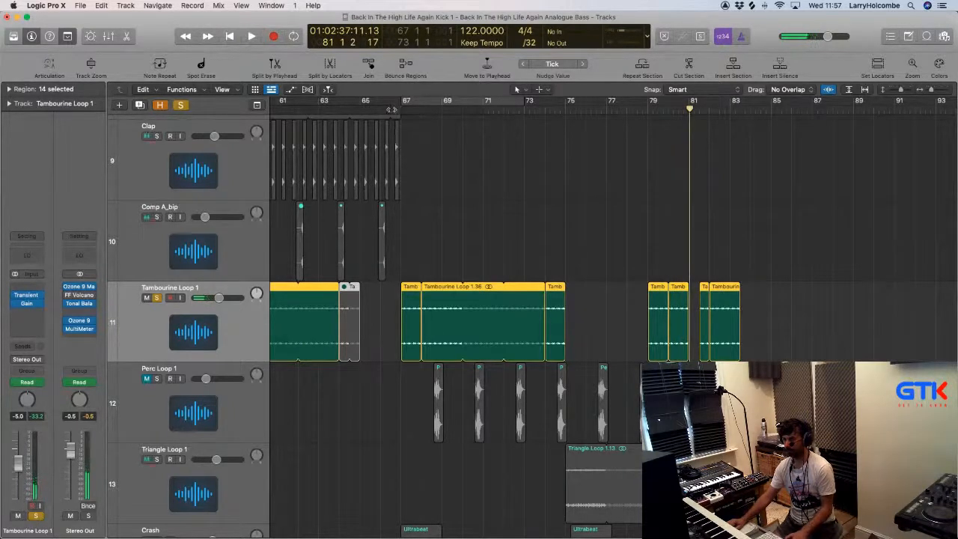
Unsolo Tambourine Loop 1 and play the full mix from bar 66, just before the drop
click(391, 109)
click(156, 298)
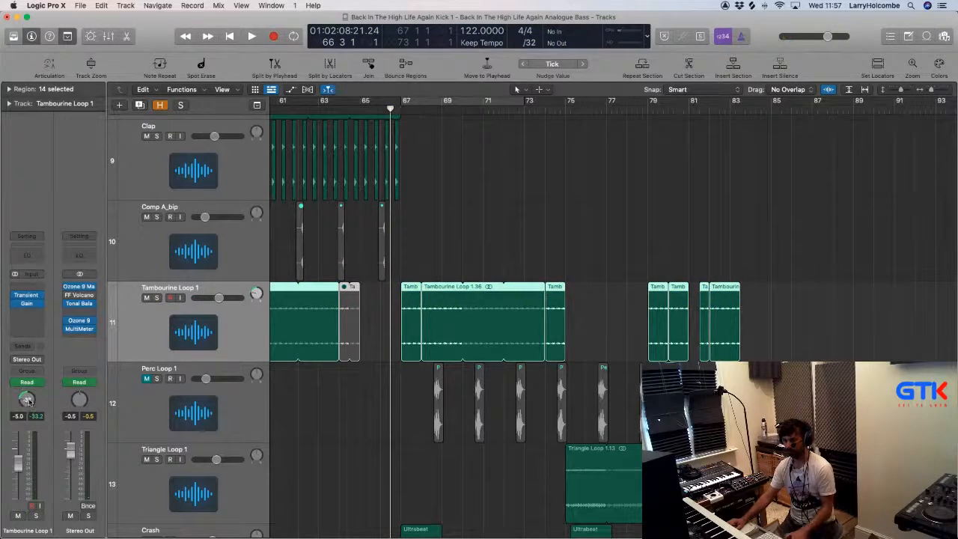
key(space)
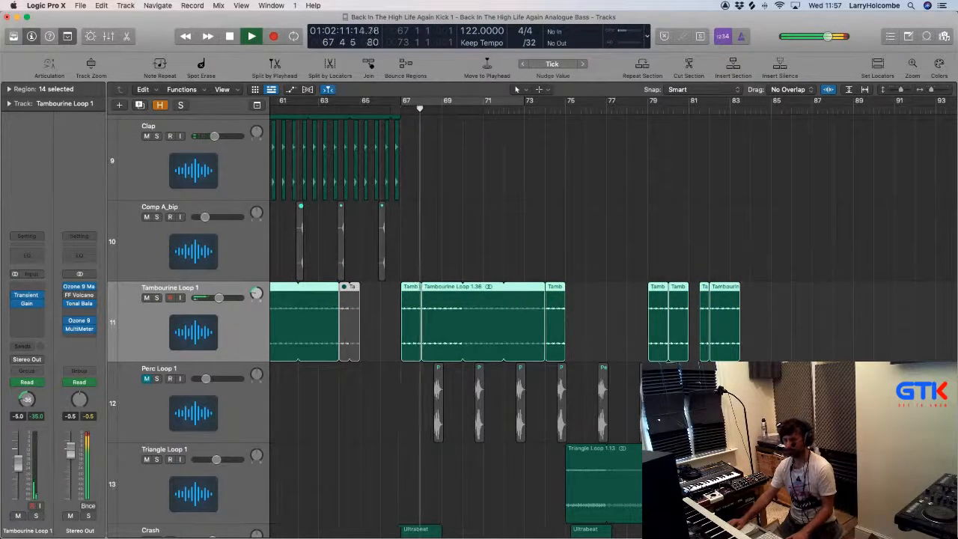
Select Cowbell Loop 1, turn on the cycle over bars 67 to 73, and solo the track
key(super+Up)
key(super+Up)
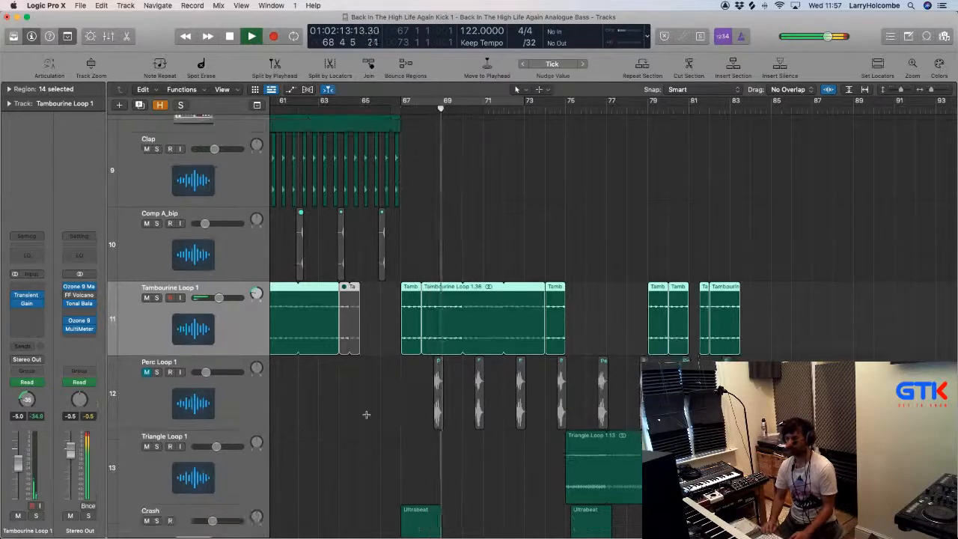
key(super+Up)
key(super+Up)
key(super+Up)
key(super+Up)
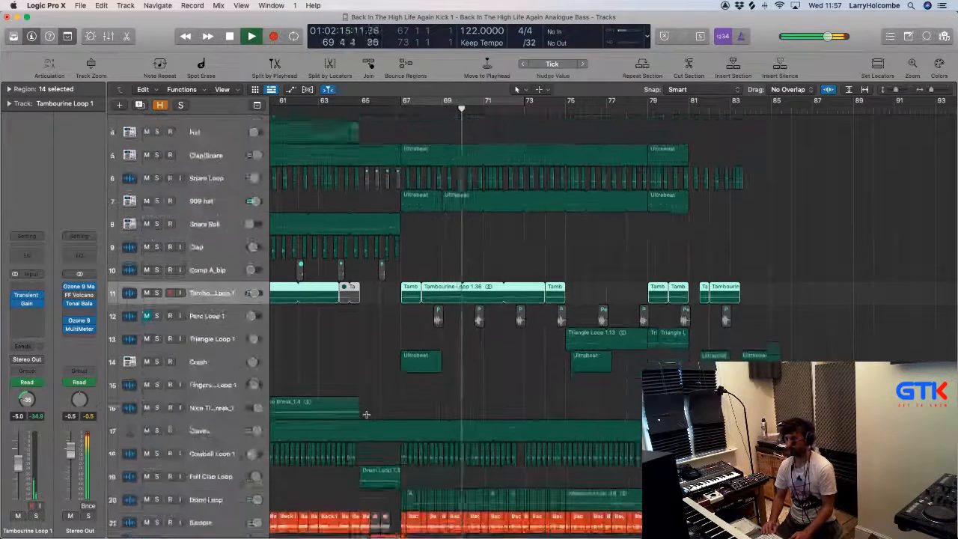
scroll(367, 418, left, 5)
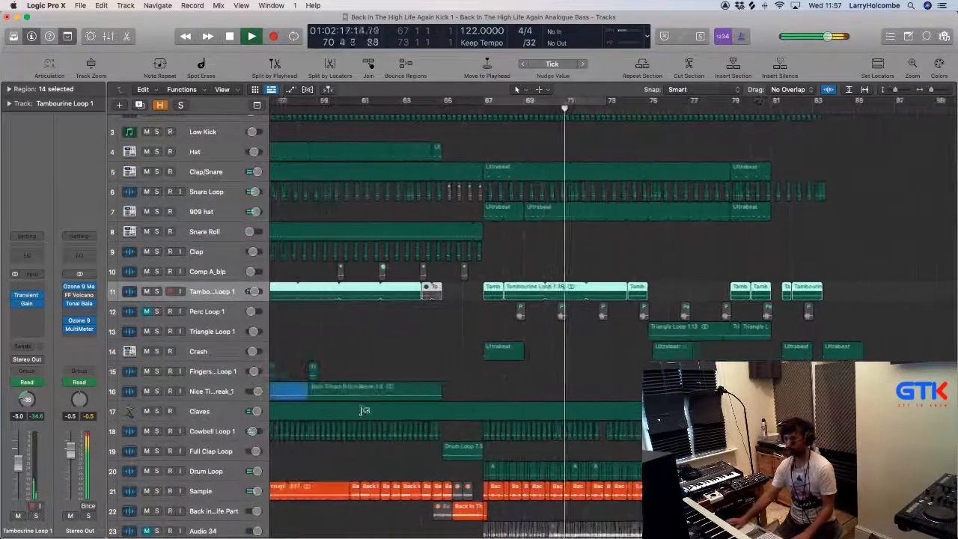
click(223, 436)
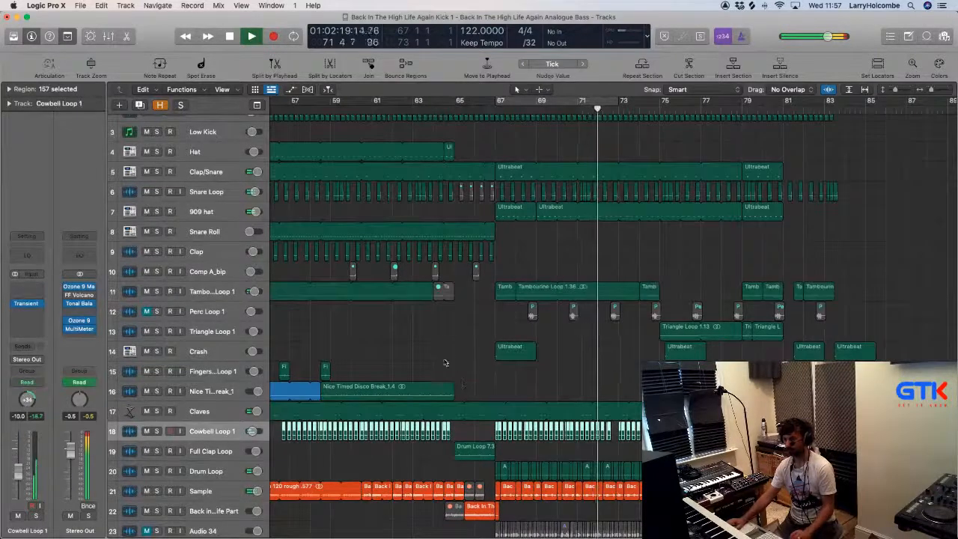
key(z)
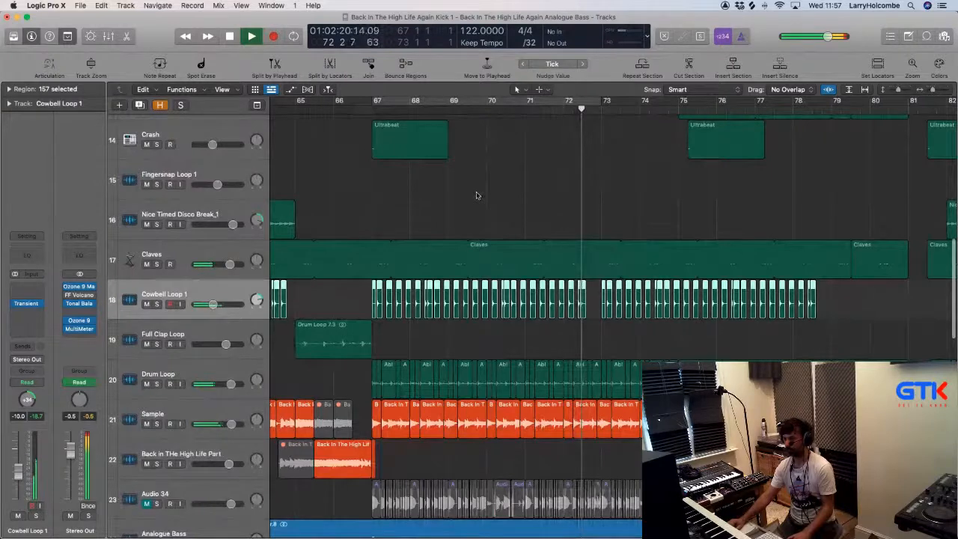
key(c)
click(157, 304)
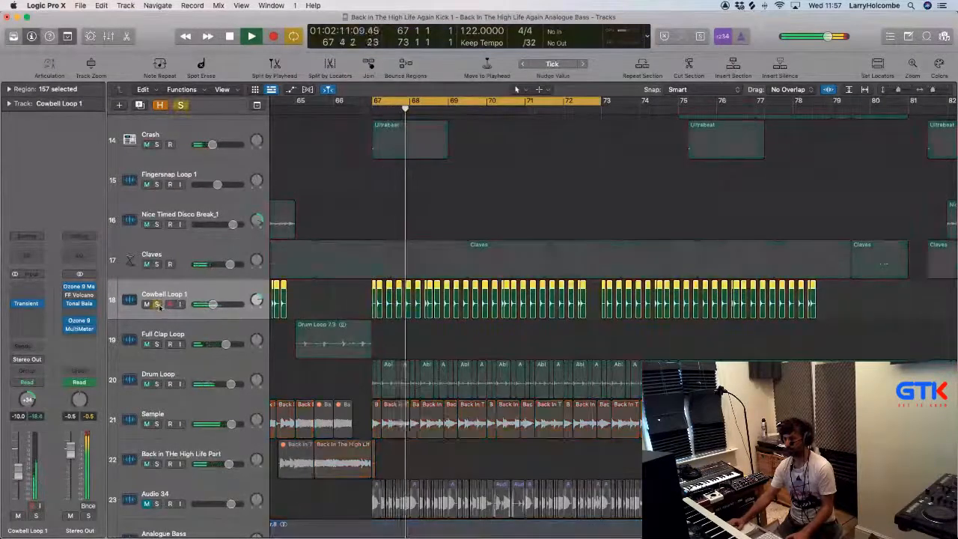
Add a Gain plug-in before the Transient plug-in on Cowbell Loop 1, with gain at 0.0 dB and Mono on, and close it
click(32, 295)
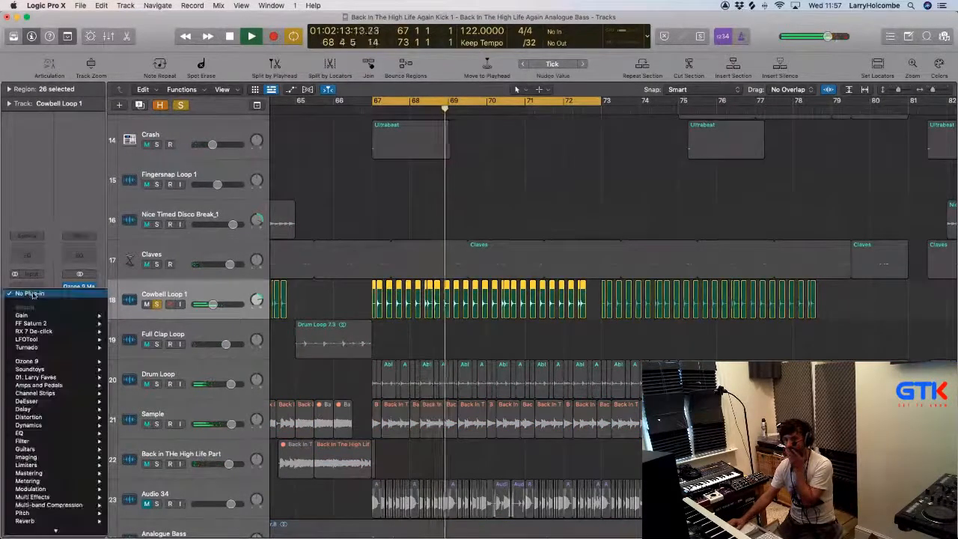
mouse_move(29, 315)
click(127, 315)
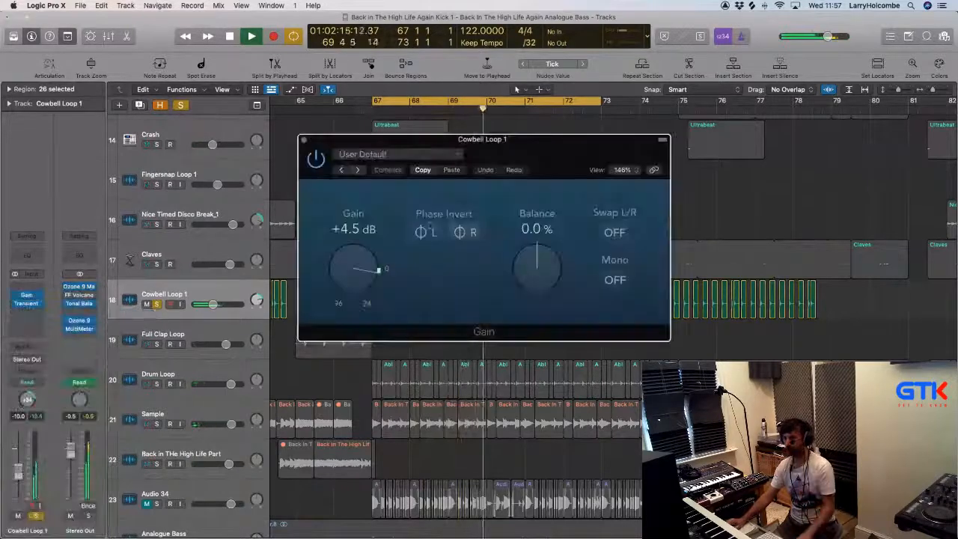
alt+click(355, 268)
click(615, 280)
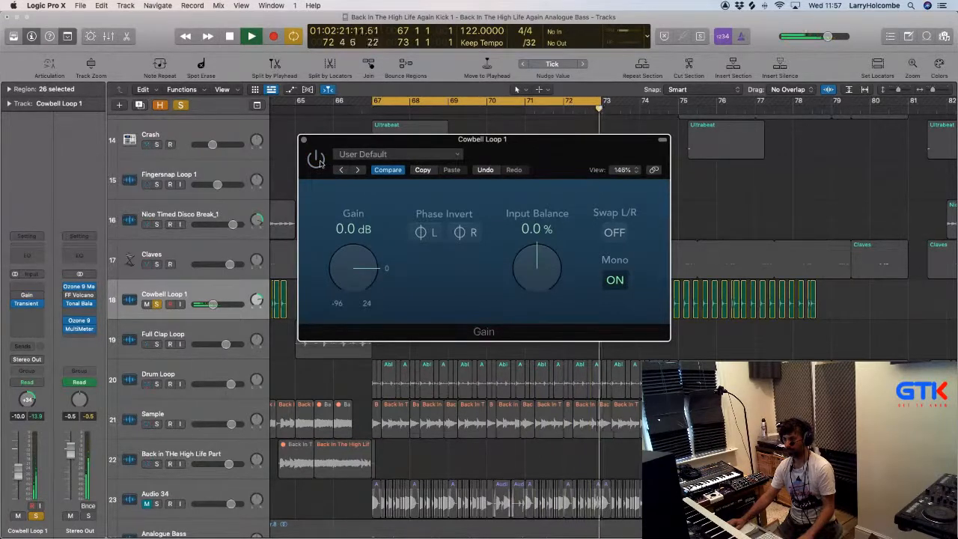
click(304, 141)
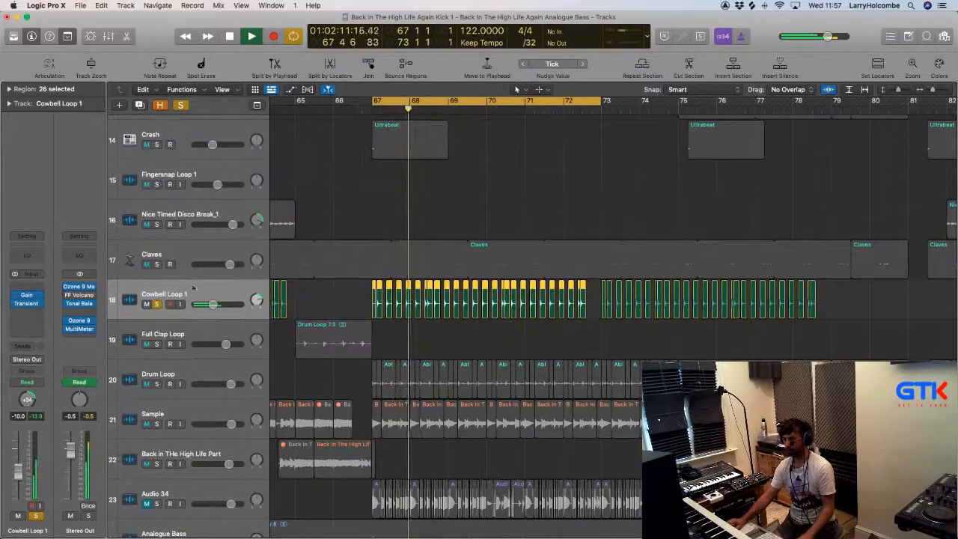
Unsolo Cowbell Loop 1, play the full mix from bar 67 while looking over the remaining tracks, and turn the cycle off
key(s)
key(space)
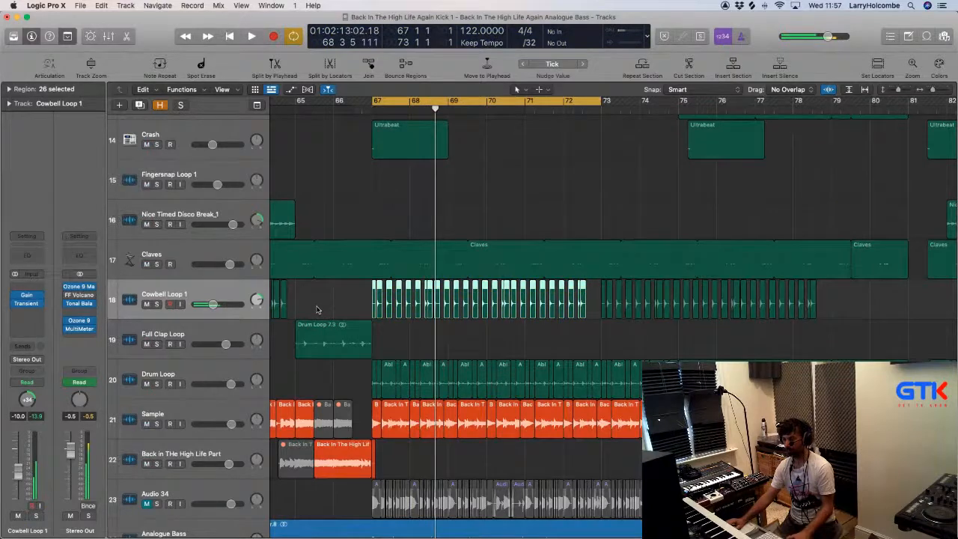
key(space)
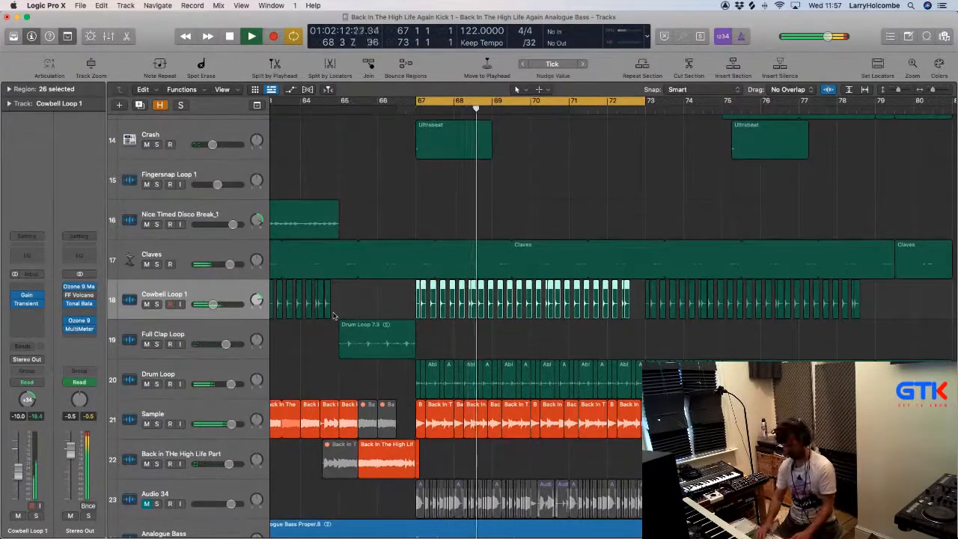
key(super+Up)
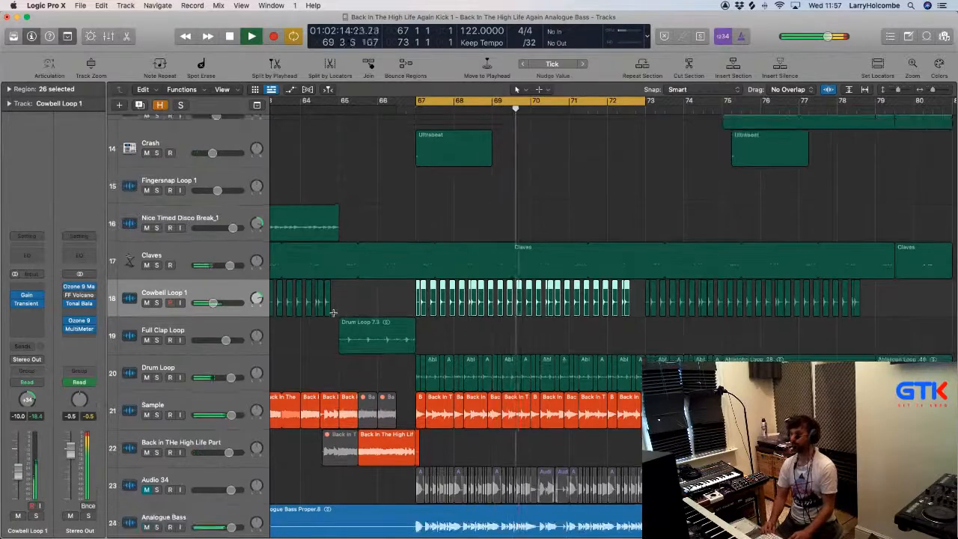
scroll(333, 313, down, 10)
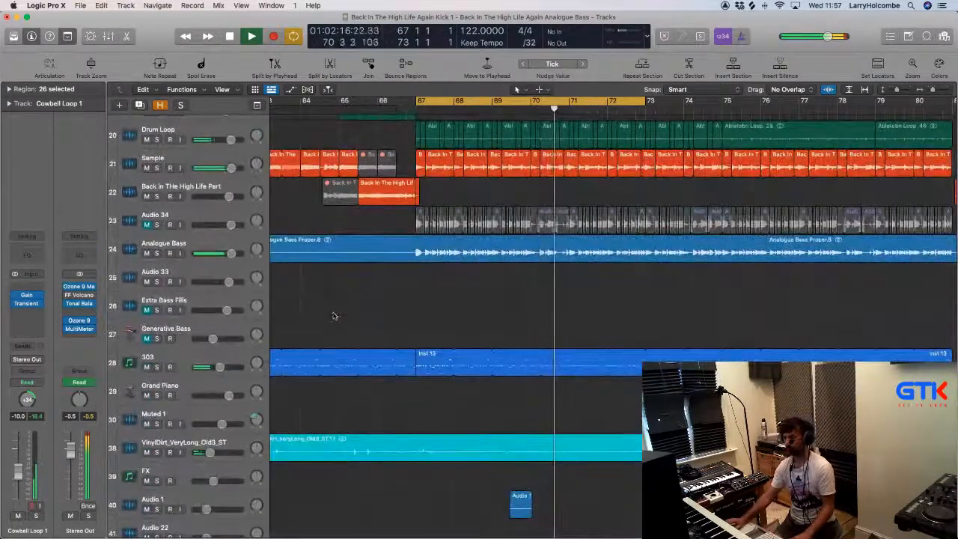
scroll(333, 315, down, 8)
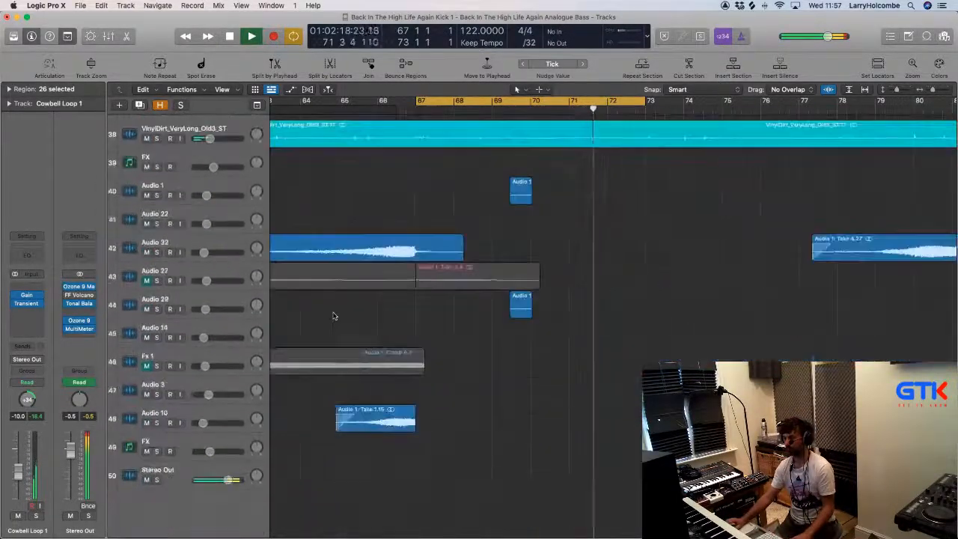
scroll(333, 315, up, 8)
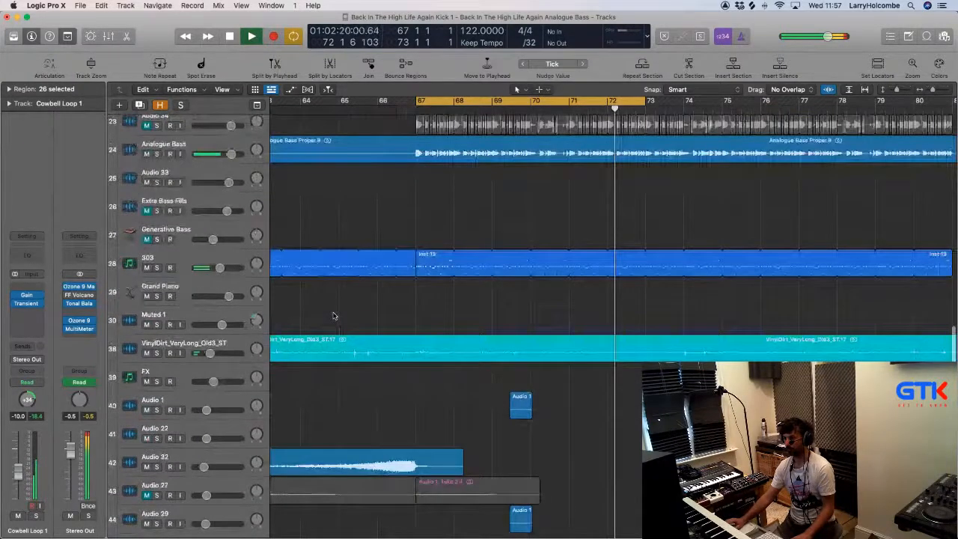
key(z)
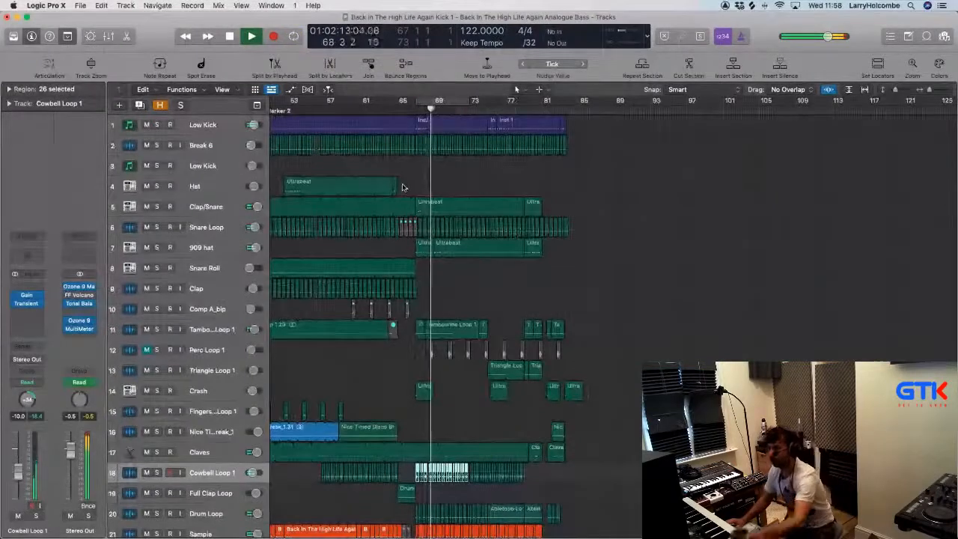
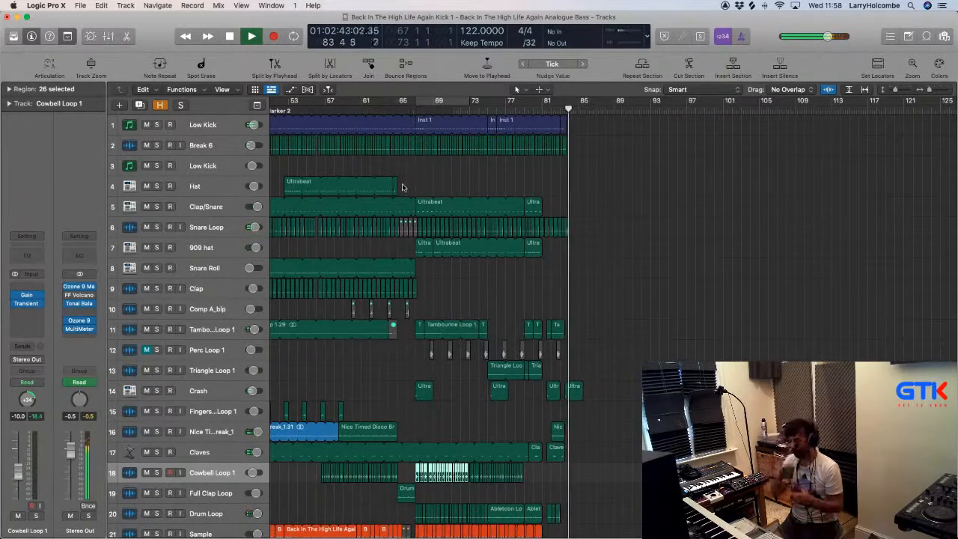
Play the full mix from just before the first drop, clear the region selection, and look through the tracks
scroll(375, 182, left, 10)
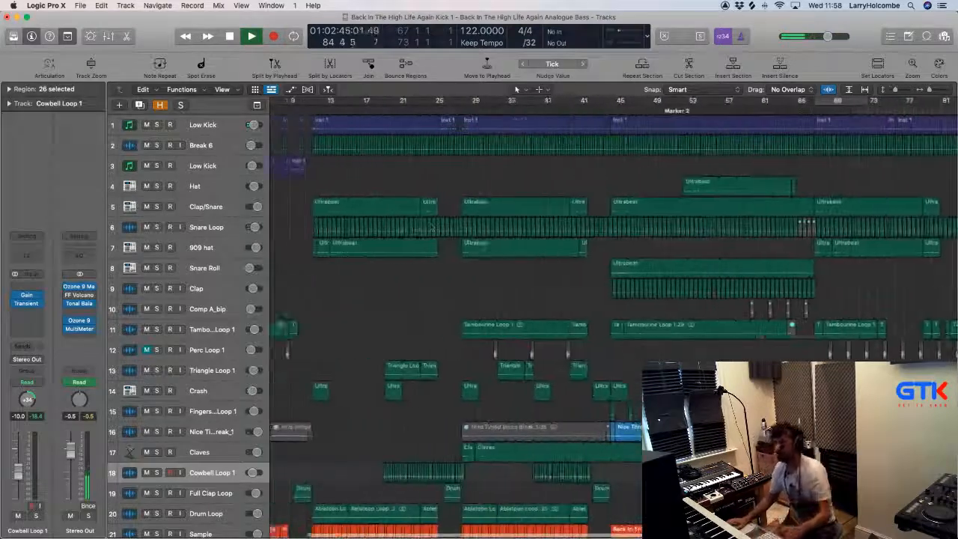
click(365, 104)
click(335, 140)
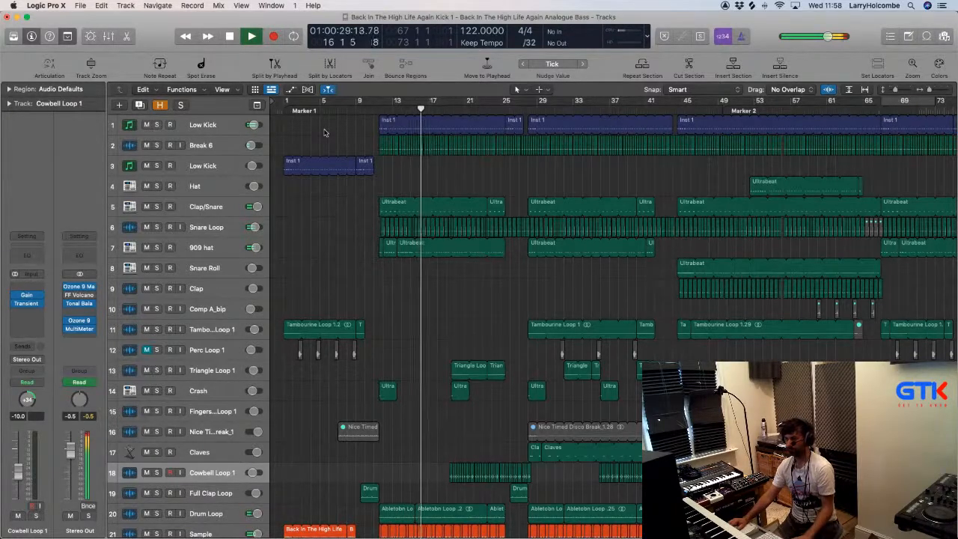
scroll(324, 133, down, 3)
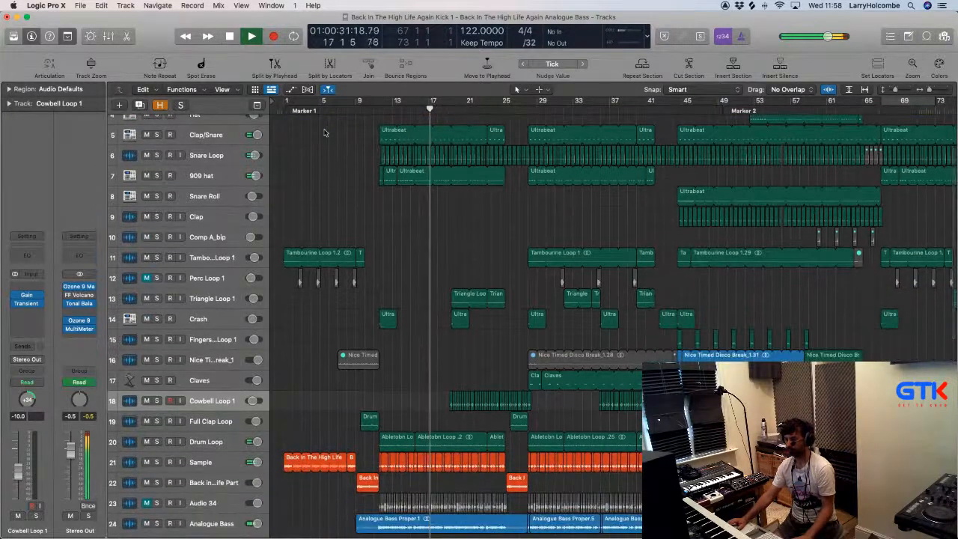
scroll(324, 133, down, 4)
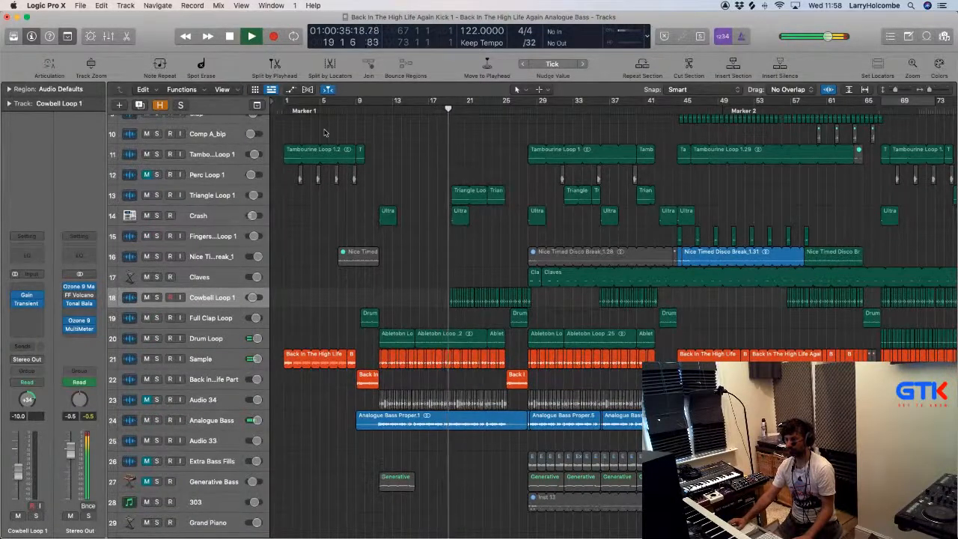
Select Audio 34 after briefly soloing it, bypass its I/O plug-in, and clear the region selection
click(157, 400)
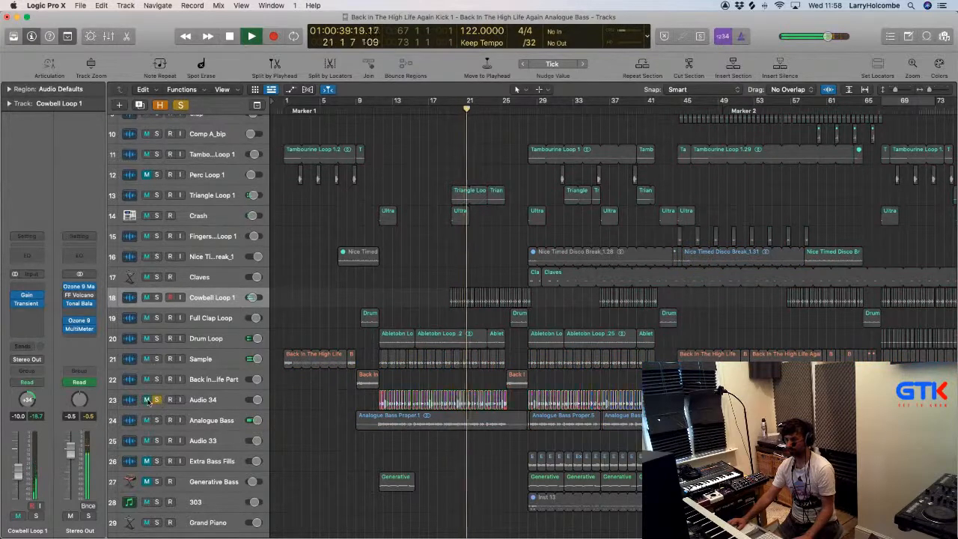
click(158, 401)
click(213, 400)
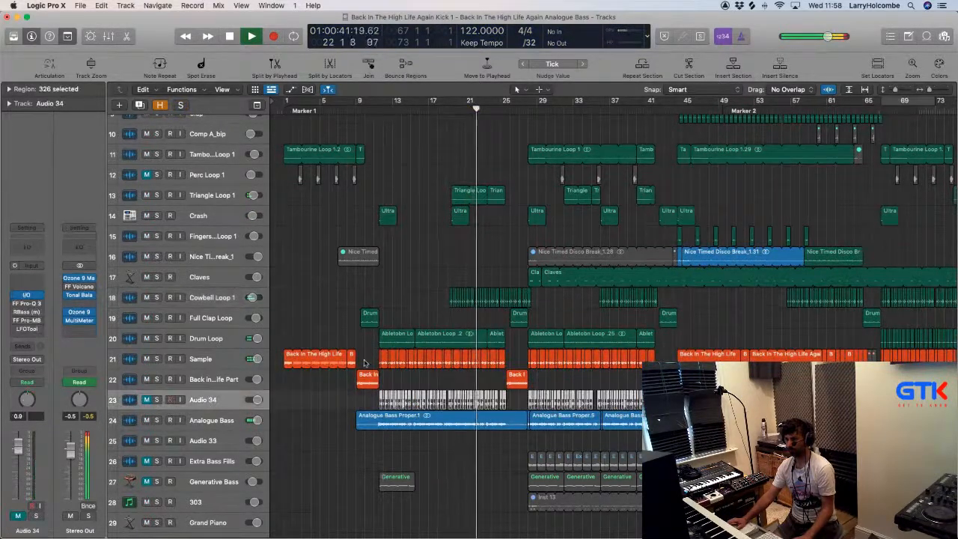
scroll(365, 363, up, 5)
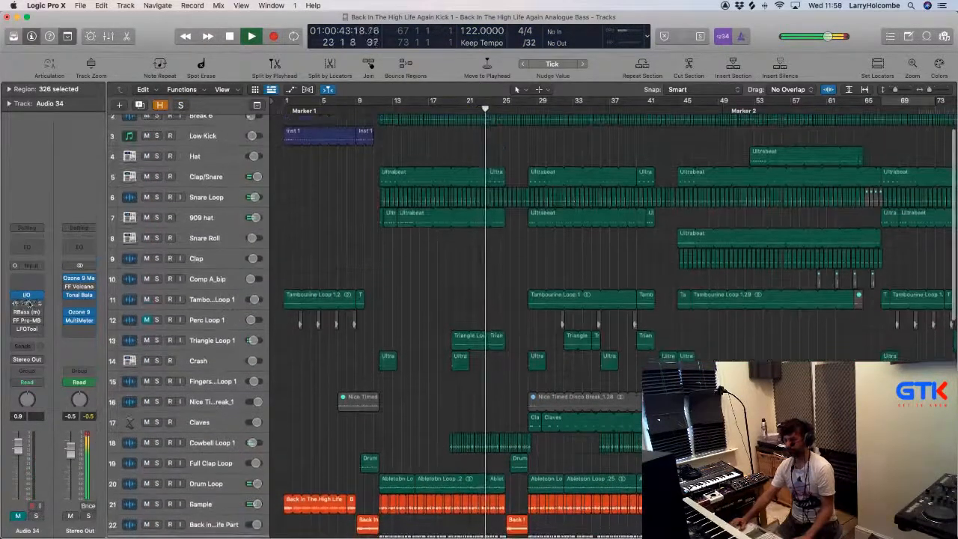
scroll(431, 347, down, 5)
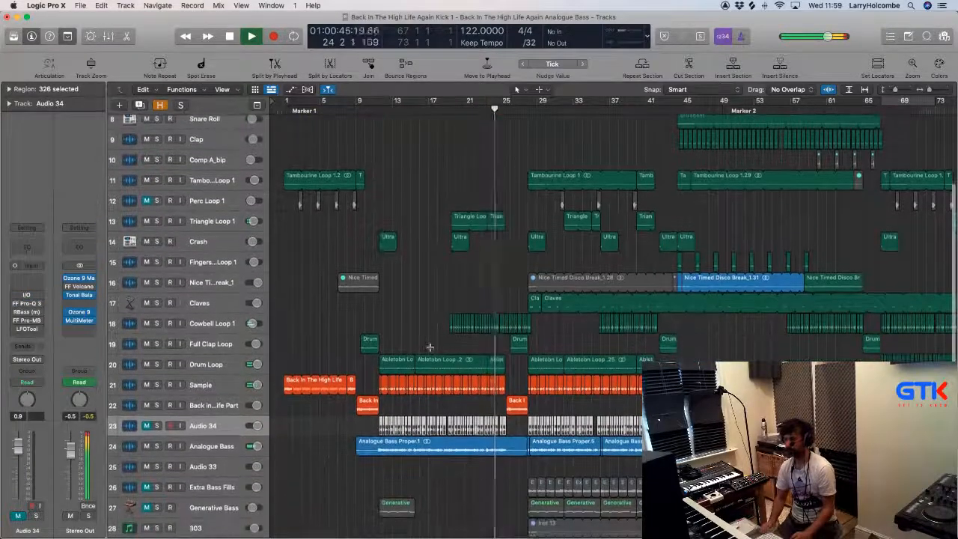
scroll(436, 333, down, 5)
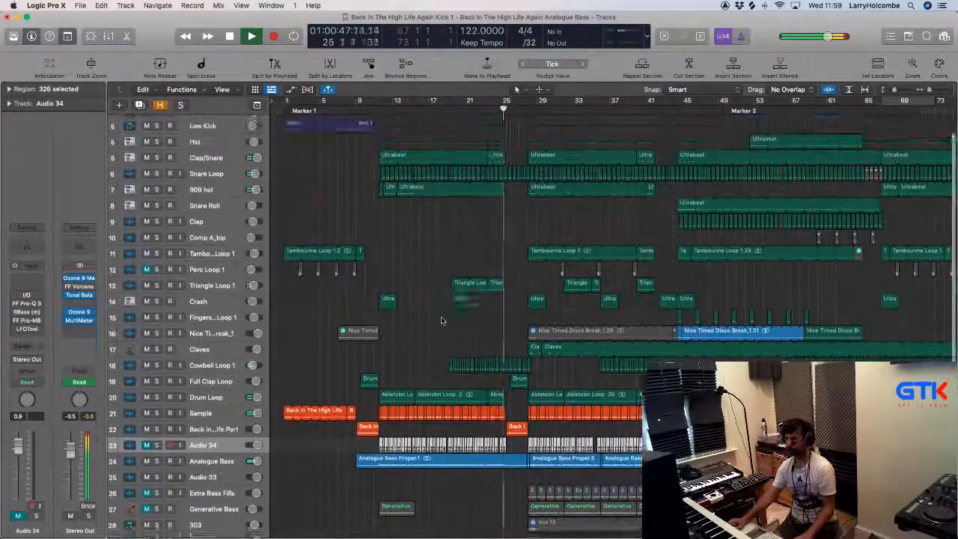
scroll(441, 321, up, 3)
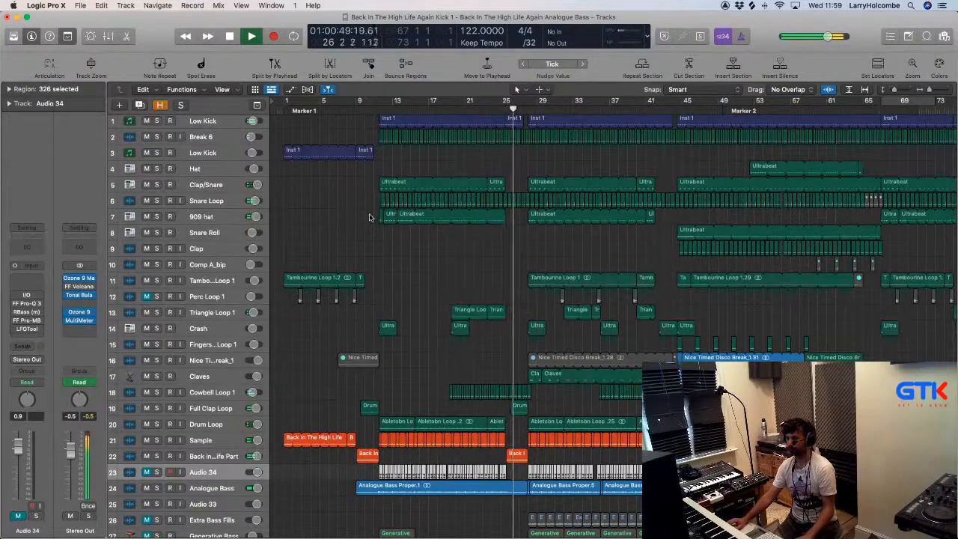
click(317, 201)
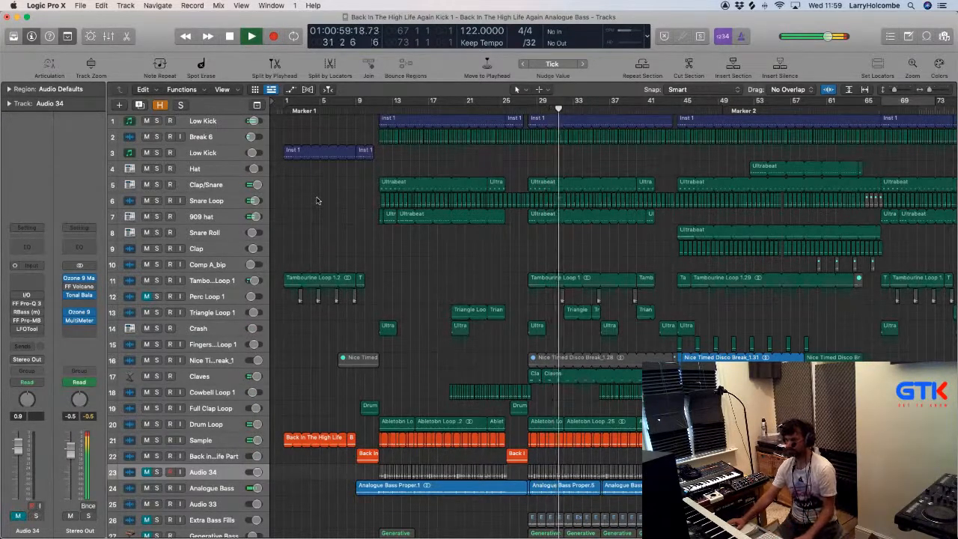
Audition the Break 6 track in solo, unsolo it, and clear the selection to hear the full mix
click(234, 138)
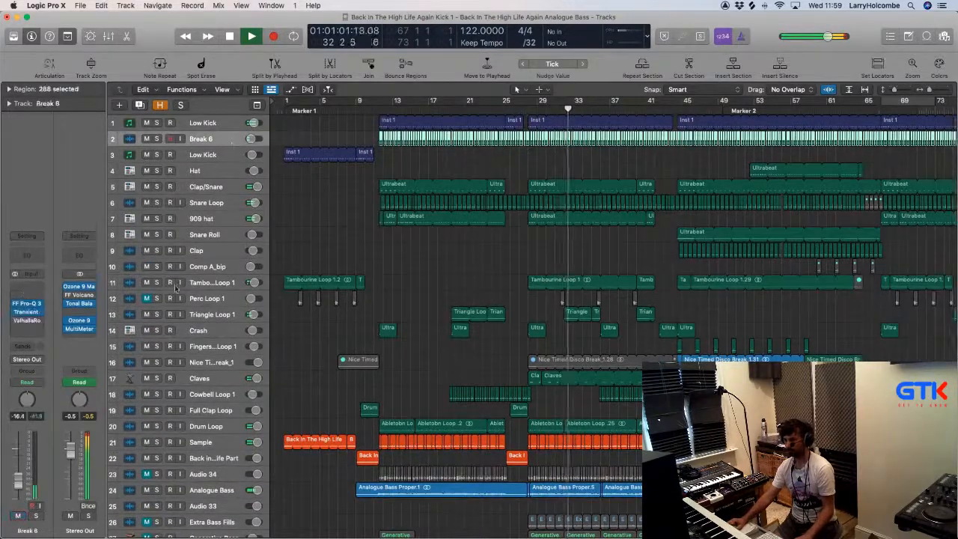
click(37, 516)
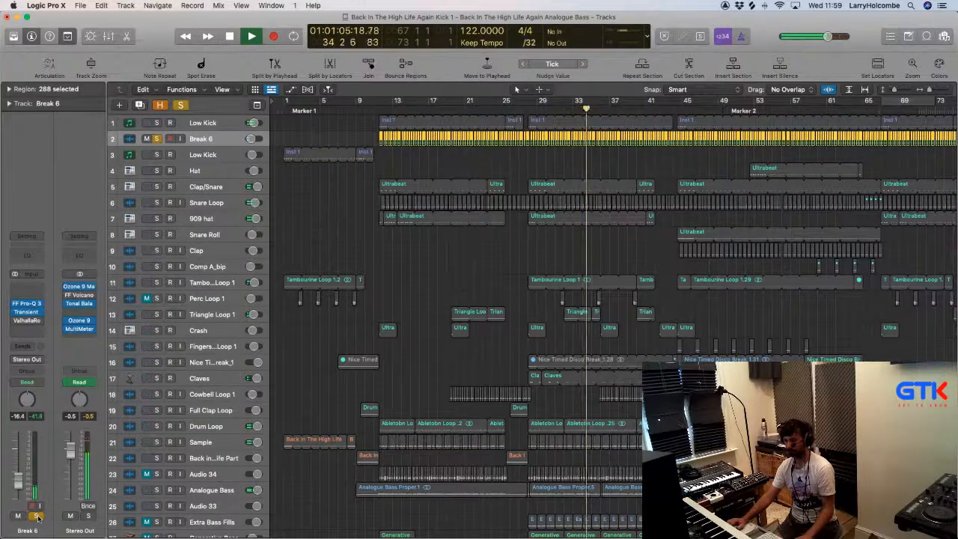
click(37, 516)
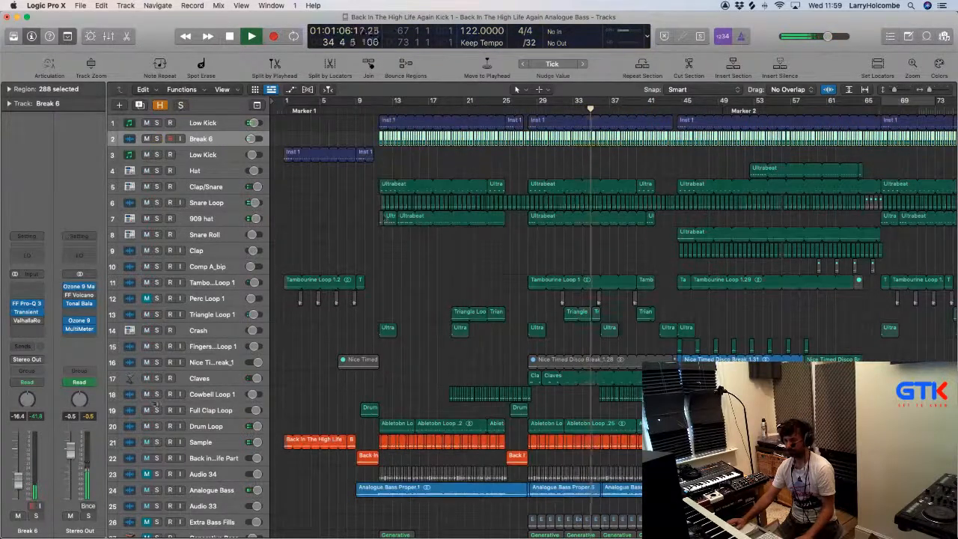
click(340, 133)
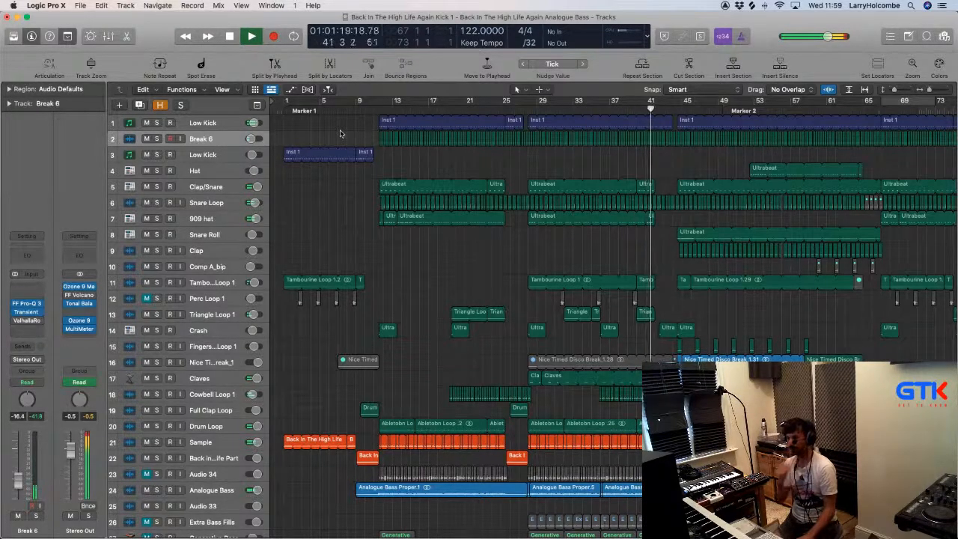
Select the Claves track, clear its region selection, and look over the arrangement while the full mix keeps playing
click(212, 382)
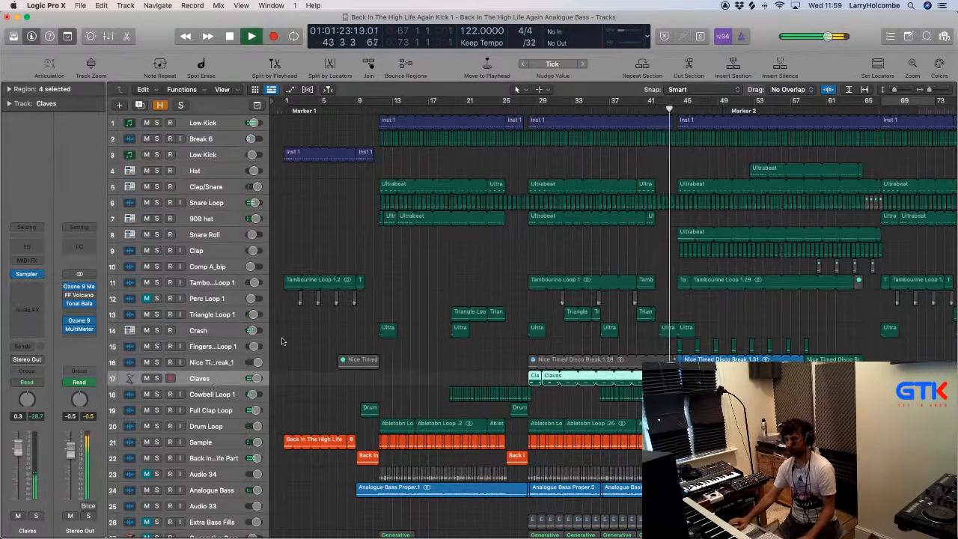
scroll(354, 285, down, 2)
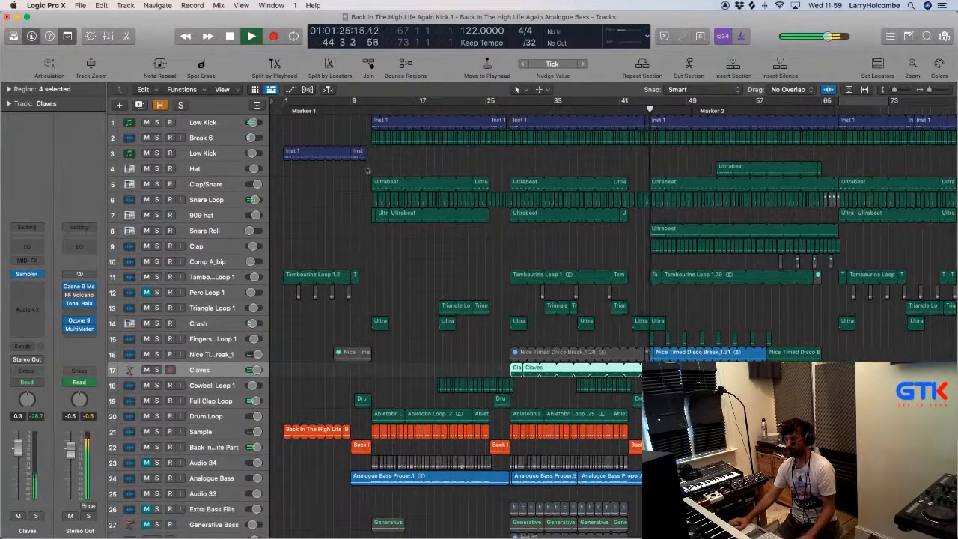
click(336, 183)
scroll(375, 172, right, 3)
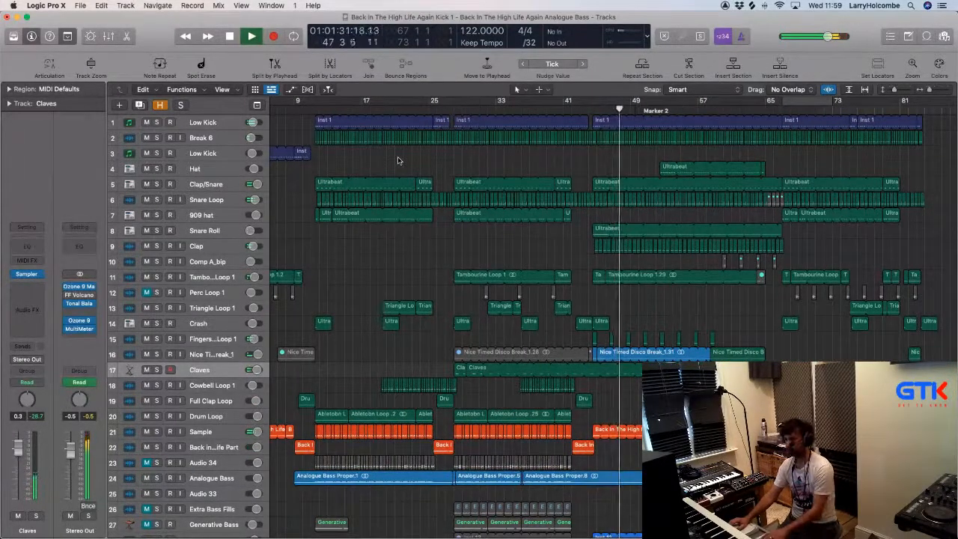
scroll(398, 160, down, 5)
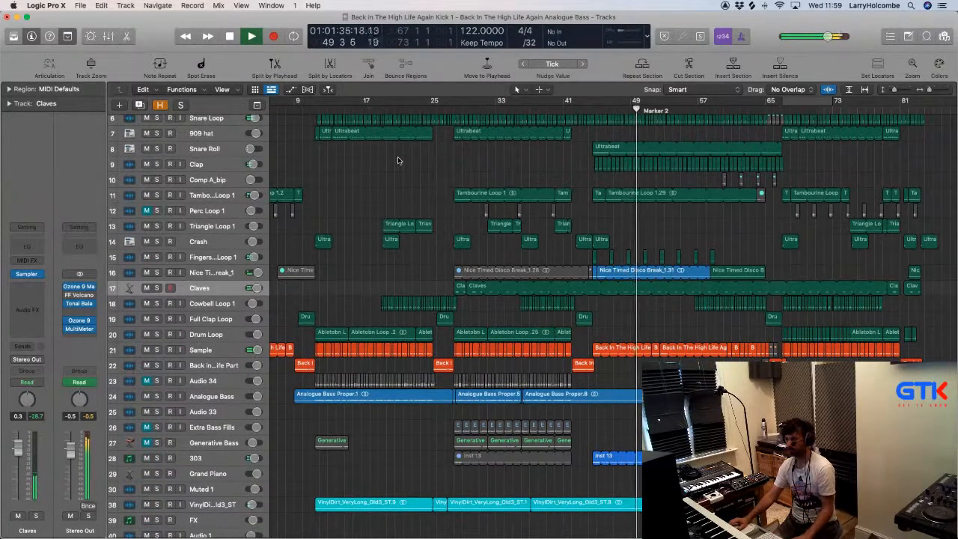
scroll(398, 160, up, 2)
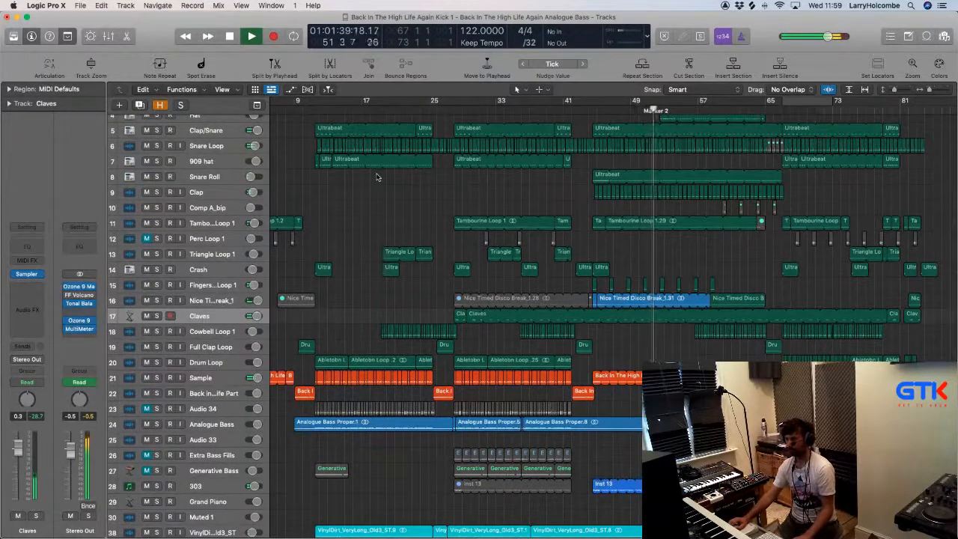
scroll(377, 178, up, 4)
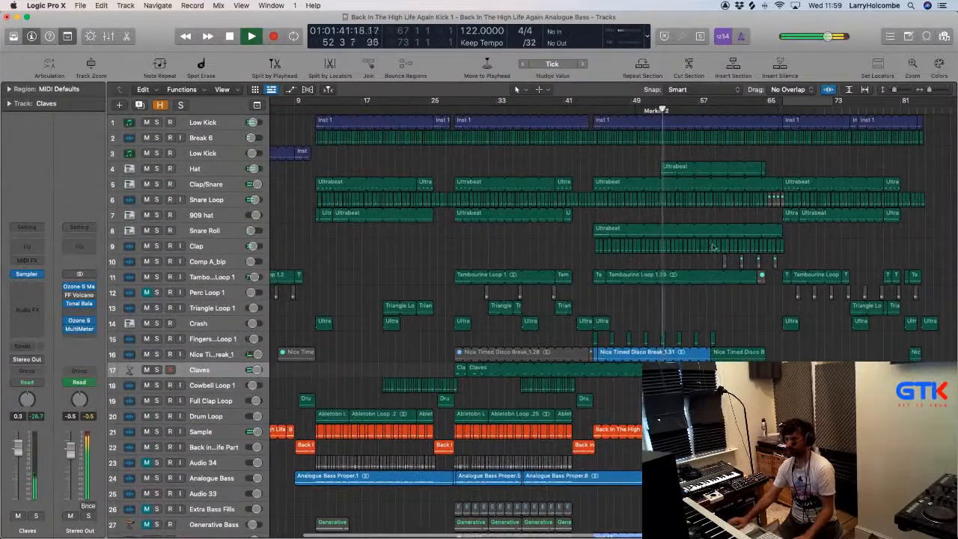
Inspect the Hat and Clap/Snare regions around Marker 2 up close, briefly select the Snare Loop regions, and return to the full overview
drag(571, 156, 721, 242)
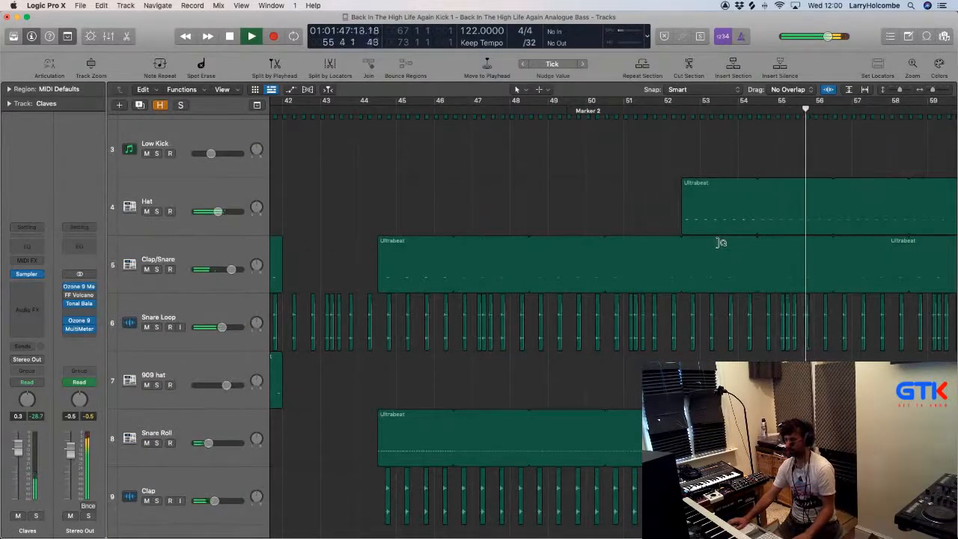
ctrl+alt+click(722, 243)
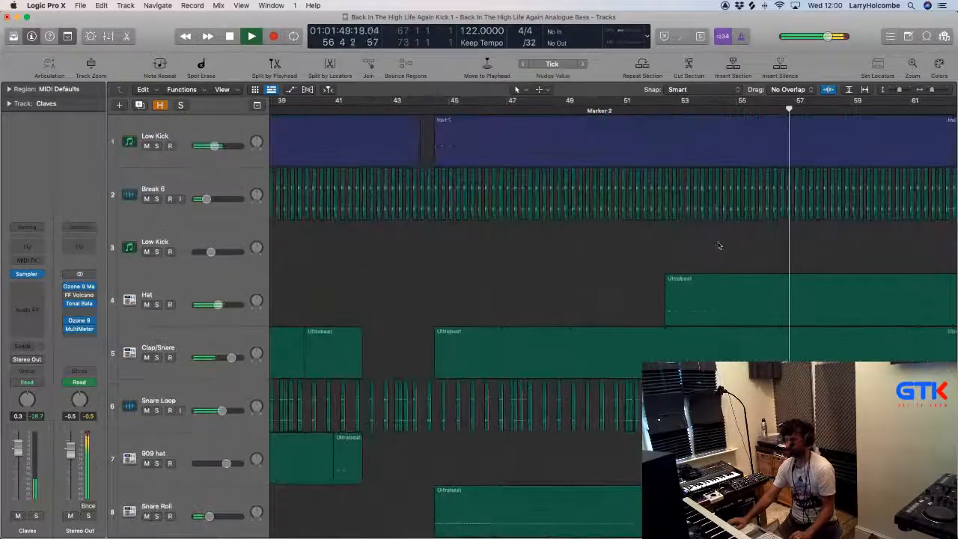
drag(431, 408, 455, 416)
drag(426, 450, 441, 449)
ctrl+alt+click(441, 450)
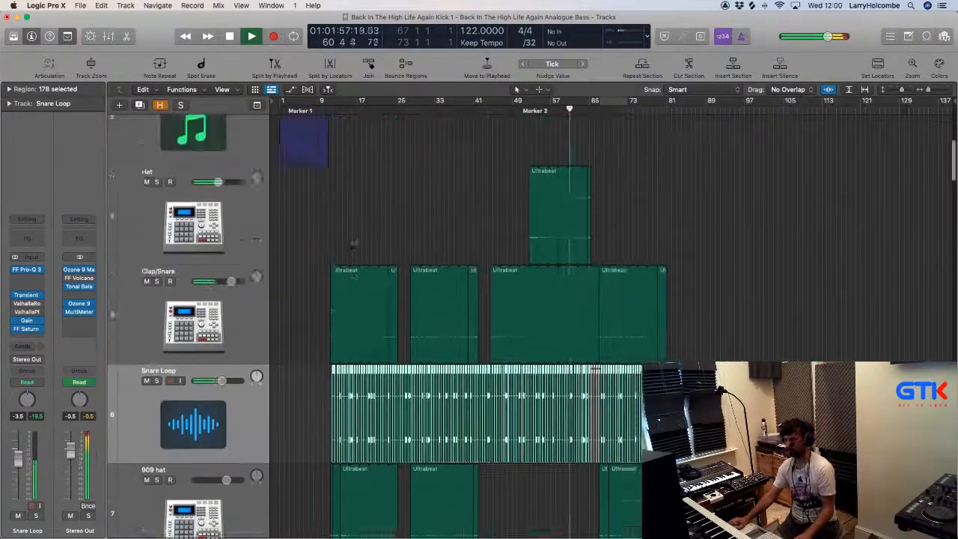
click(336, 220)
ctrl+alt+click(381, 225)
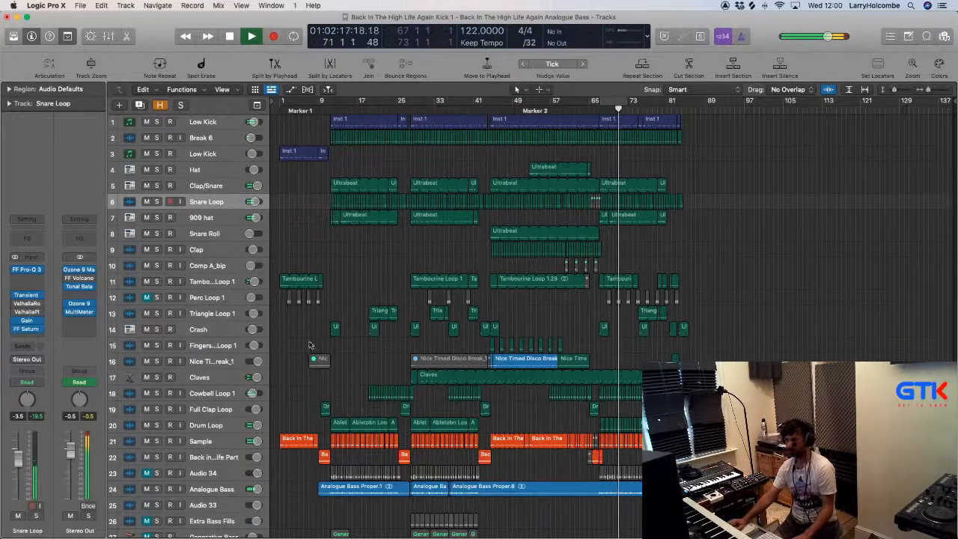
Select the Drum Loop track, switch on its RX 7 plug-in during playback, and clear the region selection
click(215, 425)
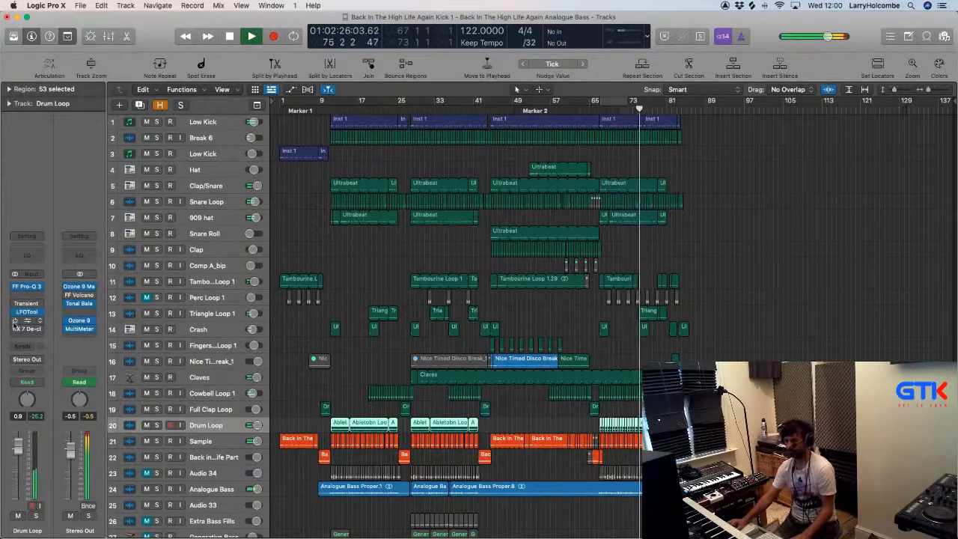
key(space)
key(space)
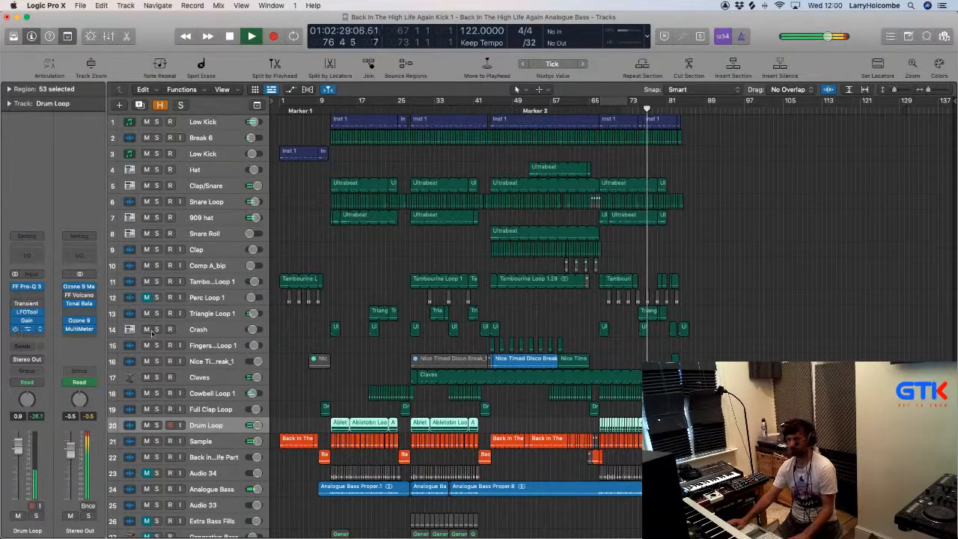
click(770, 194)
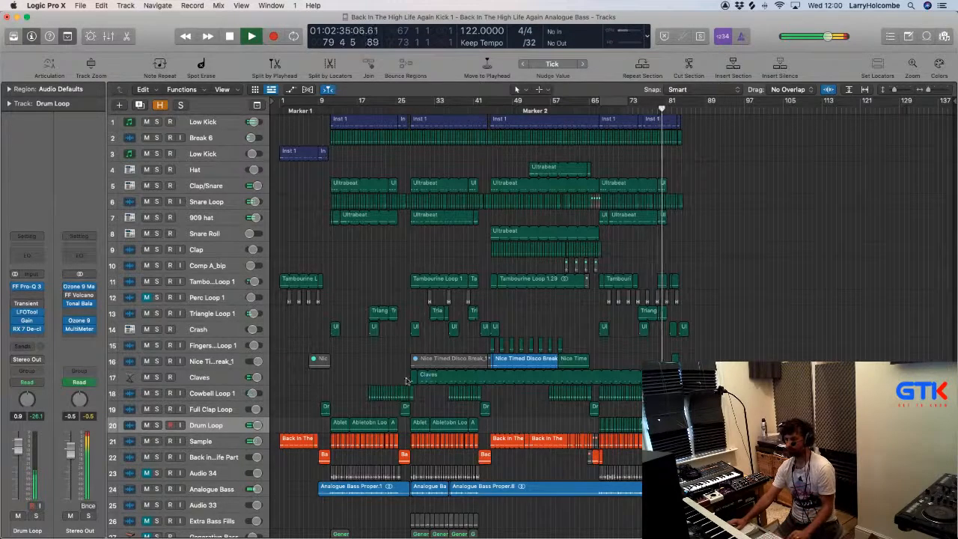
Turn the cycle on over bars 12 to 17 and restart playback from that section
scroll(407, 381, up, 5)
scroll(407, 381, up, 10)
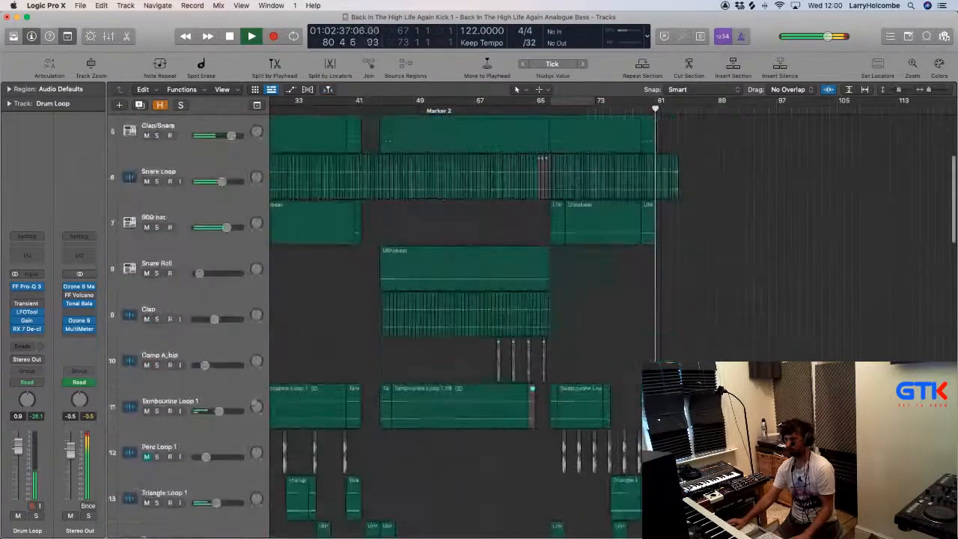
scroll(608, 294, up, 5)
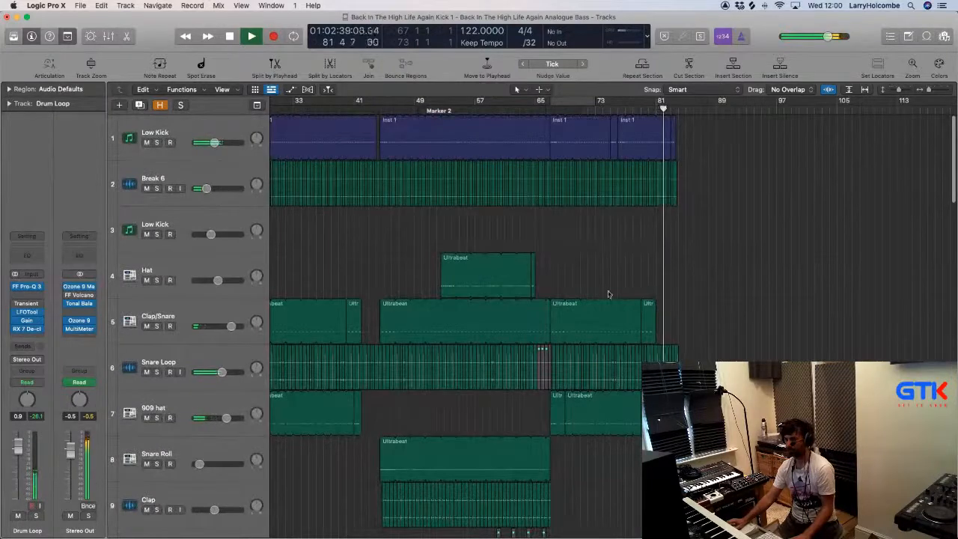
click(569, 105)
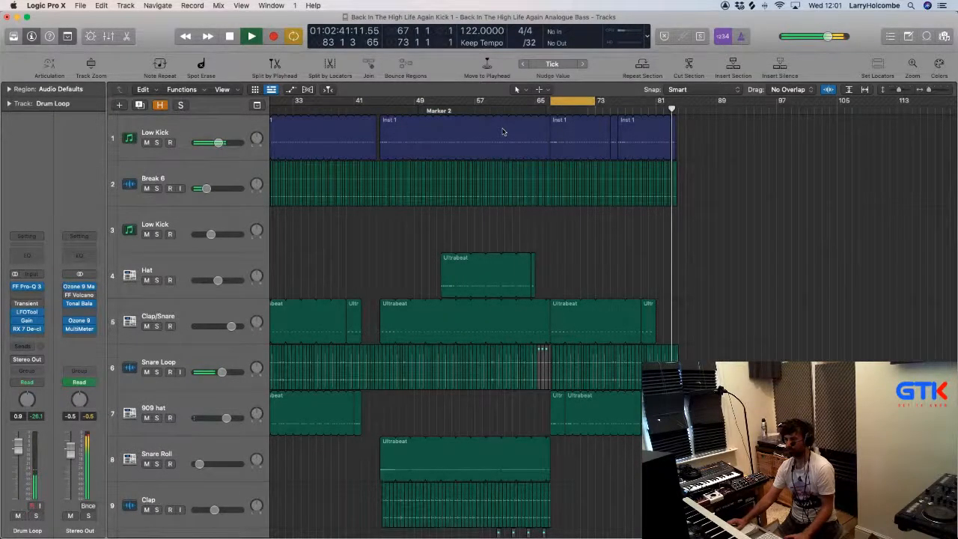
key(z)
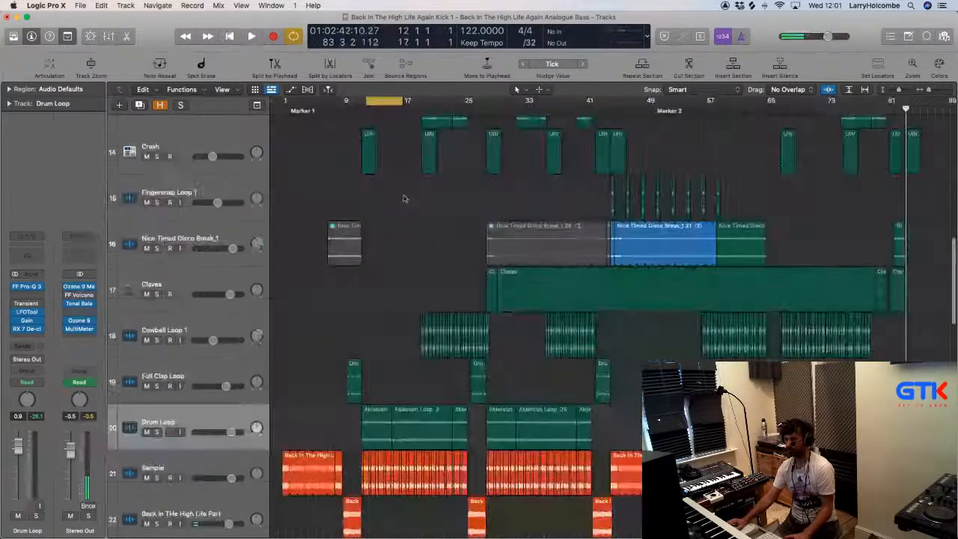
key(space)
key(super+Down)
key(space)
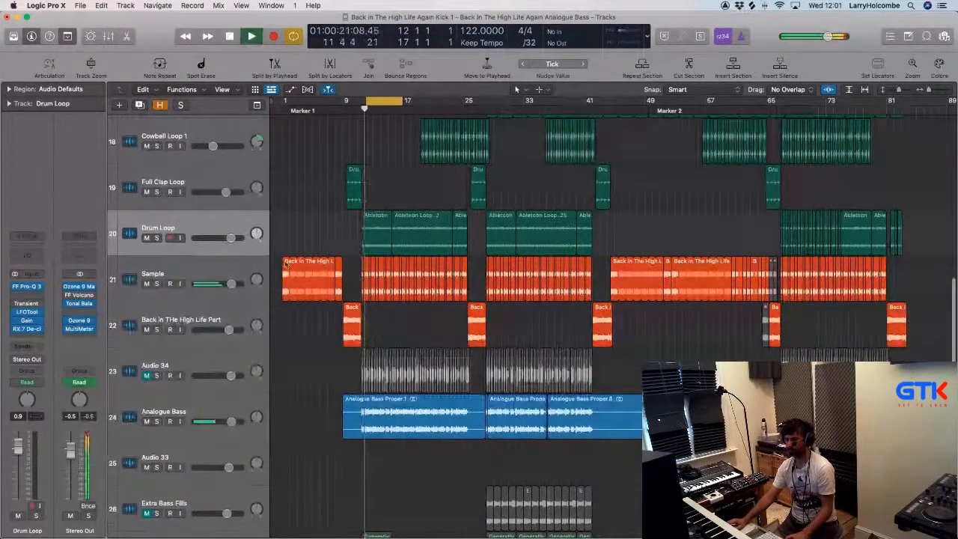
Mute the Sample track and play the cycled section without it
click(161, 276)
click(147, 284)
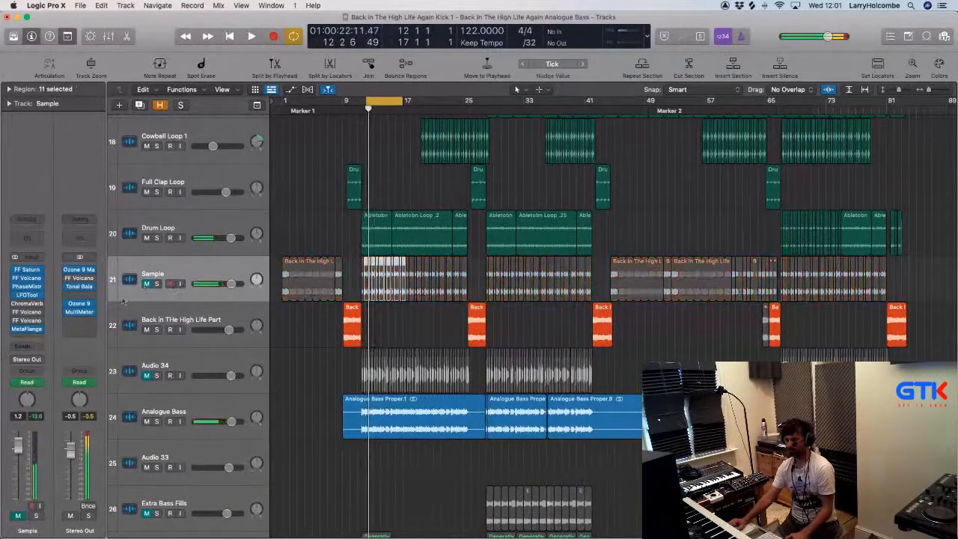
key(space)
Open the MultiMeter on the Stereo Out in goniometer view, and place its window clear of the drum tracks
click(79, 313)
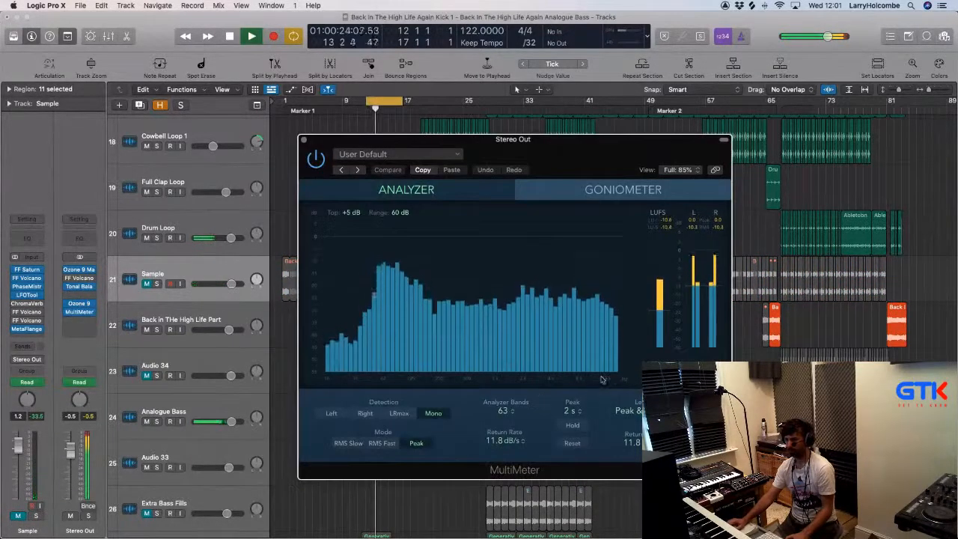
click(618, 190)
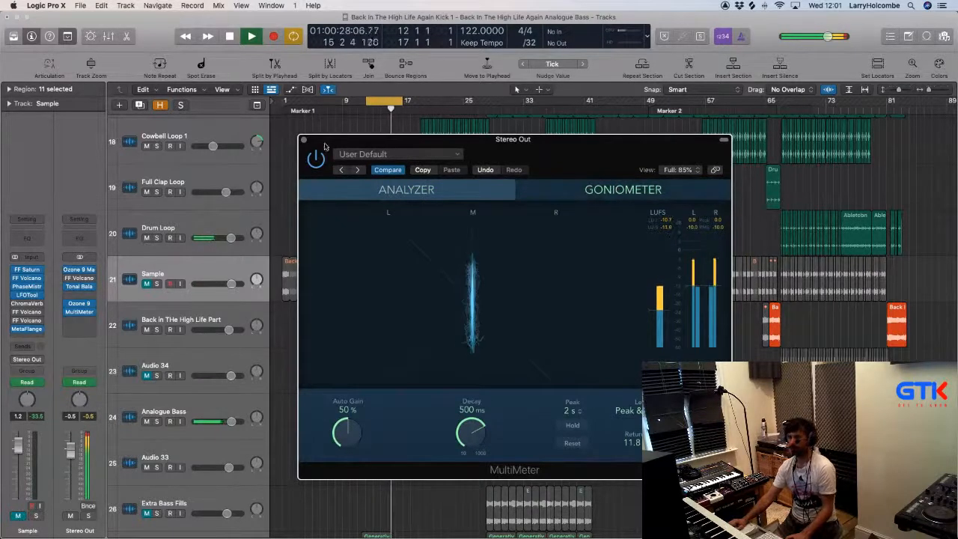
drag(324, 146, 412, 270)
scroll(329, 315, up, 15)
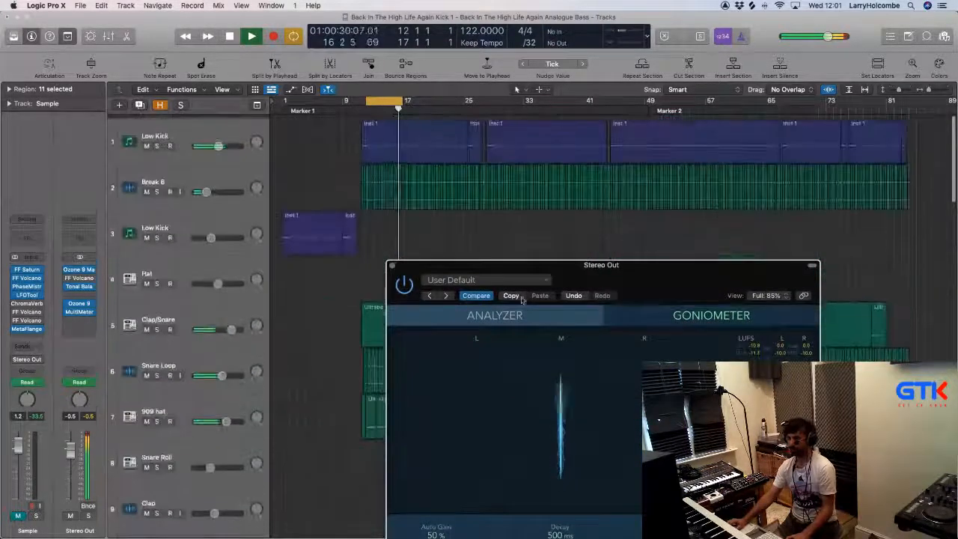
click(450, 225)
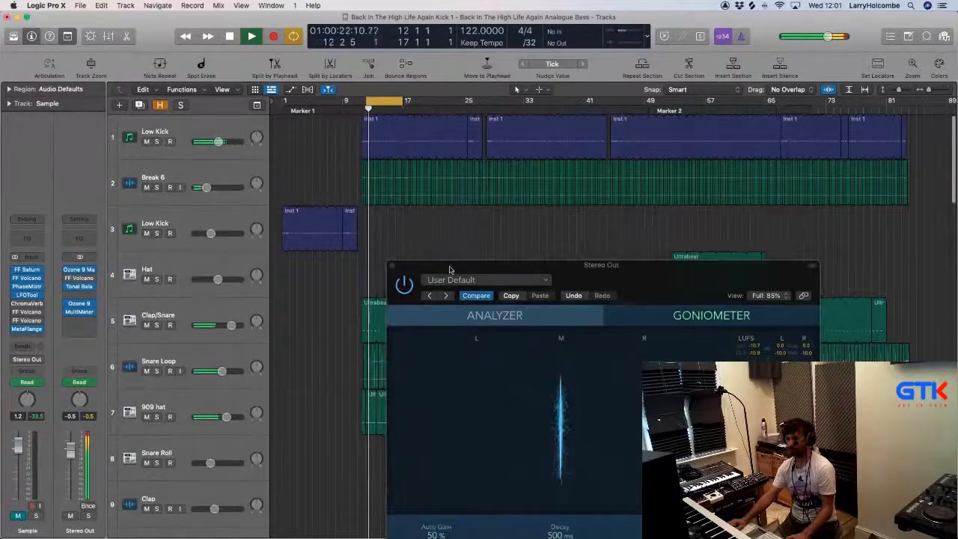
drag(450, 269, 560, 222)
Check the Clap/Snare track's stereo width on the goniometer by soloing it and muting it, restore it, and stop playback
click(157, 325)
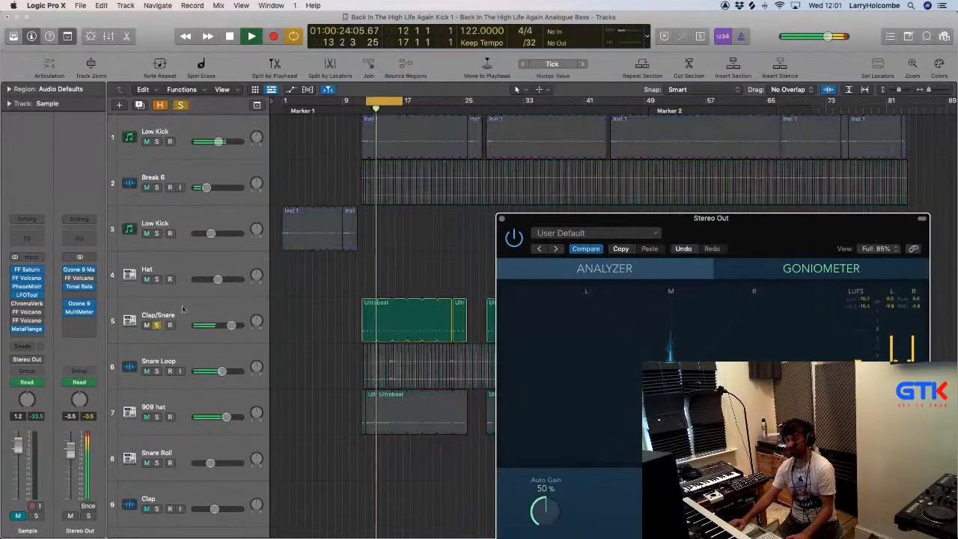
click(183, 309)
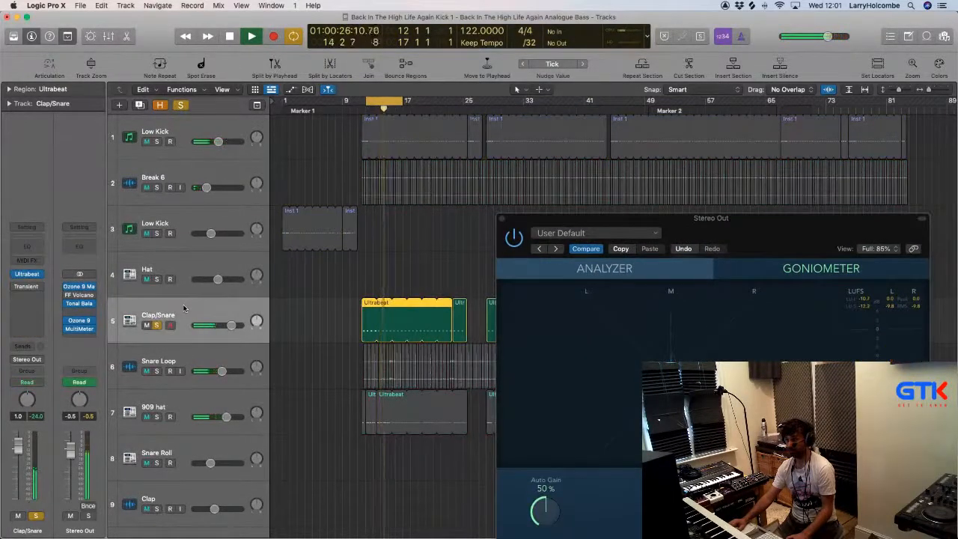
click(147, 326)
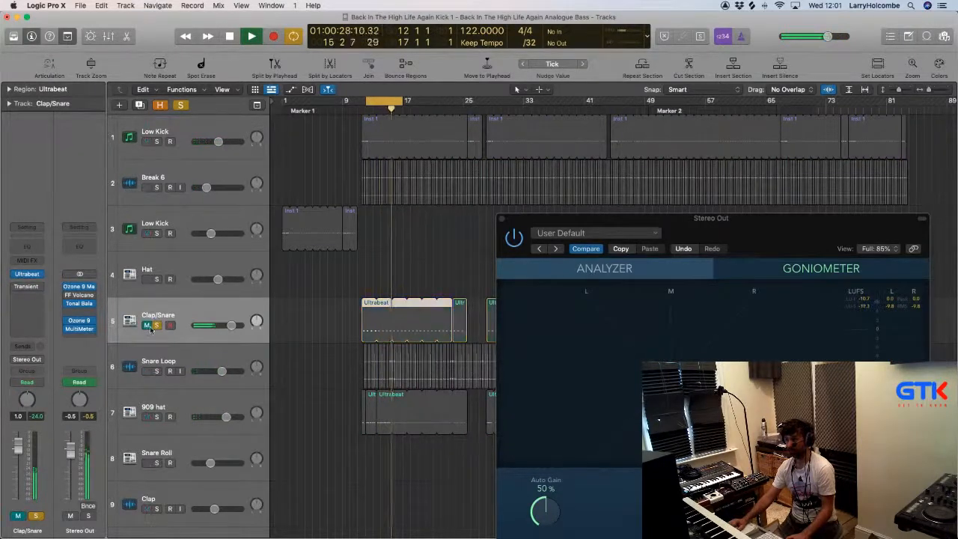
click(155, 326)
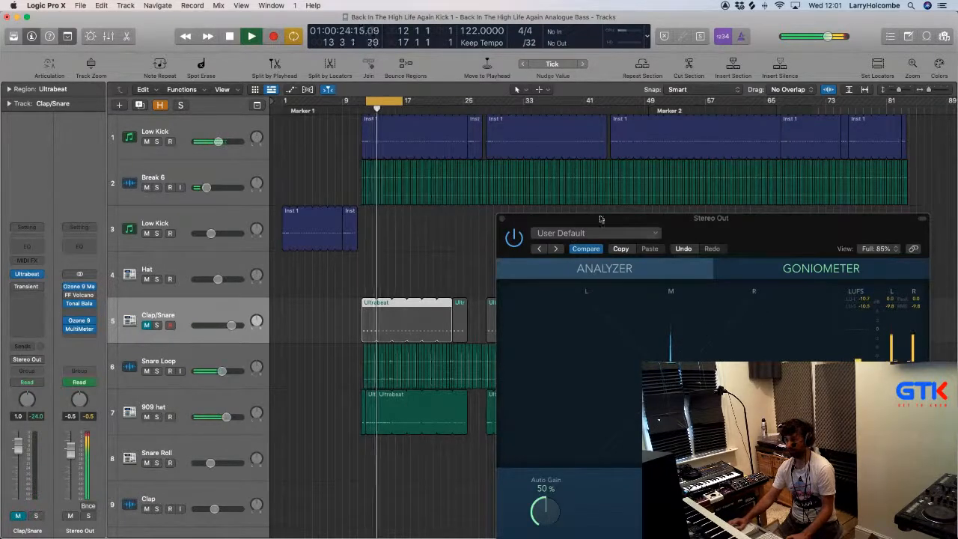
drag(600, 218, 610, 136)
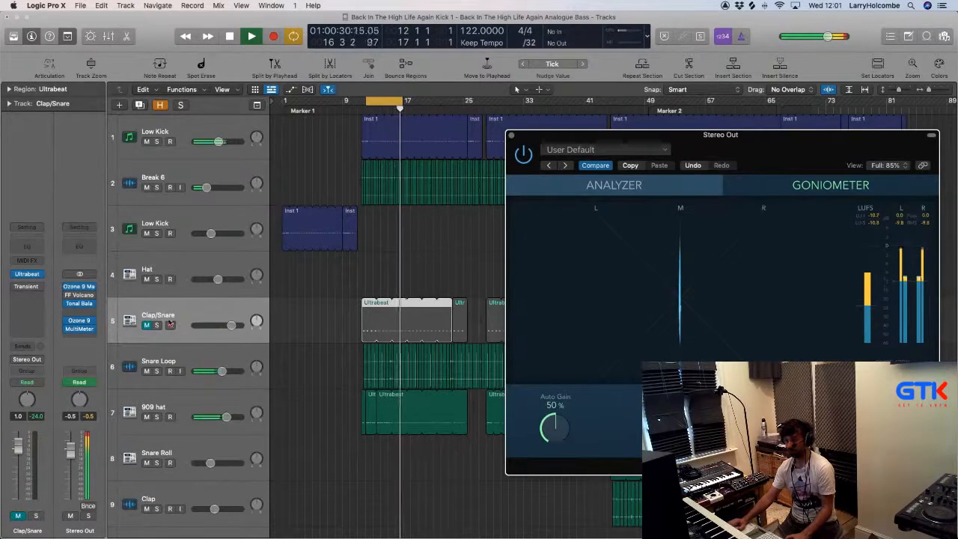
key(space)
click(146, 325)
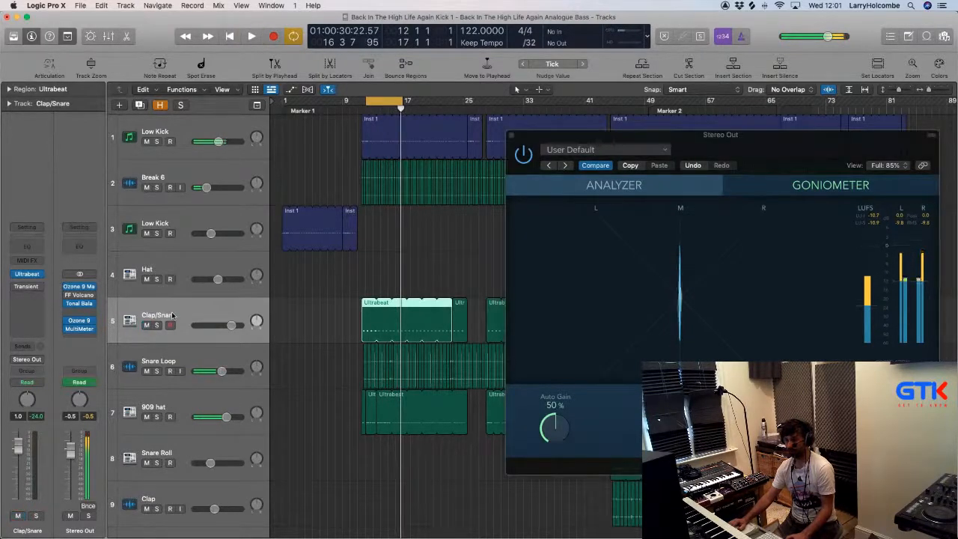
Insert a Gain plug-in on the Clap/Snare track, toggle its Mono setting, and close the Gain and MultiMeter windows
click(20, 309)
mouse_move(97, 323)
click(134, 324)
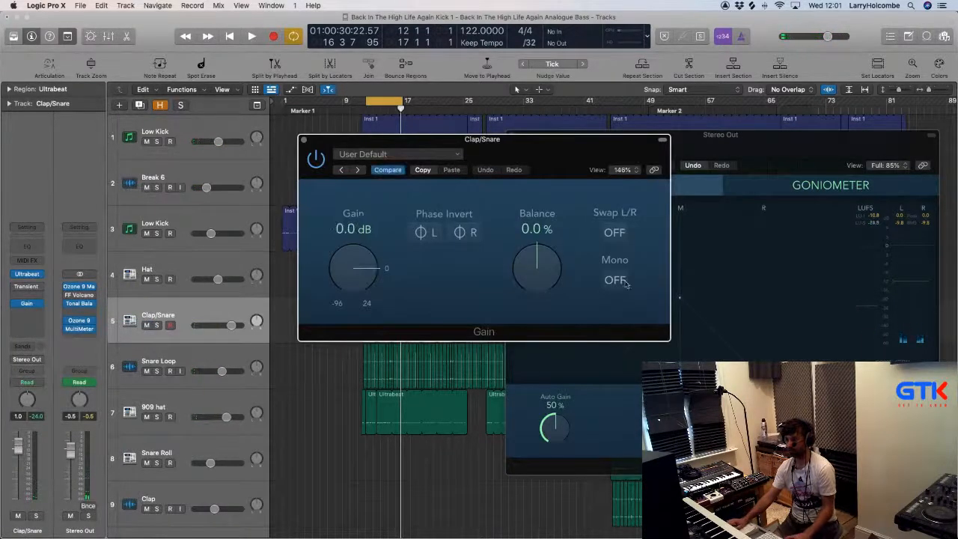
click(303, 140)
click(511, 137)
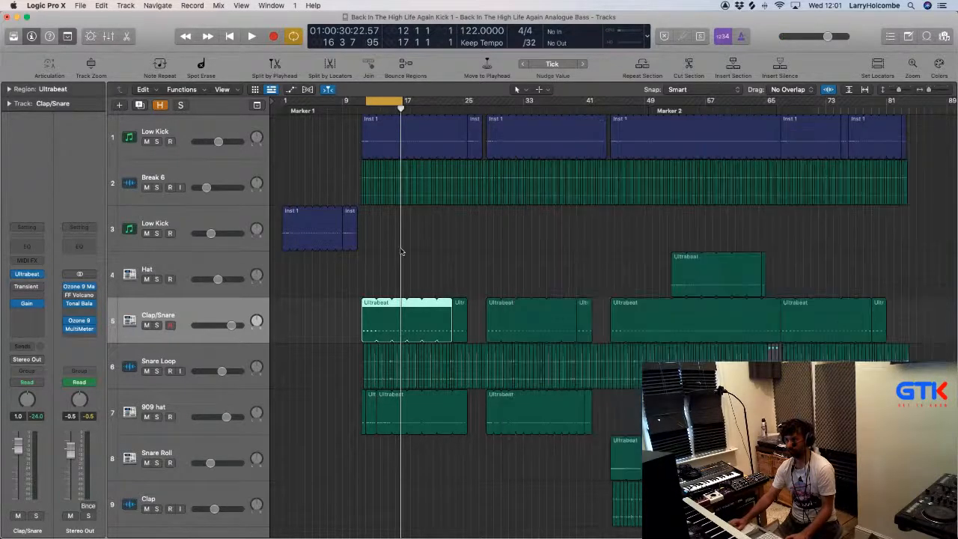
Play the cycled section and briefly solo the Clap/Snare track to hear it with the Gain plug-in
key(space)
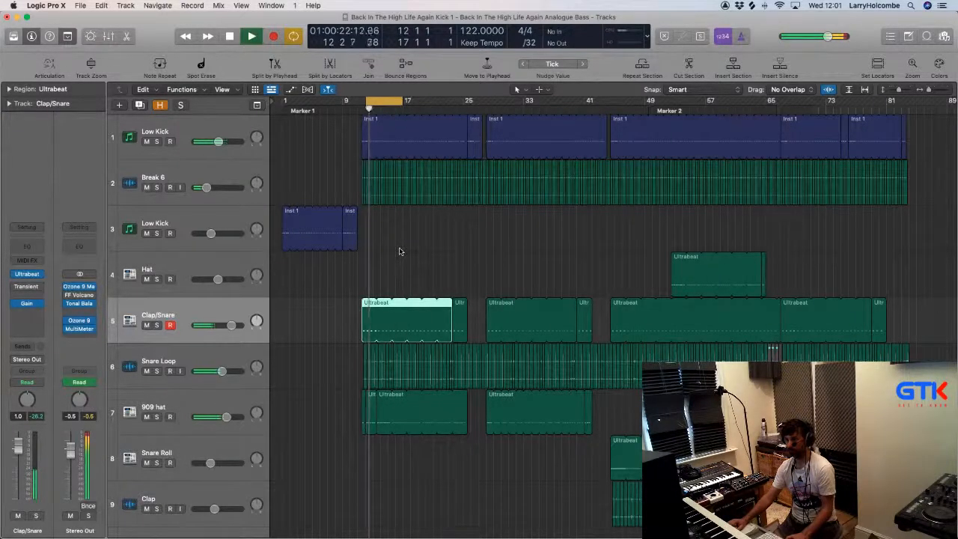
click(157, 325)
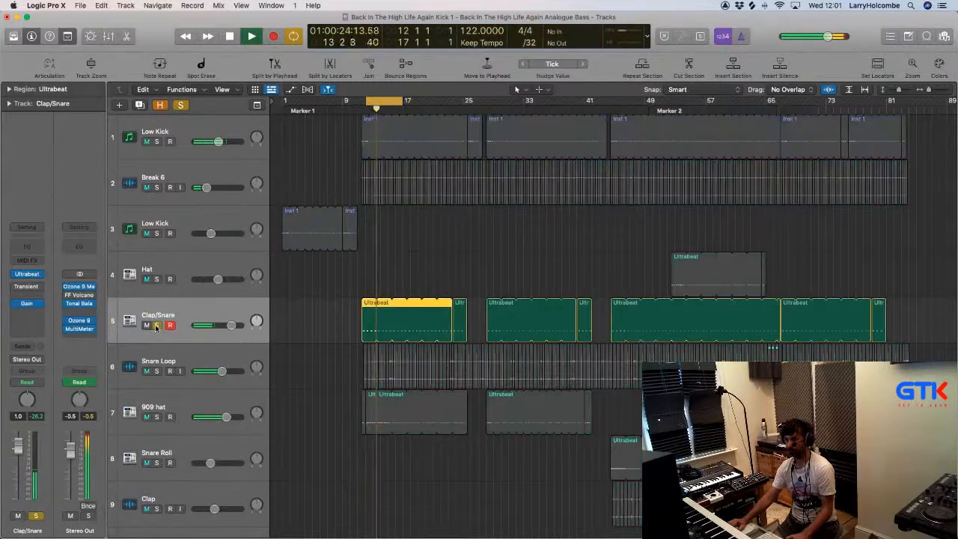
click(157, 325)
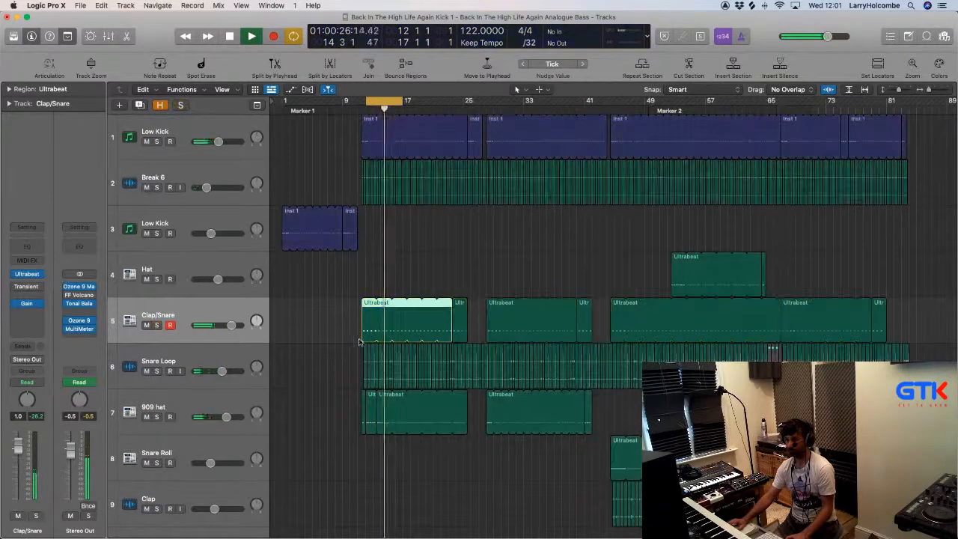
Unmute the Sample track, clear the region selection, and return to the drum tracks while the cycled section plays
scroll(360, 343, down, 10)
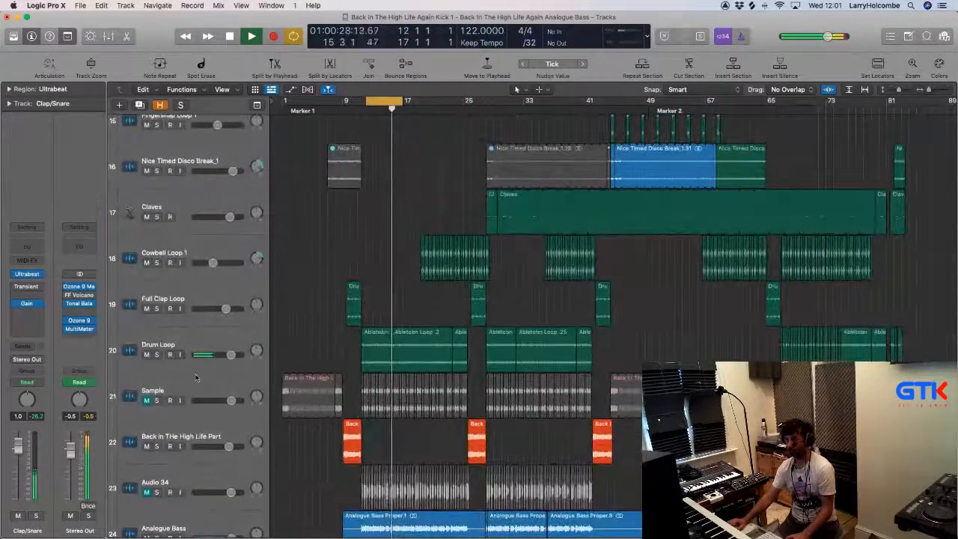
click(146, 401)
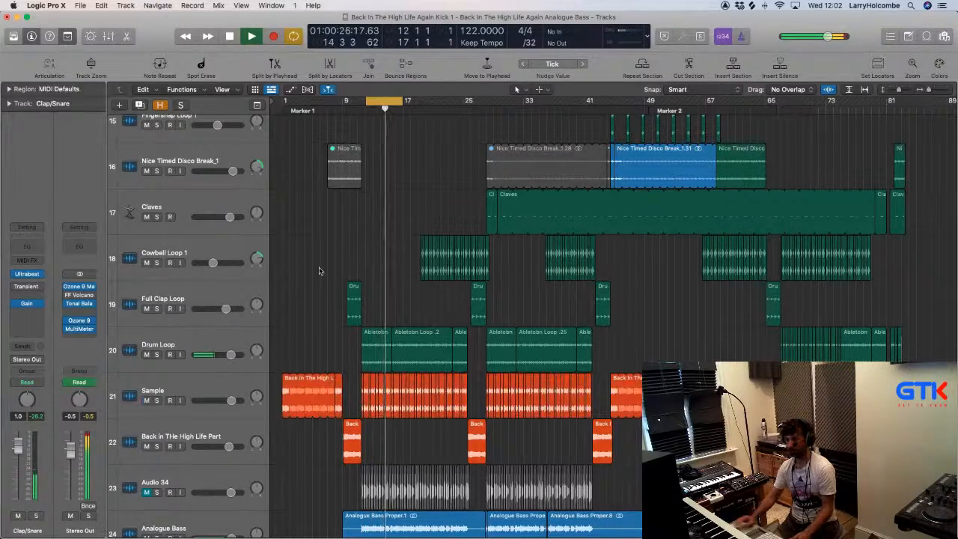
scroll(319, 267, up, 1)
scroll(319, 268, up, 3)
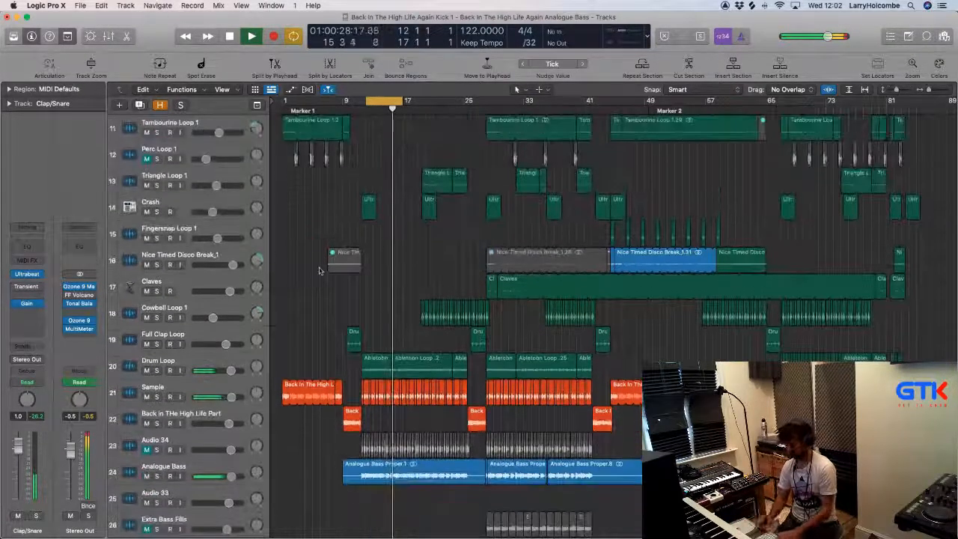
scroll(352, 210, up, 10)
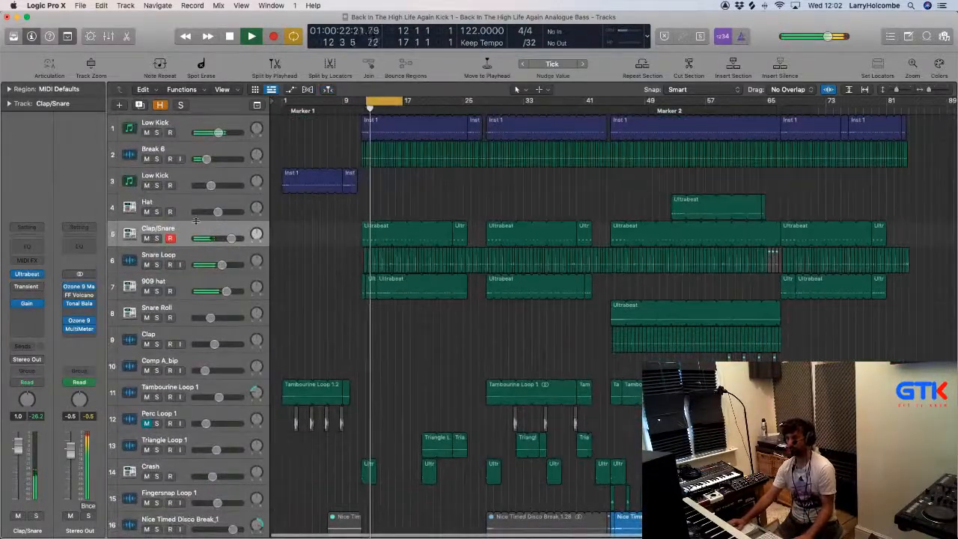
Bypass the Gain plug-in on the Clap/Snare track and audition the cycled section
click(148, 244)
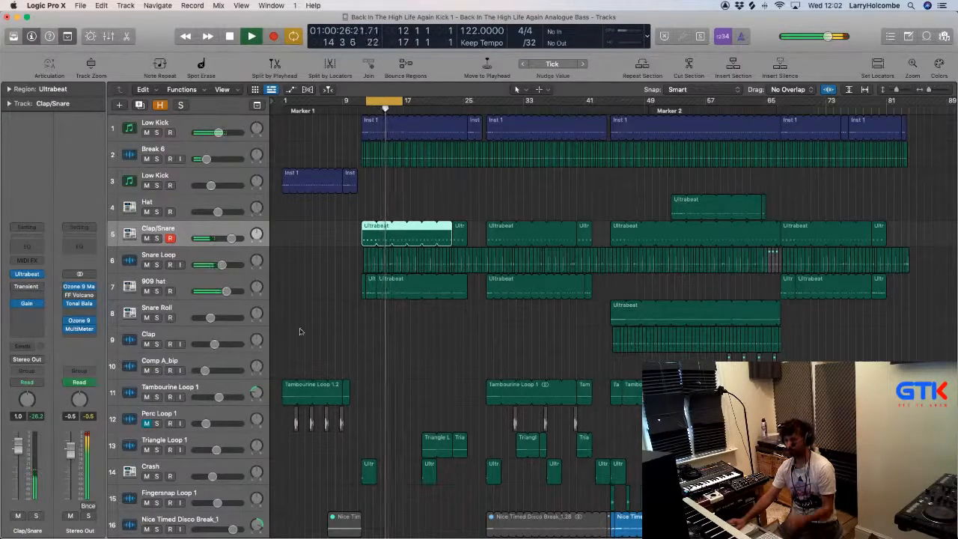
scroll(200, 264, down, 10)
scroll(200, 264, up, 10)
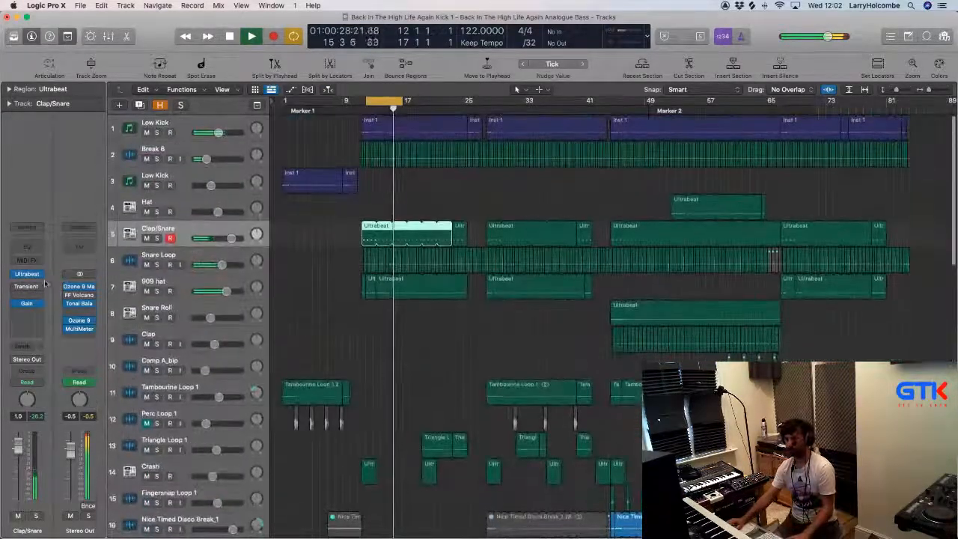
mouse_move(15, 304)
key(space)
key(space)
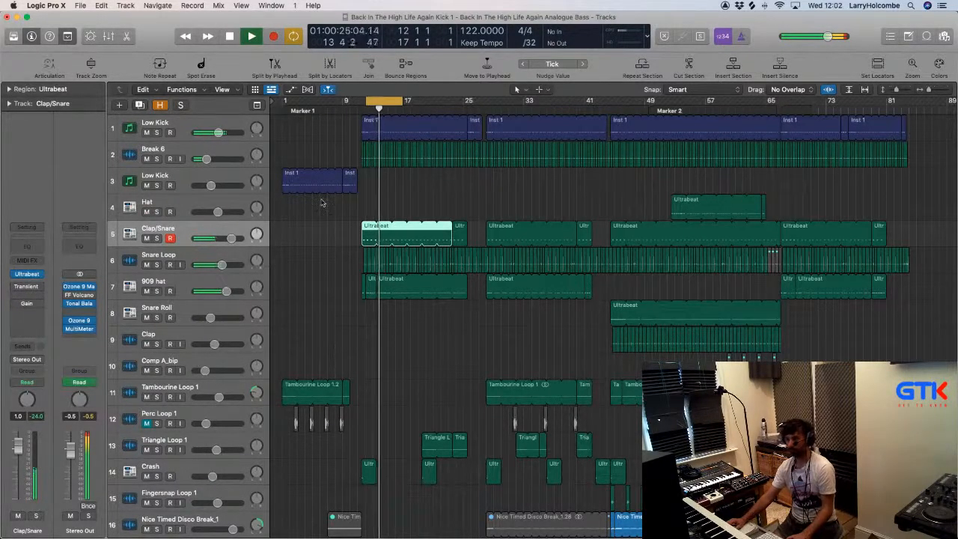
scroll(318, 262, down, 3)
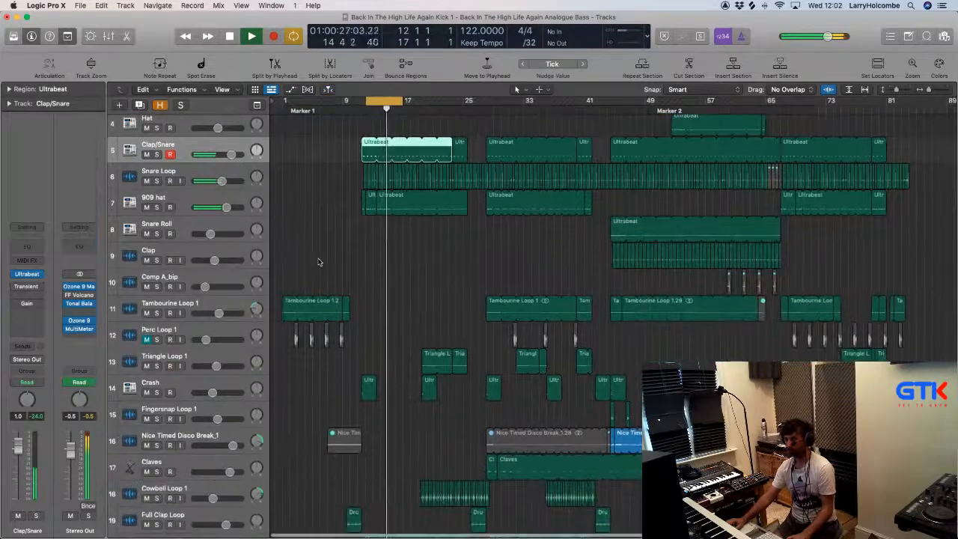
scroll(318, 262, down, 3)
scroll(318, 262, up, 6)
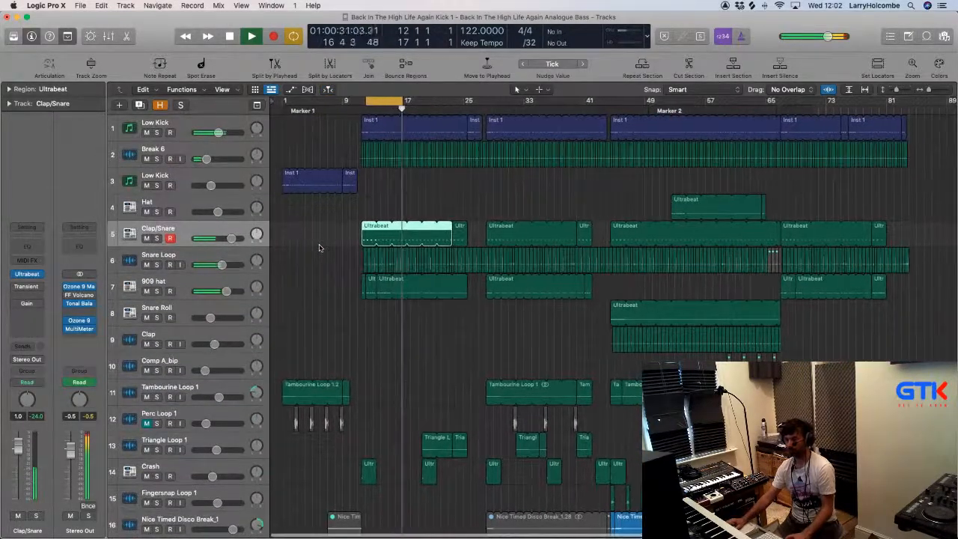
key(space)
Insert the Ozone 9 Imager plug-in at the end of the Sample track's effects chain
scroll(318, 248, down, 5)
scroll(319, 247, down, 5)
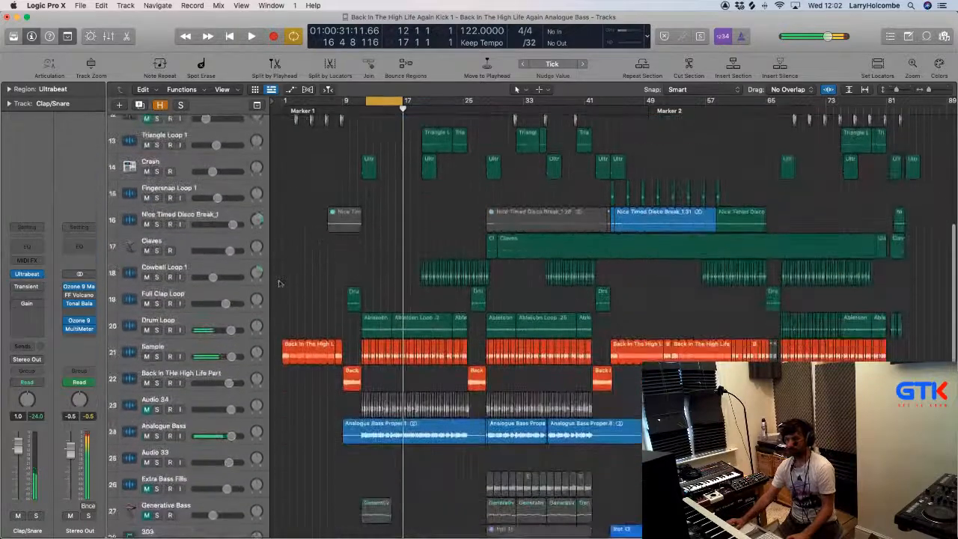
click(201, 356)
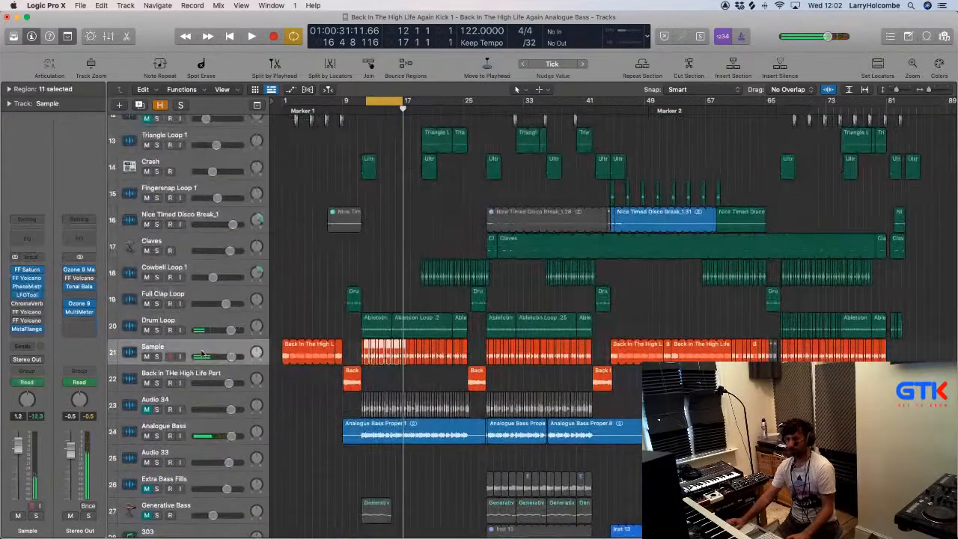
click(39, 335)
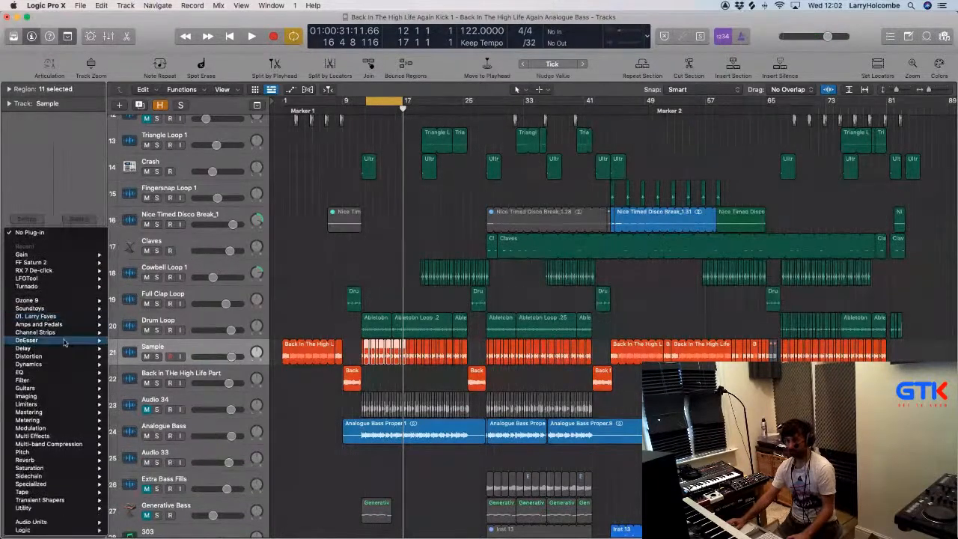
mouse_move(59, 396)
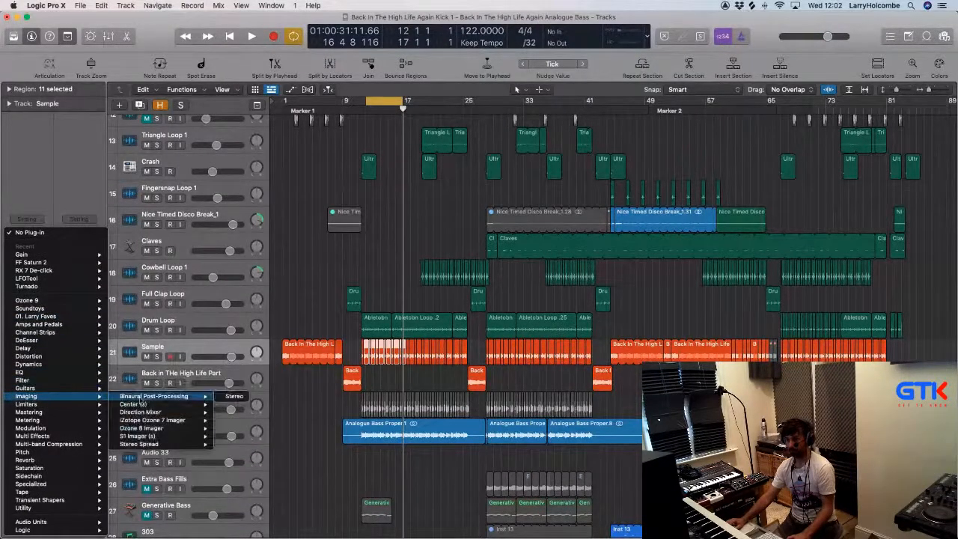
mouse_move(78, 301)
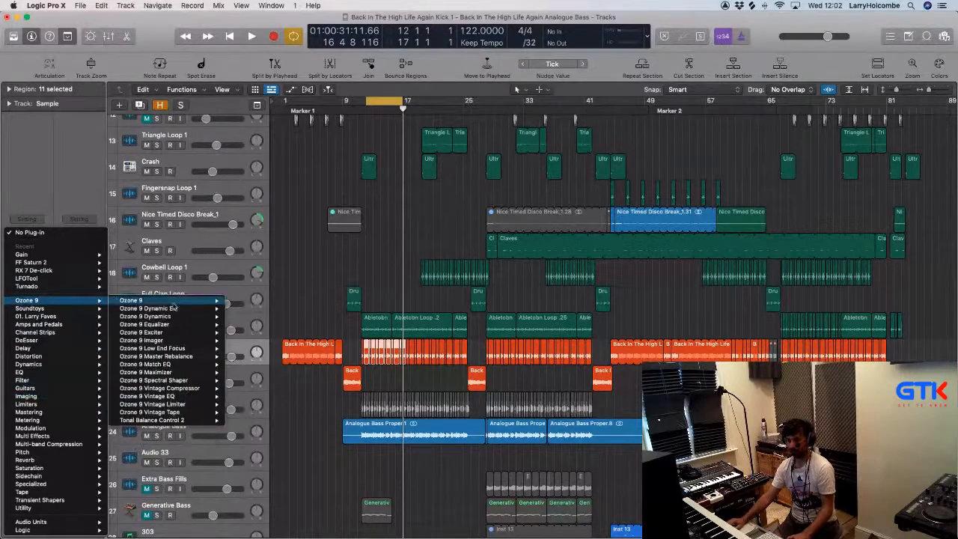
mouse_move(165, 341)
click(244, 341)
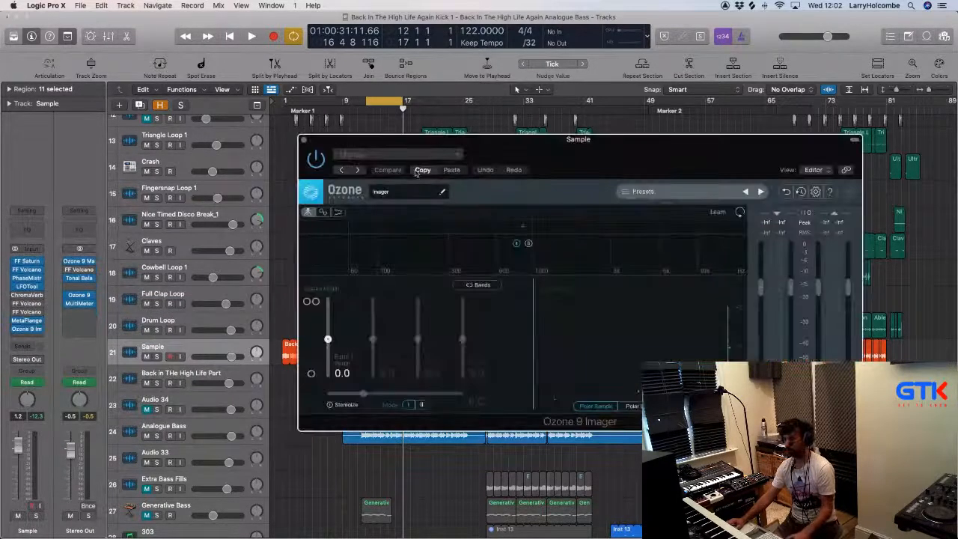
drag(432, 140, 400, 135)
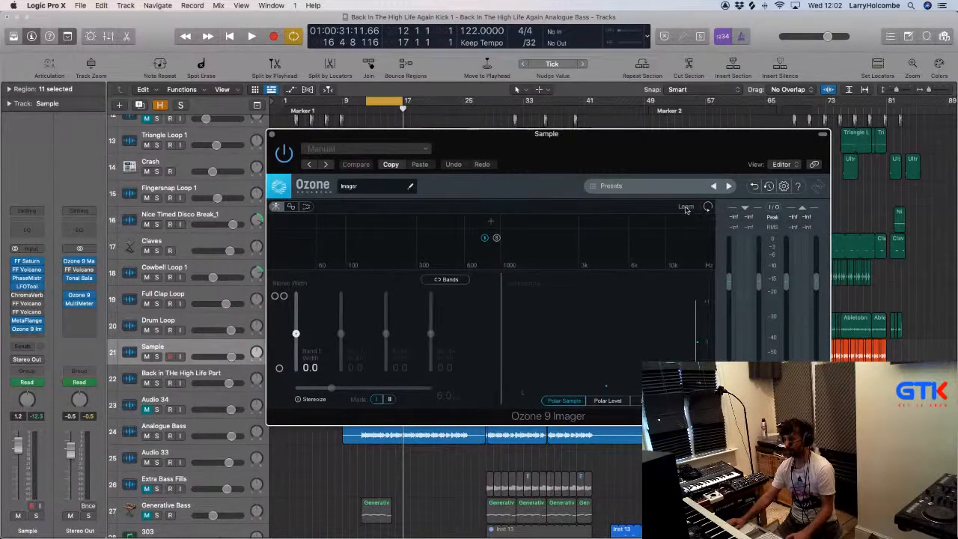
Split the Imager into four frequency bands and let Learn set the crossovers while the cycled section plays
key(space)
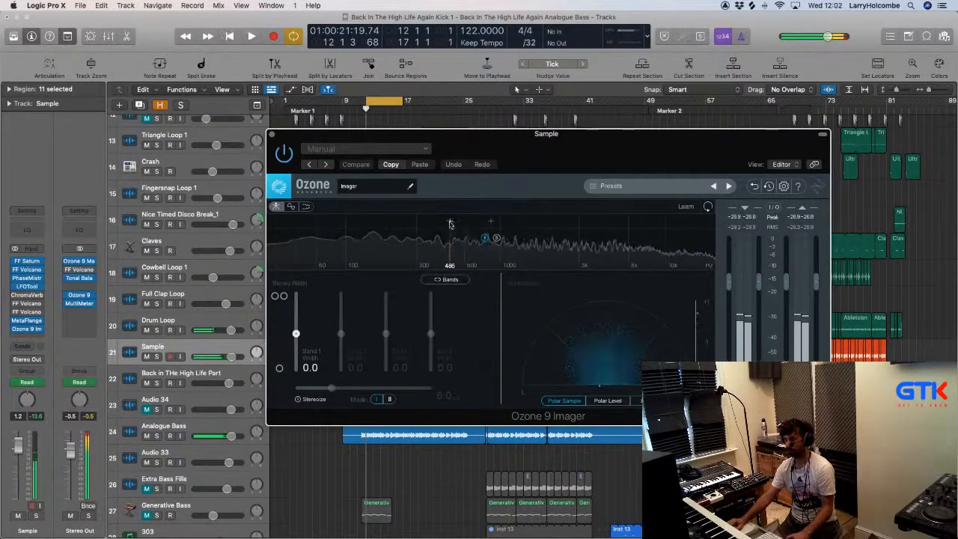
click(449, 222)
click(571, 221)
click(626, 222)
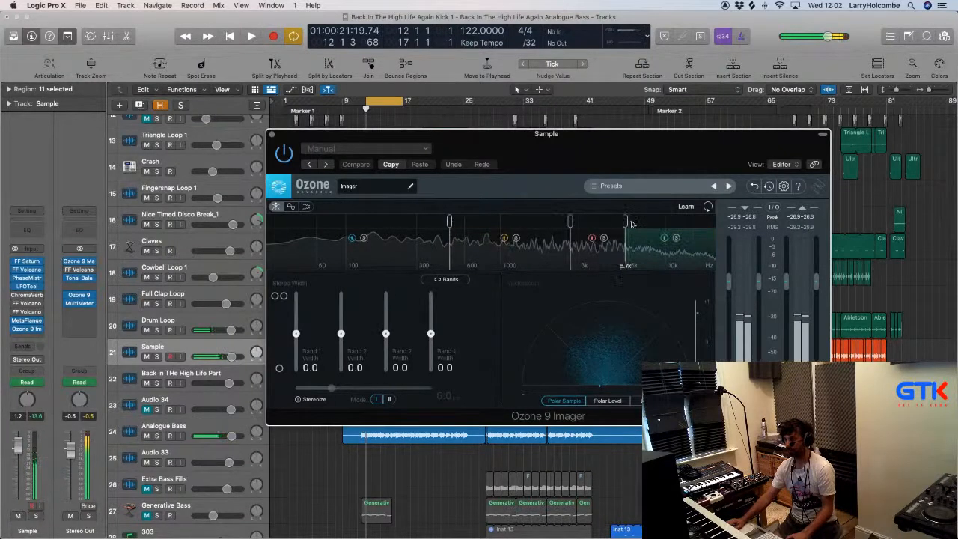
click(688, 207)
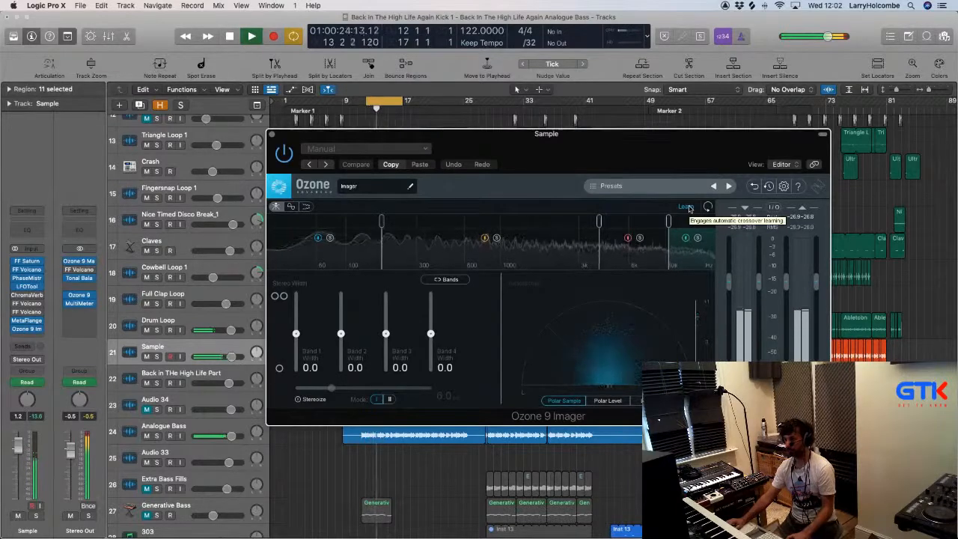
click(688, 207)
key(space)
Raise the Imager's Band 4 width to 100 and enable Stereoize in mode II
drag(431, 333, 431, 320)
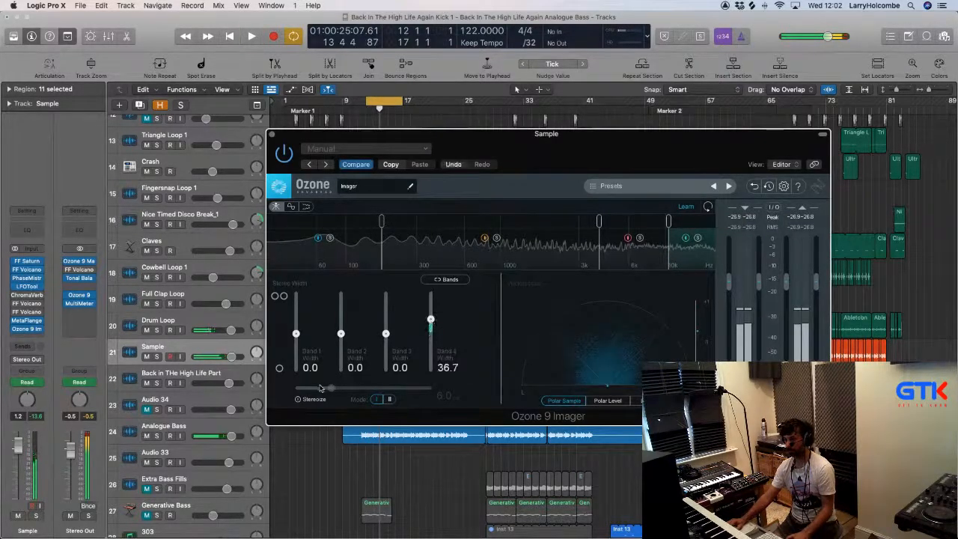
click(298, 400)
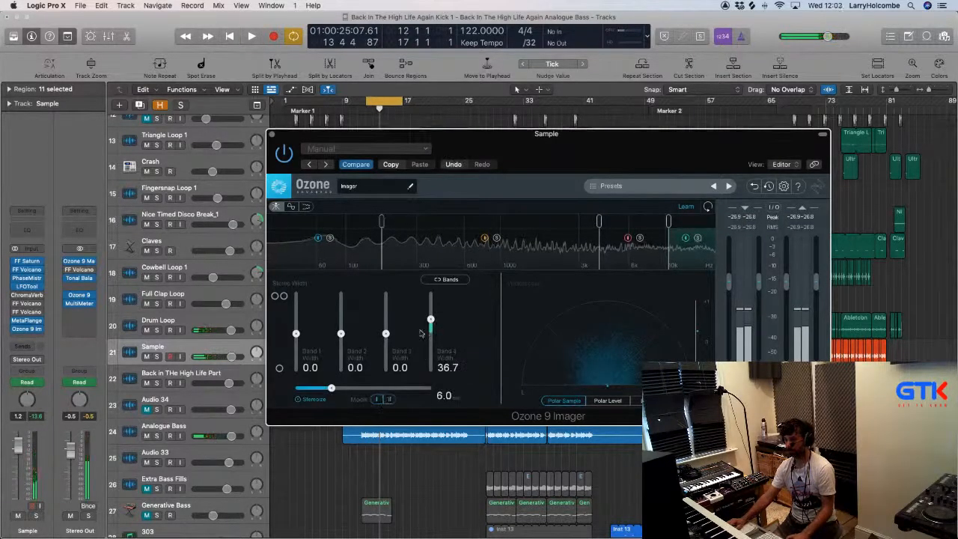
key(space)
drag(431, 321, 431, 316)
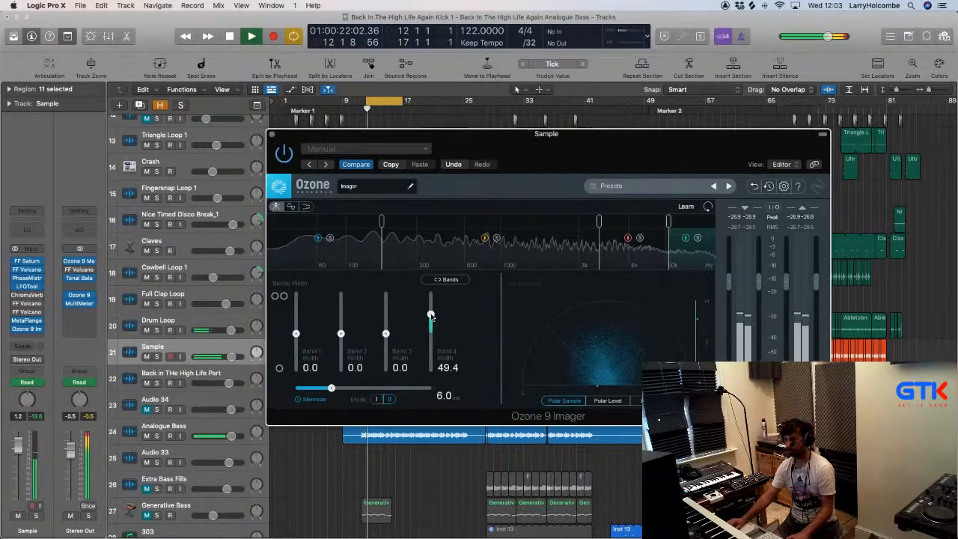
drag(430, 315, 431, 294)
Set the Stereoize amount to 20.0 ms and move the highest crossover to just below 10 kHz
drag(669, 221, 588, 221)
drag(331, 388, 433, 388)
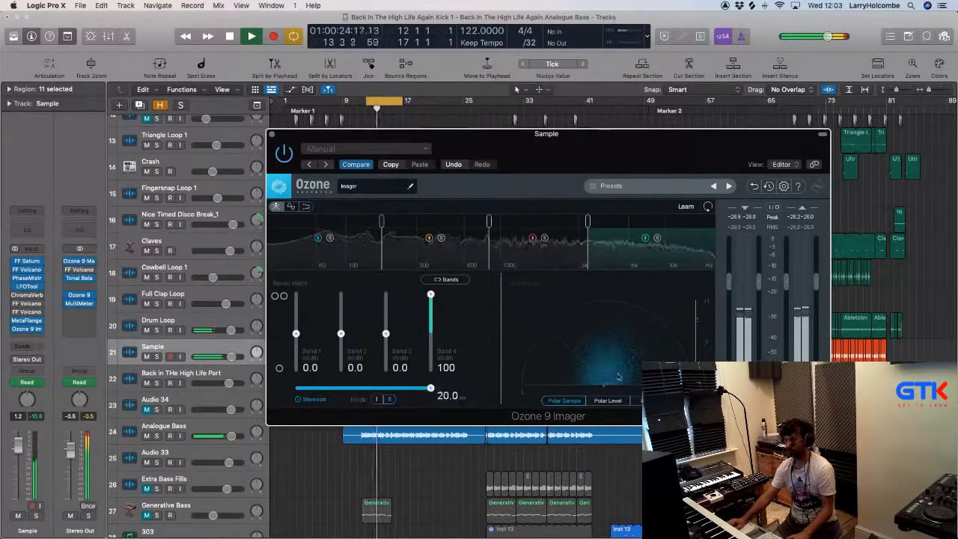
drag(590, 221, 664, 222)
Compare the Sample track with the Imager bypassed and re-enabled during playback
key(space)
key(space)
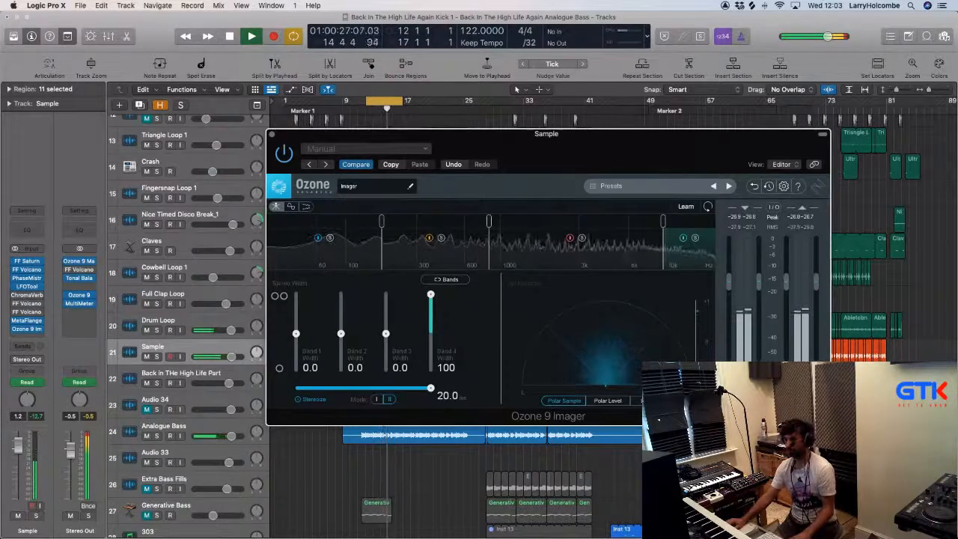
click(787, 400)
key(space)
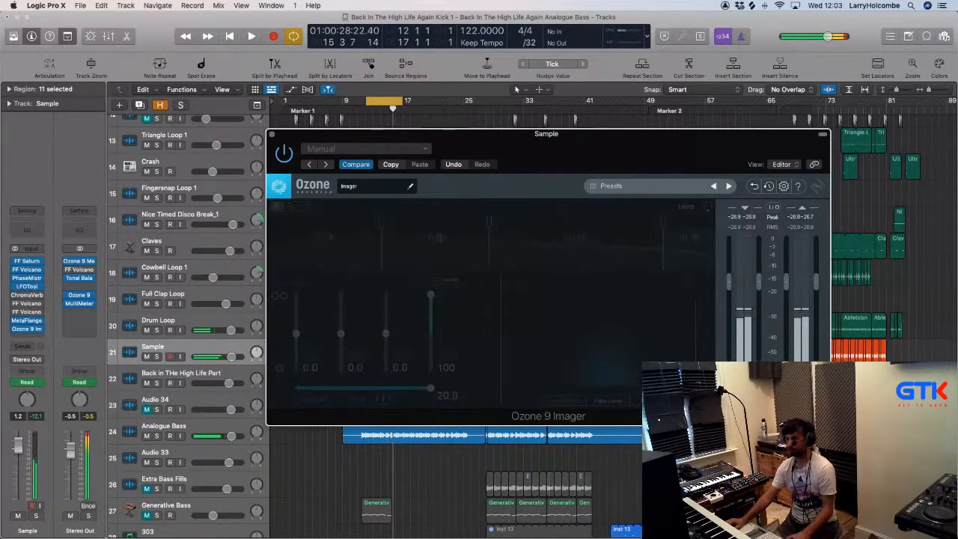
key(space)
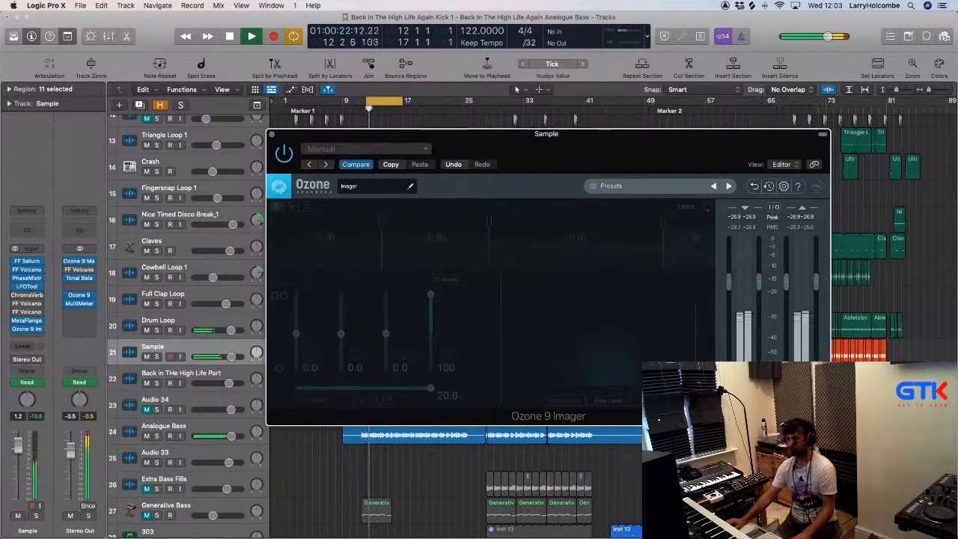
click(788, 400)
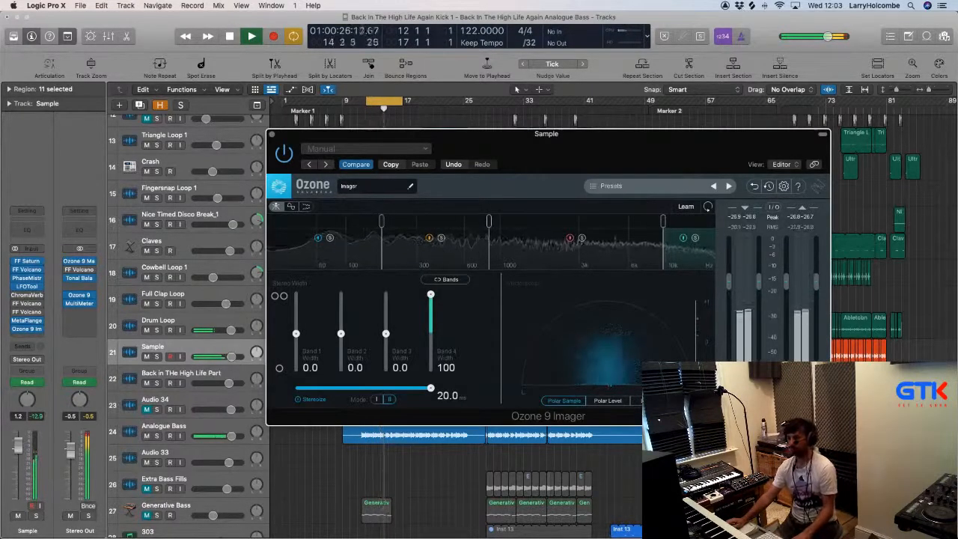
Audition Stereoize mode II, set the Imager's Band 4 width to 93.7, and close the plug-in window
drag(431, 294, 431, 311)
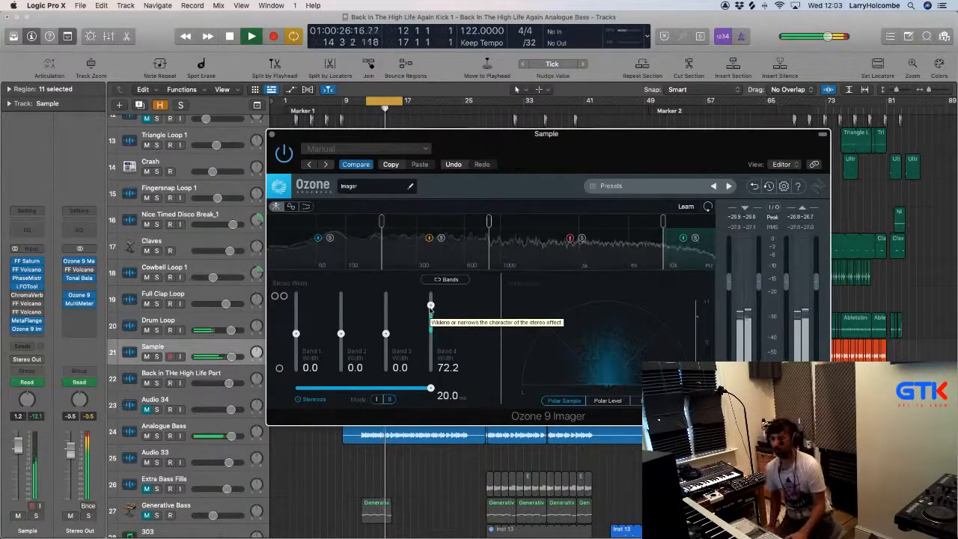
key(space)
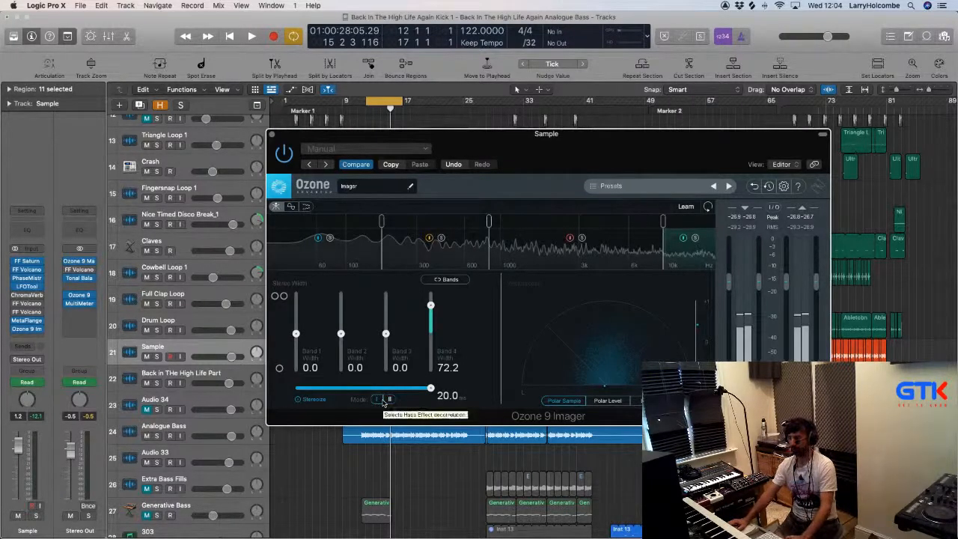
key(space)
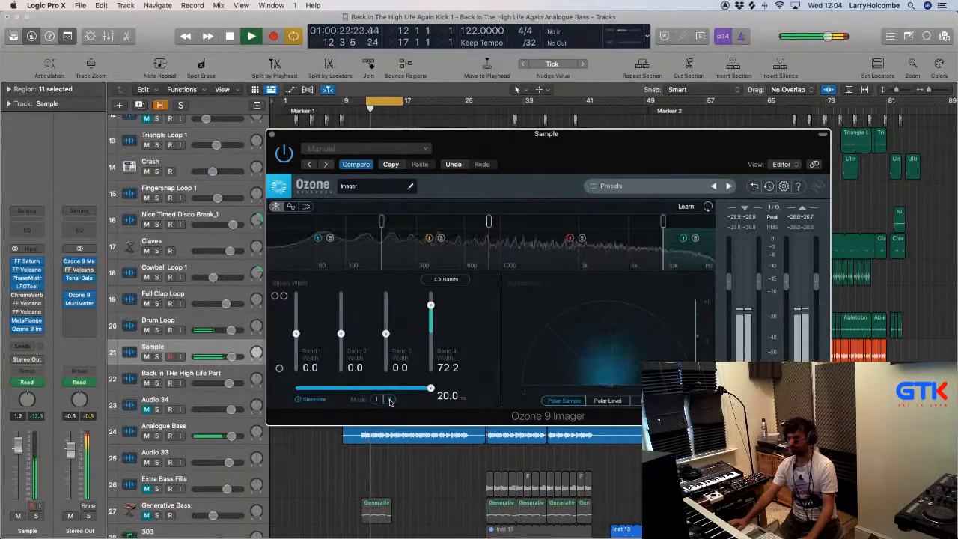
click(389, 399)
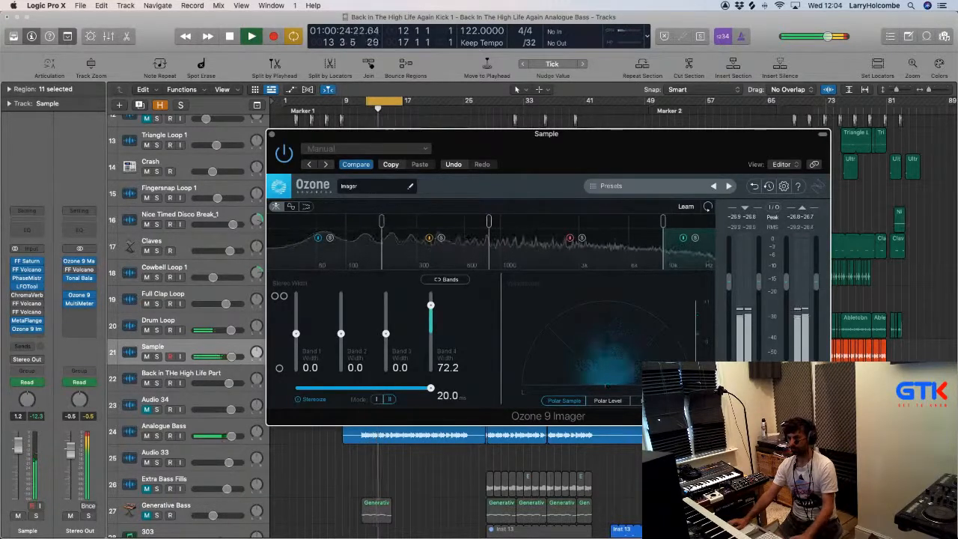
click(612, 185)
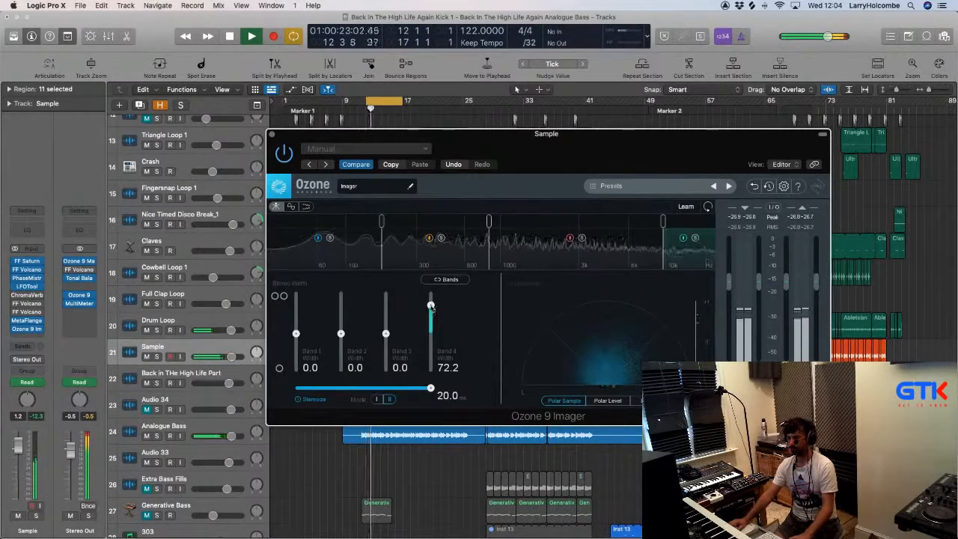
drag(430, 305, 432, 300)
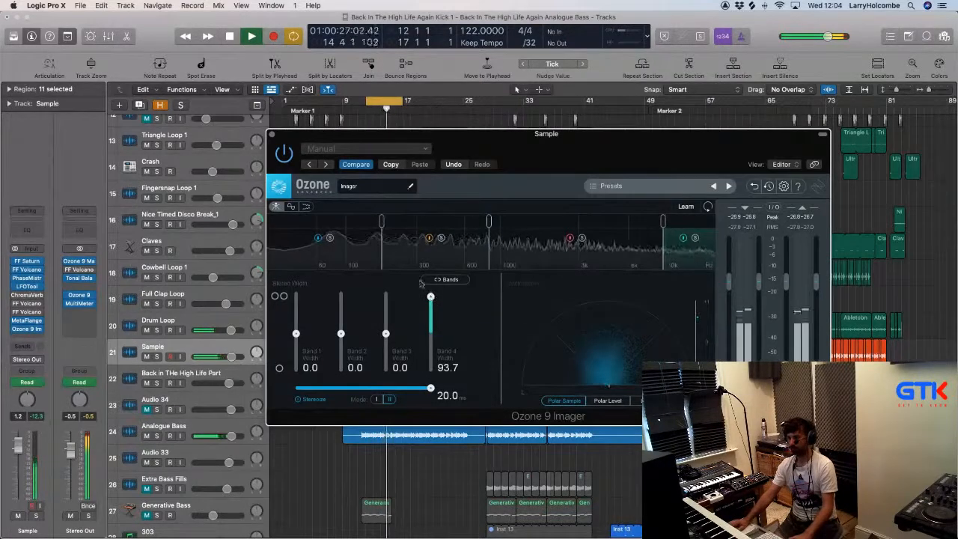
key(super+w)
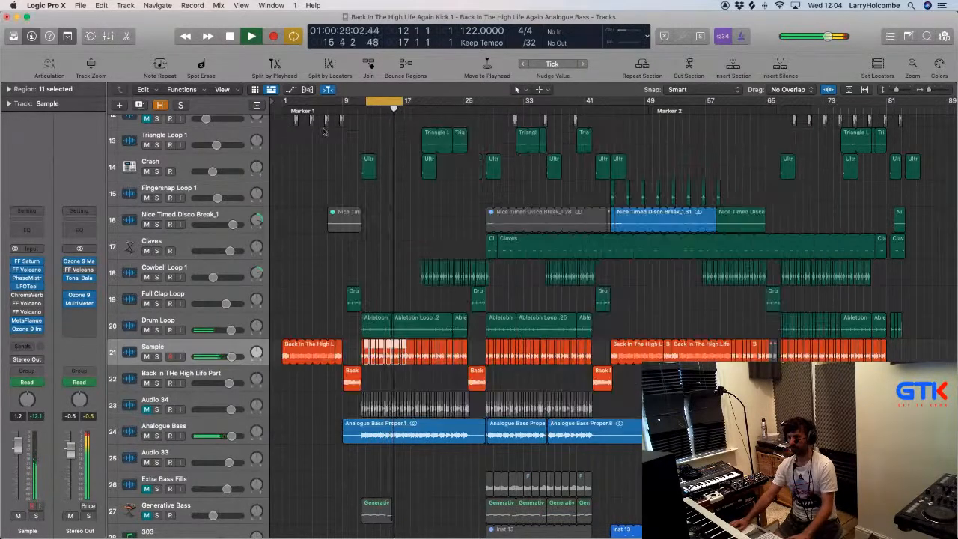
Deselect the Sample regions, then stop playback and turn off the cycle range
click(322, 150)
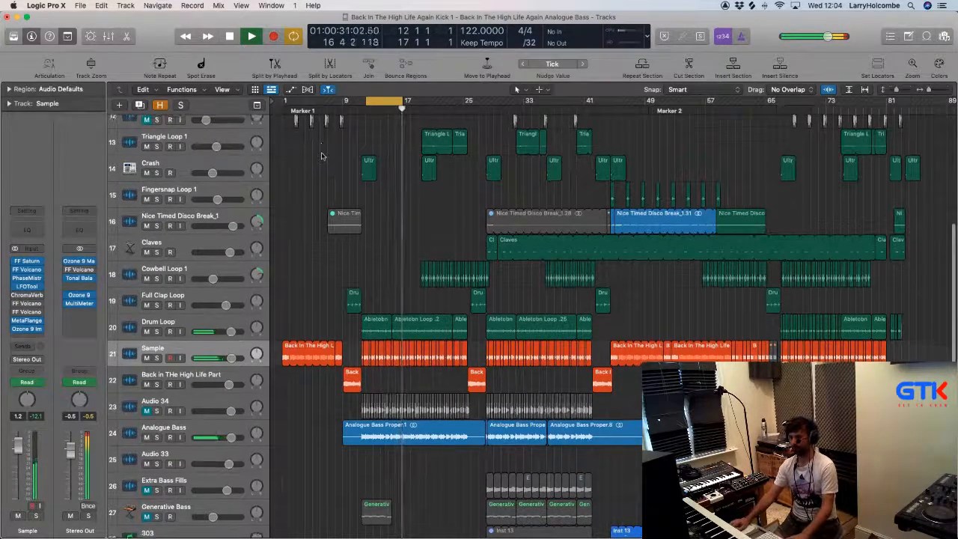
scroll(321, 158, up, 1)
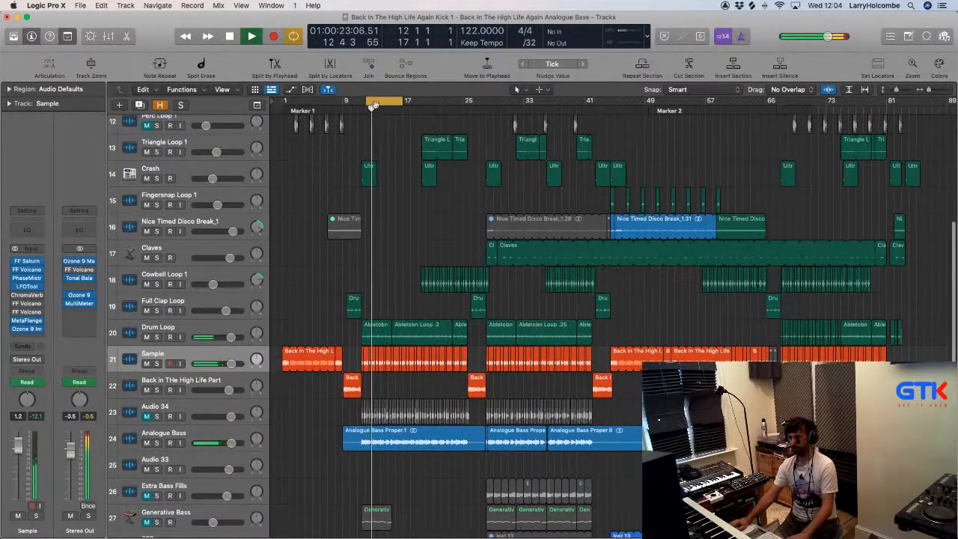
key(space)
click(378, 100)
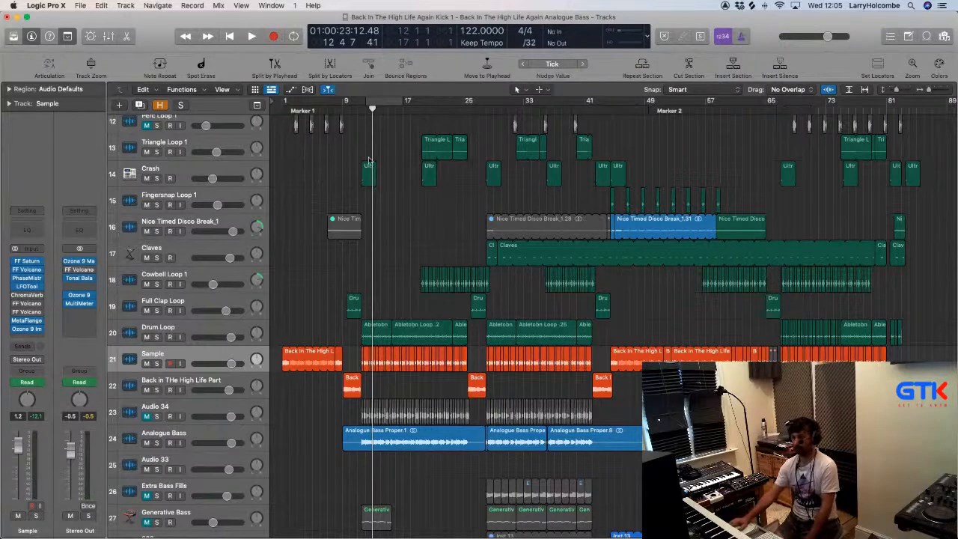
Select the 303 track and start playback from bar 45
click(199, 435)
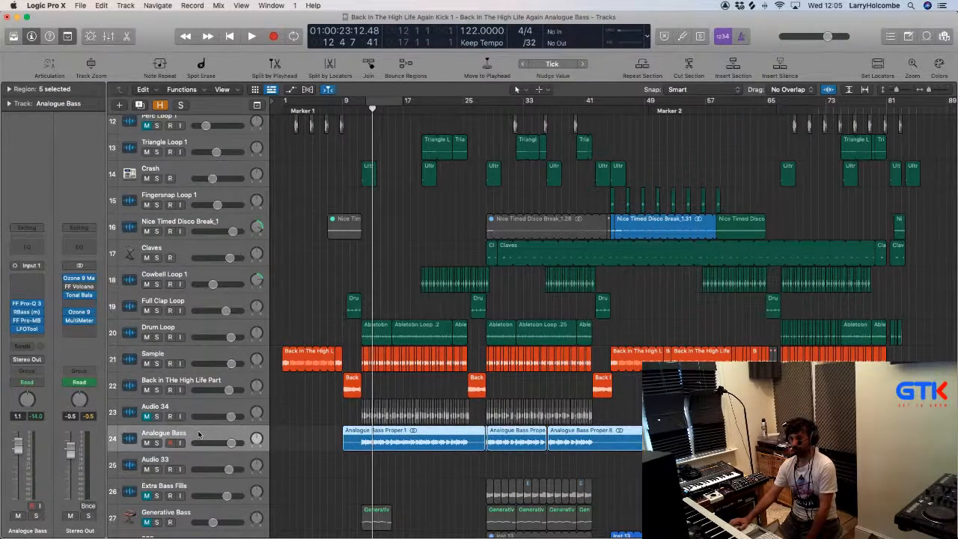
scroll(323, 390, down, 6)
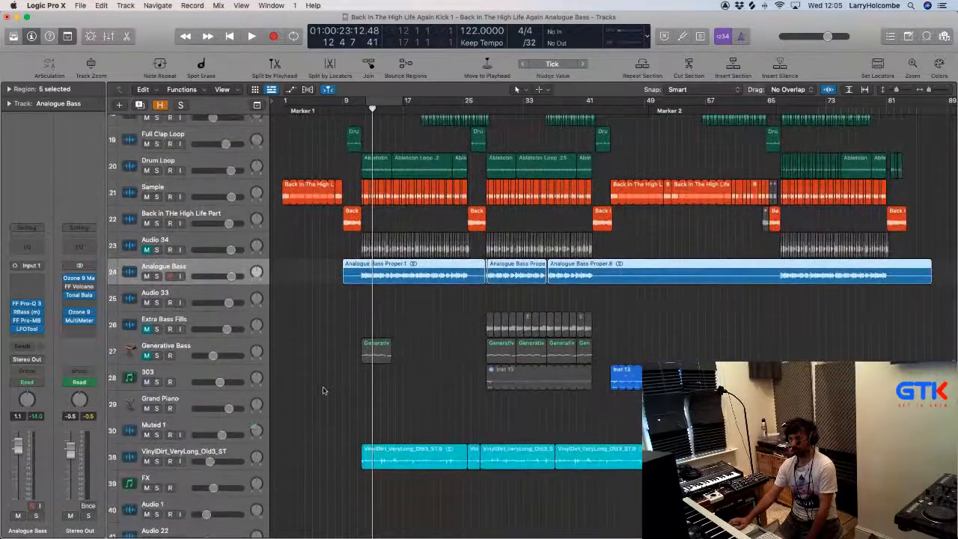
scroll(228, 368, down, 1)
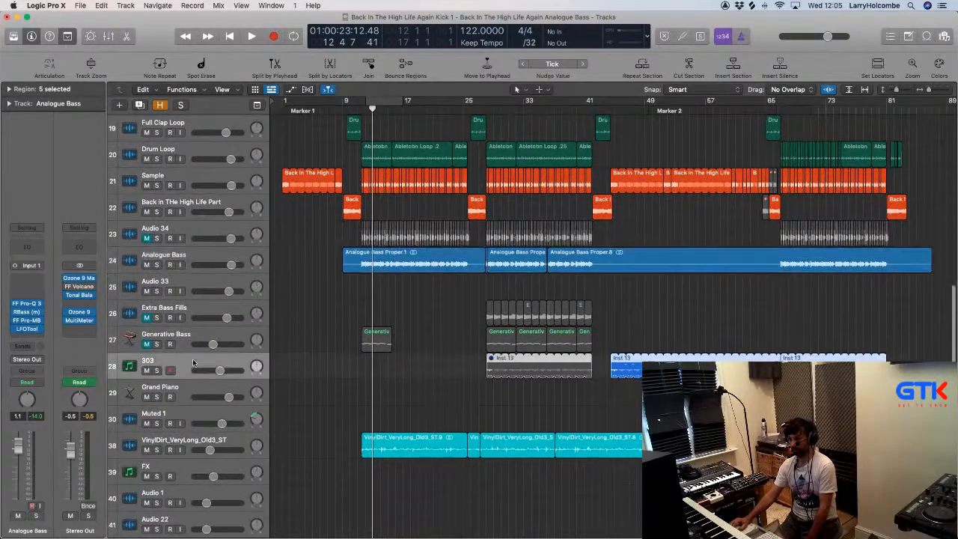
click(195, 365)
click(614, 109)
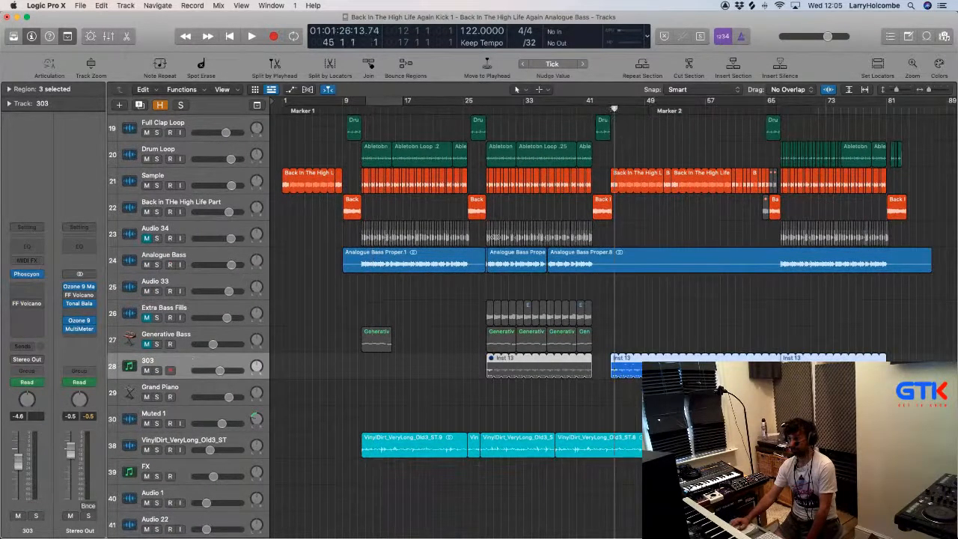
key(space)
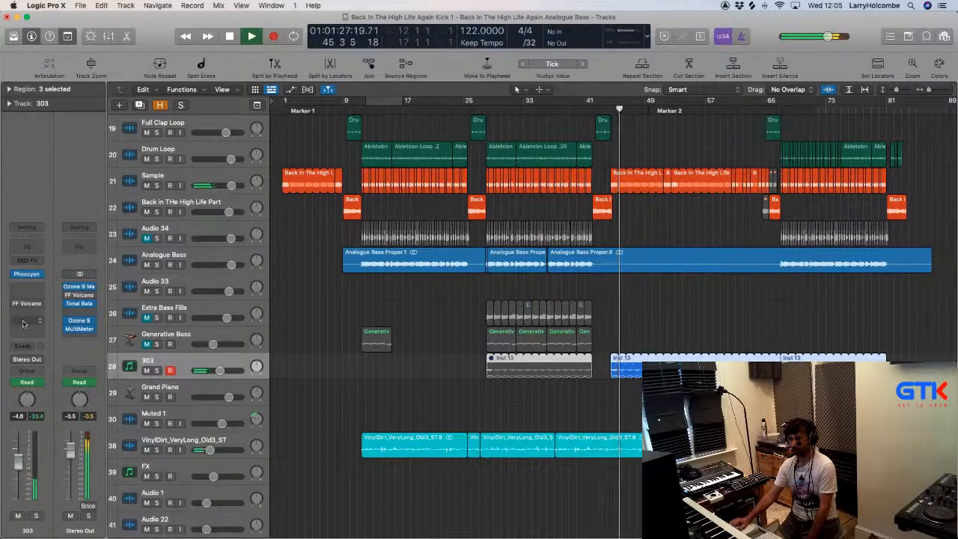
Solo the 303 track, check its stereo image in the Stereo Out MultiMeter's goniometer, and unsolo it
key(s)
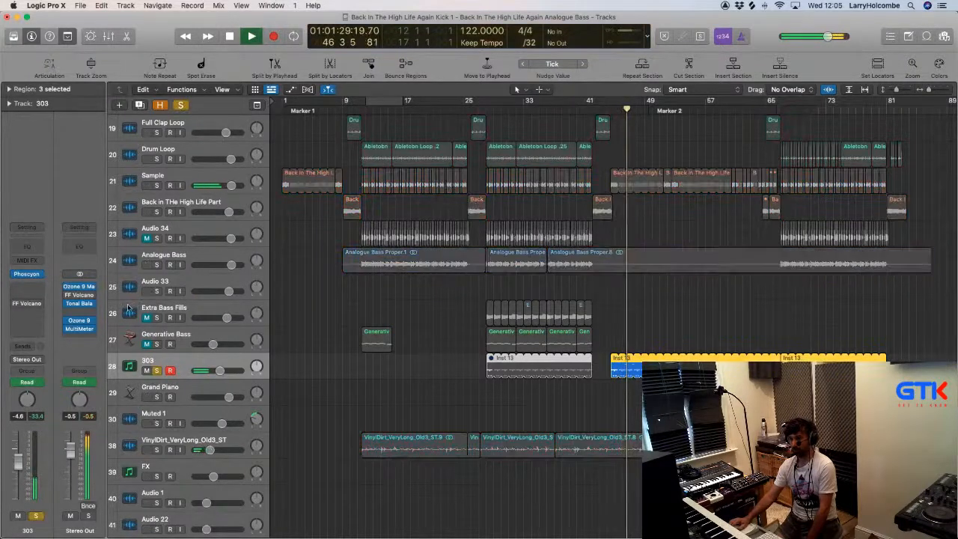
click(86, 330)
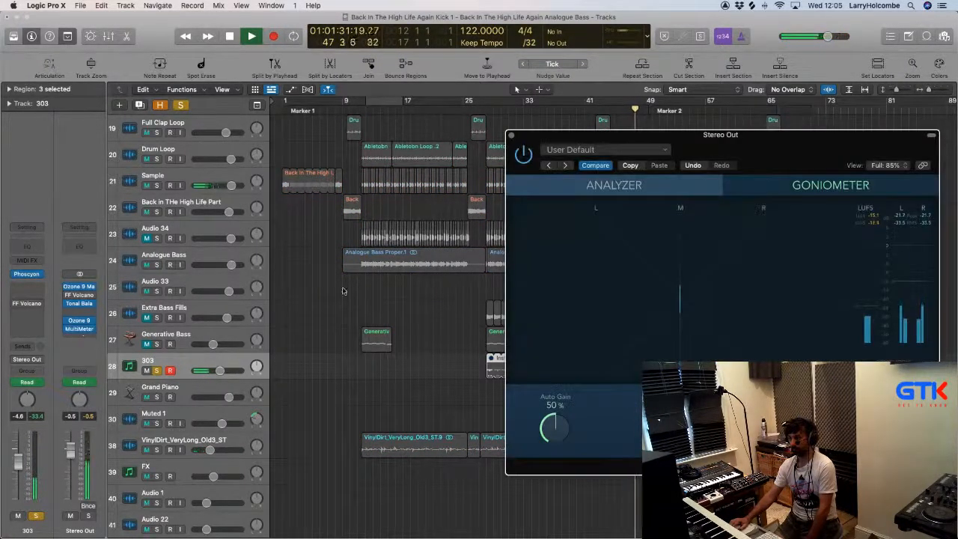
key(v)
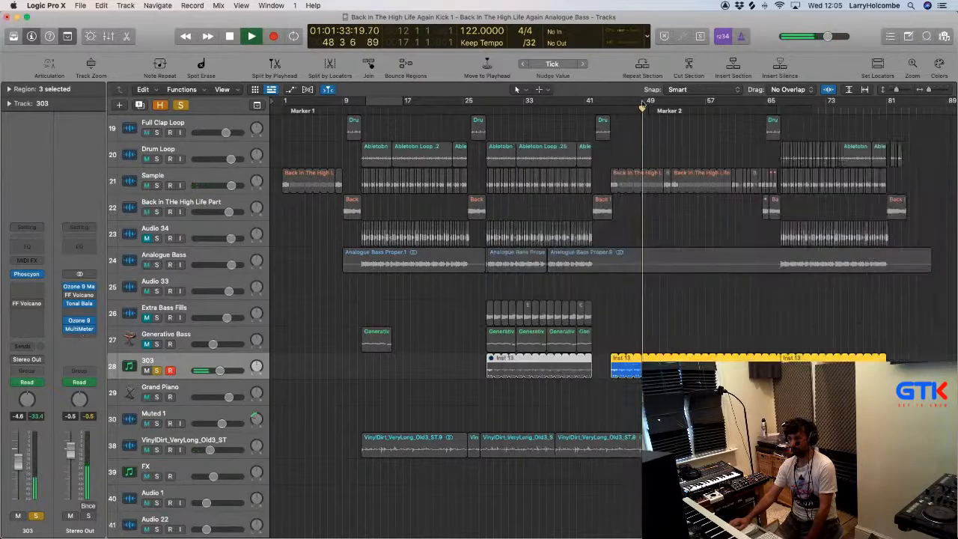
click(156, 370)
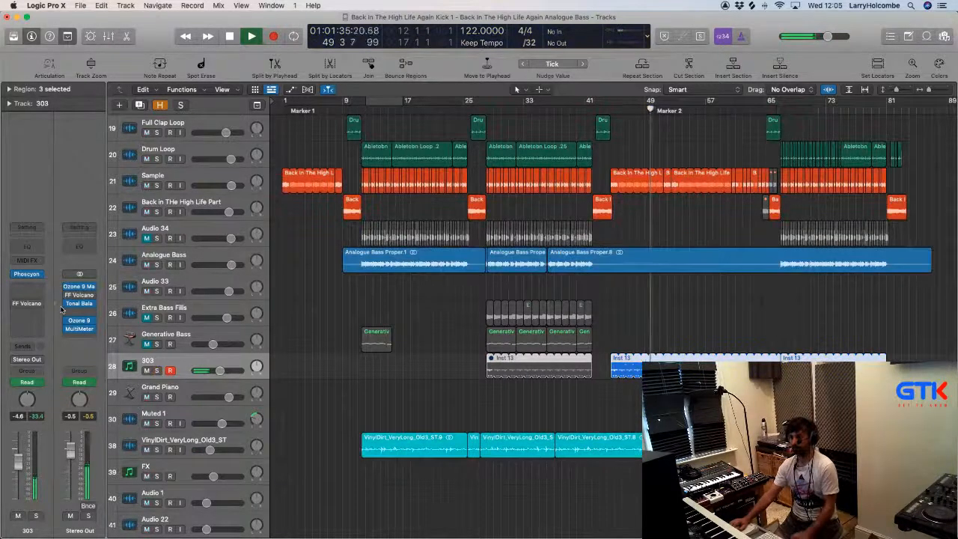
Set a cycle range starting at bar 57 and insert a stereo Sample Delay before the Volcano plug-in on the 303 channel
drag(706, 100, 767, 109)
click(15, 291)
scroll(30, 337, down, 1)
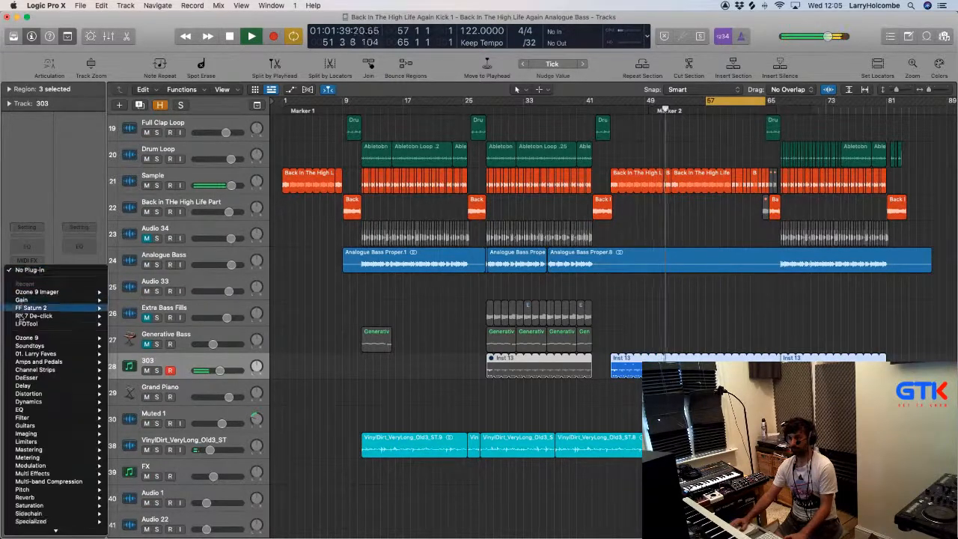
mouse_move(22, 385)
mouse_move(152, 442)
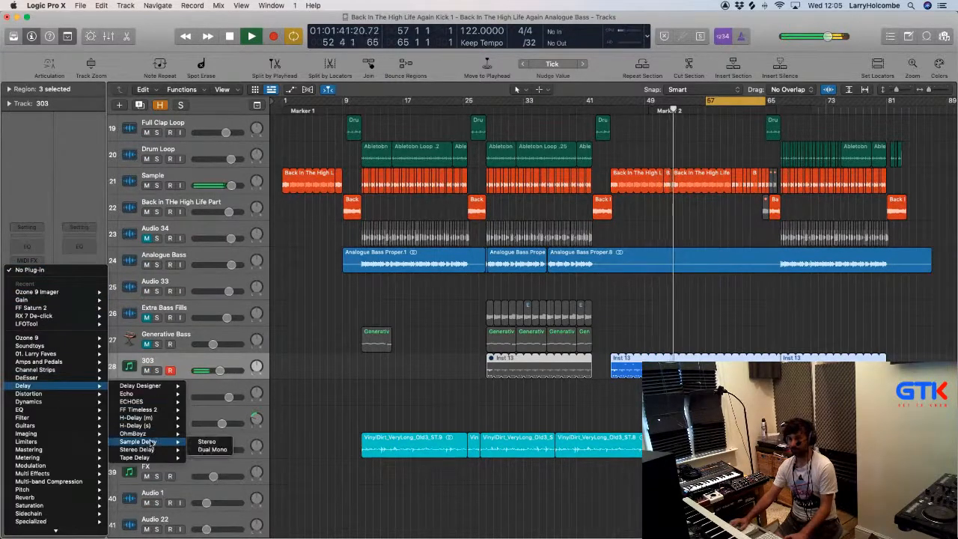
click(205, 443)
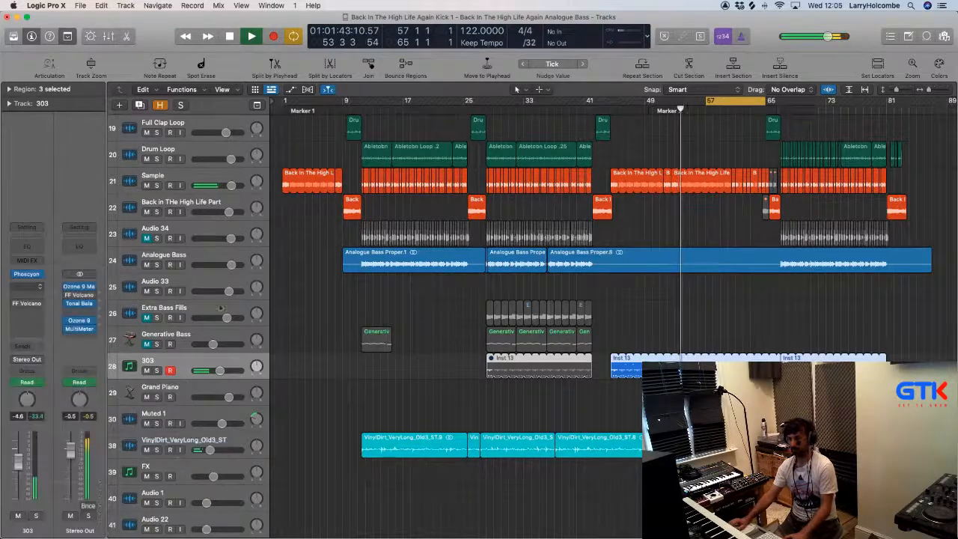
Switch the Sample Delay unit to ms and set the left delay to 13.0 ms
click(468, 209)
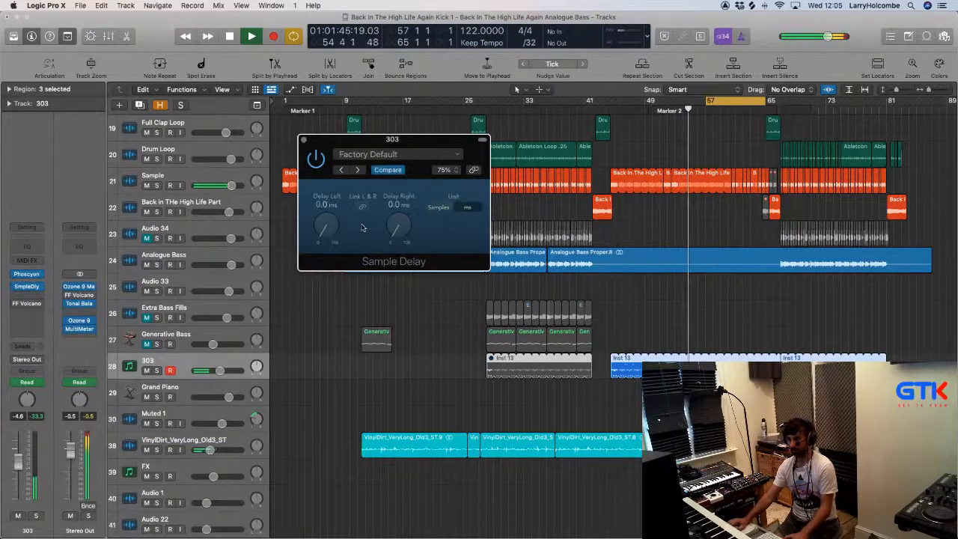
drag(327, 227, 330, 230)
Turn off the cycle, play from about bar 66 while fine-tuning the left delay to 14.2 ms, and close the plug-in window
click(731, 105)
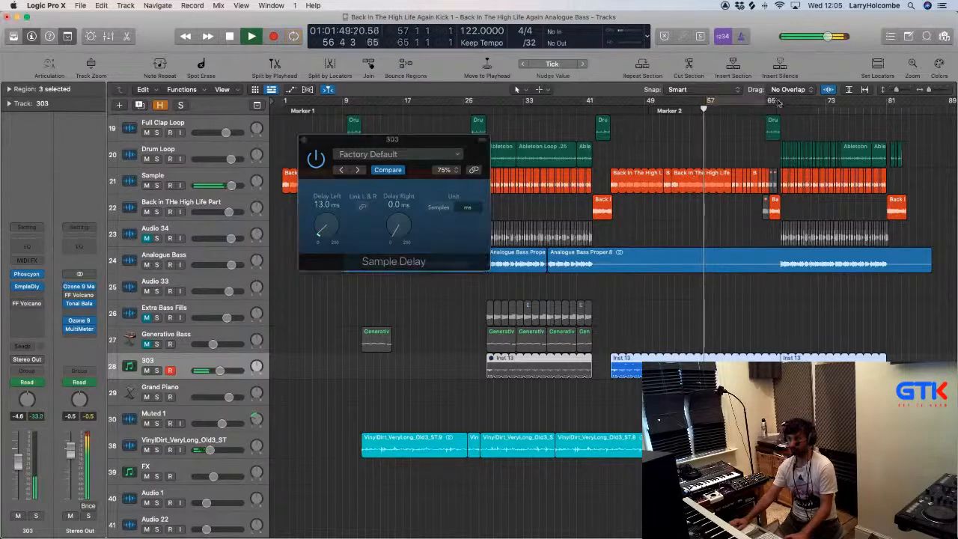
click(783, 107)
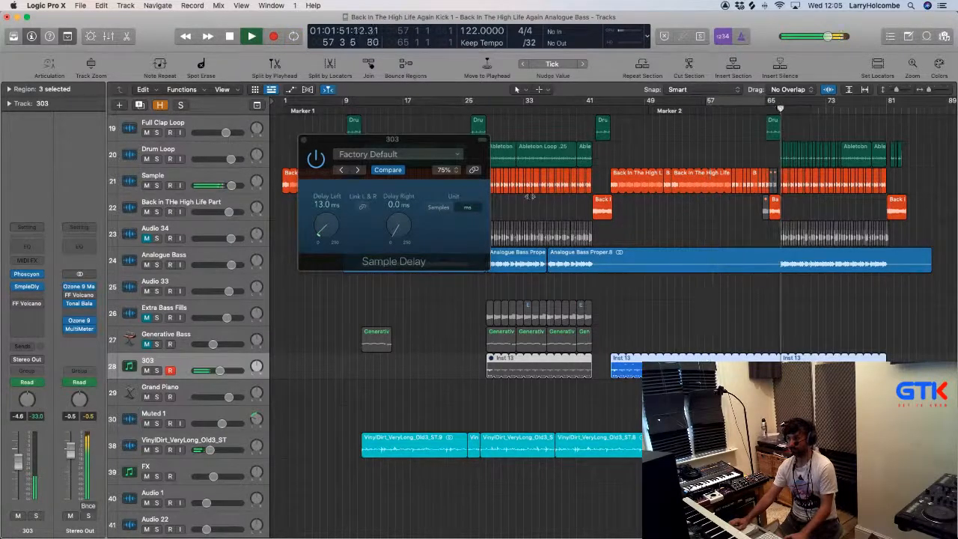
drag(327, 227, 334, 234)
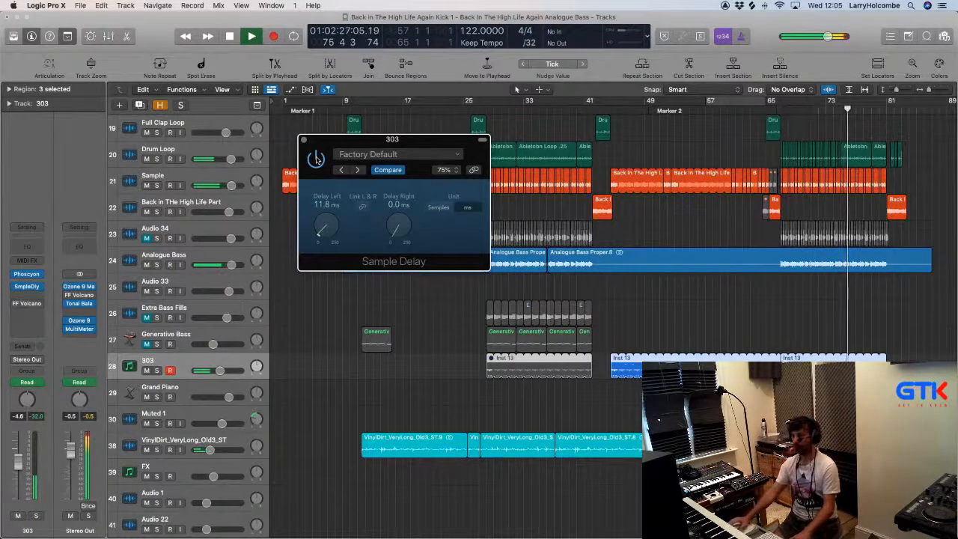
drag(332, 237, 332, 235)
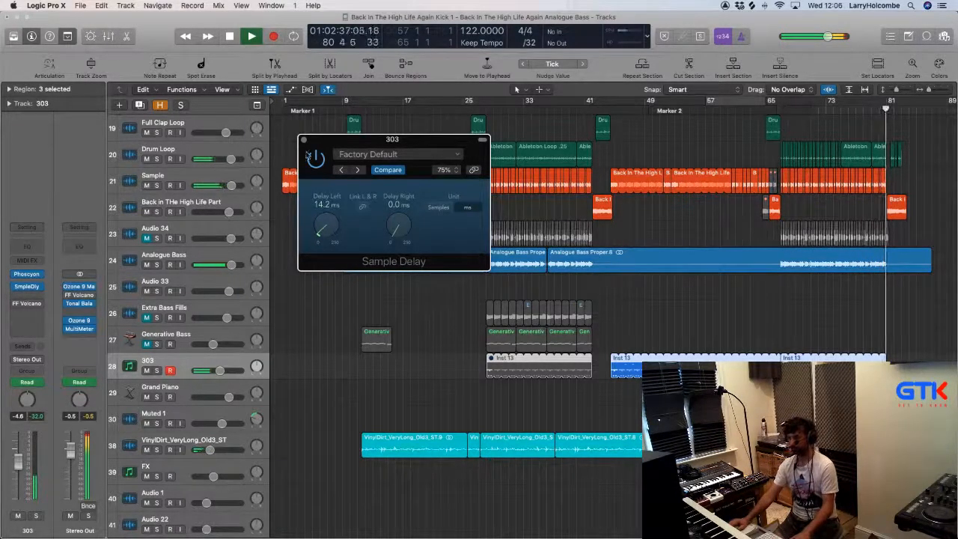
click(303, 139)
Deselect the 303 regions, then stop playback and return the playhead to bar 12
scroll(400, 185, right, 5)
click(401, 185)
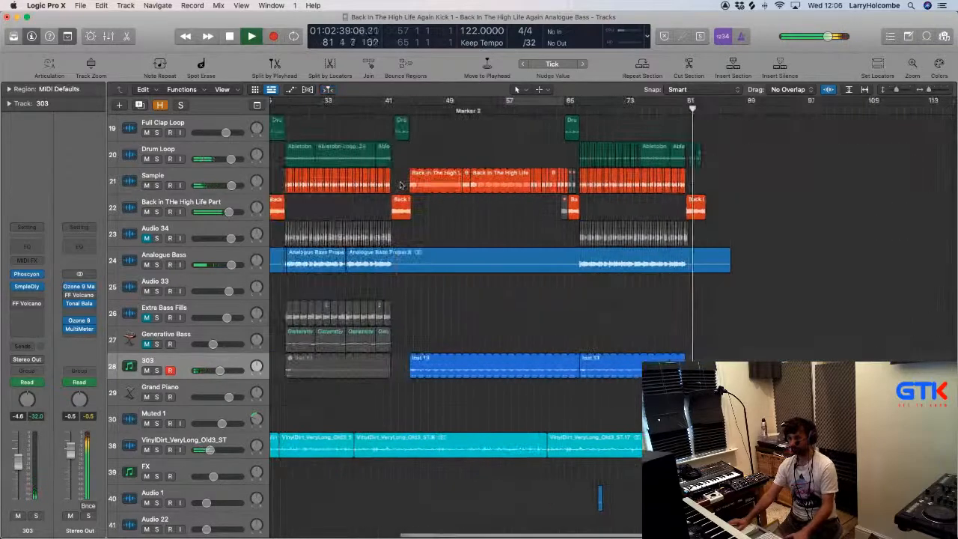
key(super+Up)
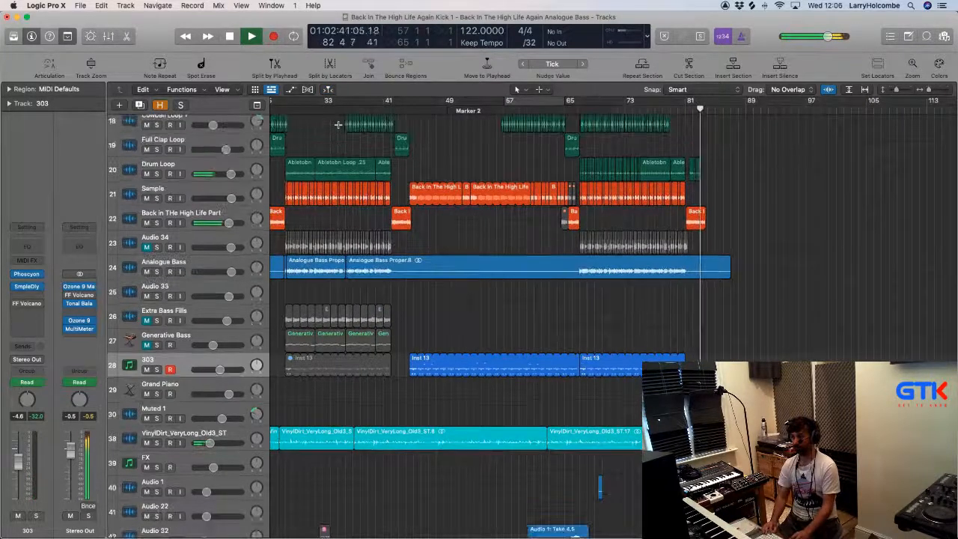
key(super+Up)
scroll(352, 124, left, 5)
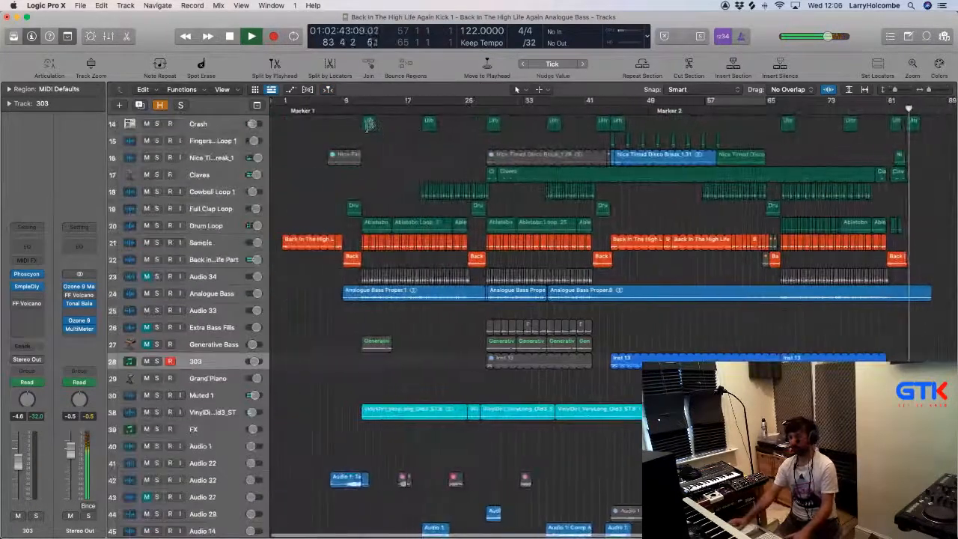
key(space)
click(368, 123)
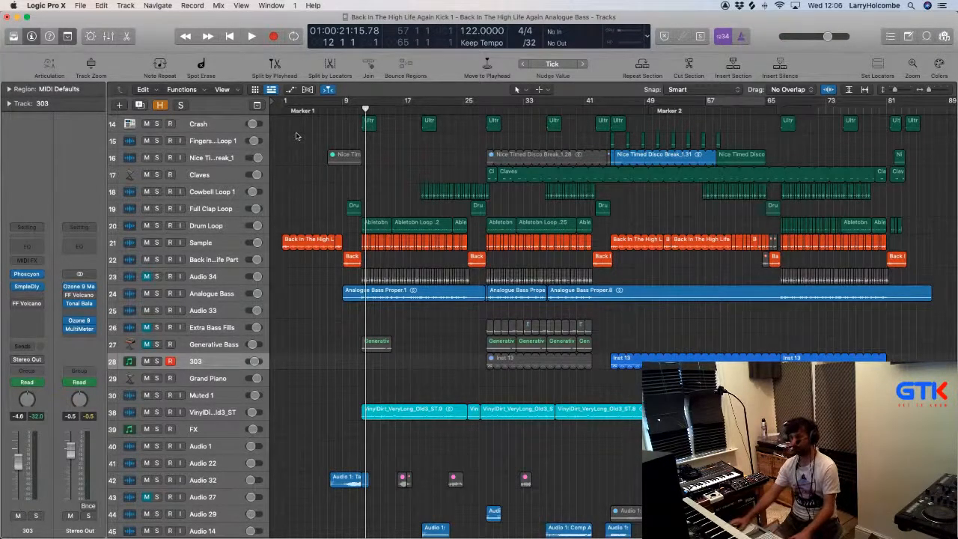
Open Pro-Q 3 on the Drum Loop channel and lower its low cut to about 61 Hz
scroll(296, 135, up, 10)
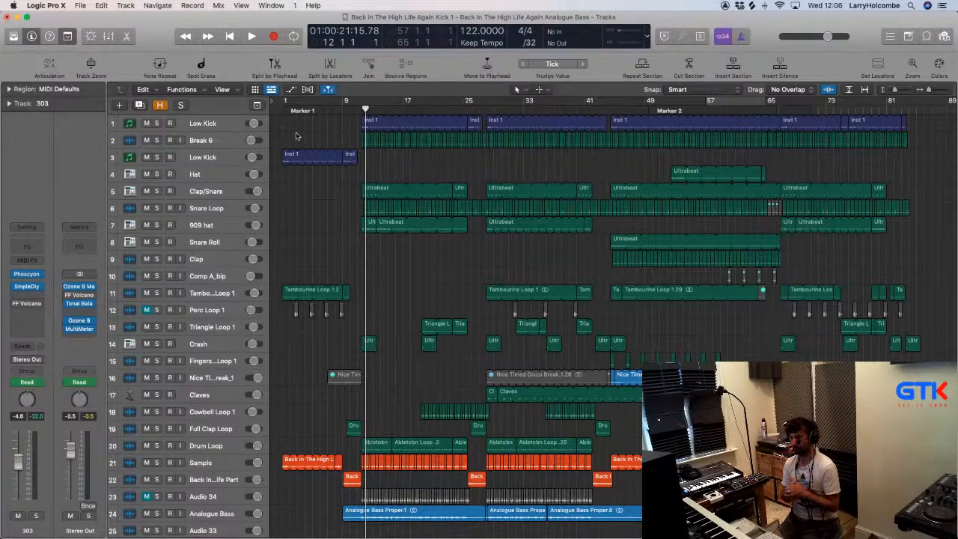
scroll(308, 210, down, 5)
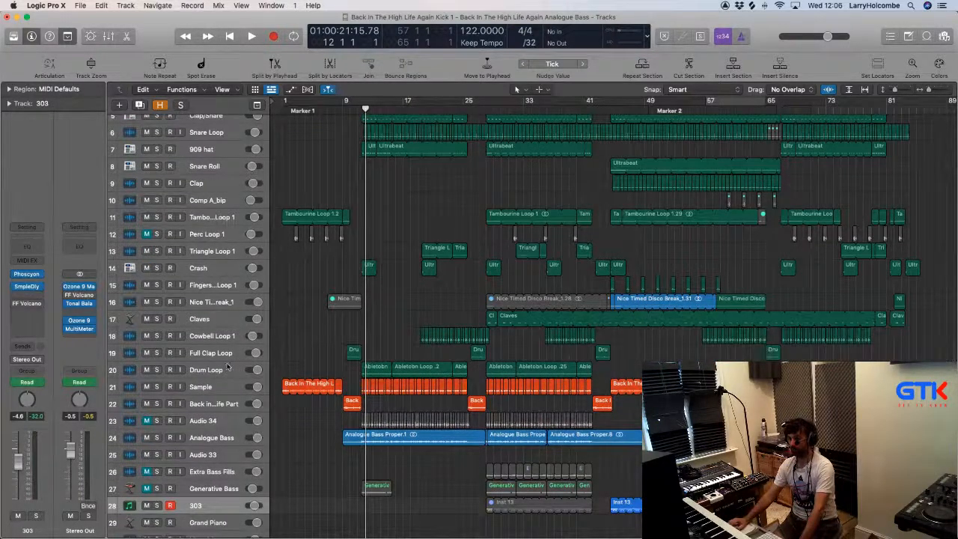
click(229, 367)
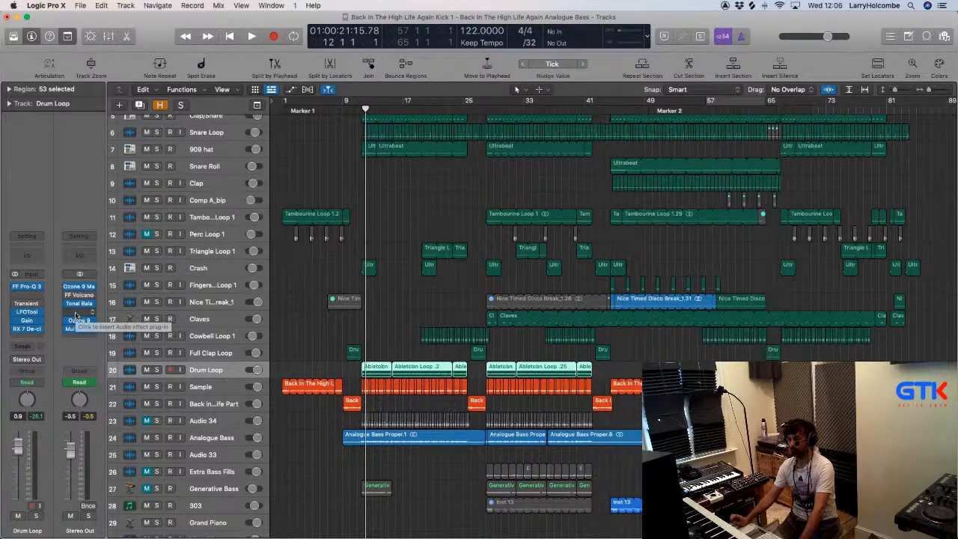
click(320, 177)
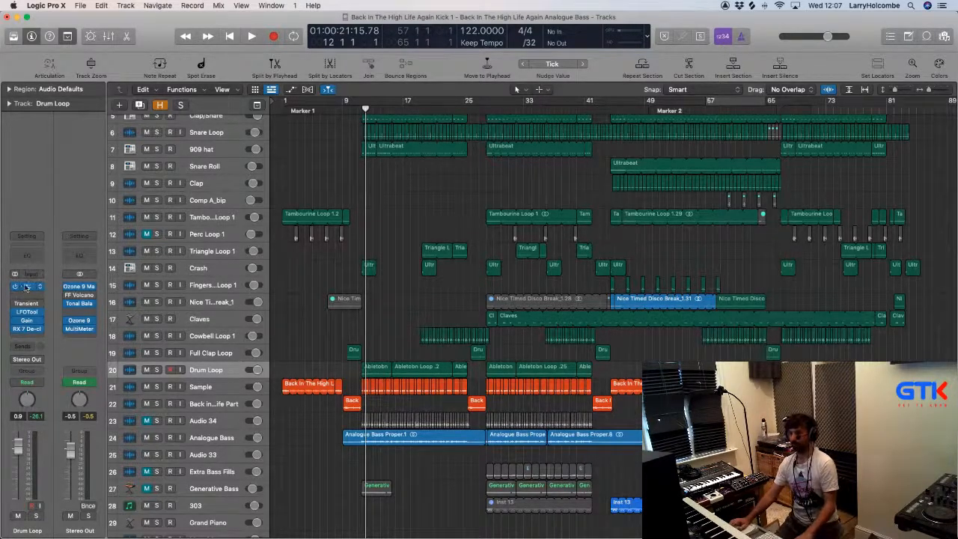
click(26, 287)
drag(307, 142, 309, 110)
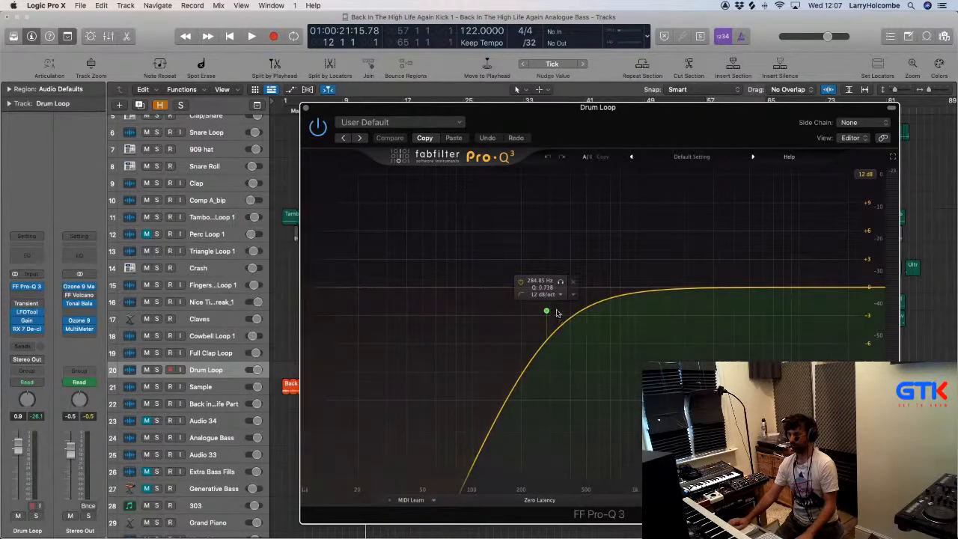
drag(547, 312, 437, 305)
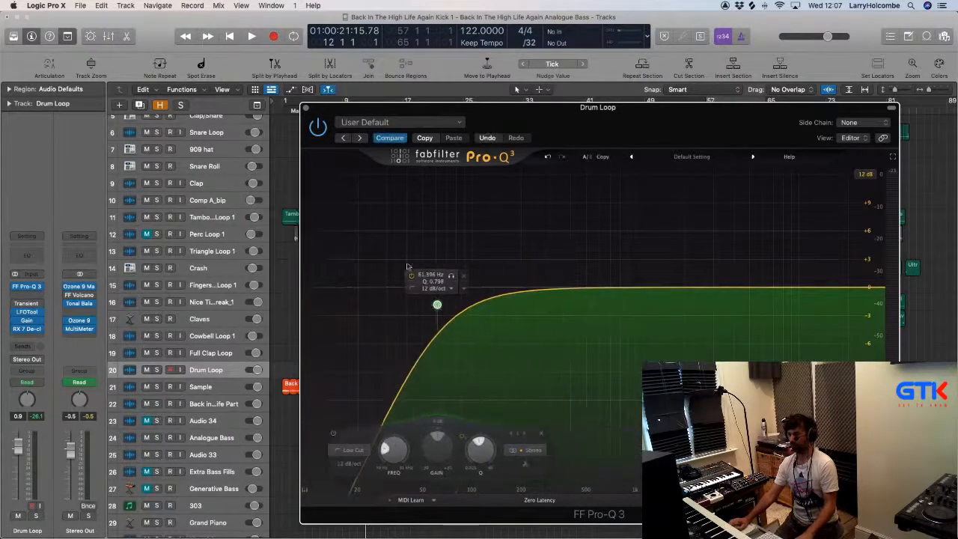
Move the Pro-Q 3 window aside, then play from about bar 12 with the Drum Loop track soloed
click(306, 108)
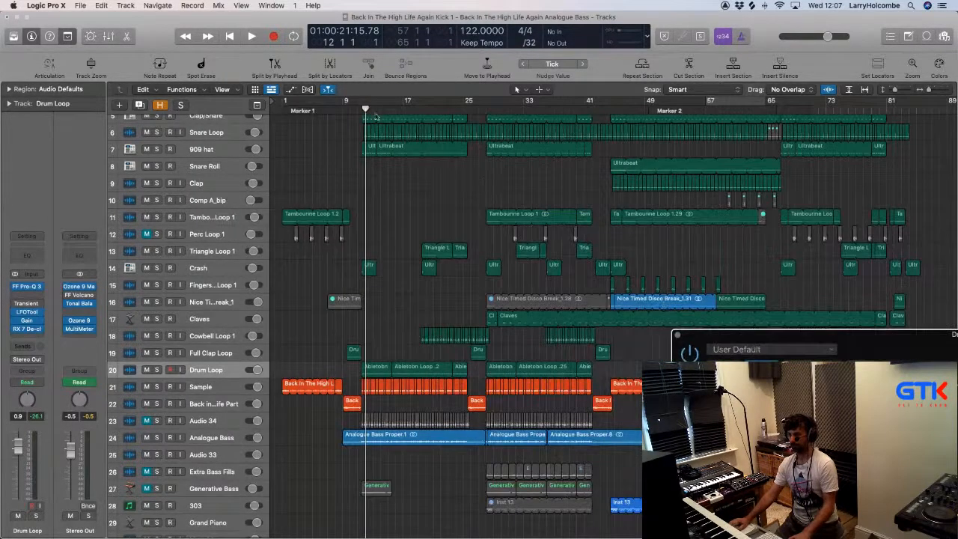
drag(363, 109, 358, 110)
key(space)
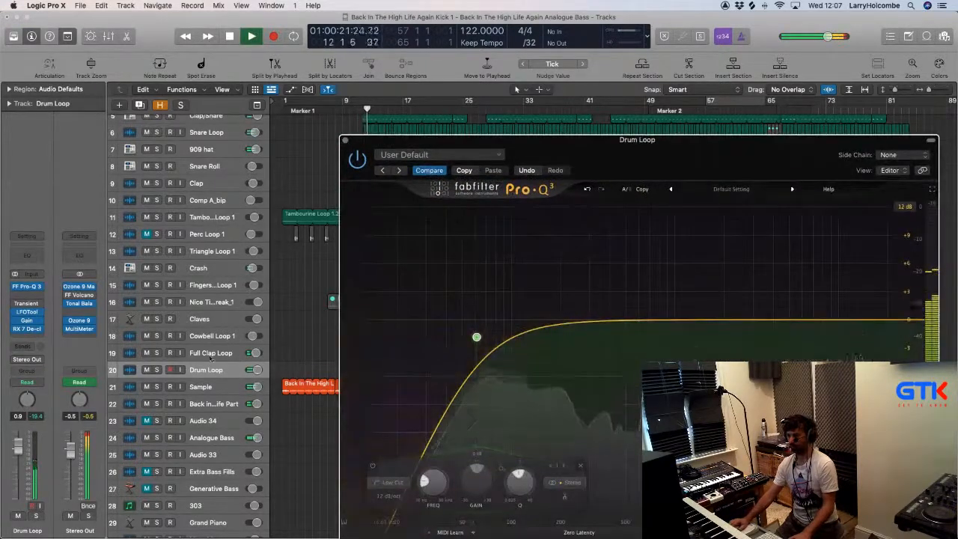
click(157, 370)
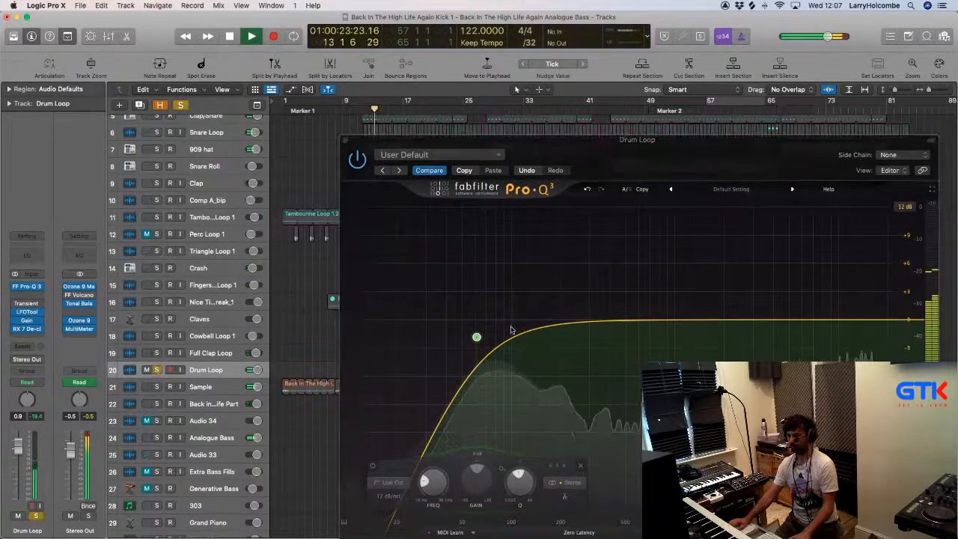
Raise the Drum Loop's low cut to 151.33 Hz and add a bell cut slightly above 100 Hz
mouse_move(477, 338)
drag(477, 338, 541, 335)
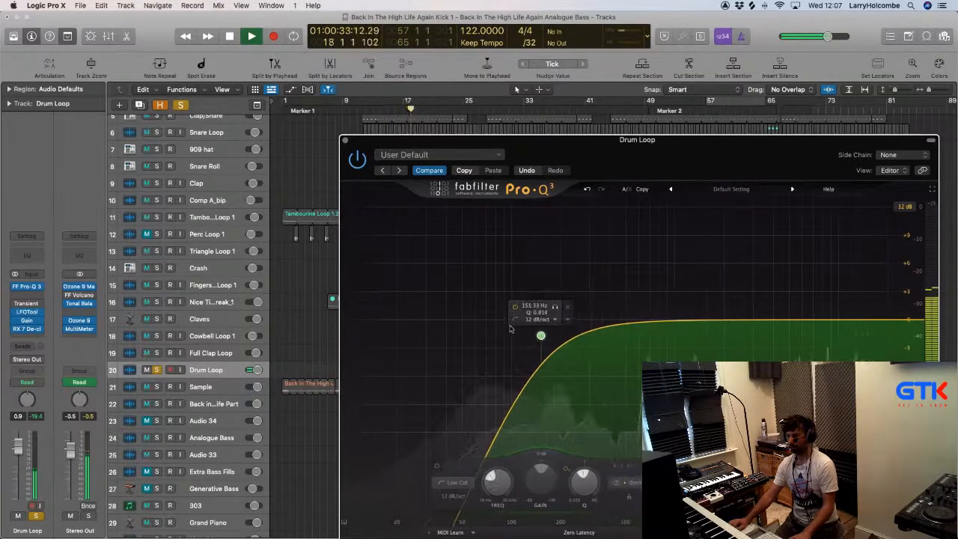
click(452, 320)
drag(452, 319, 520, 390)
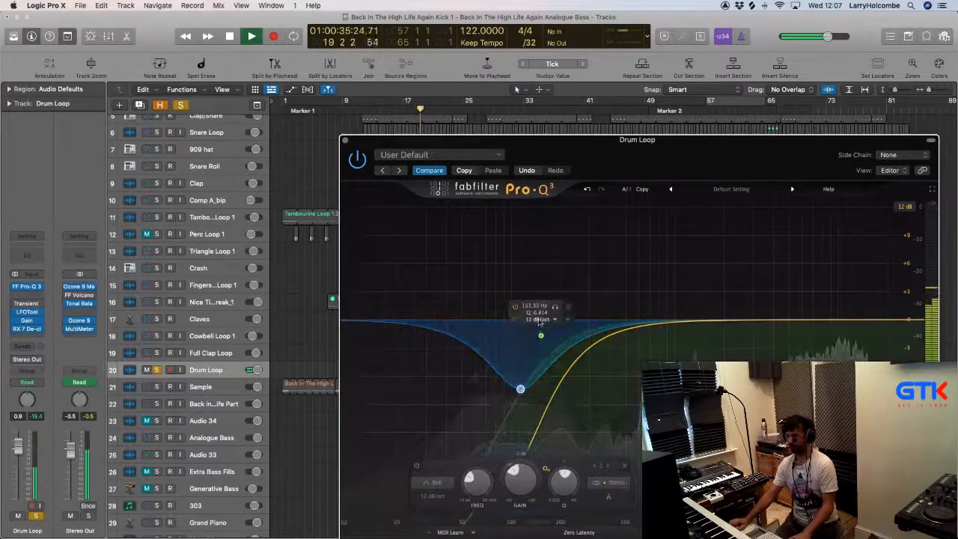
Change the low cut band to a low shelf and set it to -7.65 dB at 155.76 Hz
right_click(540, 335)
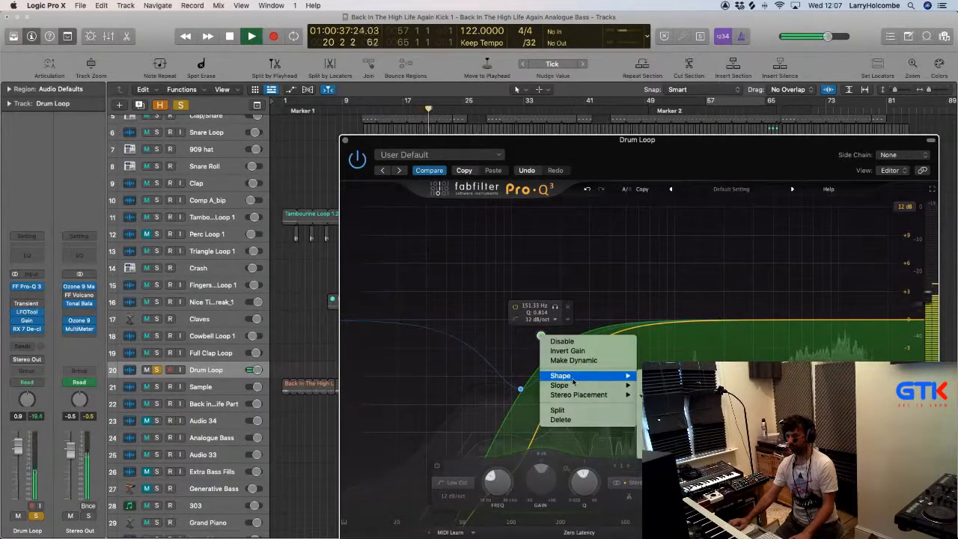
click(674, 385)
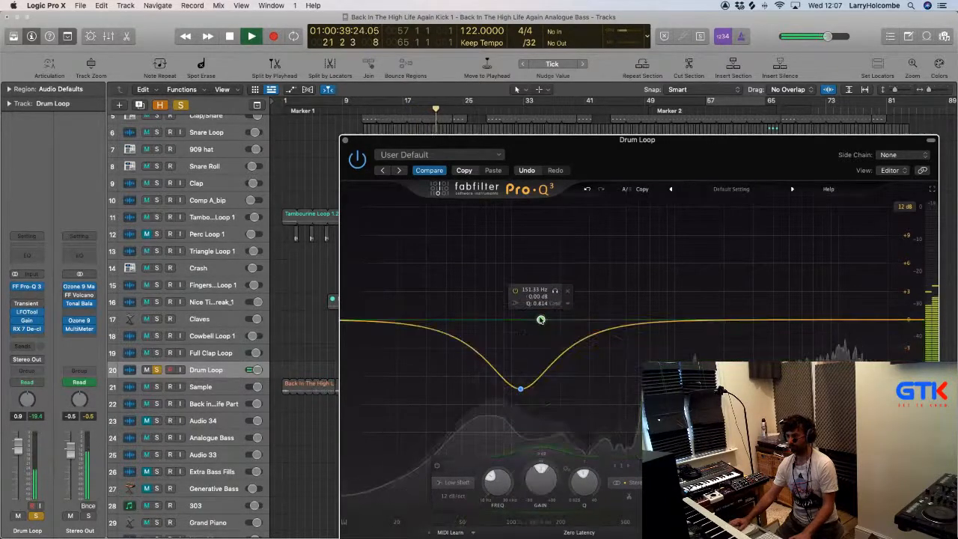
drag(540, 320, 545, 392)
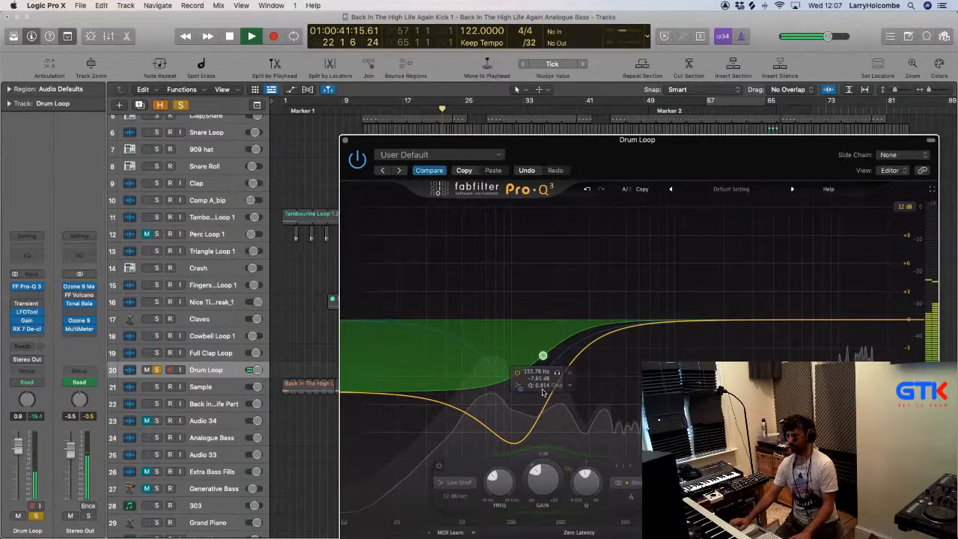
Shift the Drum Loop's low shelf to about 210 Hz and -10.07 dB, audition it from about bar 12, and close Pro-Q 3
drag(545, 392, 564, 415)
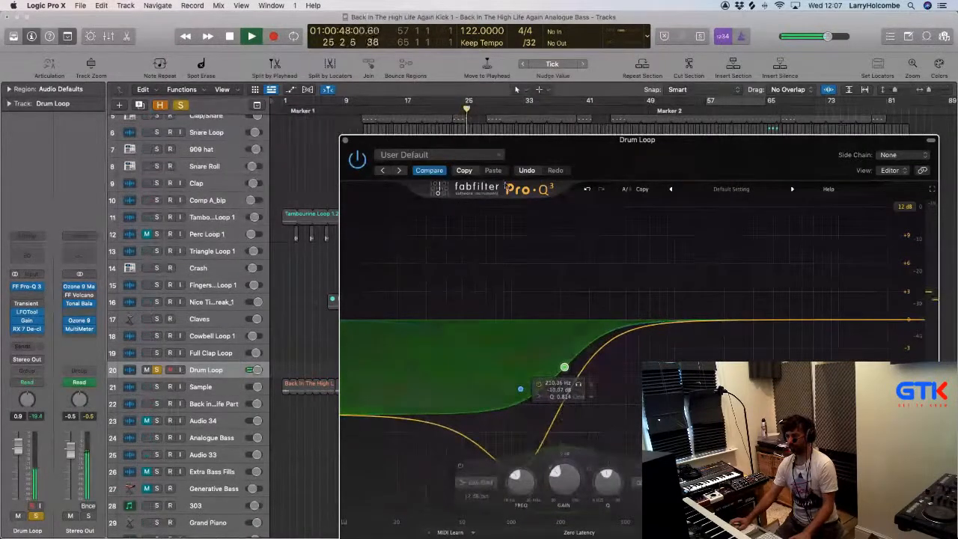
drag(547, 144, 790, 144)
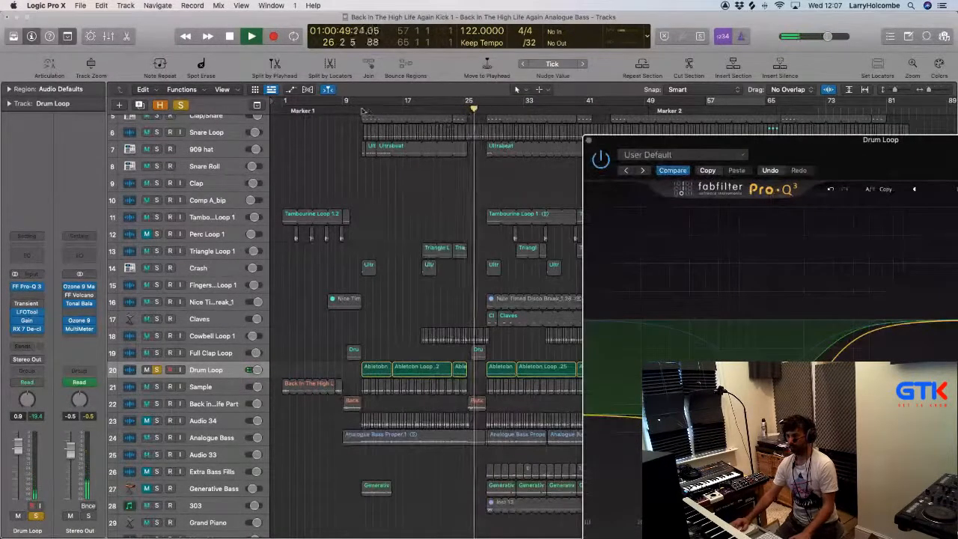
drag(716, 144, 567, 84)
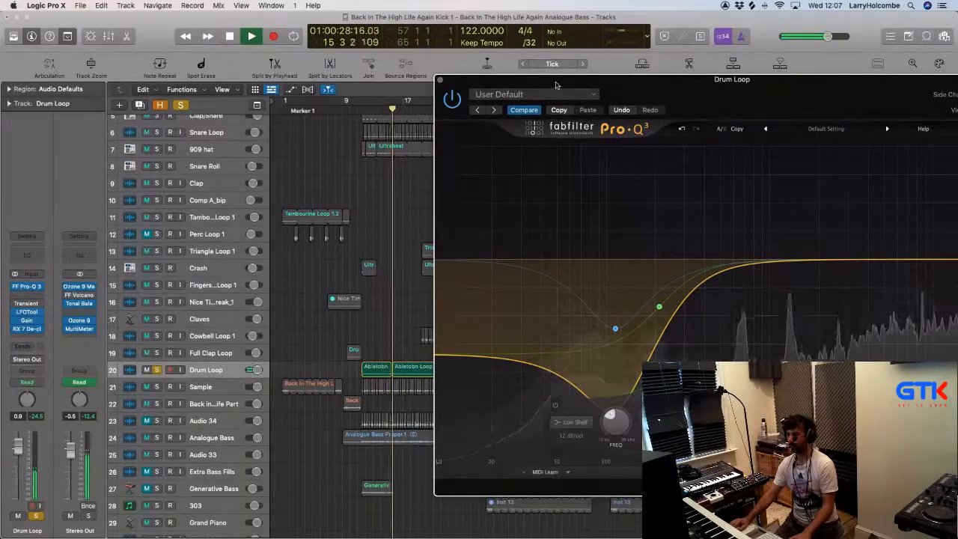
drag(547, 82, 405, 69)
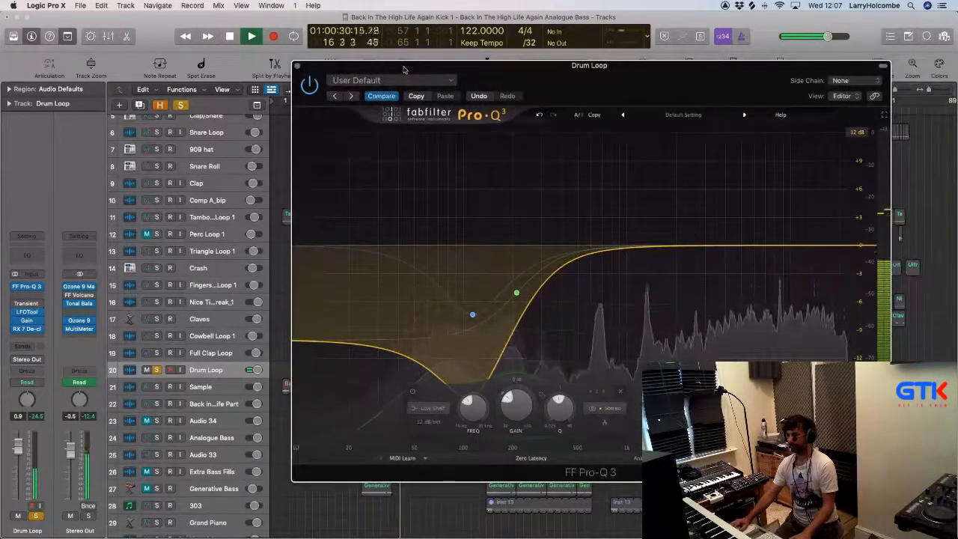
click(297, 67)
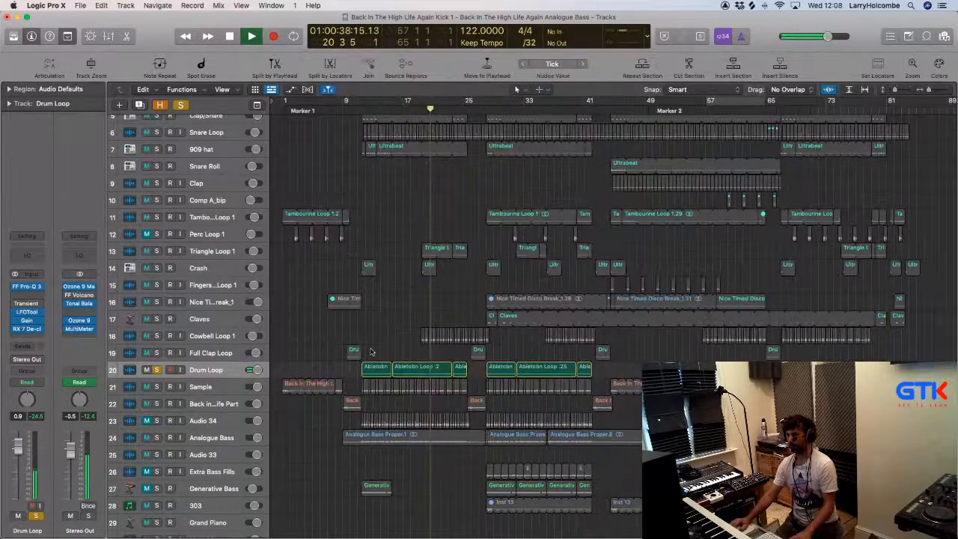
Unsolo the Drum Loop track and play the full mix from the start of its first region near bar 11
drag(347, 442, 499, 320)
key(space)
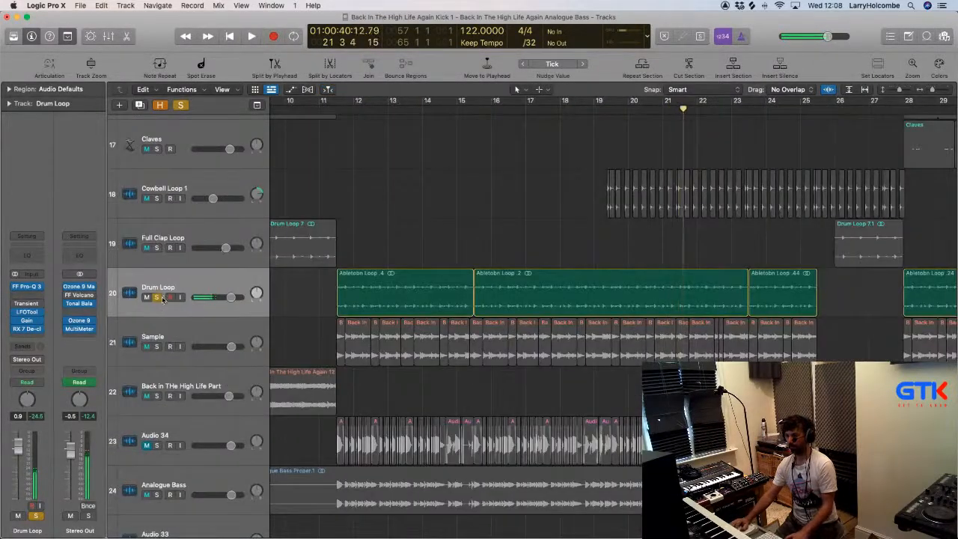
click(156, 297)
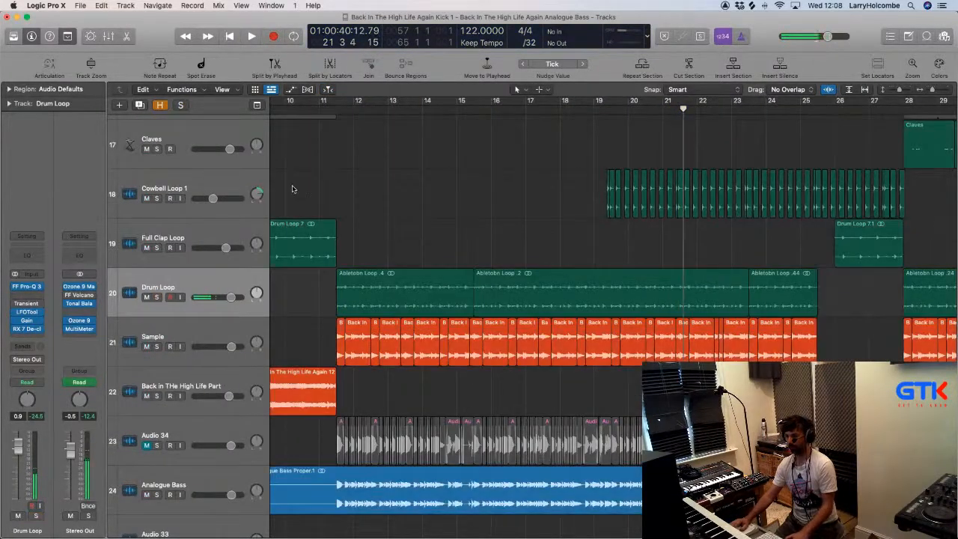
click(332, 111)
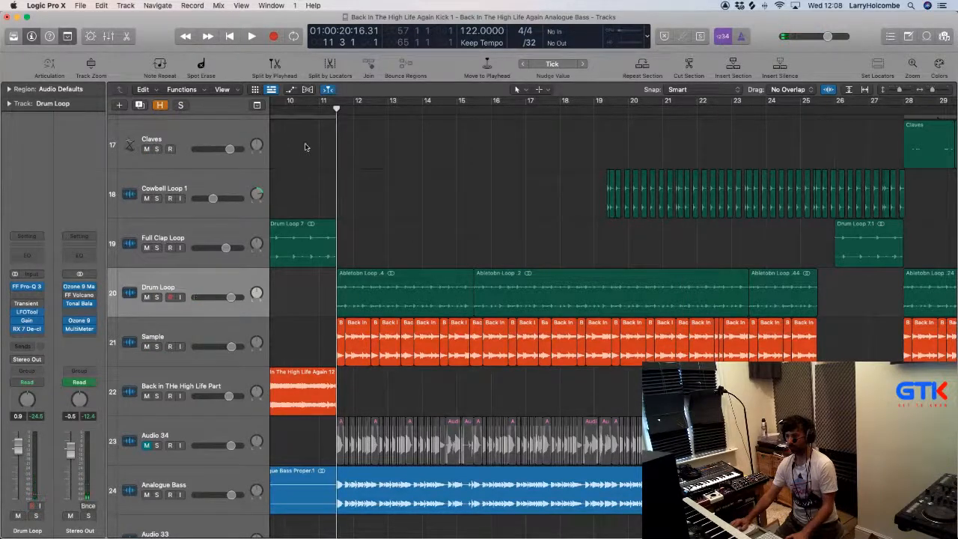
key(space)
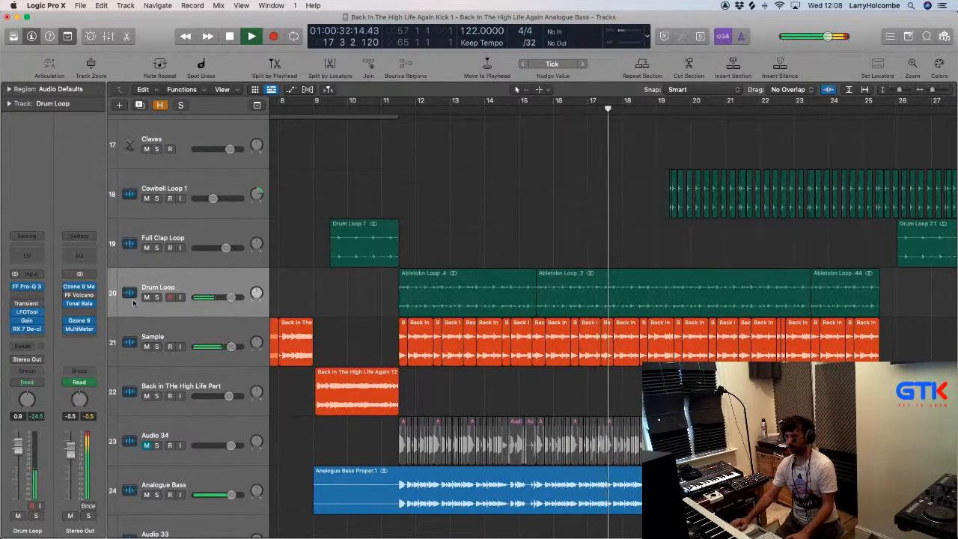
Compare the mix with the Drum Loop muted and unmuted, replaying from the start of its first region
key(ctrl+m)
click(401, 110)
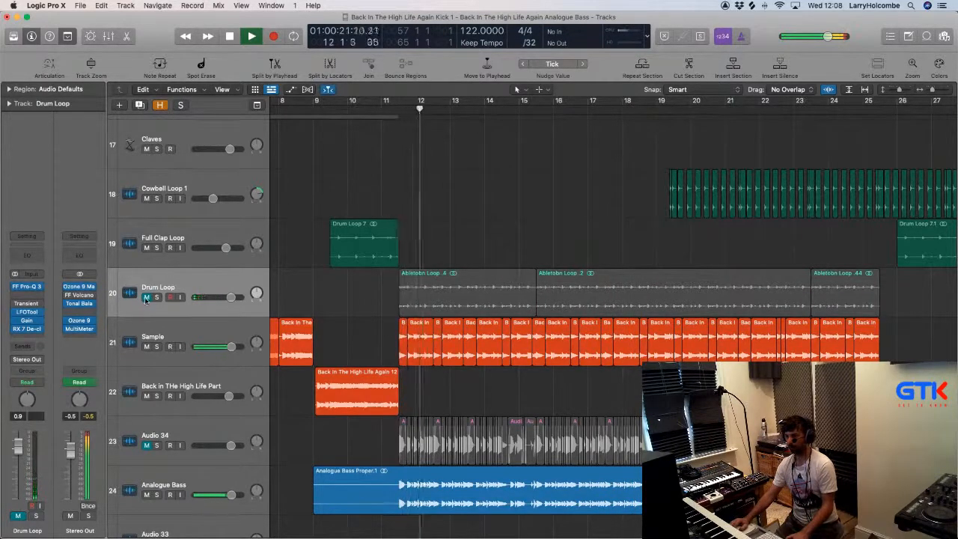
click(147, 297)
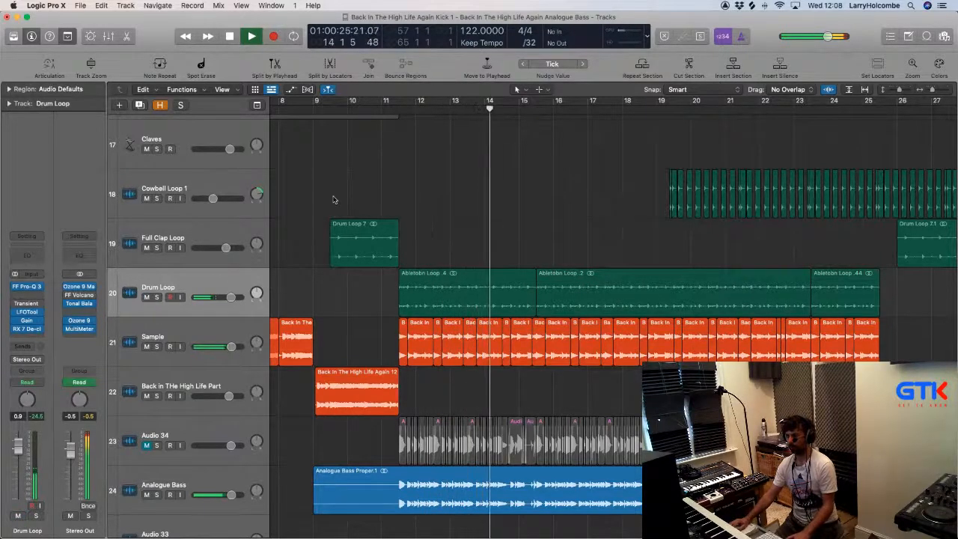
Listen to the Sample track soloed for a moment, returning to the full mix
key(super+Up)
key(super+Up)
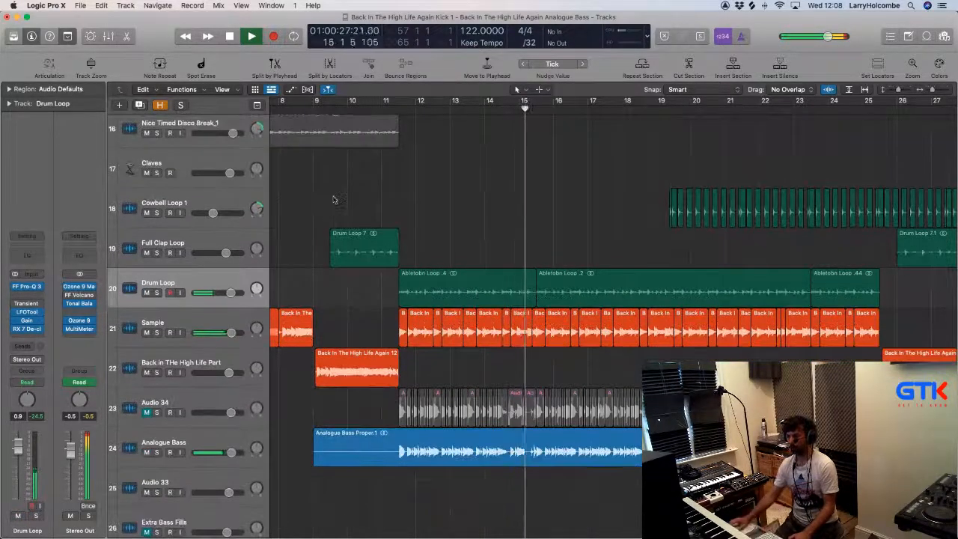
click(157, 332)
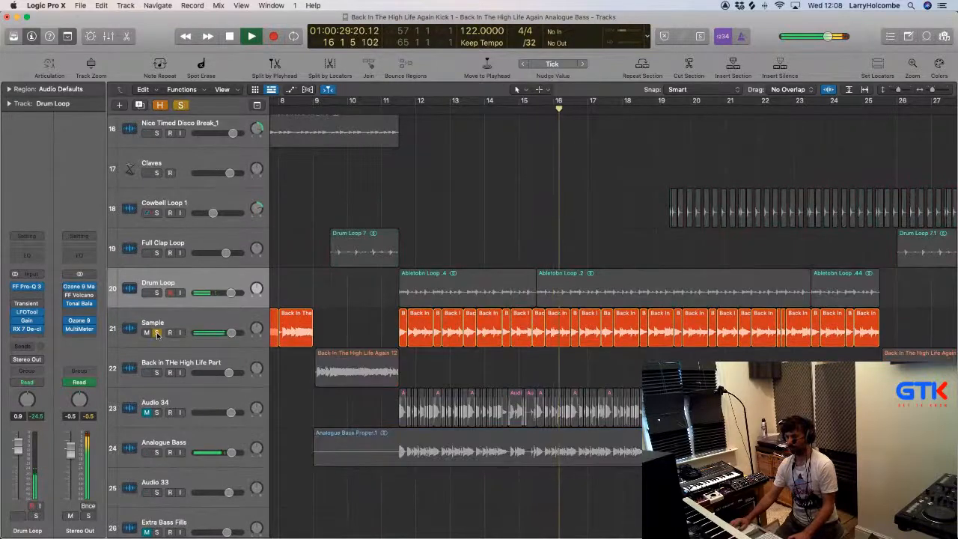
click(156, 332)
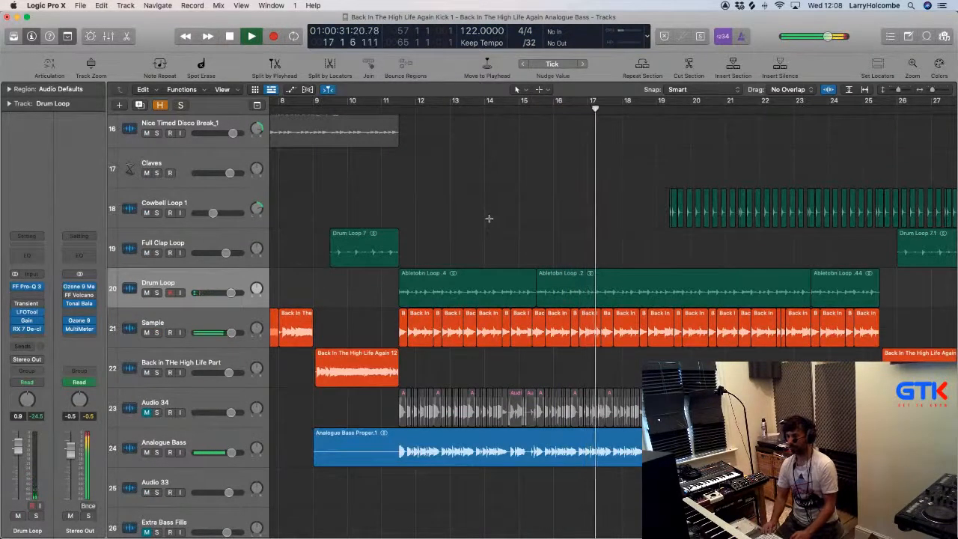
Select the Triangle Loop 1 track and solo it, leaving its empty insert slot unused
key(super+Up)
key(super+Up)
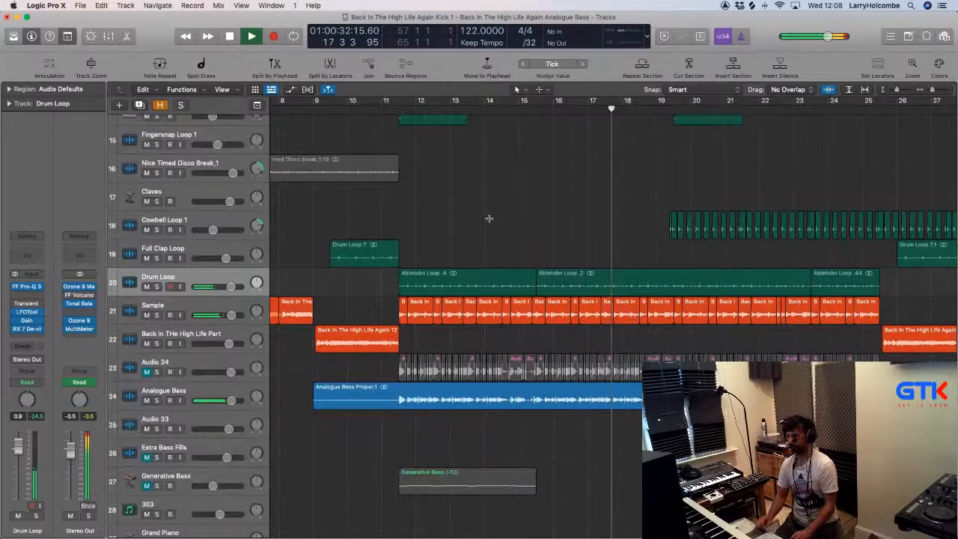
key(super+Up)
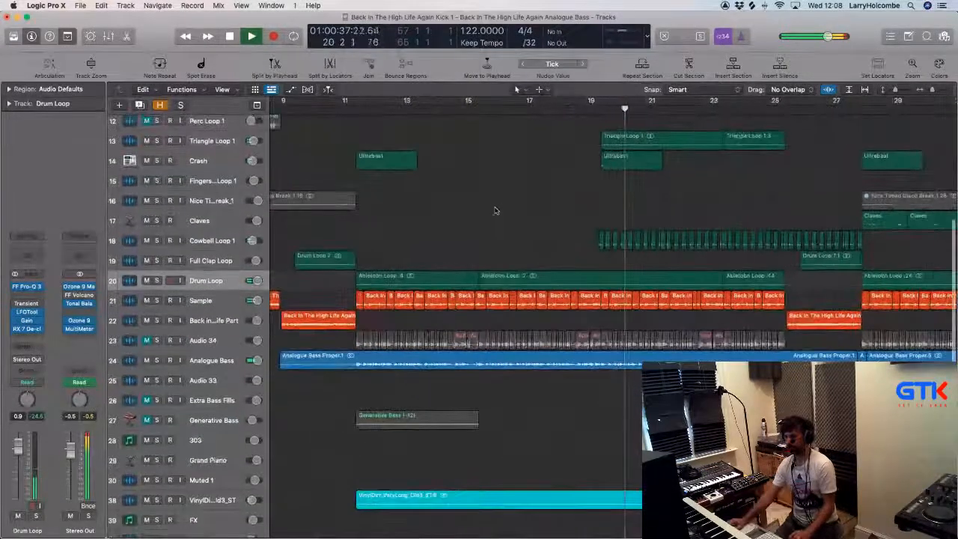
key(super+Left)
key(super+Up)
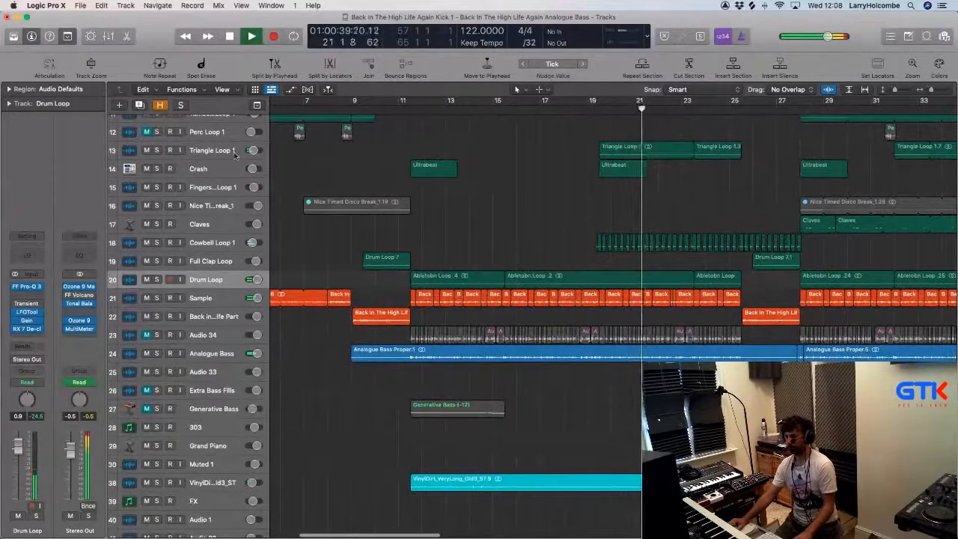
click(266, 150)
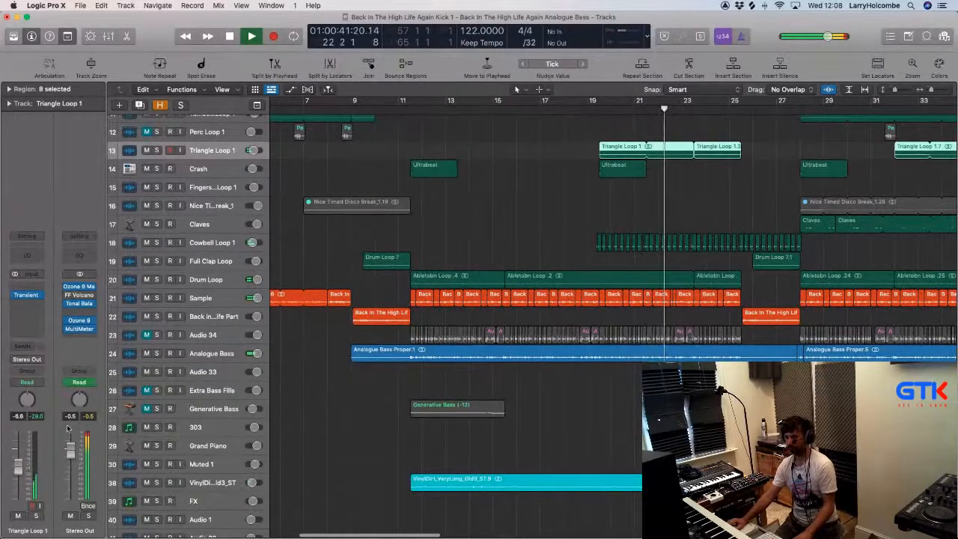
click(16, 313)
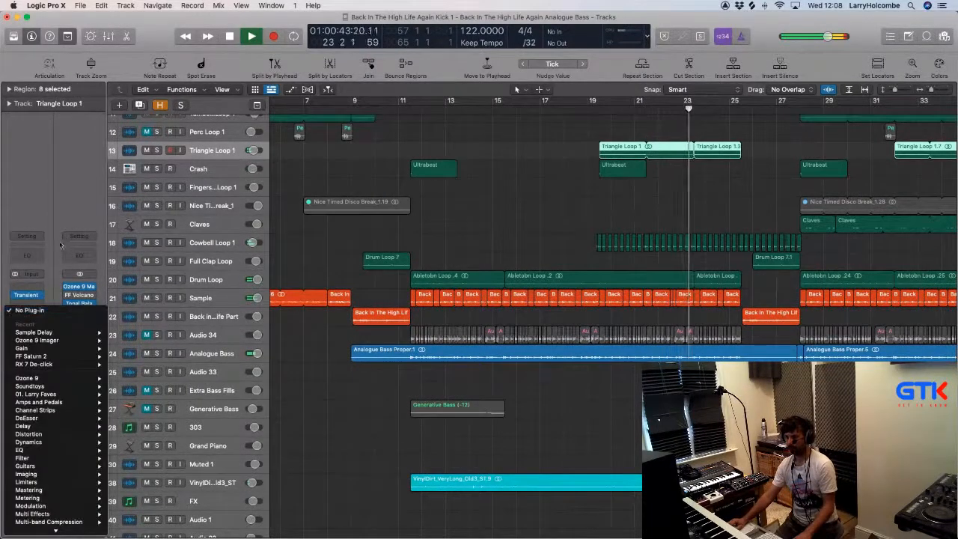
key(Escape)
click(36, 517)
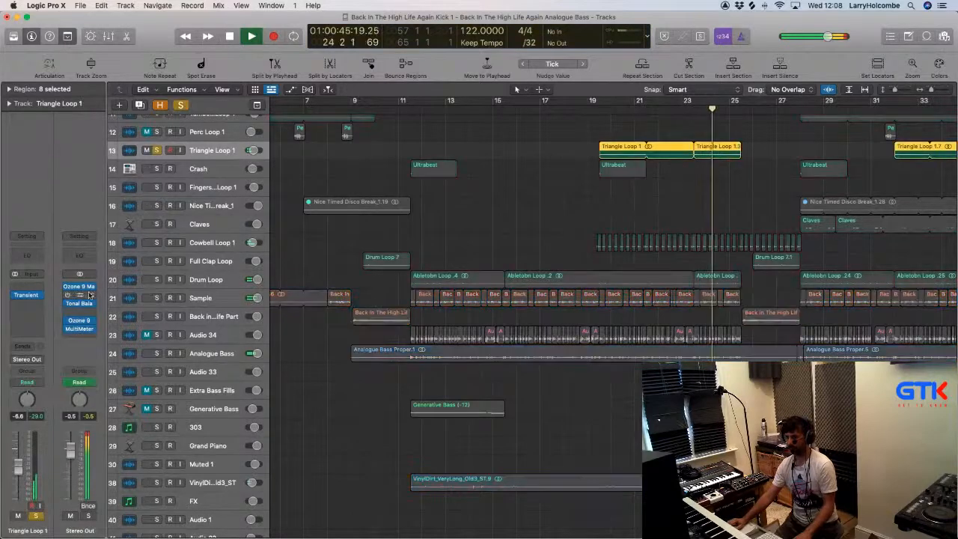
Open the Stereo Out MultiMeter, move it aside, and cycle playback over the first Triangle Loop 1 region
click(80, 329)
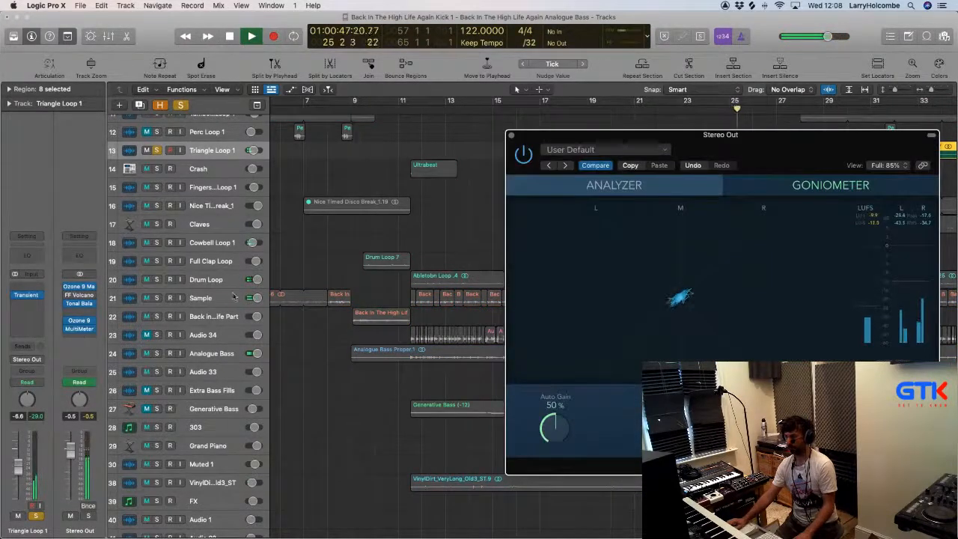
drag(525, 134, 783, 245)
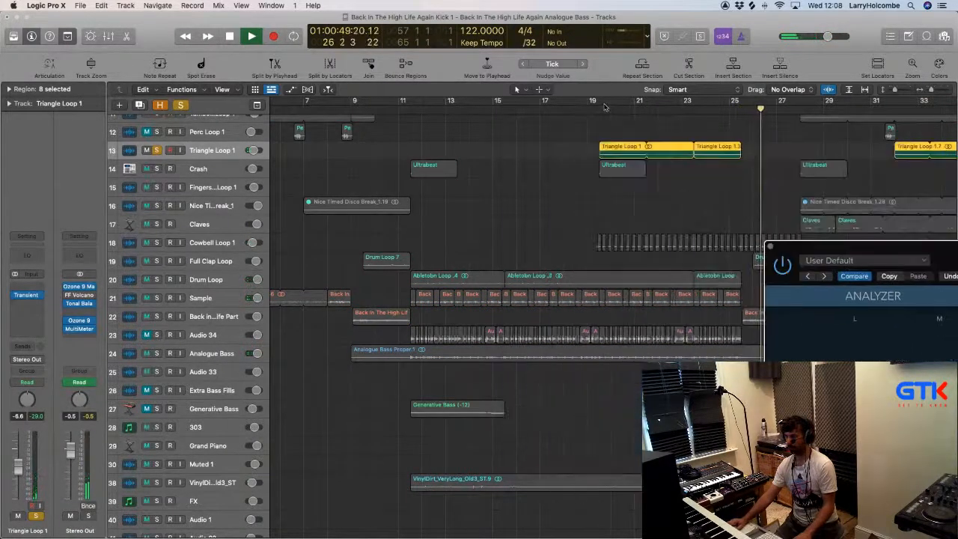
click(578, 140)
click(614, 148)
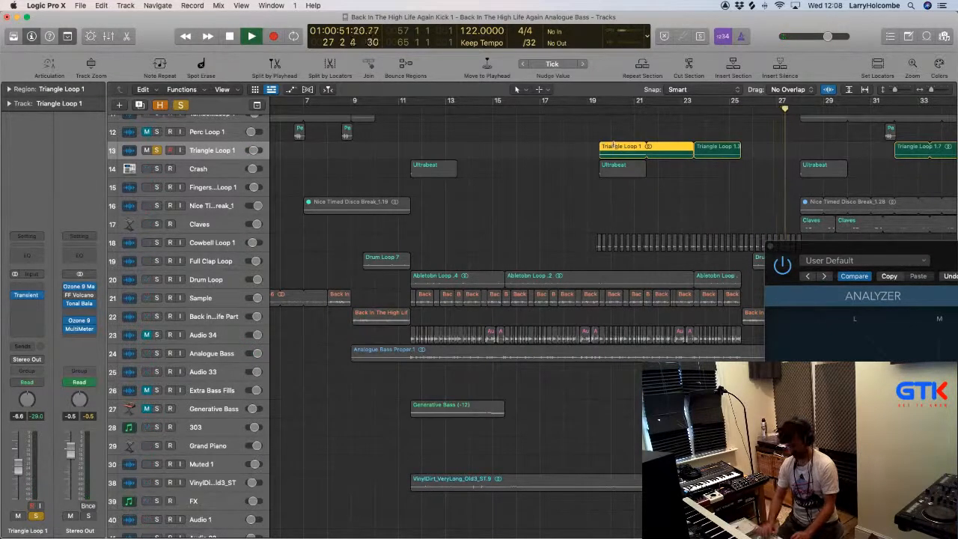
key(super+u)
key(space)
key(space)
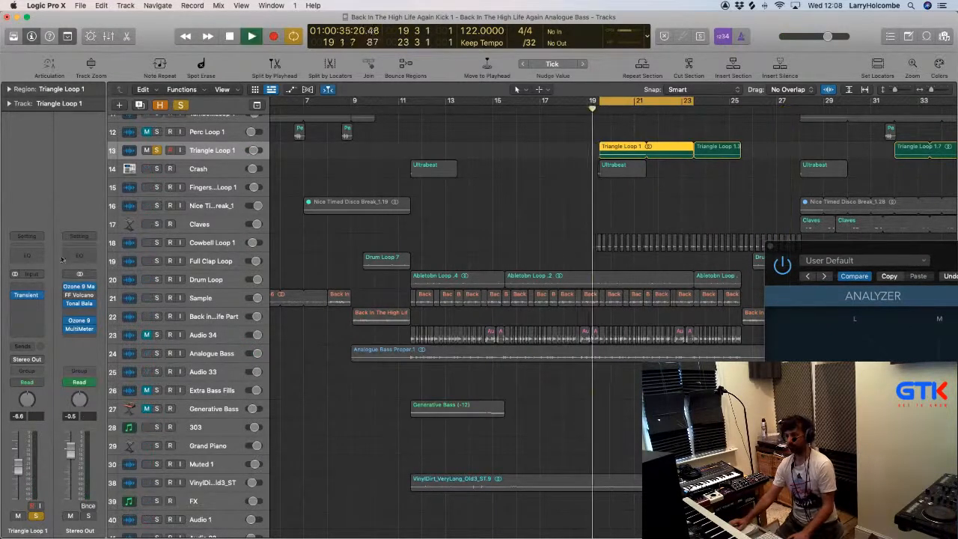
Insert a stereo Gain plug-in on Triangle Loop 1 ahead of the transient plug-in and turn Mono on
click(26, 288)
mouse_move(90, 323)
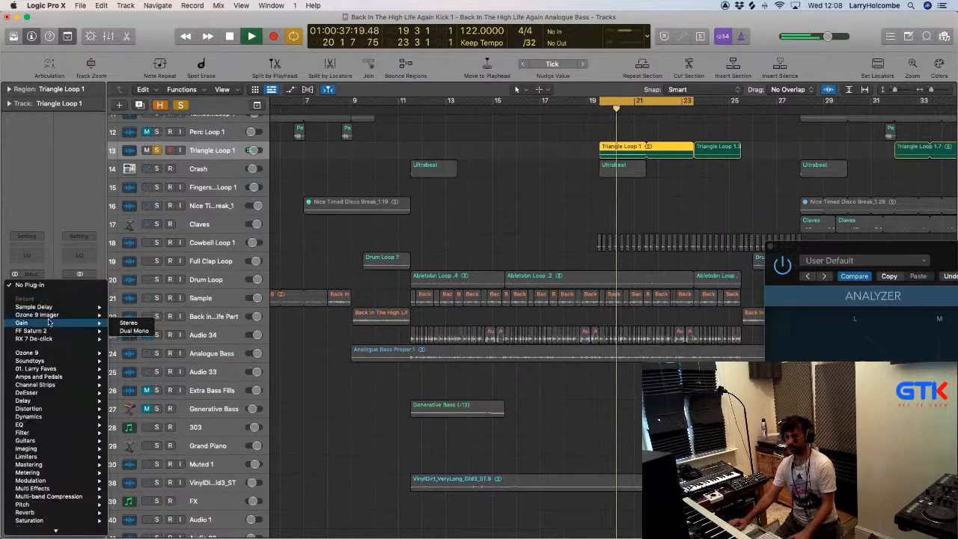
click(128, 323)
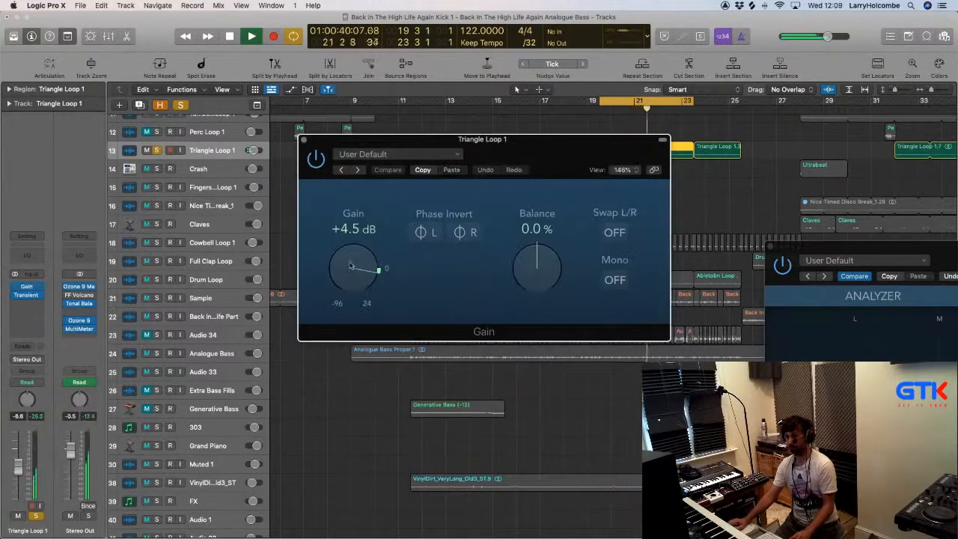
click(610, 281)
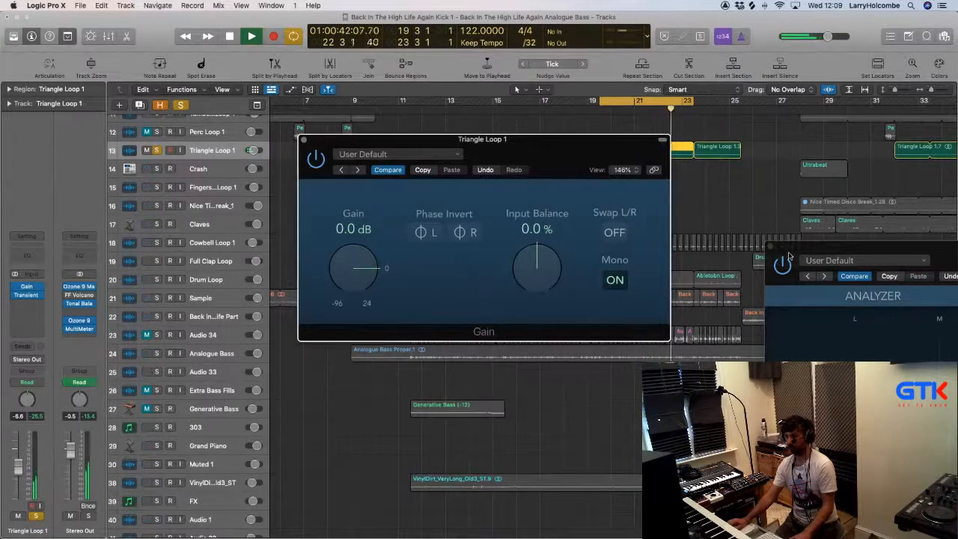
Bring the Stereo Out goniometer back into view and pan Triangle Loop 1 to +19 while it loops
drag(788, 257, 453, 262)
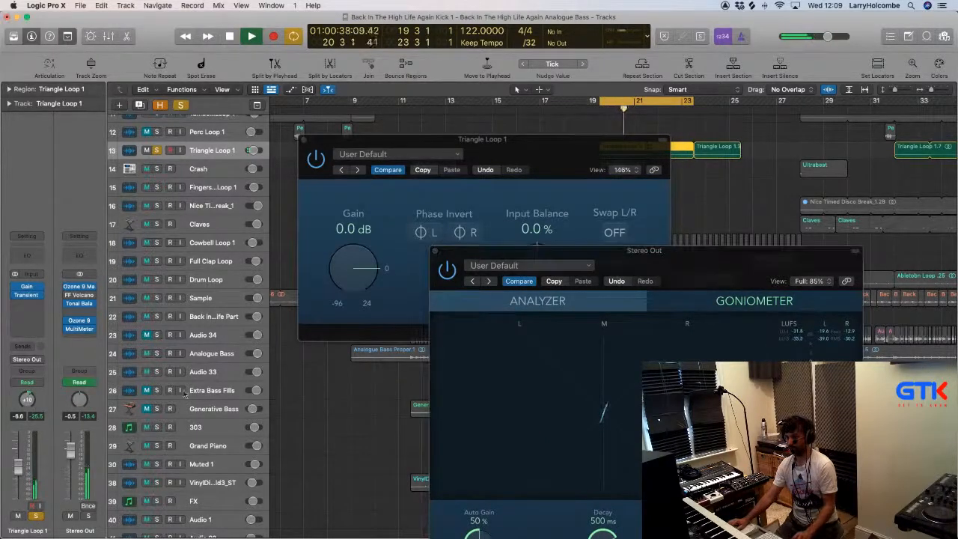
click(448, 271)
key(space)
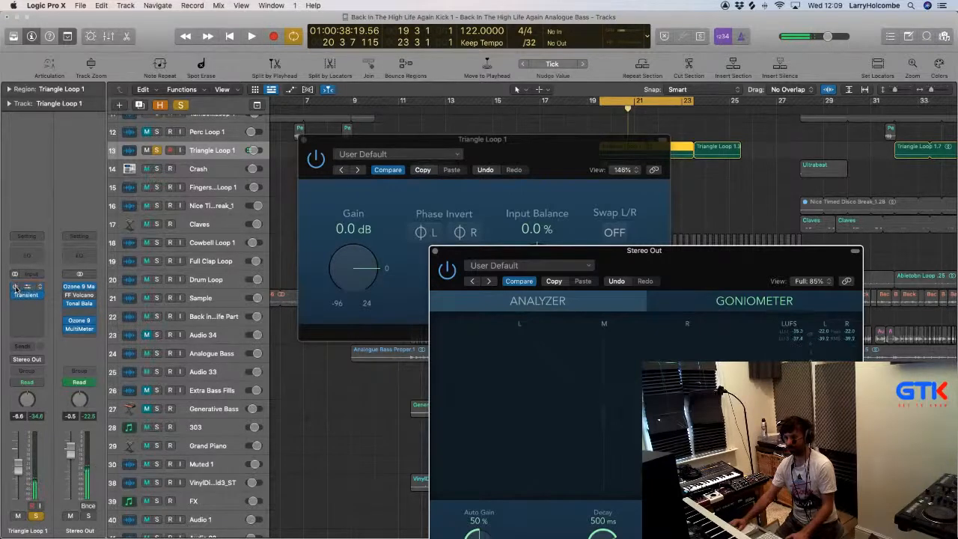
key(space)
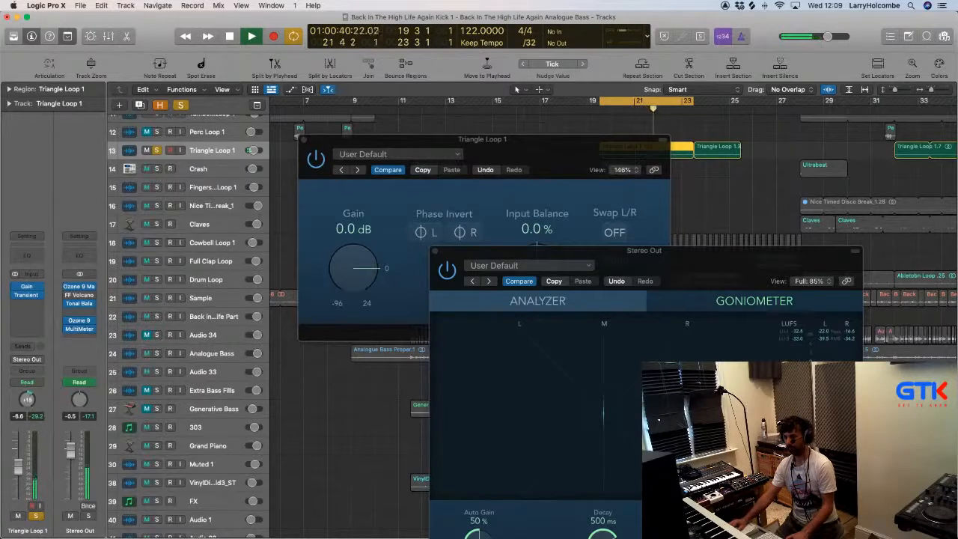
Raise the Triangle Loop 1 volume to -1.0 dB and replay the cycle from its start
drag(18, 466, 10, 433)
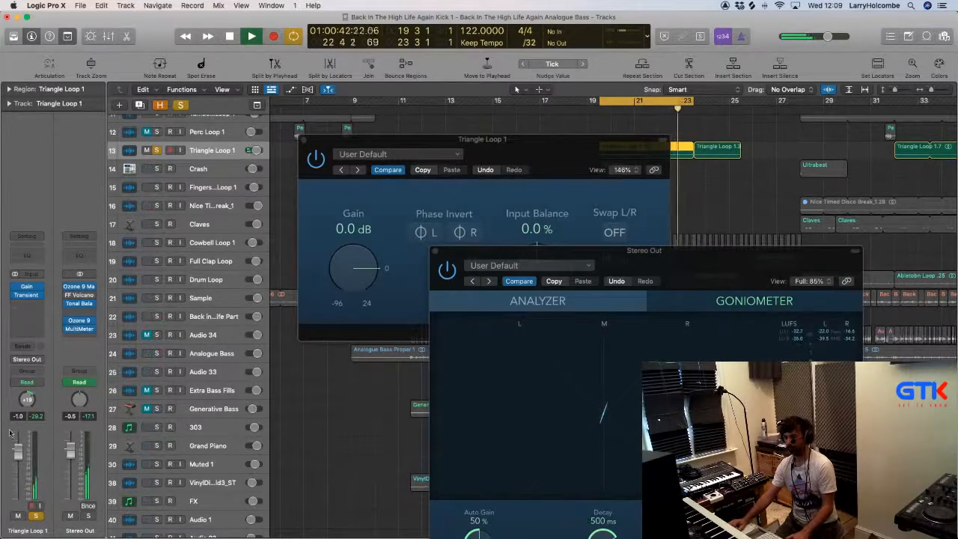
key(space)
key(space)
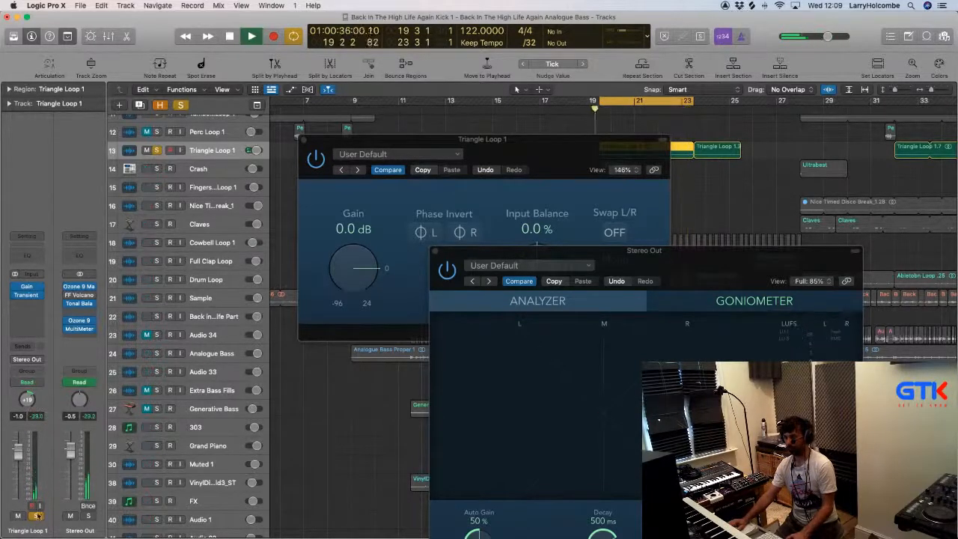
Unsolo Triangle Loop 1 to hear it in the mix and close the Gain and MultiMeter windows
click(34, 516)
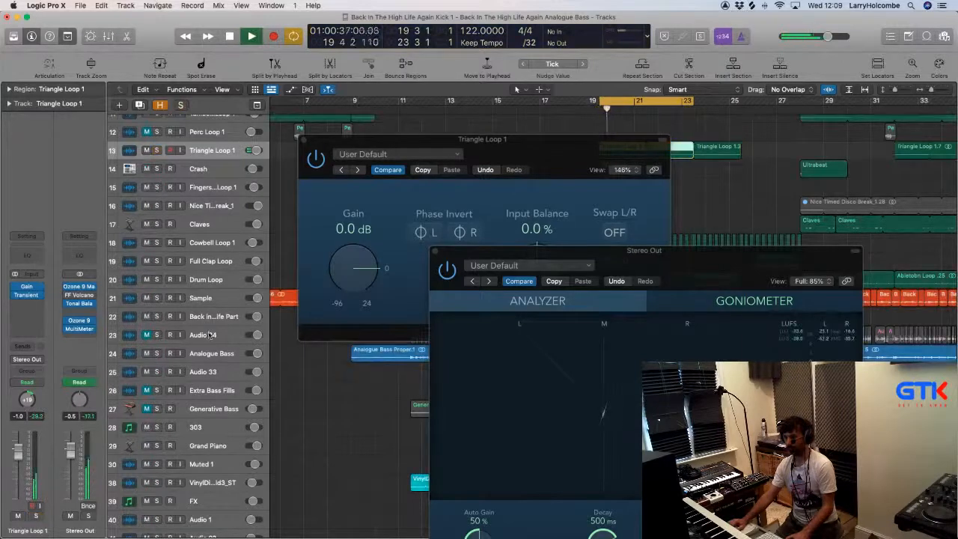
click(301, 140)
click(435, 253)
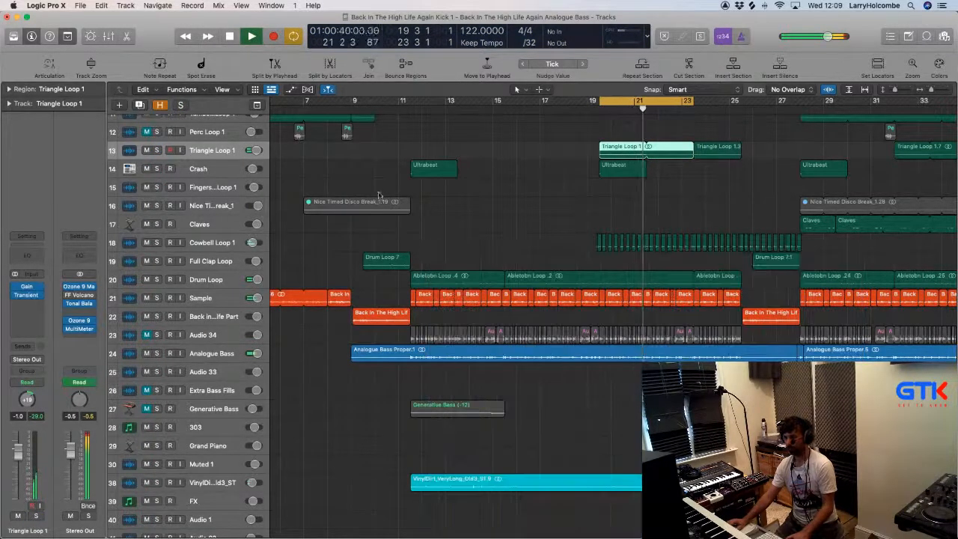
scroll(370, 192, up, 2)
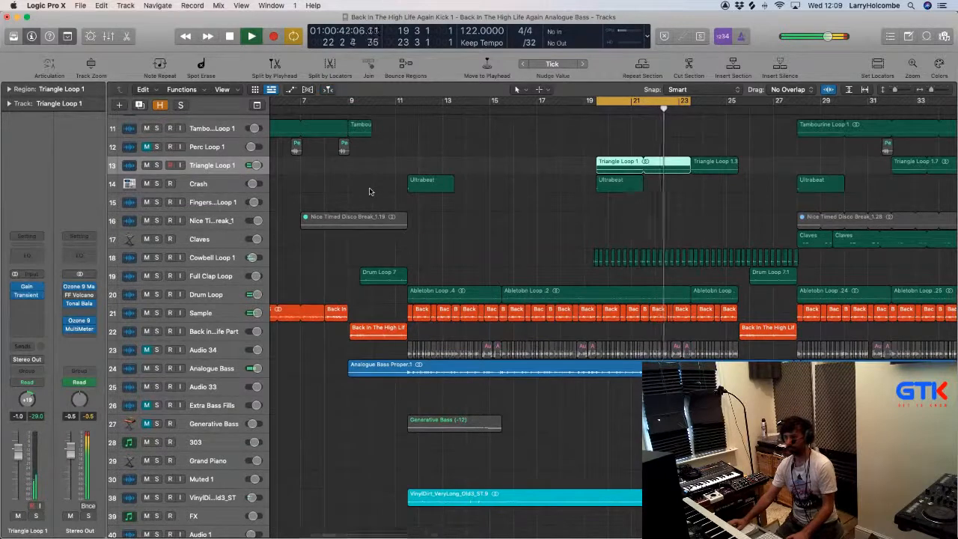
Restore Triangle Loop 1's original stereo image by bypassing Gain and centring the pan, and lower its volume to -5.2 dB
scroll(369, 192, up, 1)
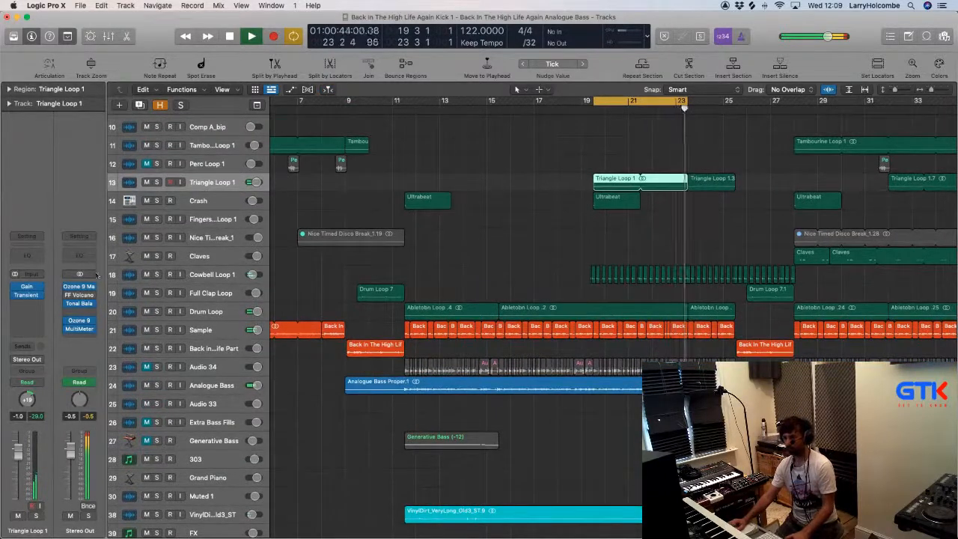
key(space)
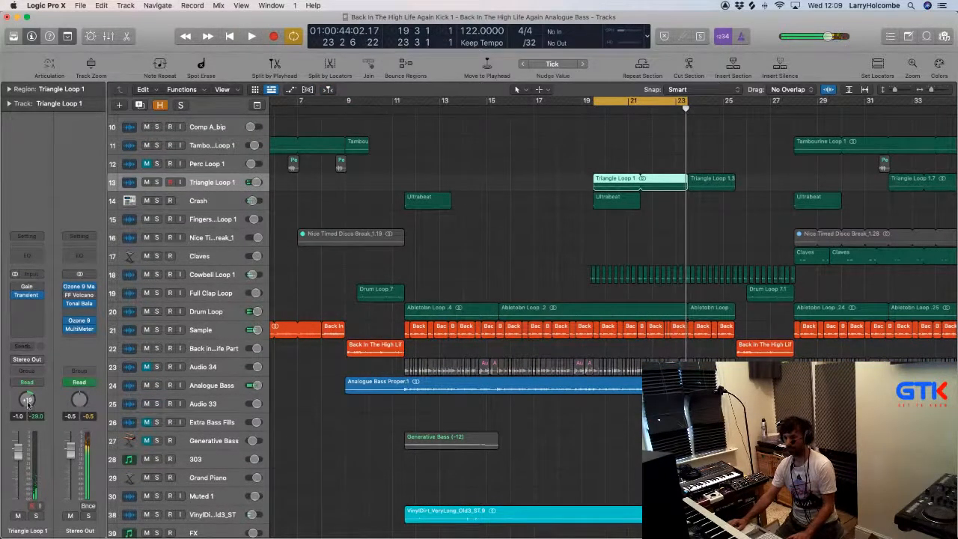
key(space)
drag(18, 451, 19, 467)
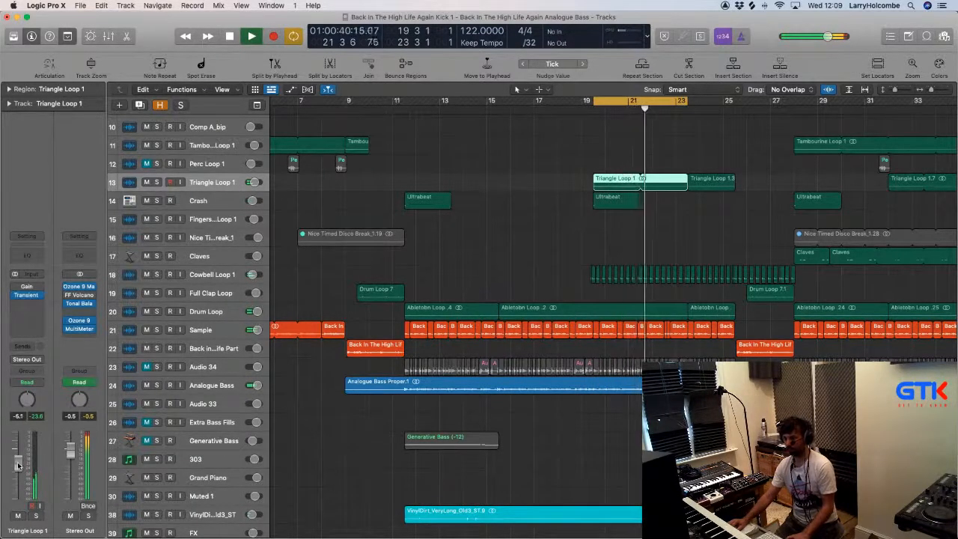
key(space)
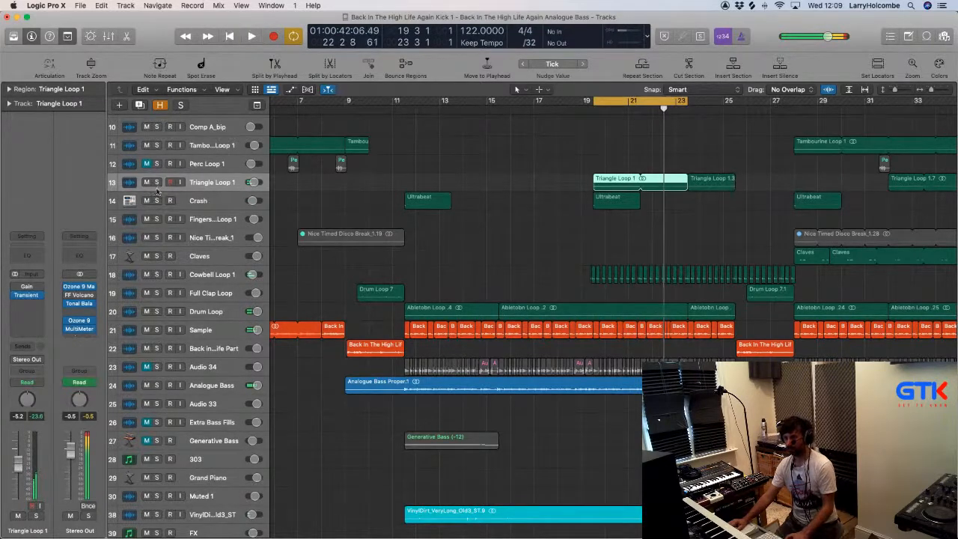
Audition Triangle Loop 1 in solo, add the Sample track to the solo, then stop playback and clear the solos
click(156, 183)
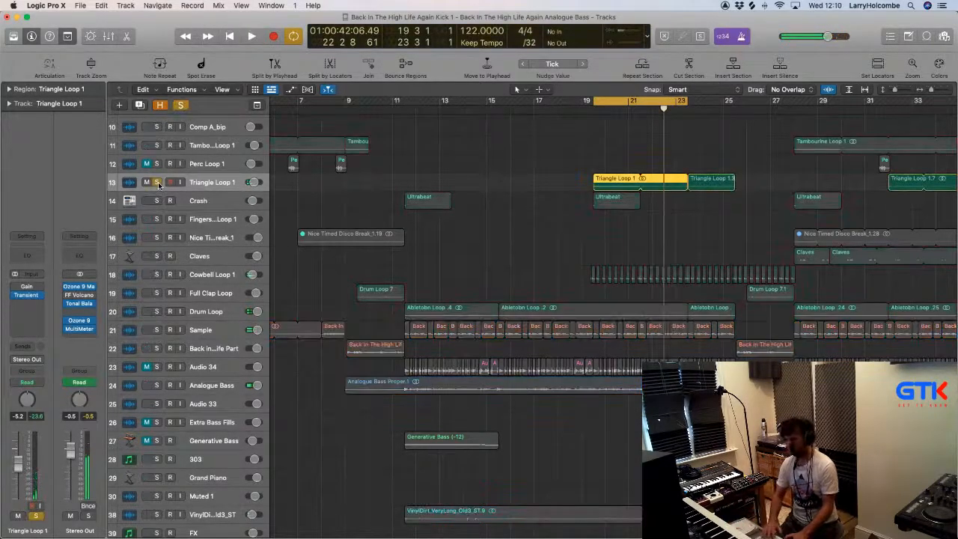
key(space)
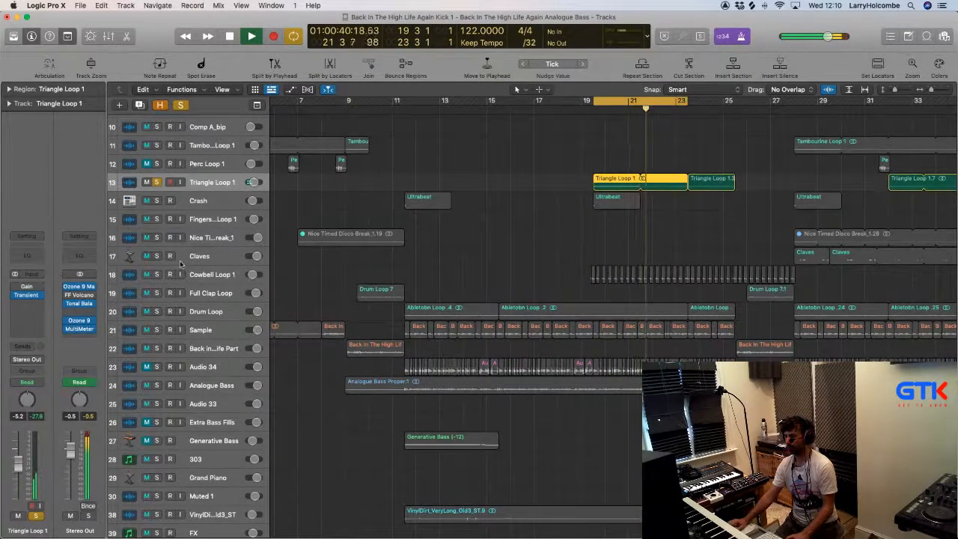
click(157, 330)
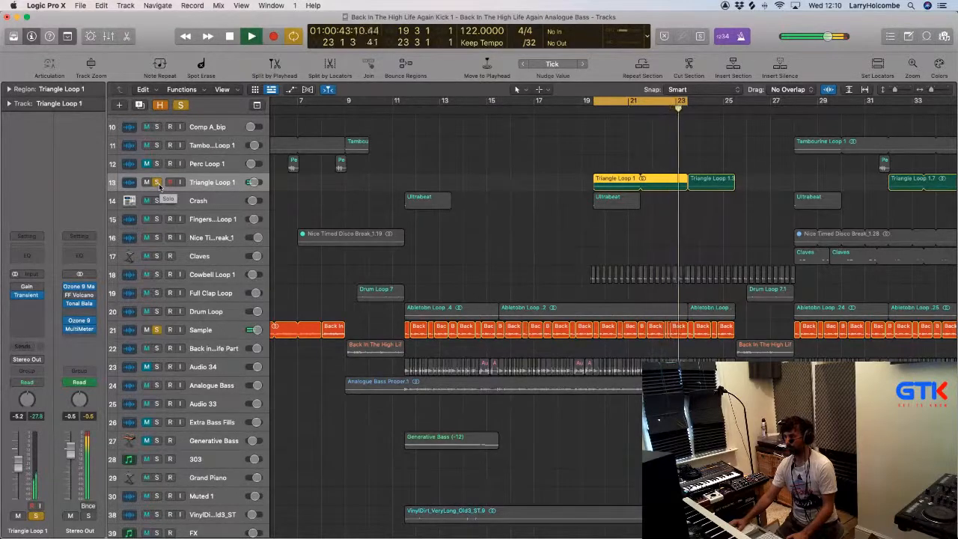
key(space)
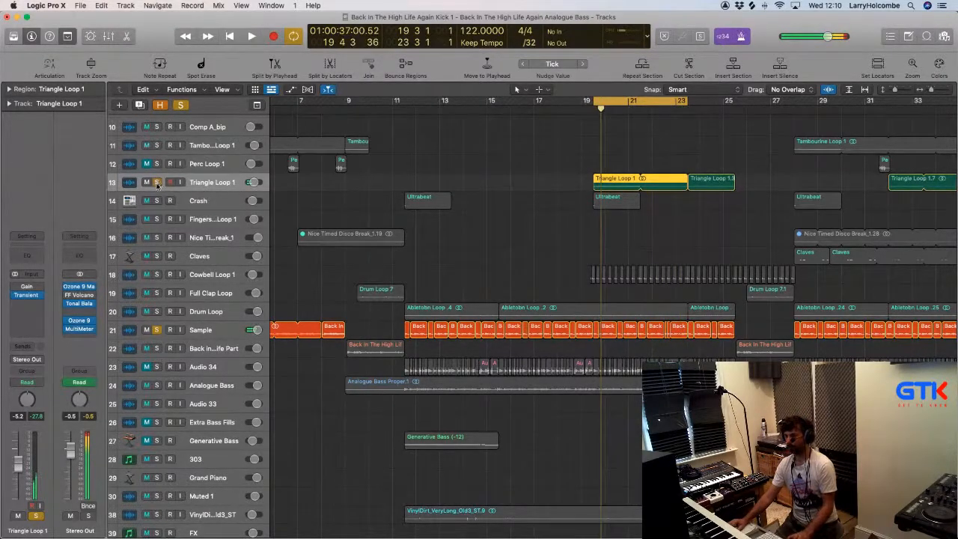
click(158, 185)
Insert the LFOTool sidechain plug-in on Triangle Loop 1 after the transient plug-in
key(z)
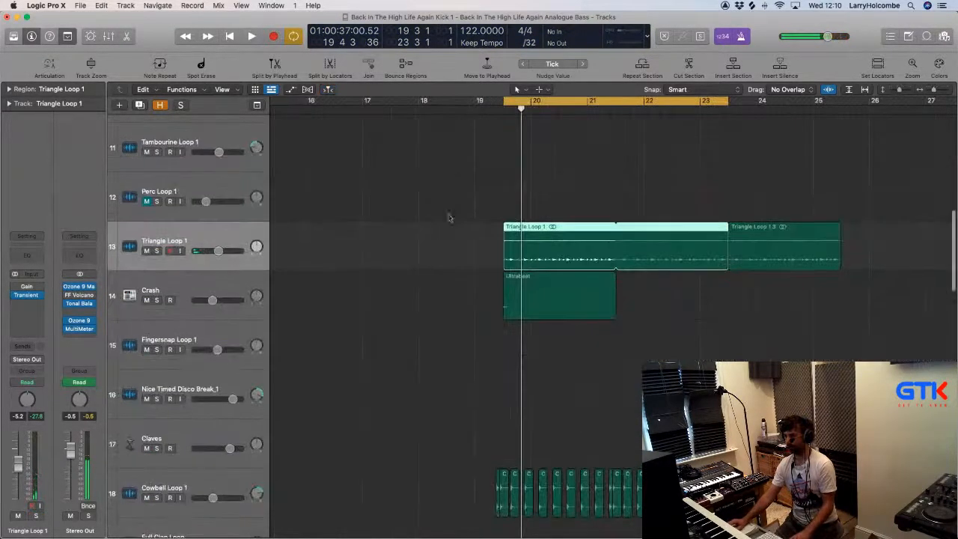
click(18, 328)
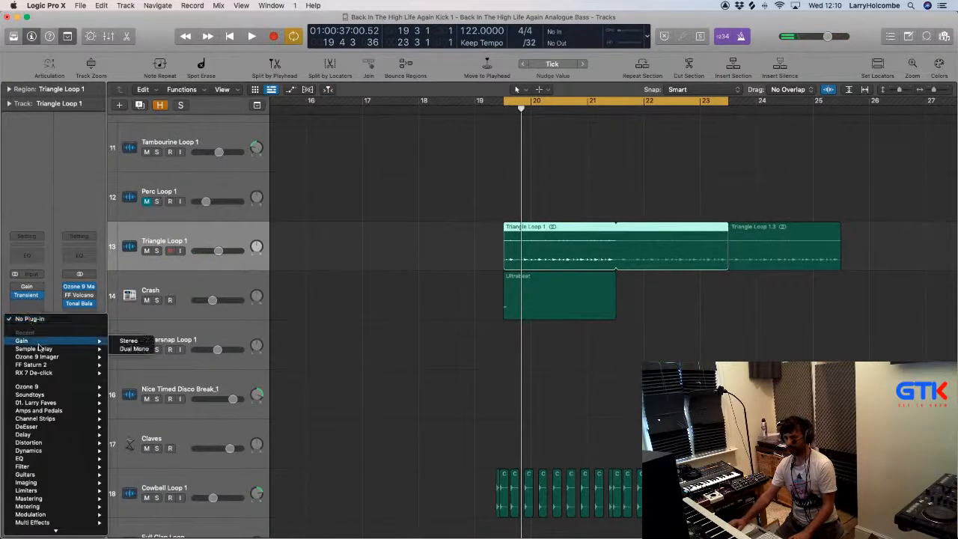
scroll(49, 385, down, 3)
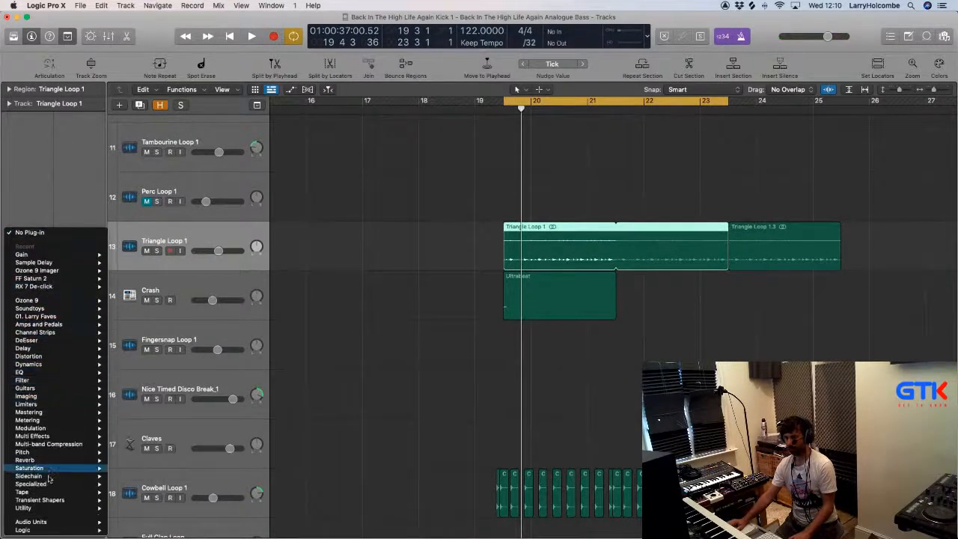
mouse_move(43, 478)
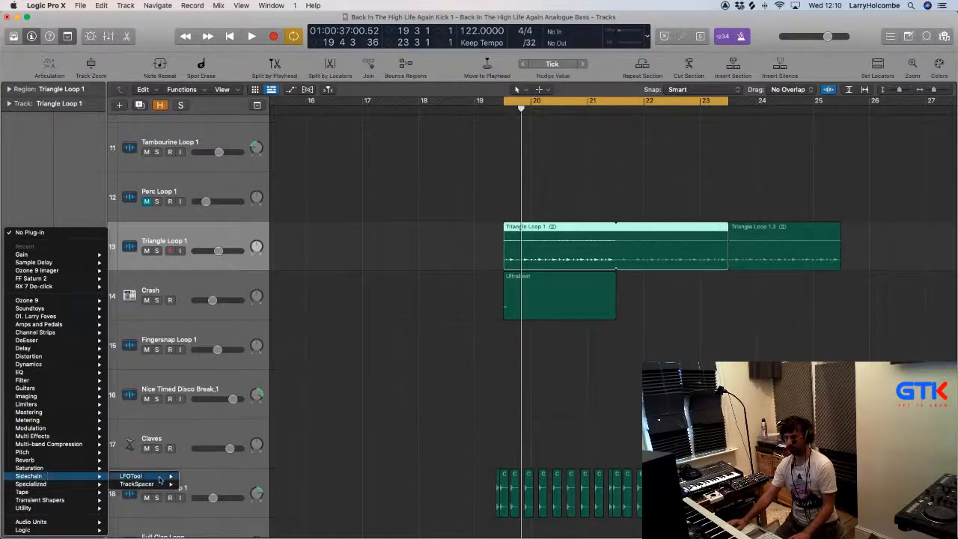
click(199, 477)
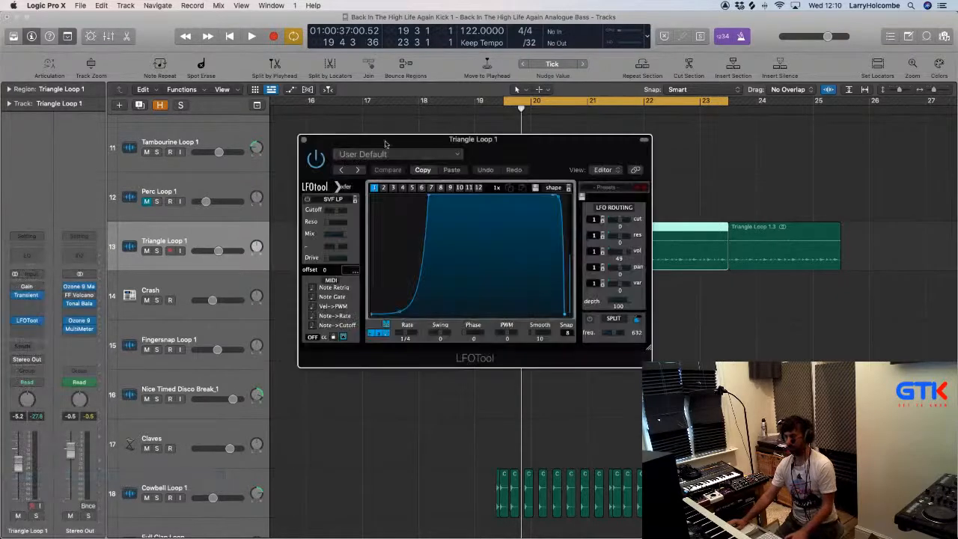
Load the saved 16th Groove Hats setting into LFOTool
click(605, 187)
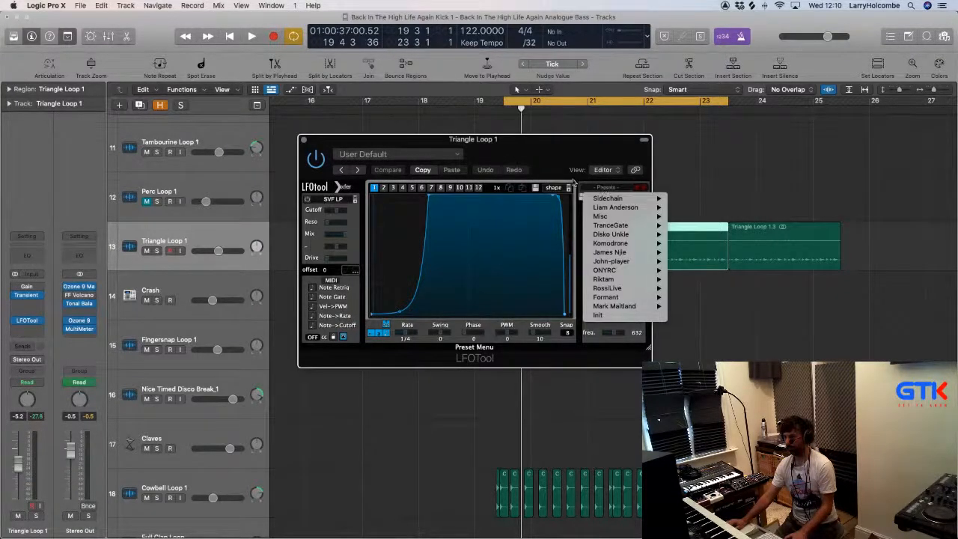
drag(517, 163, 494, 165)
click(365, 163)
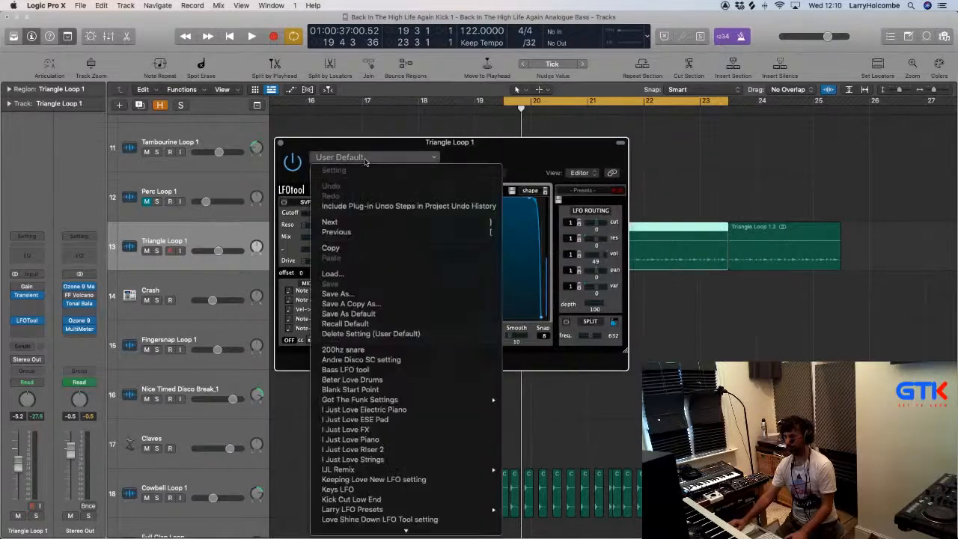
scroll(373, 306, down, 2)
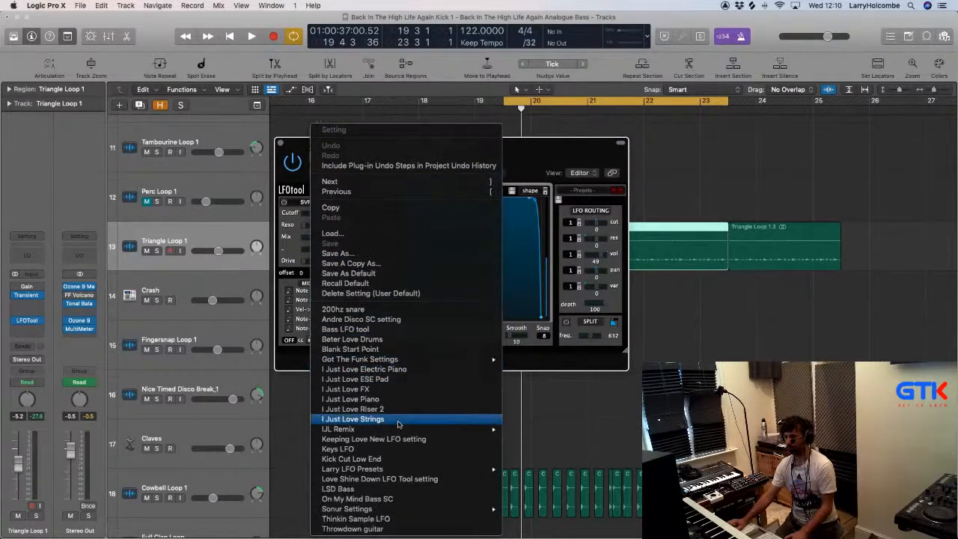
mouse_move(404, 469)
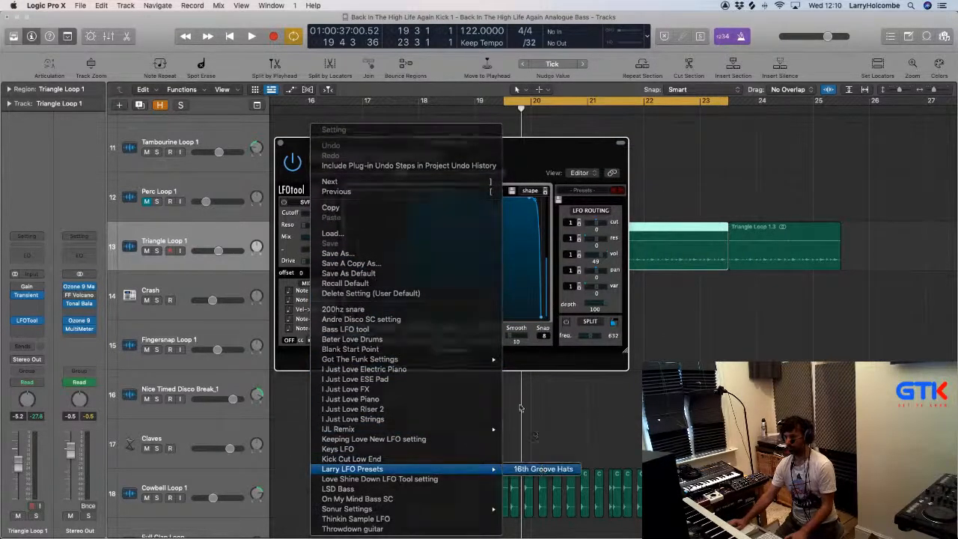
click(543, 469)
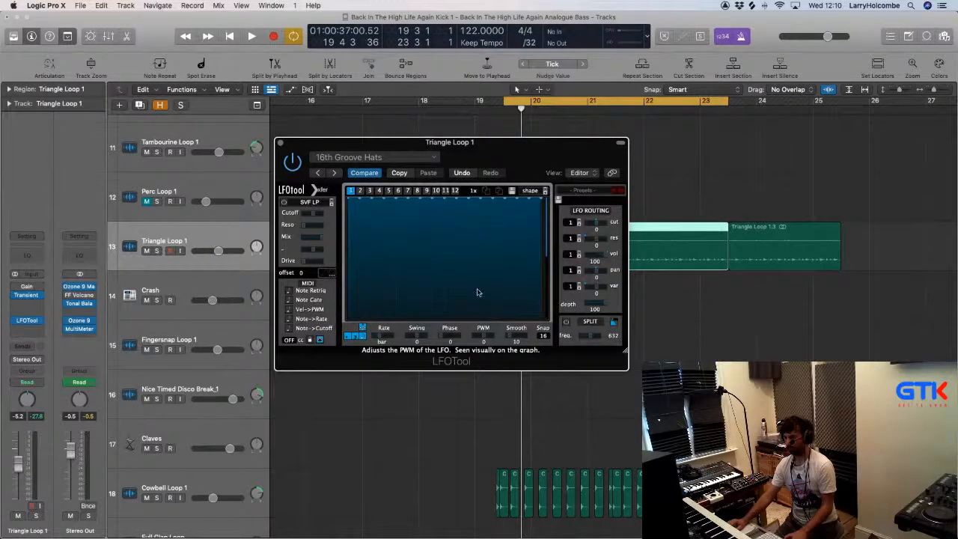
Try gating Triangle Loop 1 by pulling alternate 16th steps of the LFO graph to zero, starting from the first step
key(space)
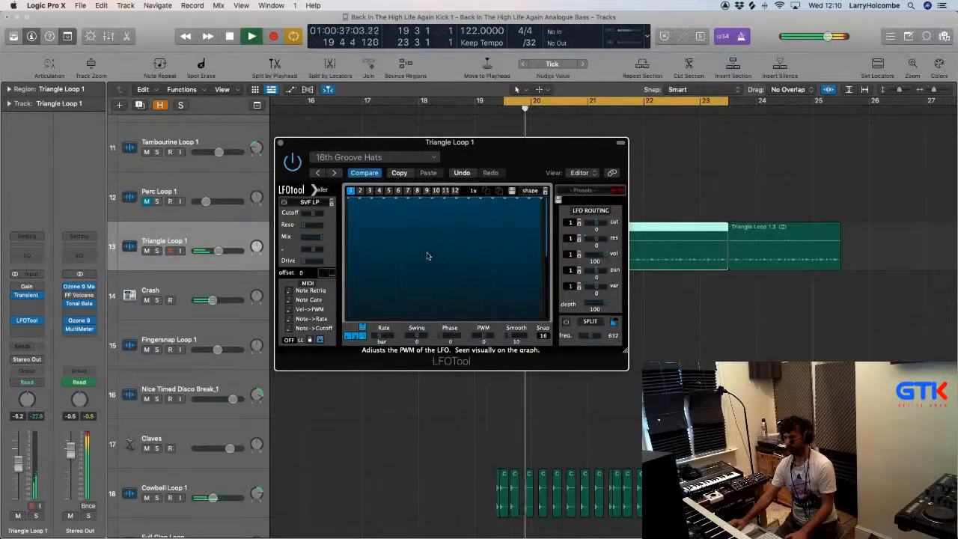
key(space)
mouse_move(352, 234)
mouse_down()
mouse_move(362, 328)
mouse_move(353, 301)
mouse_up()
drag(377, 208, 374, 341)
key(space)
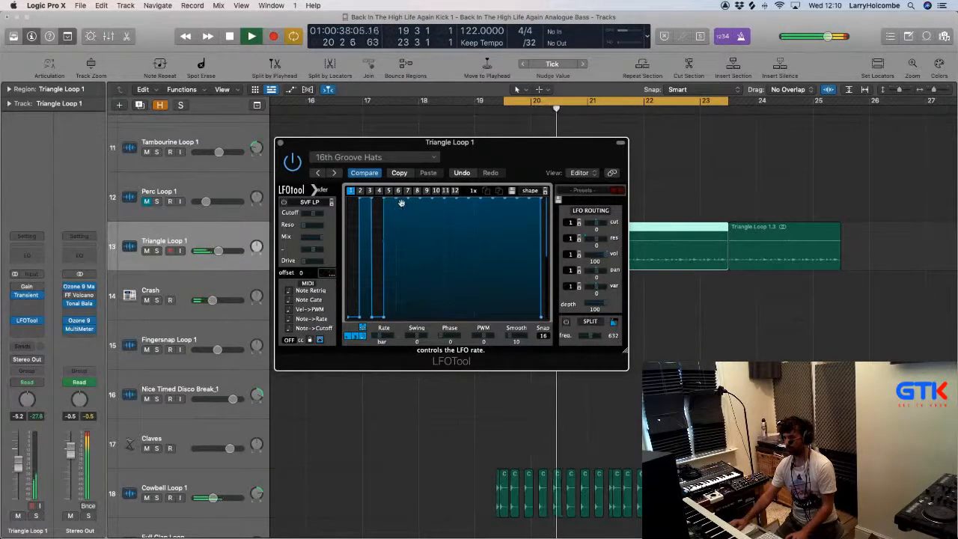
drag(401, 203, 402, 317)
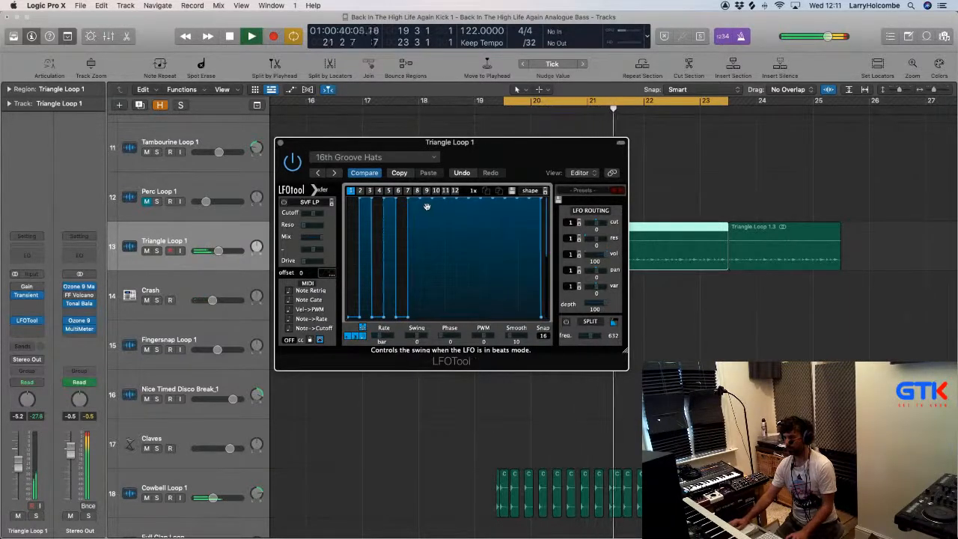
drag(426, 207, 427, 317)
drag(449, 210, 451, 317)
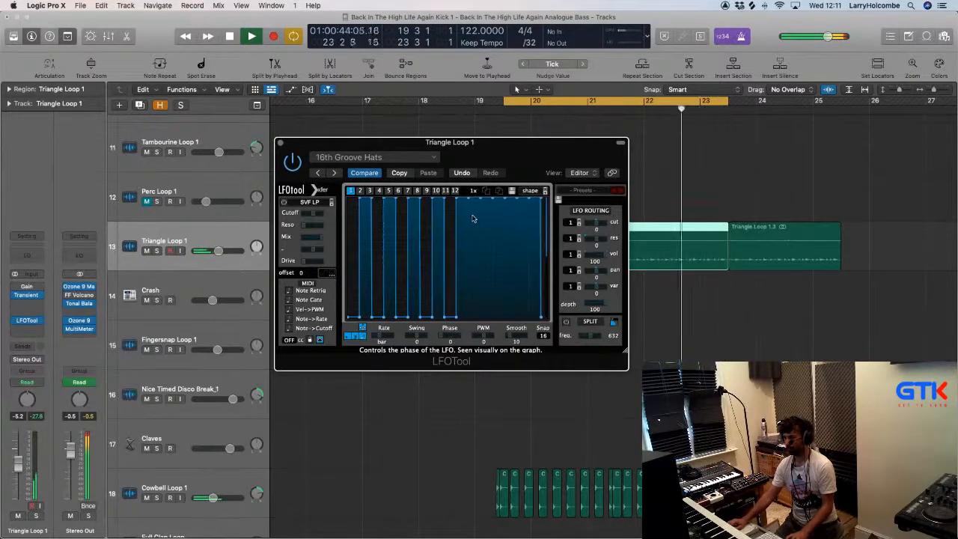
drag(472, 217, 472, 318)
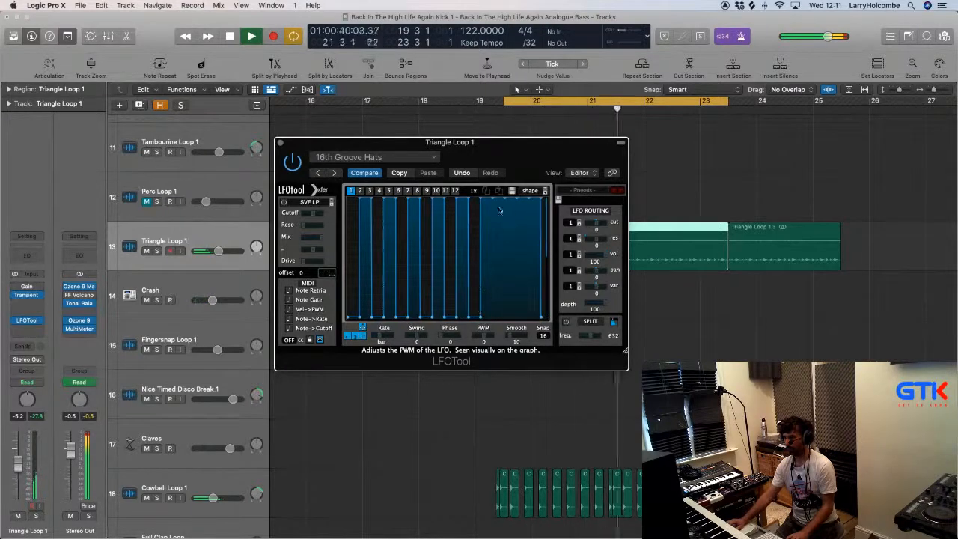
Redraw the LFO graph so odd 16th steps stay at full level and every even step drops to zero
mouse_move(376, 247)
mouse_down()
mouse_move(363, 201)
mouse_move(364, 300)
mouse_up()
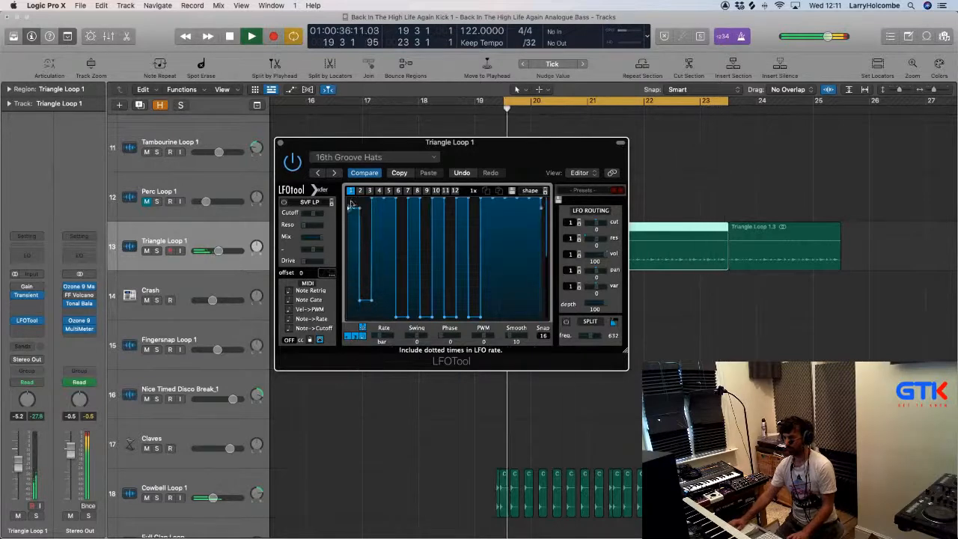
mouse_move(351, 204)
mouse_down()
mouse_move(361, 319)
mouse_move(389, 318)
mouse_up()
mouse_move(400, 272)
mouse_down()
mouse_move(410, 199)
mouse_move(397, 319)
mouse_up()
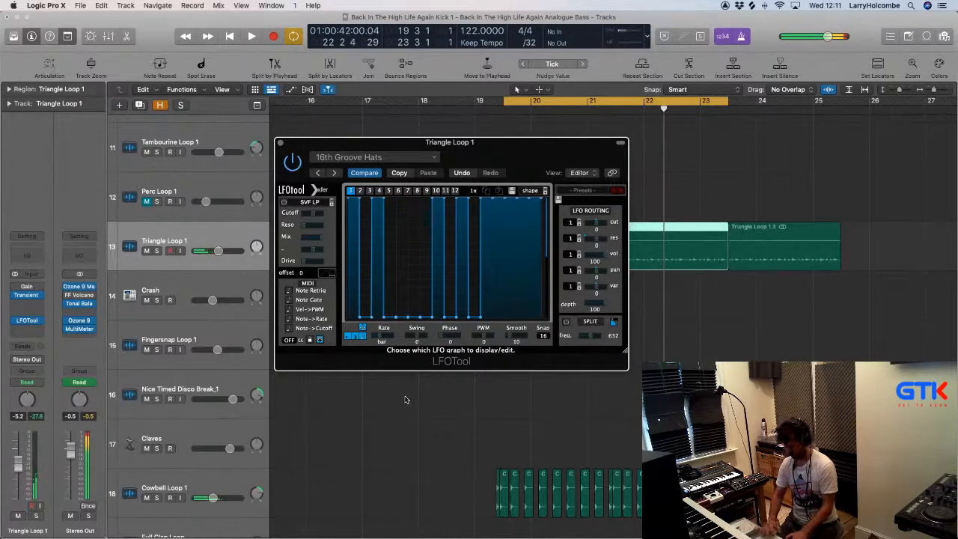
mouse_move(400, 304)
mouse_down()
mouse_move(401, 220)
mouse_move(421, 204)
mouse_up()
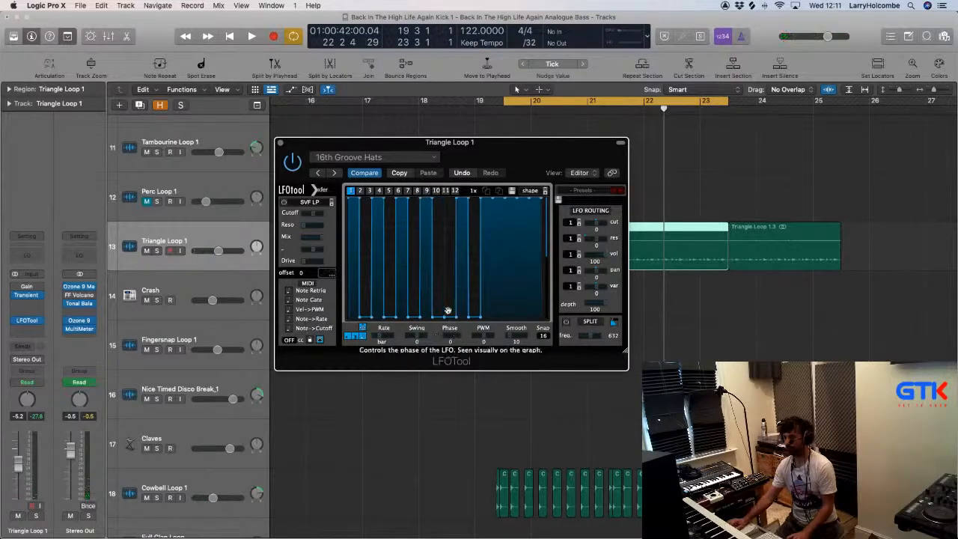
drag(464, 228, 472, 380)
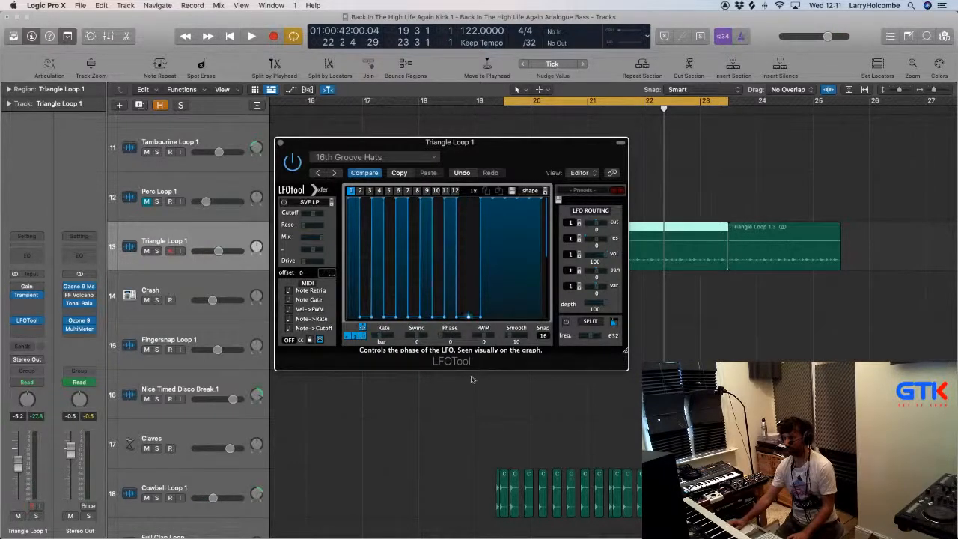
mouse_move(475, 314)
mouse_down()
mouse_move(473, 194)
mouse_move(487, 194)
mouse_move(485, 376)
mouse_up()
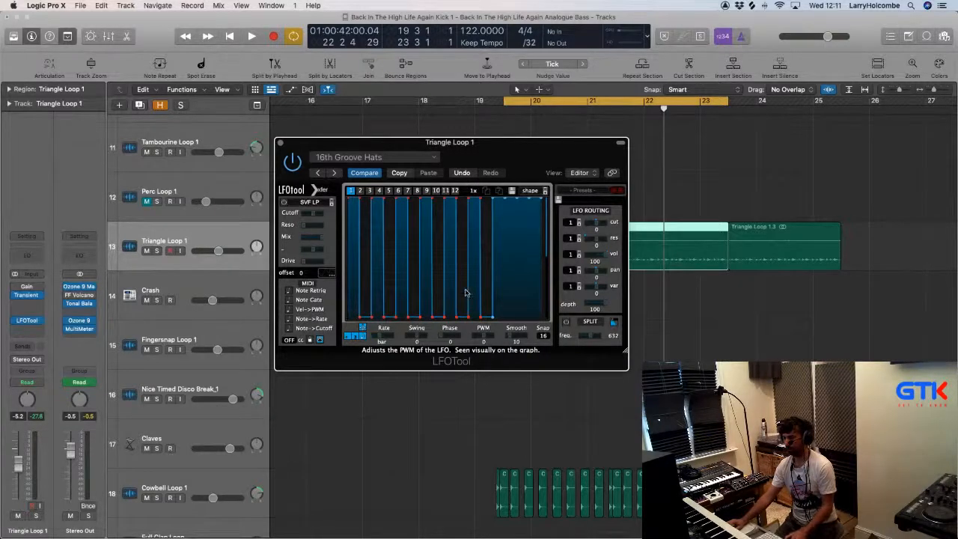
key(space)
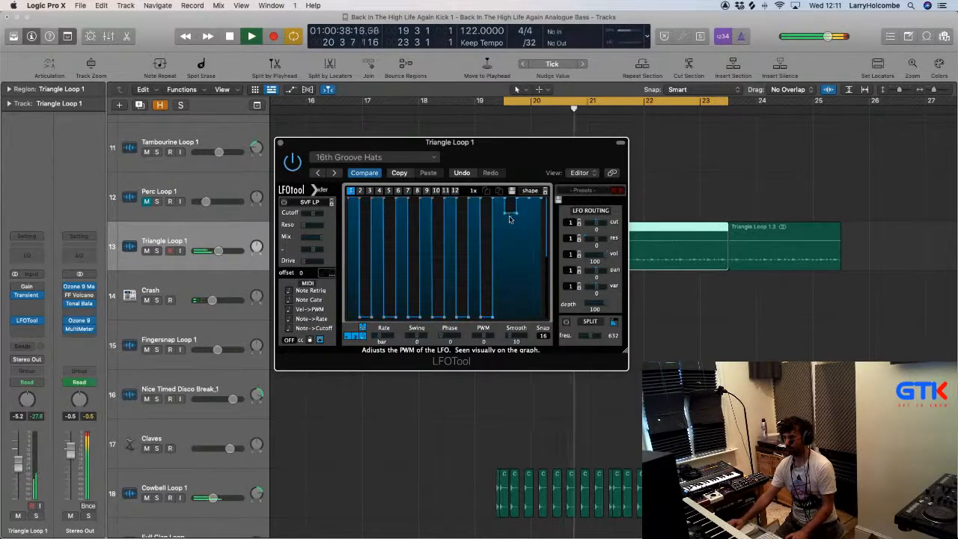
click(536, 254)
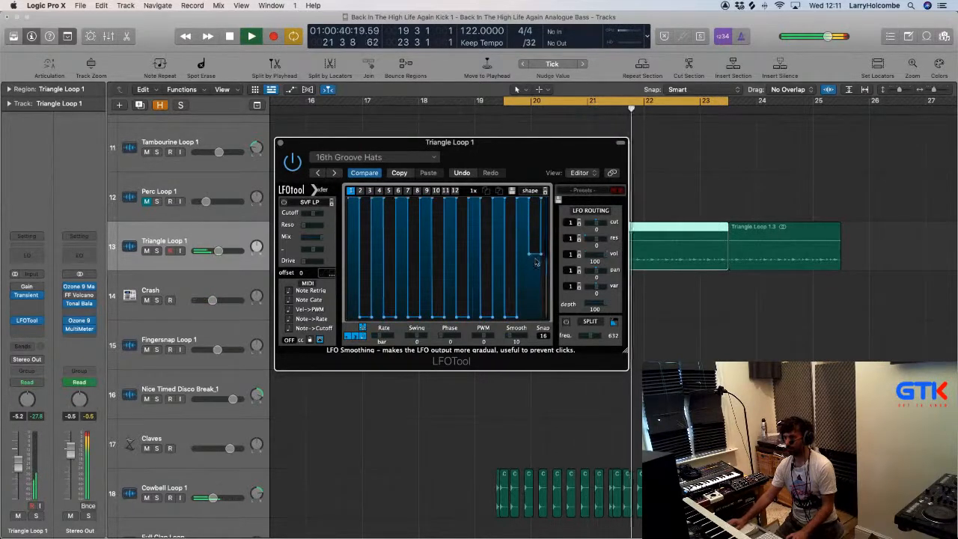
drag(536, 262, 536, 196)
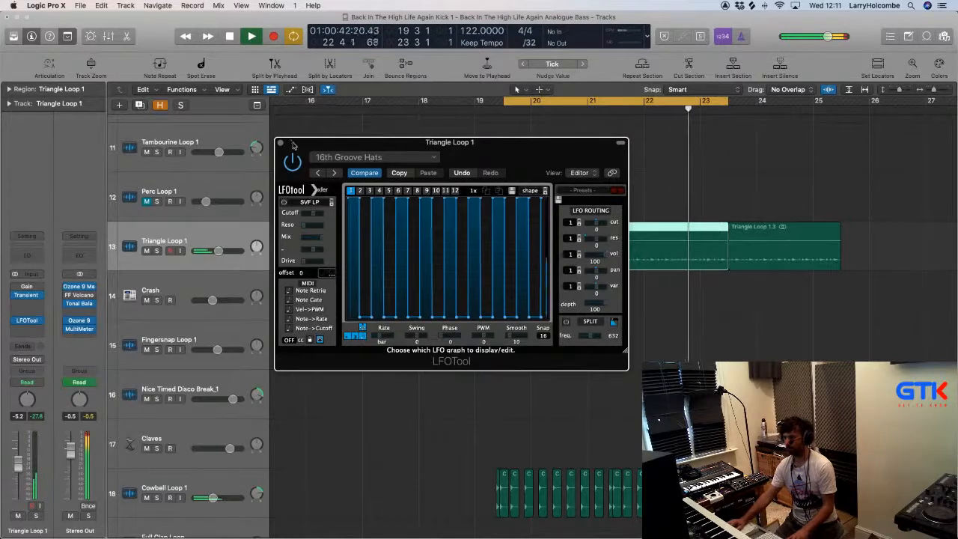
Raise the Triangle Loop 1 volume to -2.1 dB, close LFOTool and solo the track to check it
drag(293, 145, 406, 155)
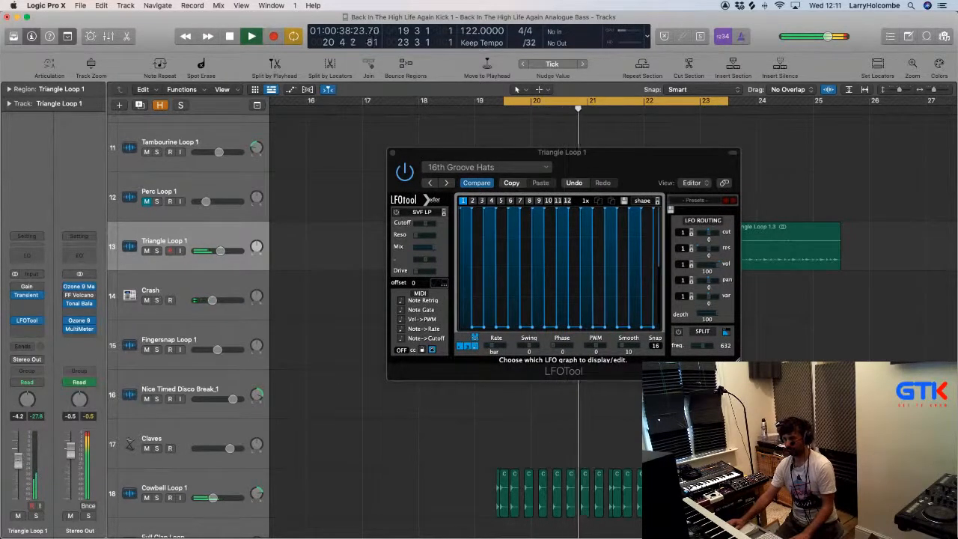
drag(18, 461, 17, 457)
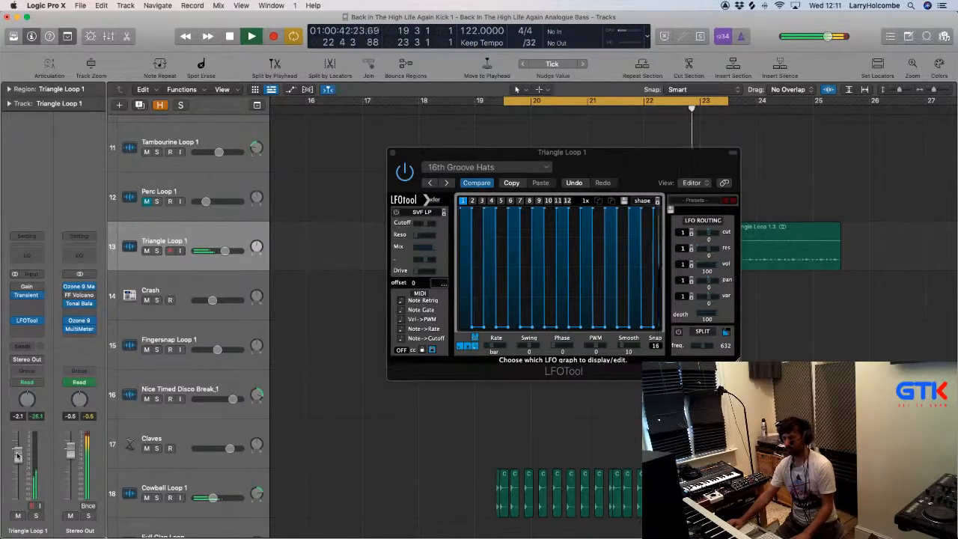
click(392, 153)
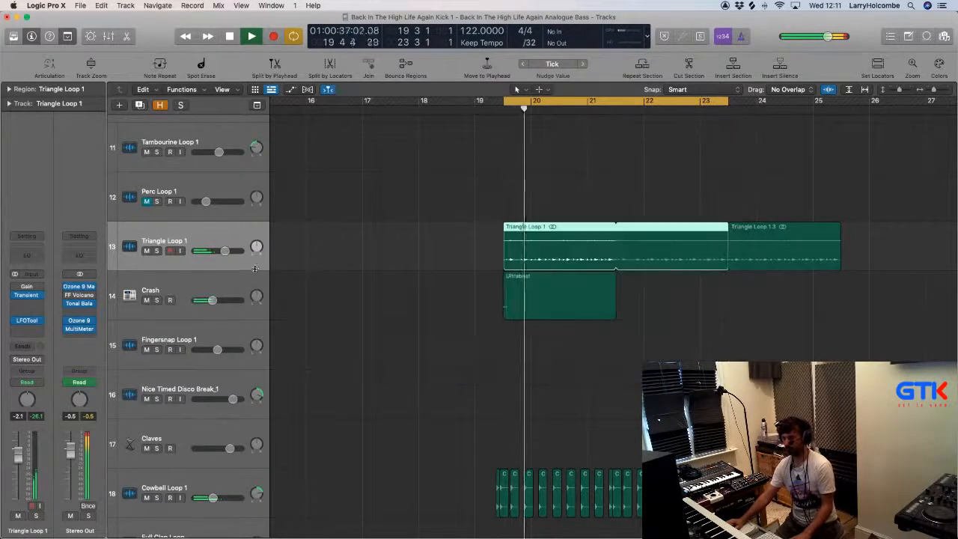
click(157, 251)
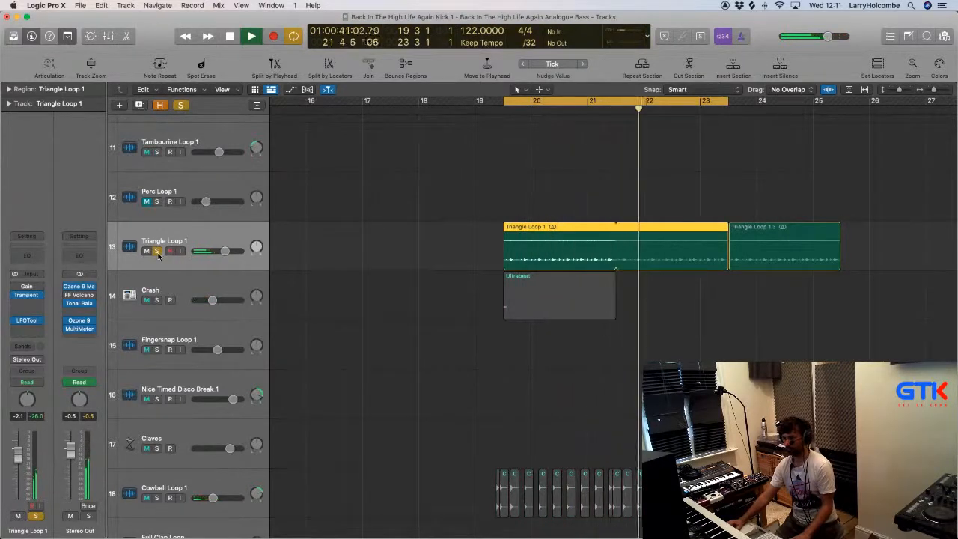
Thin the LFOTool gate on Triangle Loop 1 by dropping steps 1, 5, 9 and 13 to zero, leaving steps 3, 7, 11 and 15
click(27, 321)
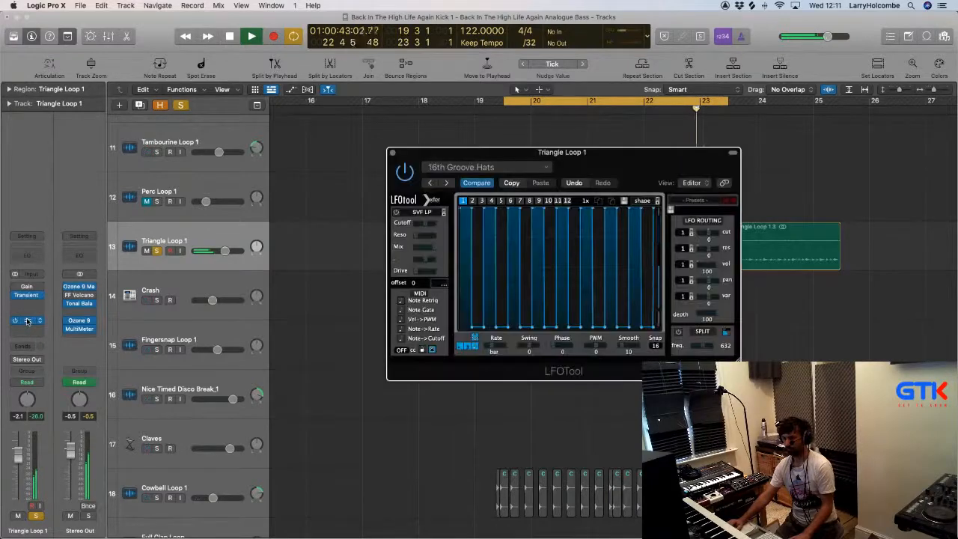
mouse_move(452, 218)
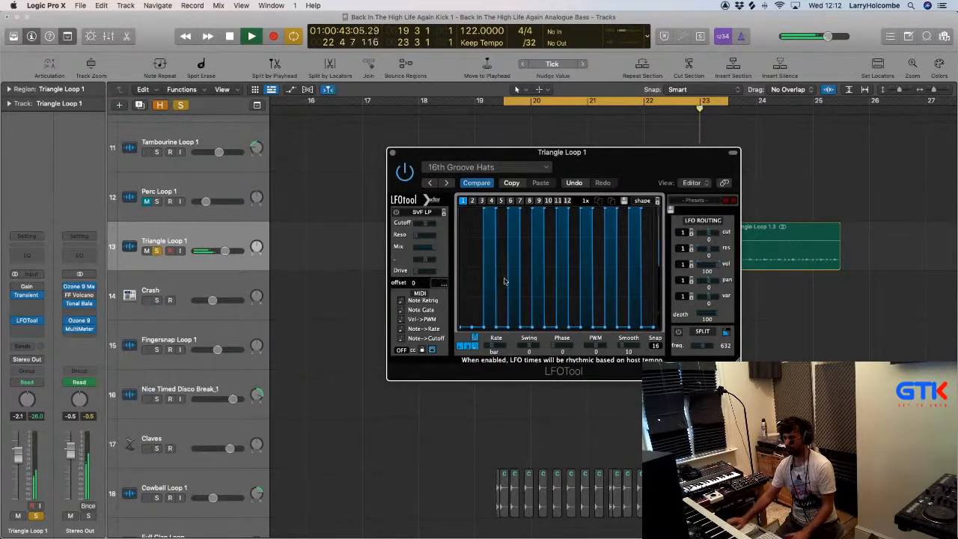
key(space)
key(space)
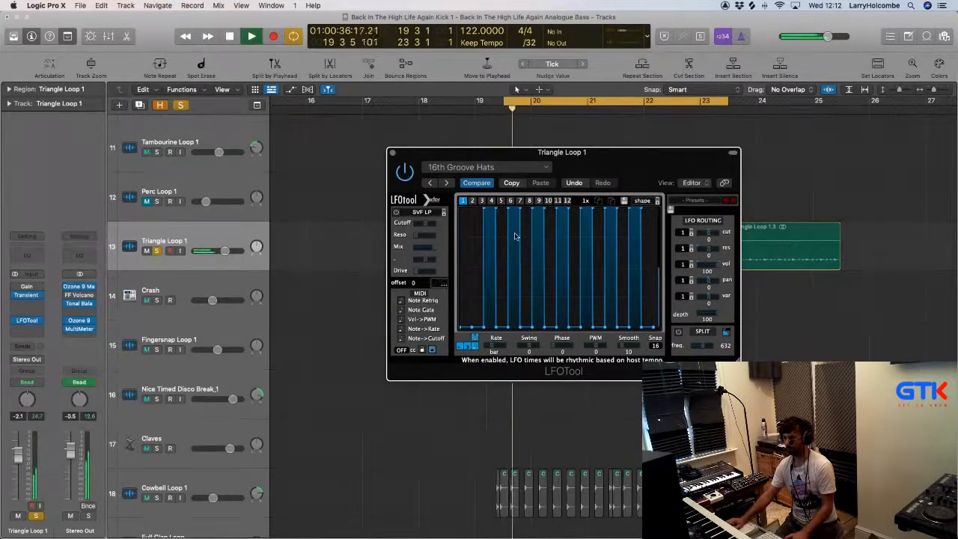
drag(515, 219, 515, 326)
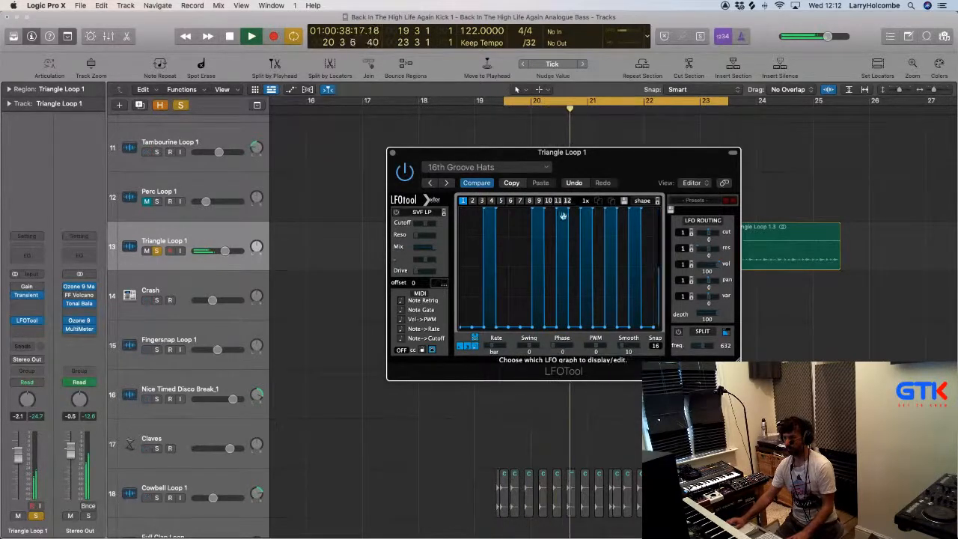
drag(563, 217, 563, 277)
drag(565, 312, 564, 327)
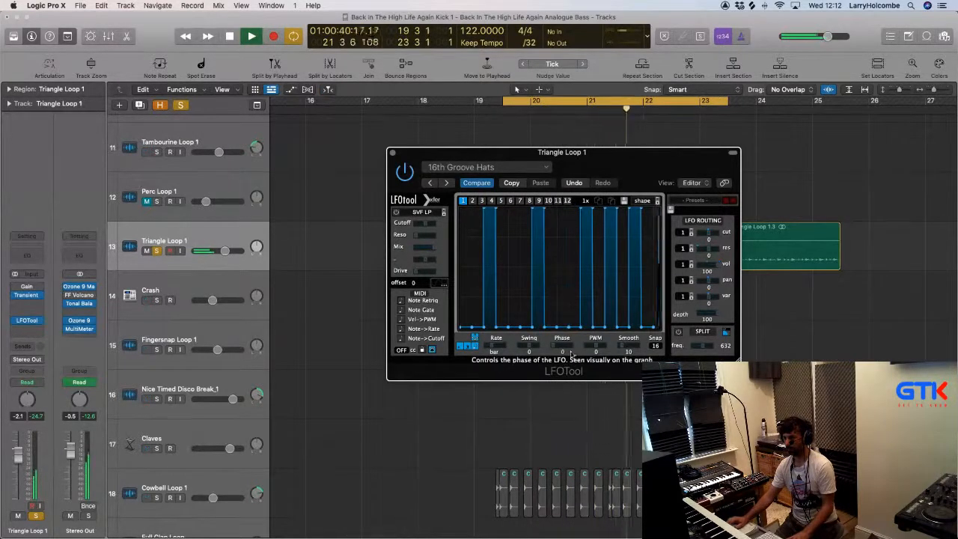
click(611, 313)
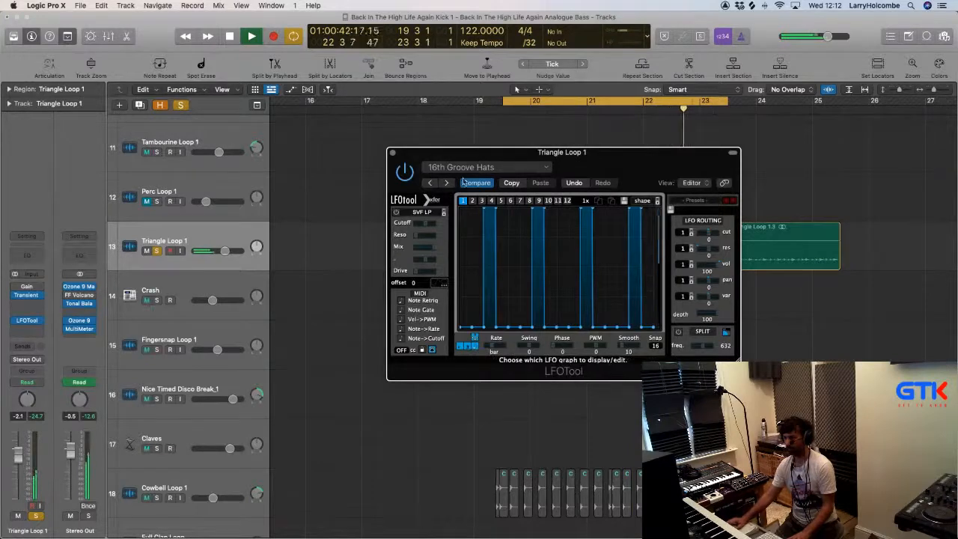
Close LFOTool, unsolo Triangle Loop 1 and raise its volume to 0.1 dB against the full mix
click(392, 152)
key(space)
key(s)
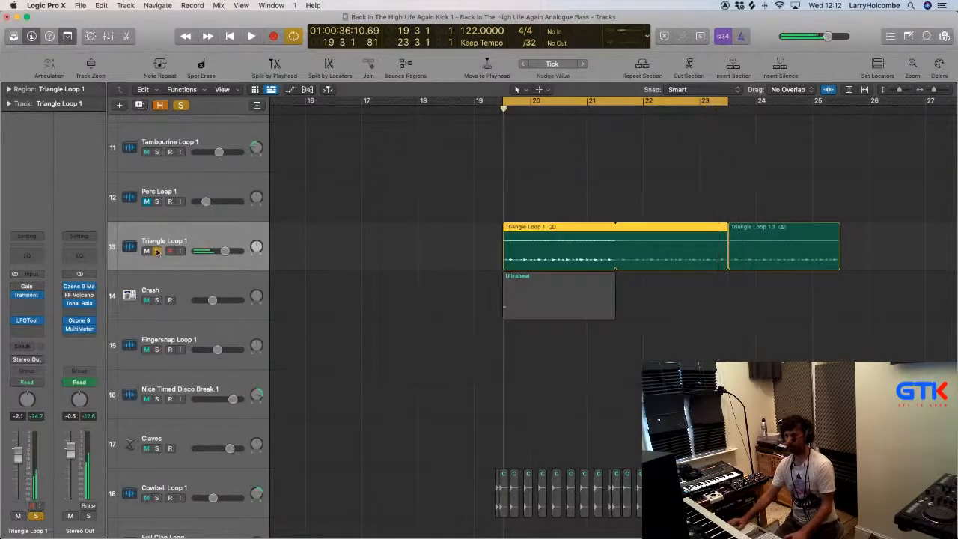
key(space)
click(370, 173)
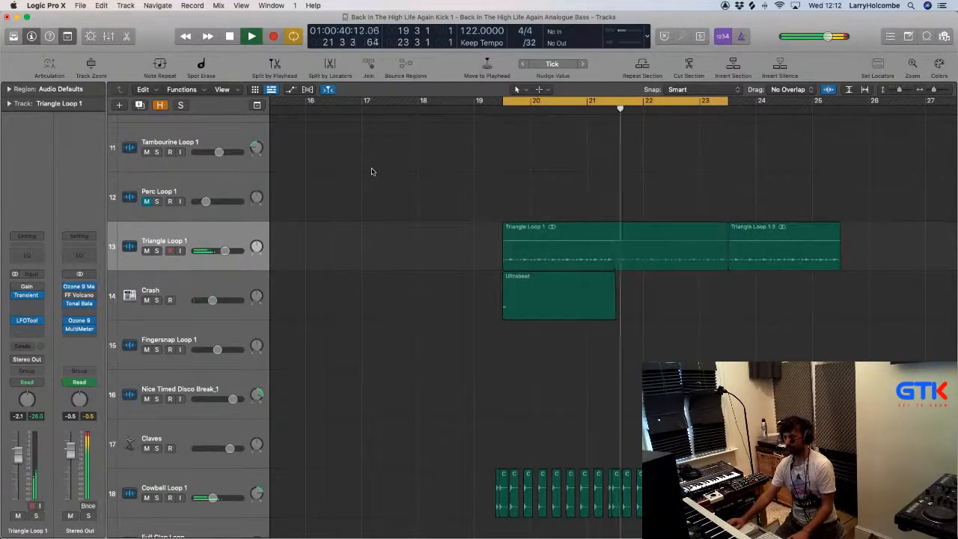
drag(16, 455, 17, 449)
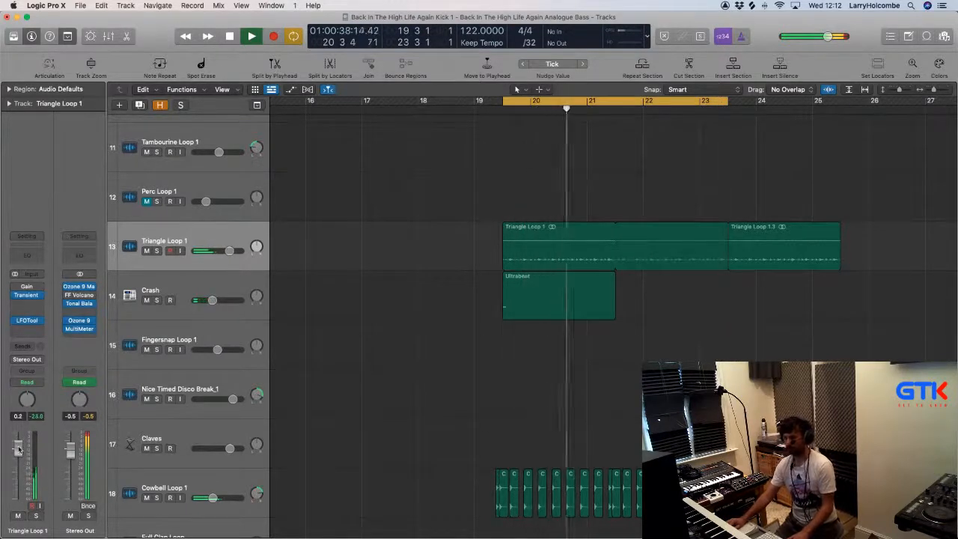
drag(17, 449, 17, 450)
Solo Triangle Loop 1 and reduce LFOTool's volume routing amount to 86 to soften the gating
click(27, 320)
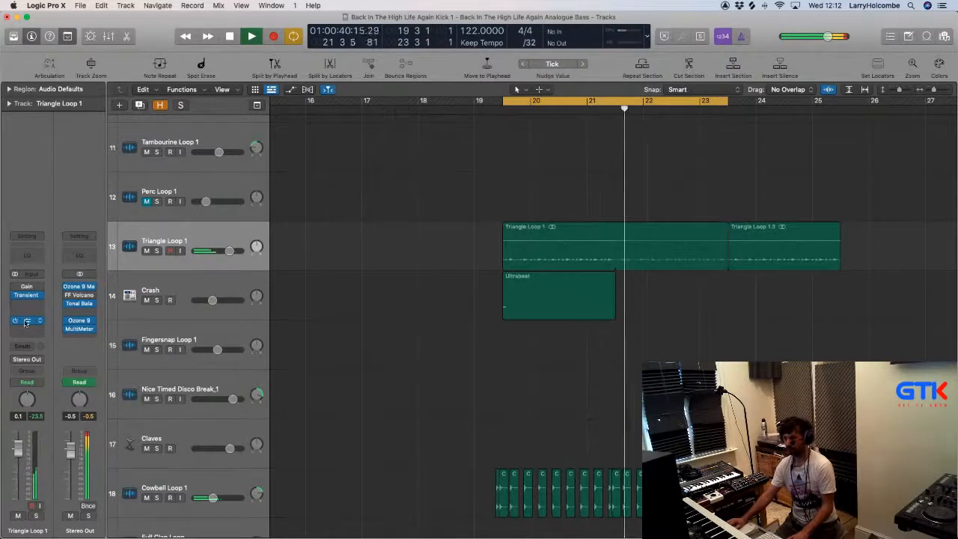
key(space)
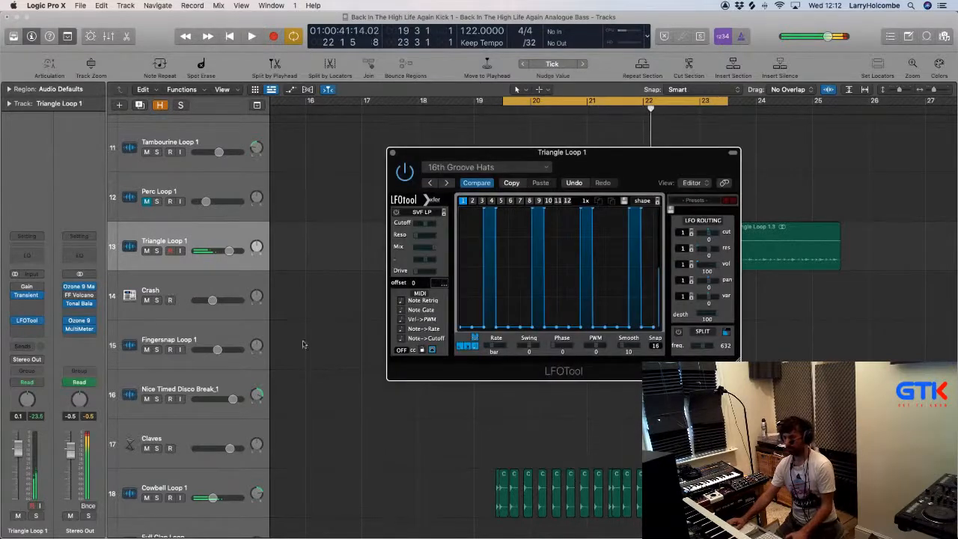
click(36, 516)
key(space)
click(696, 267)
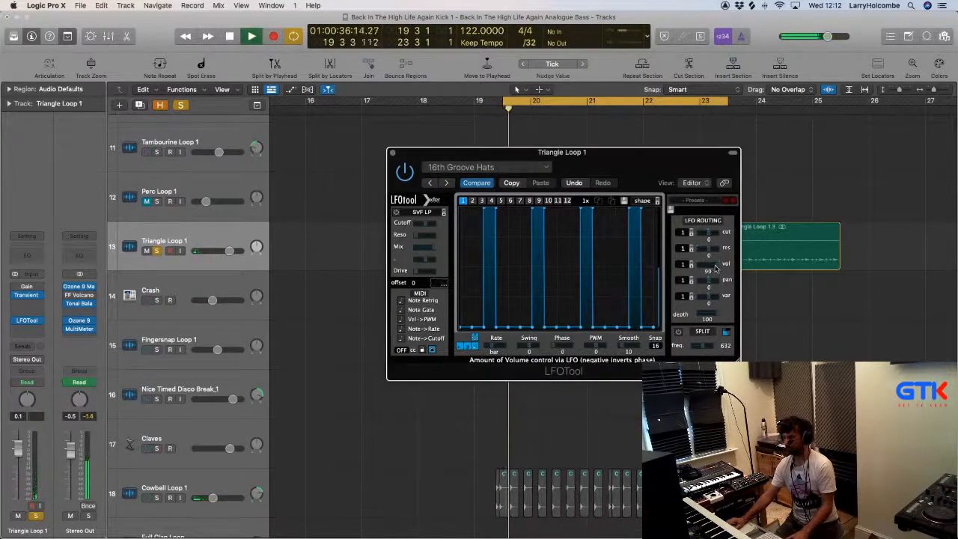
mouse_move(697, 269)
mouse_down()
mouse_move(683, 268)
mouse_move(697, 267)
mouse_up()
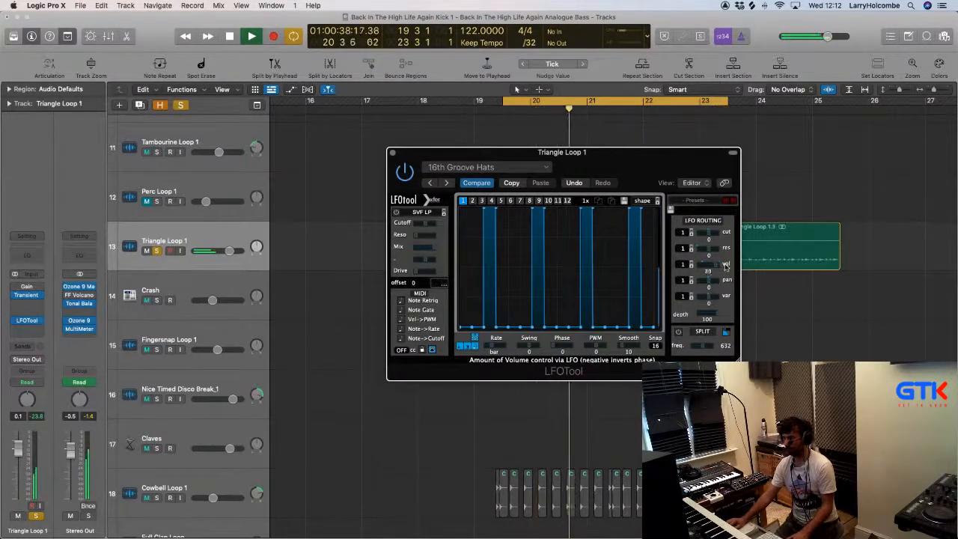
double_click(724, 267)
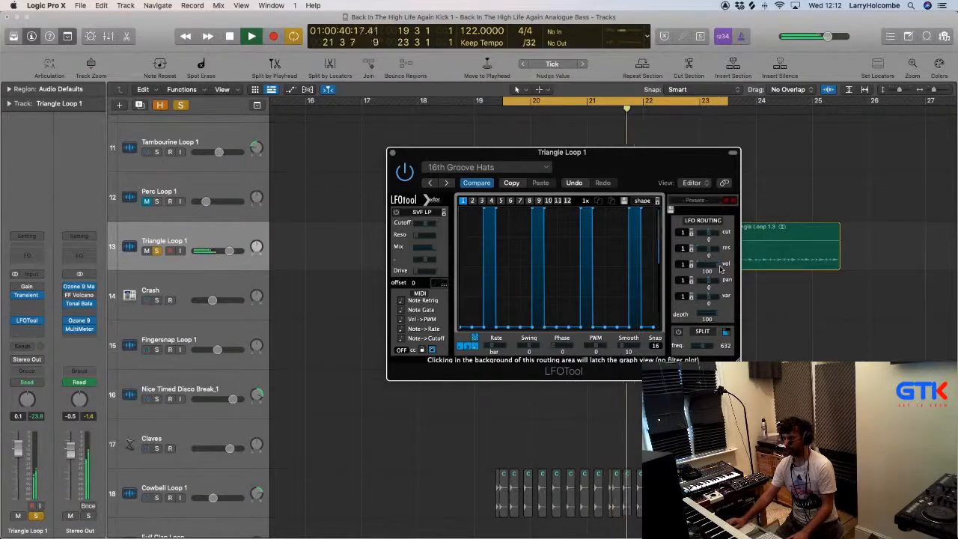
drag(721, 267, 719, 268)
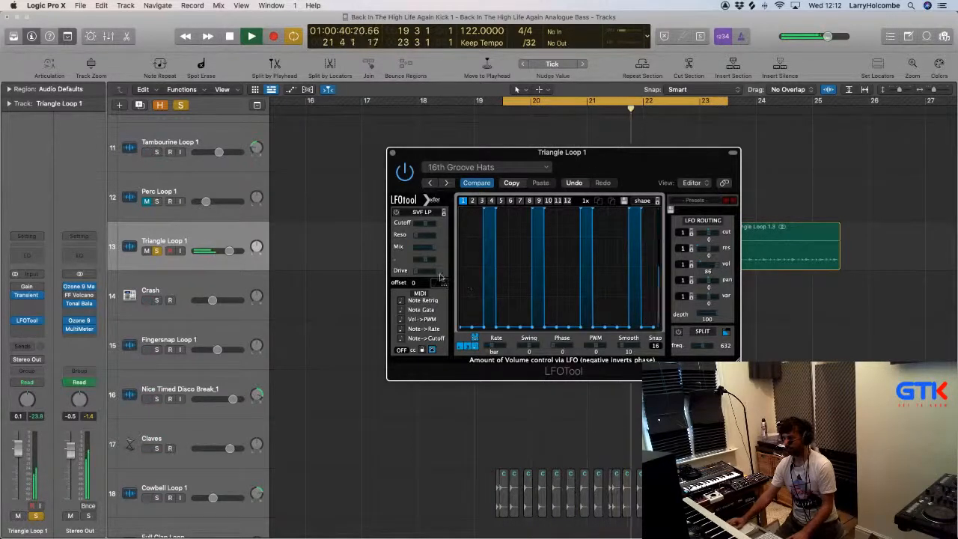
Unsolo Triangle Loop 1 and fine-tune it in the mix with an LFOTool volume amount of 83 and a track volume of -0.6 dB
click(157, 251)
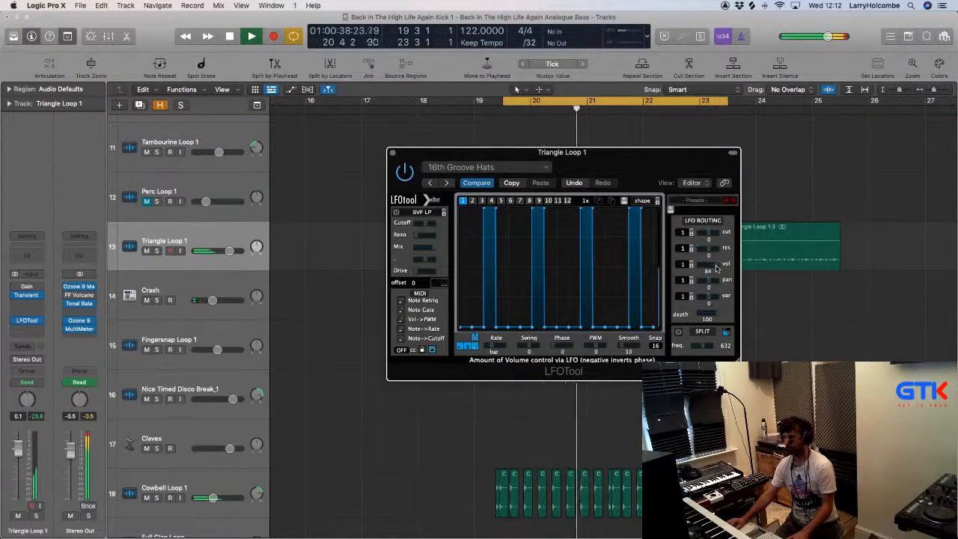
drag(716, 268, 715, 268)
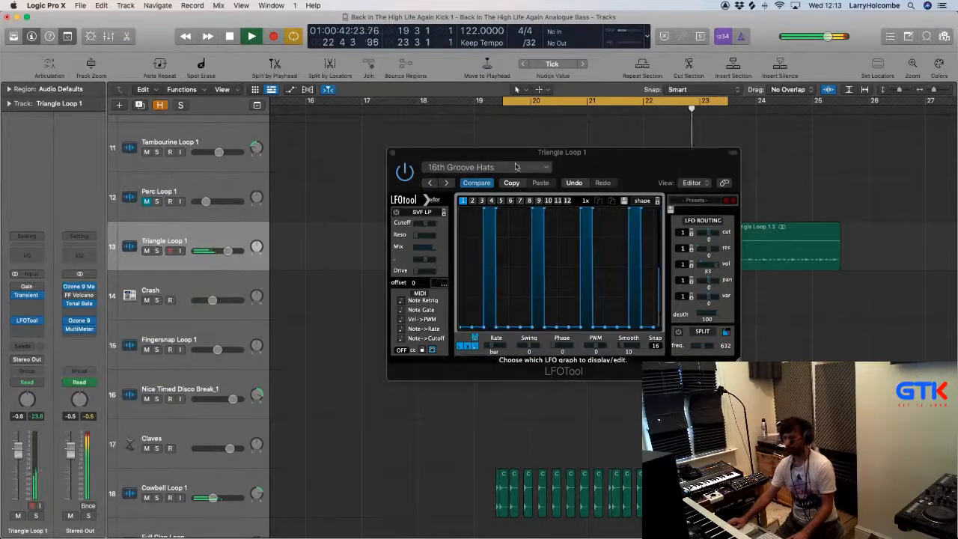
key(space)
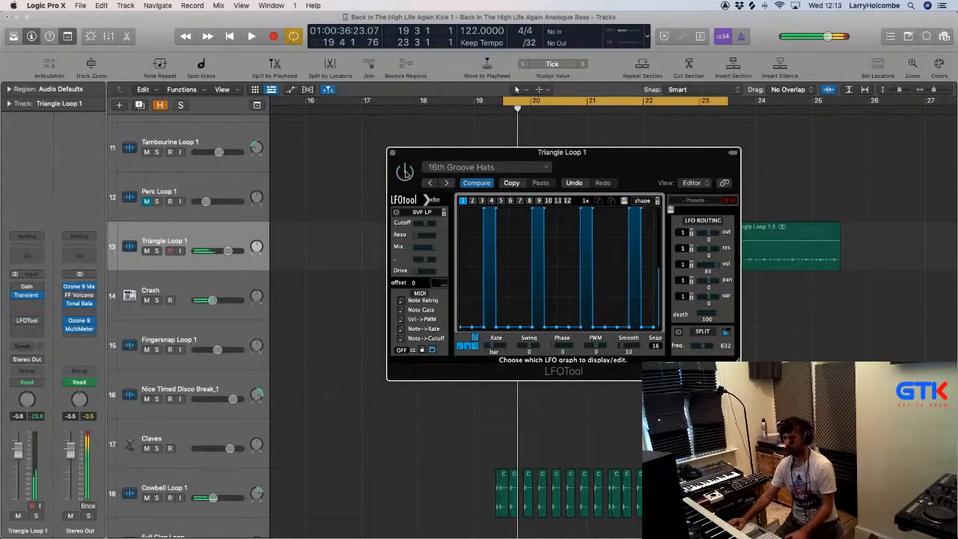
key(space)
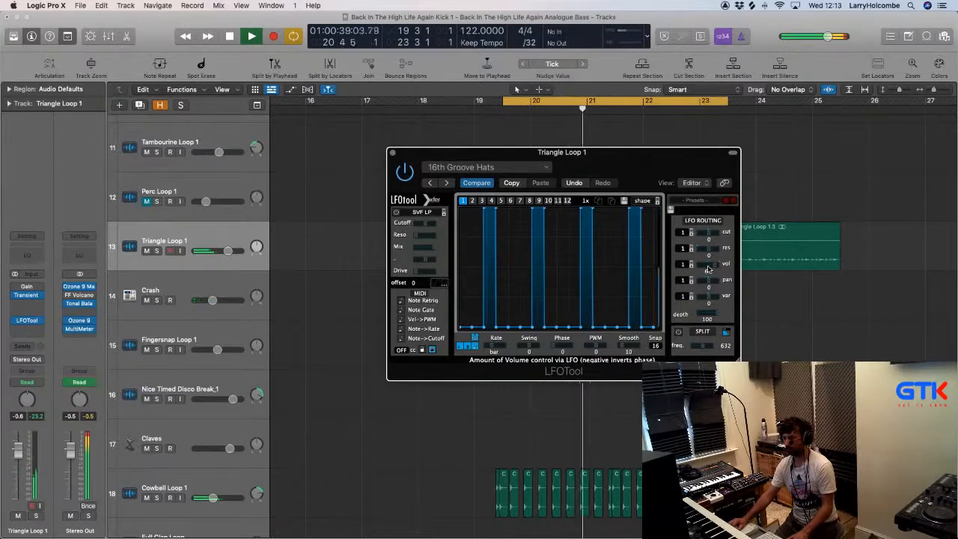
click(392, 154)
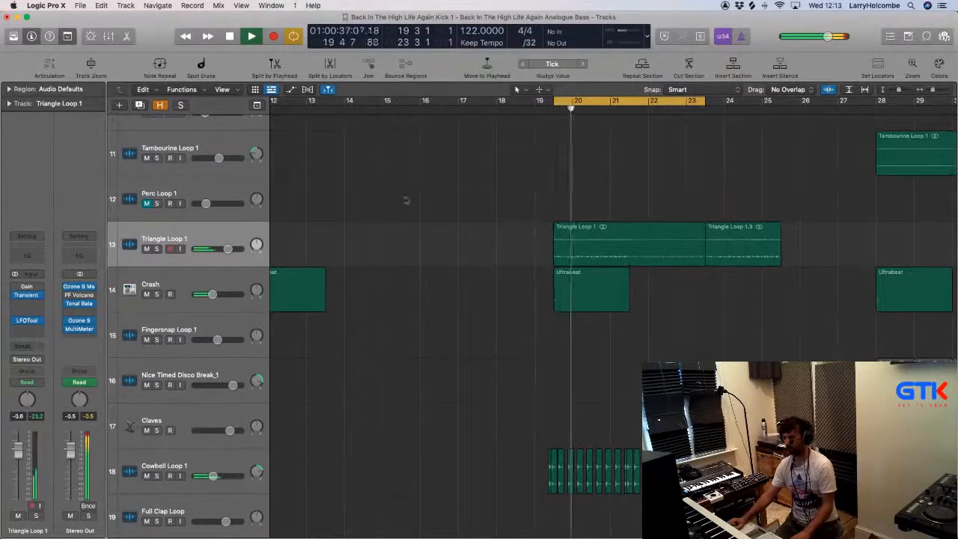
Listen to Cowbell Loop 1 in solo and check its Transient Master settings
click(193, 459)
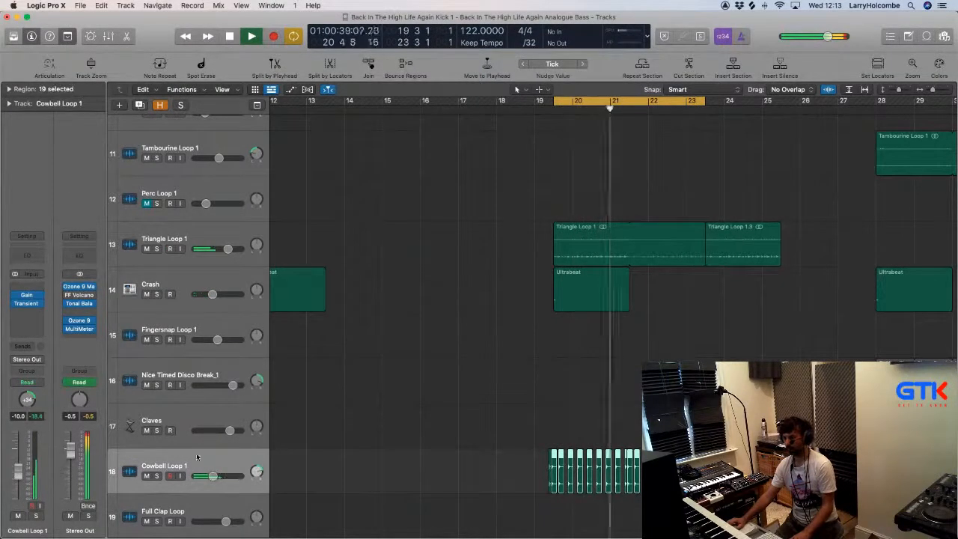
key(s)
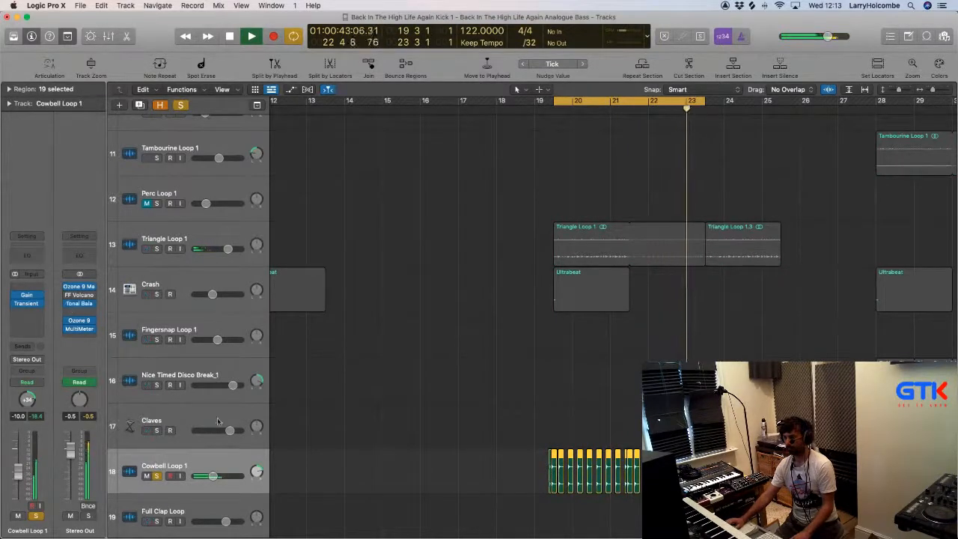
click(27, 304)
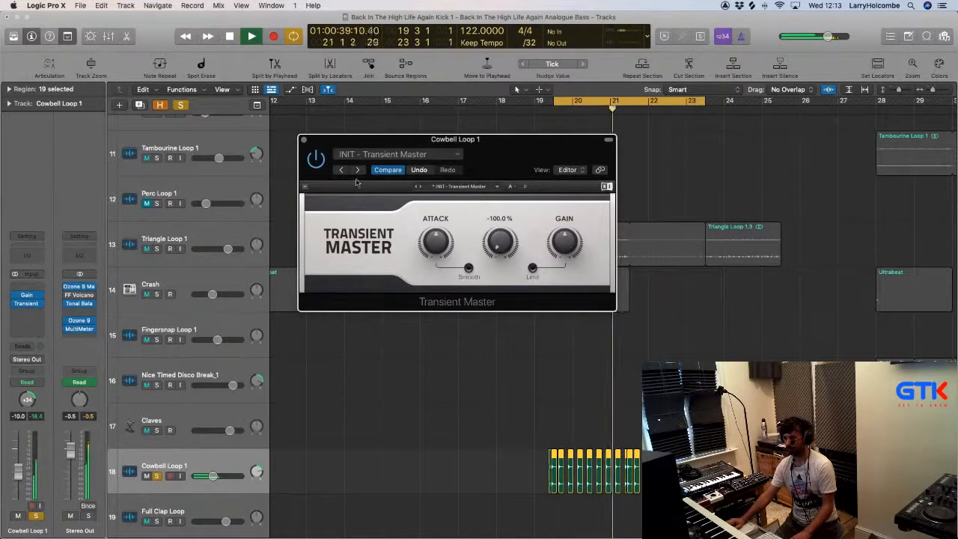
key(super+w)
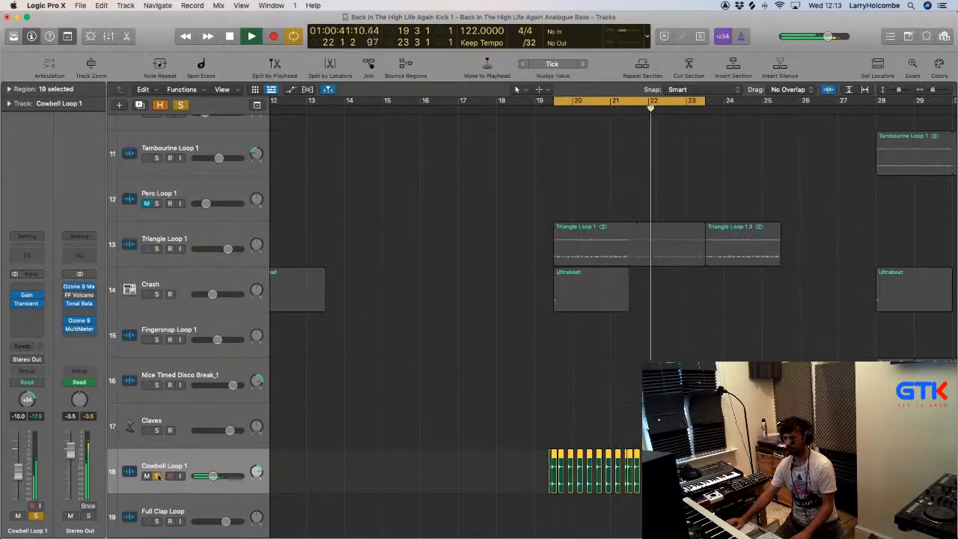
key(s)
Solo Drum Loop, enable its Transient Master and raise the sustain from its minimum
scroll(482, 489, down, 3)
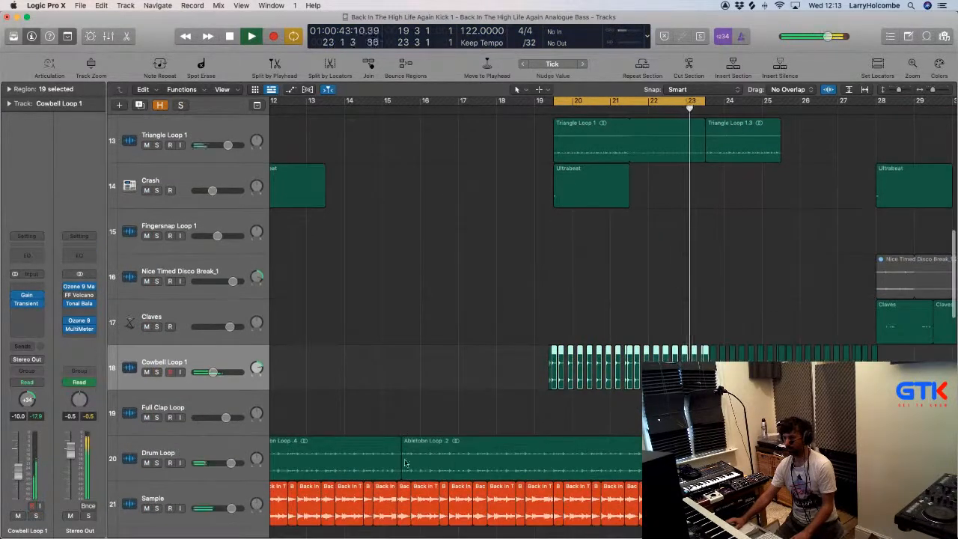
click(386, 284)
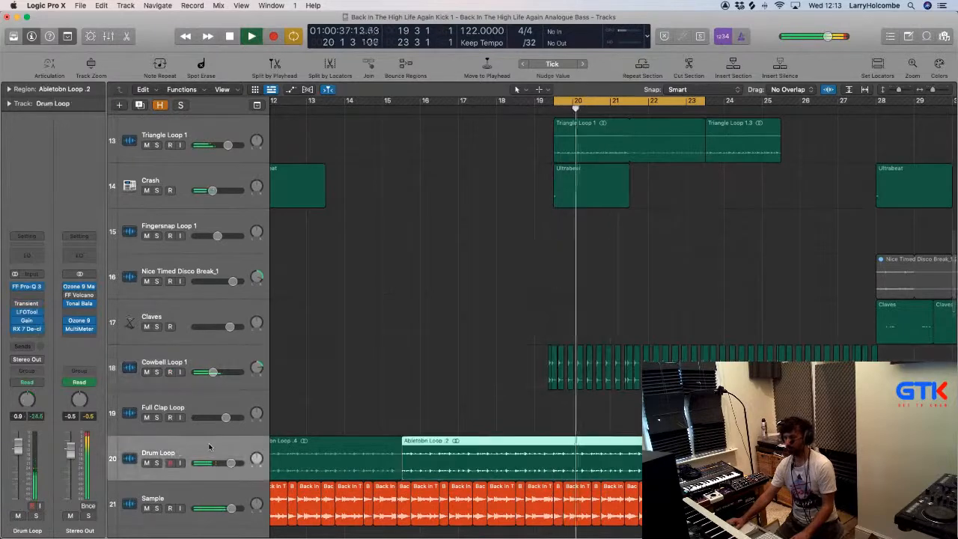
click(179, 465)
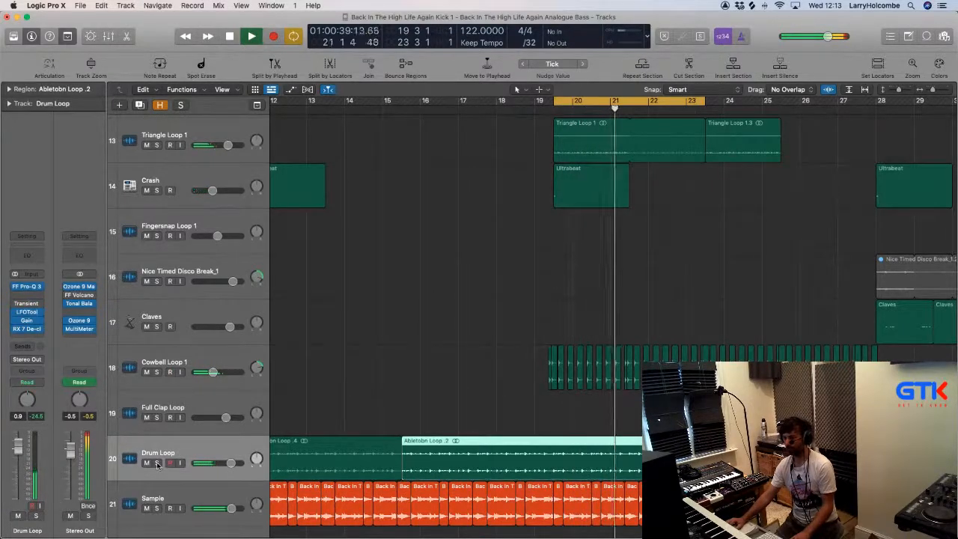
key(s)
mouse_move(18, 307)
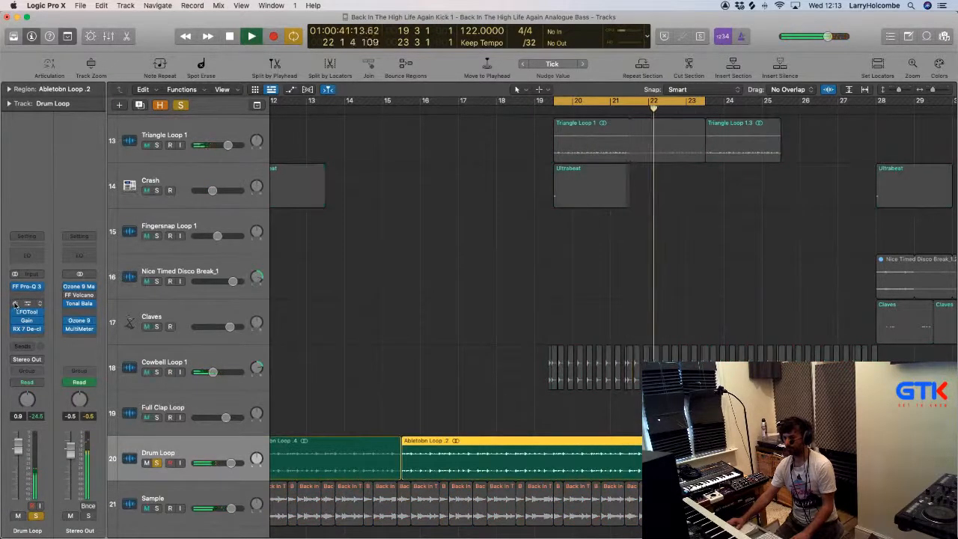
click(24, 305)
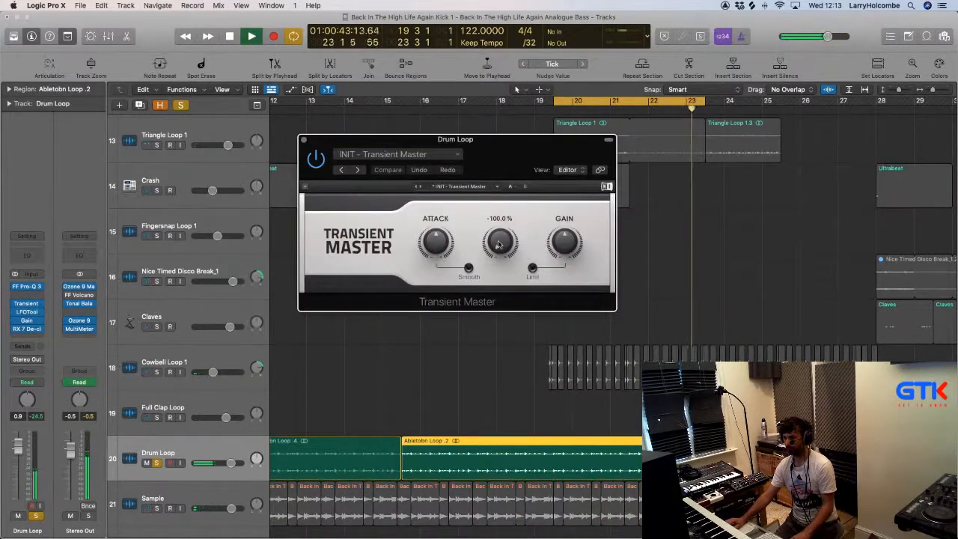
drag(499, 244, 499, 228)
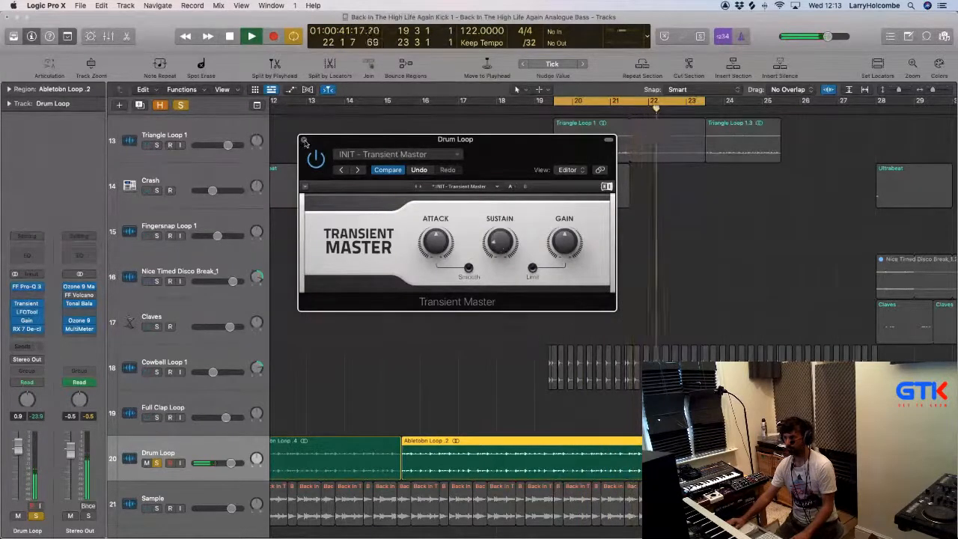
click(304, 141)
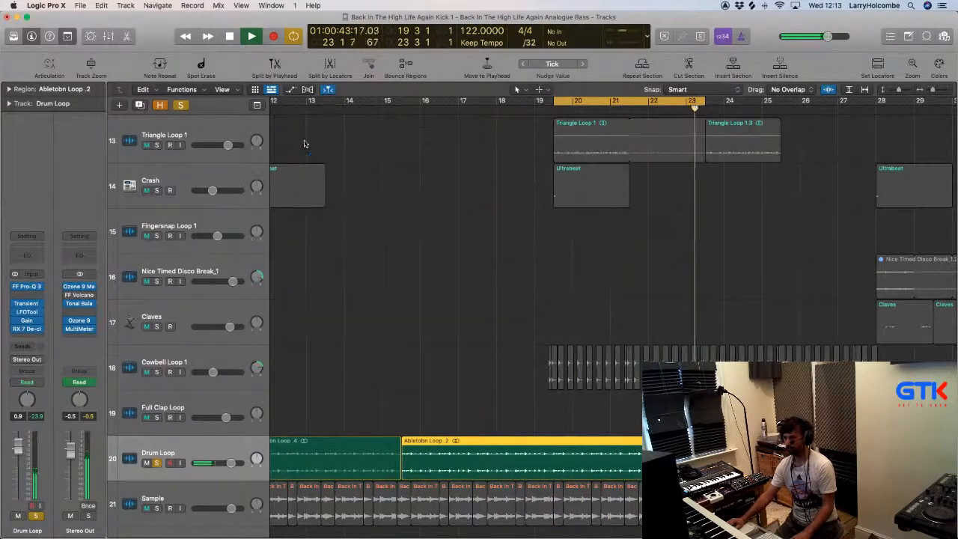
Replay Drum Loop with Transient Master bypassed, unsolo it and mute it to hear the mix without it
click(455, 295)
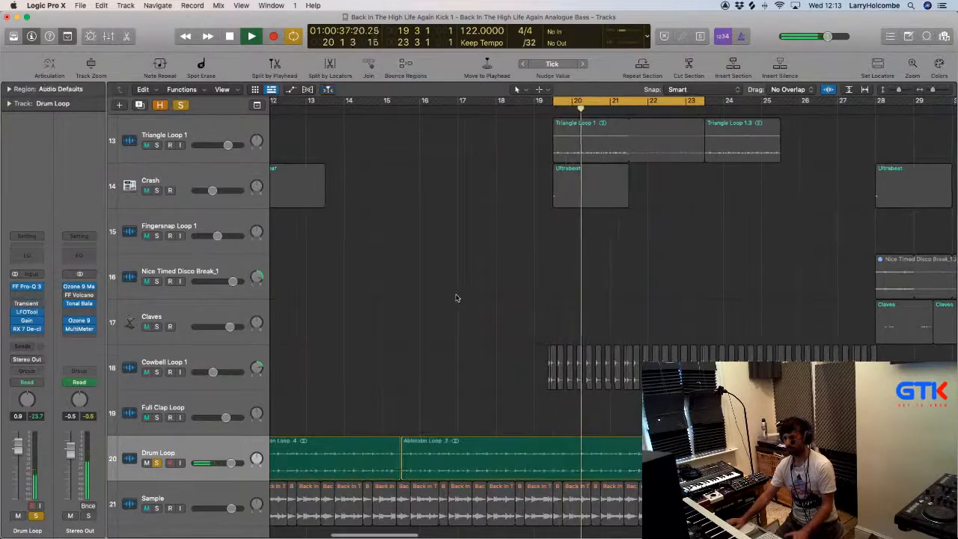
key(space)
key(space)
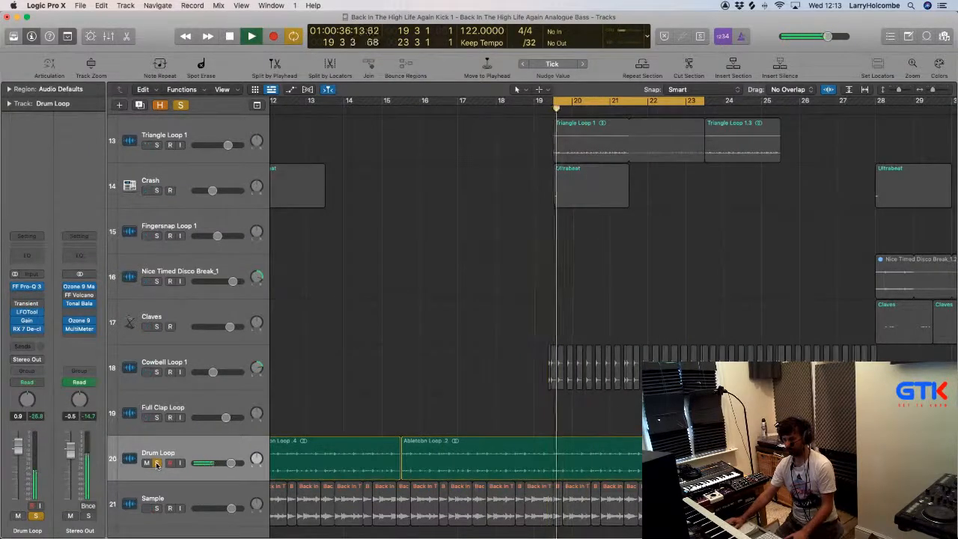
click(156, 463)
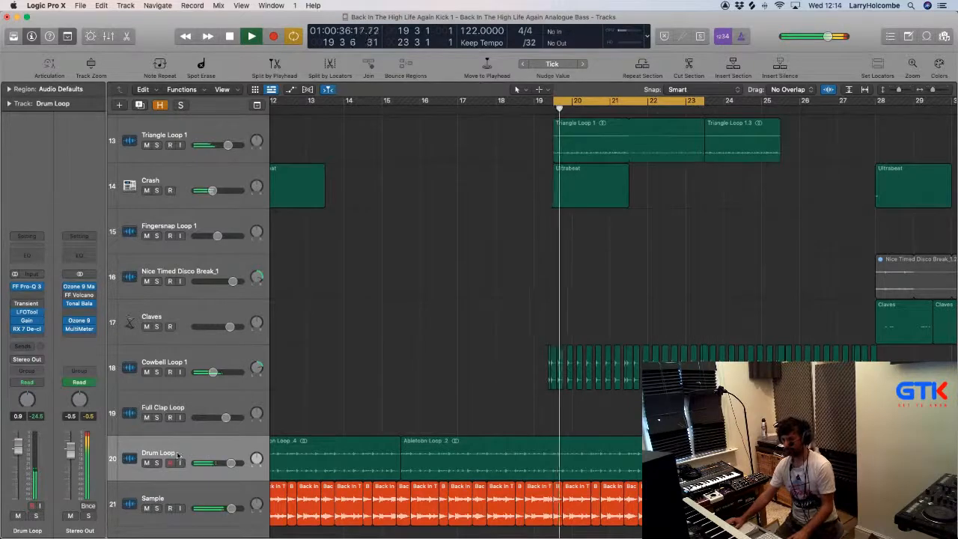
click(147, 463)
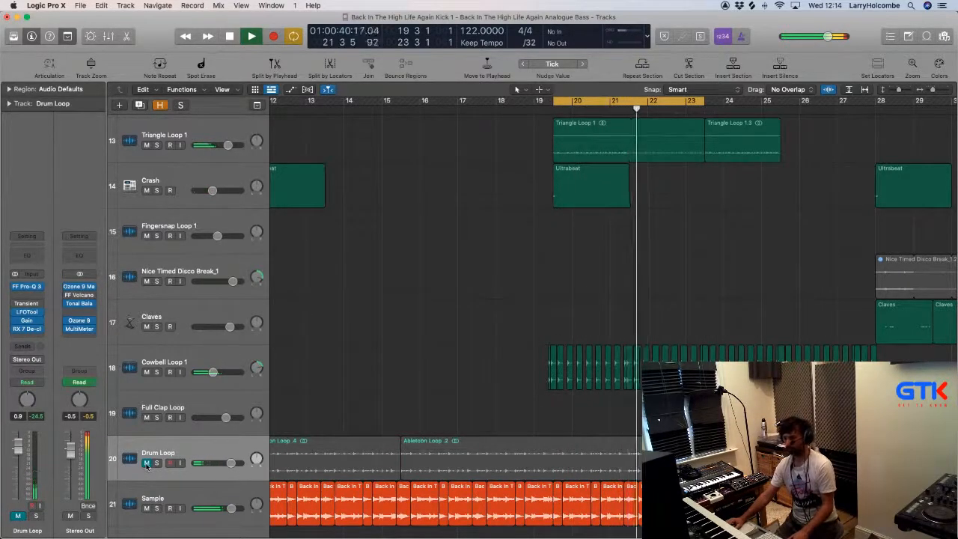
Unmute Drum Loop and compare how it sounds in the full mix and in solo
click(147, 463)
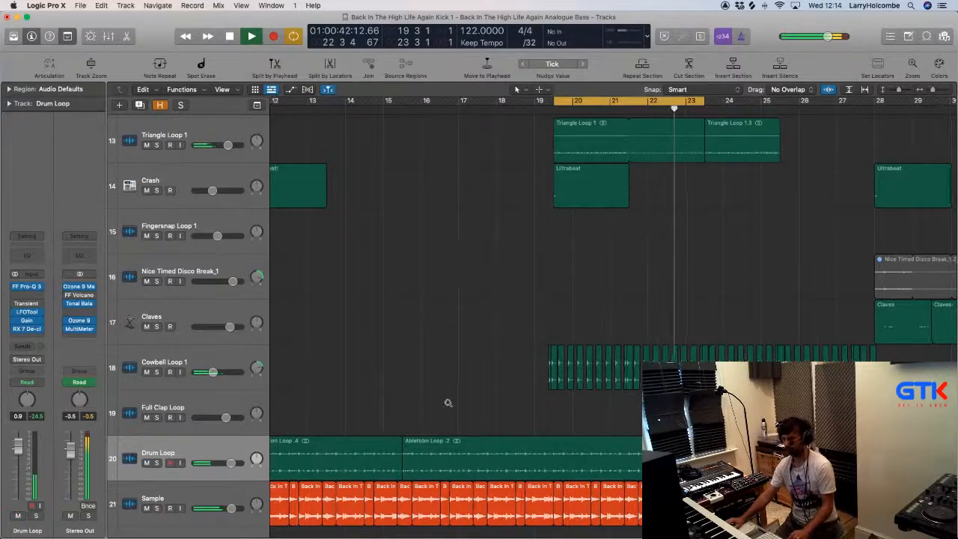
scroll(448, 405, down, 4)
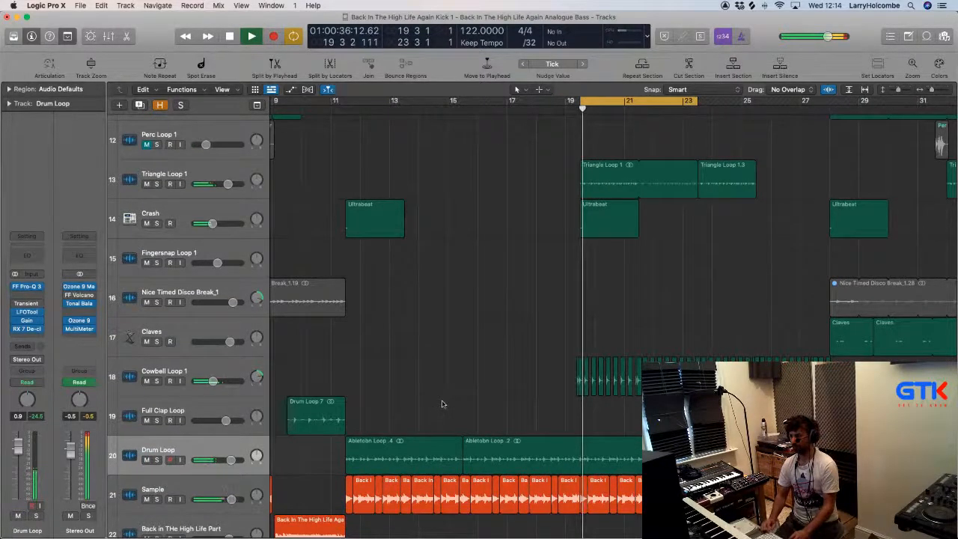
click(156, 460)
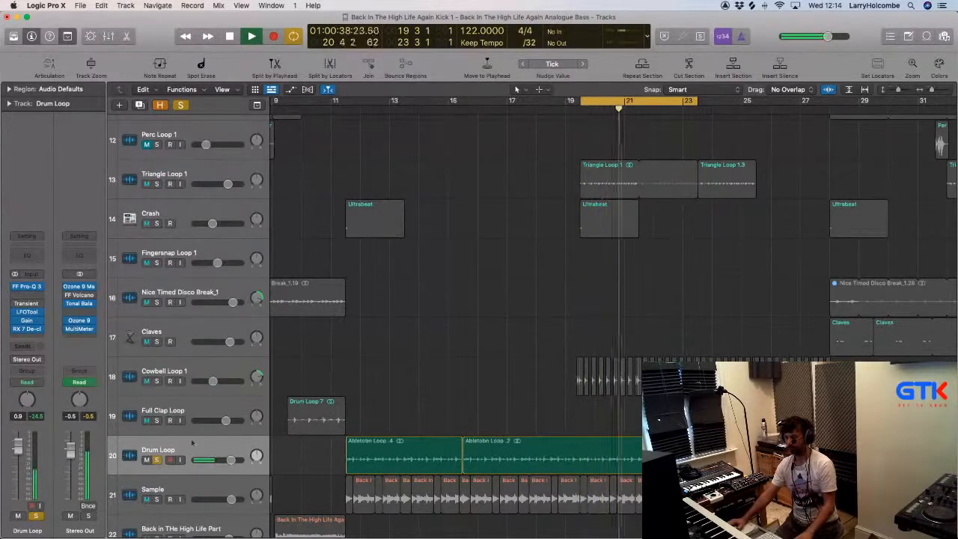
click(156, 460)
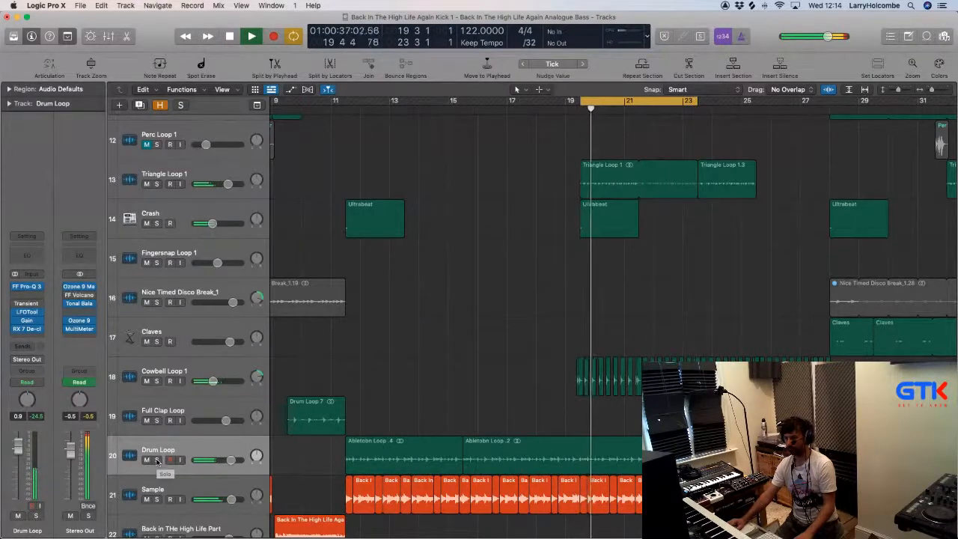
Solo Drum Loop, cycle only the half bar from 19 3 1 to 20 1 1 and check the track's LFOTool shape
click(156, 460)
key(space)
ctrl+alt+click(526, 340)
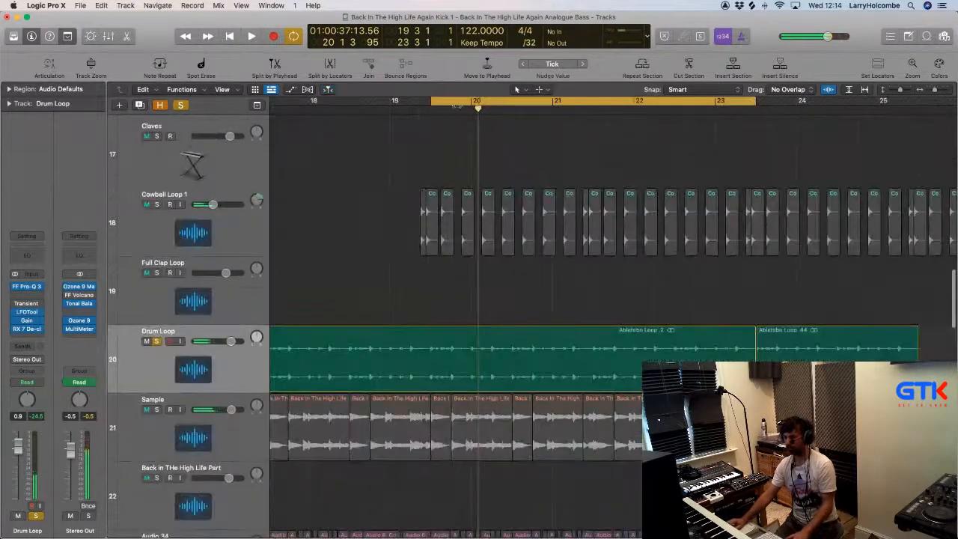
drag(432, 102, 474, 125)
key(space)
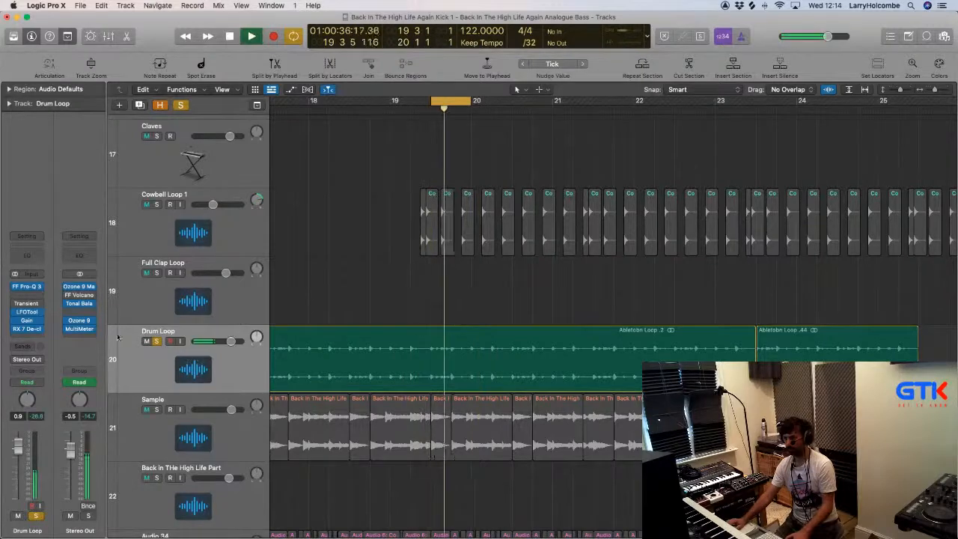
click(27, 312)
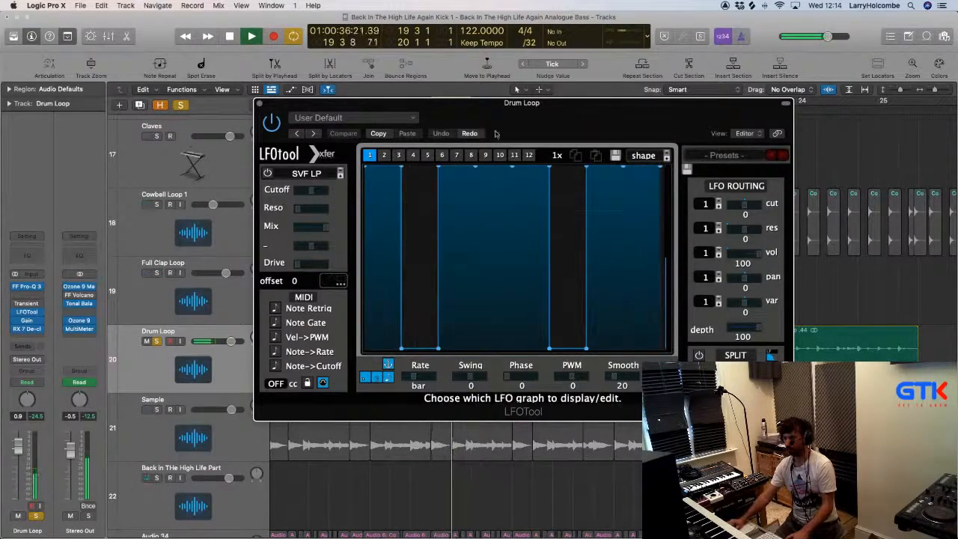
key(super+w)
key(space)
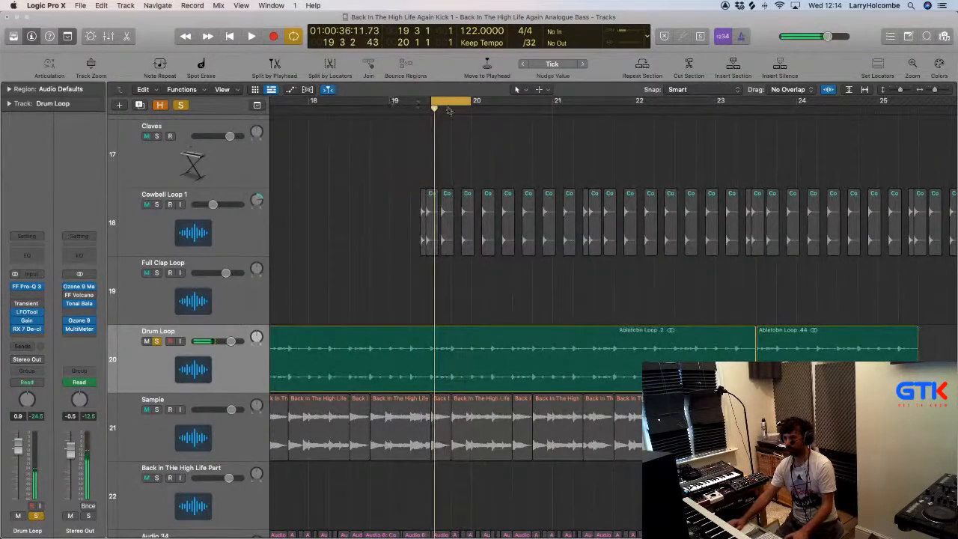
Move the cycle range to 11 3 1 through 12 3 1, where the first Drum Loop region starts, and play it
drag(388, 104, 644, 112)
key(space)
click(519, 103)
scroll(520, 109, left, 2)
key(space)
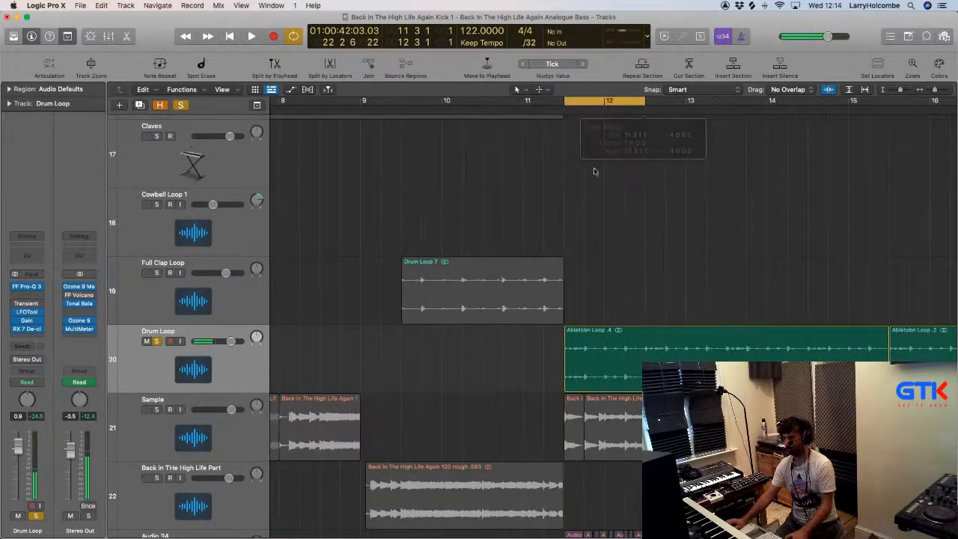
key(space)
Widen both silent gaps in Drum Loop's LFOTool shape by starting each about a sixteenth note earlier
key(v)
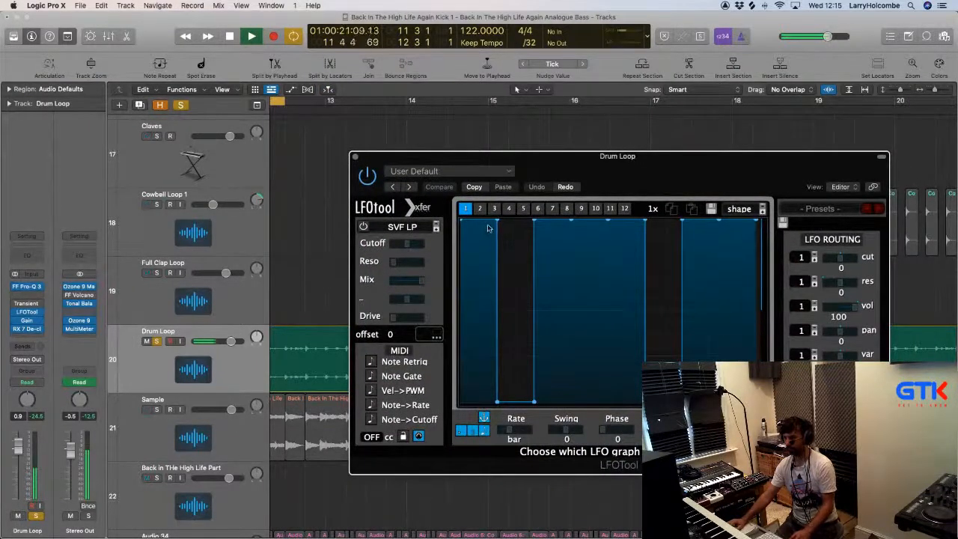
drag(490, 259, 491, 398)
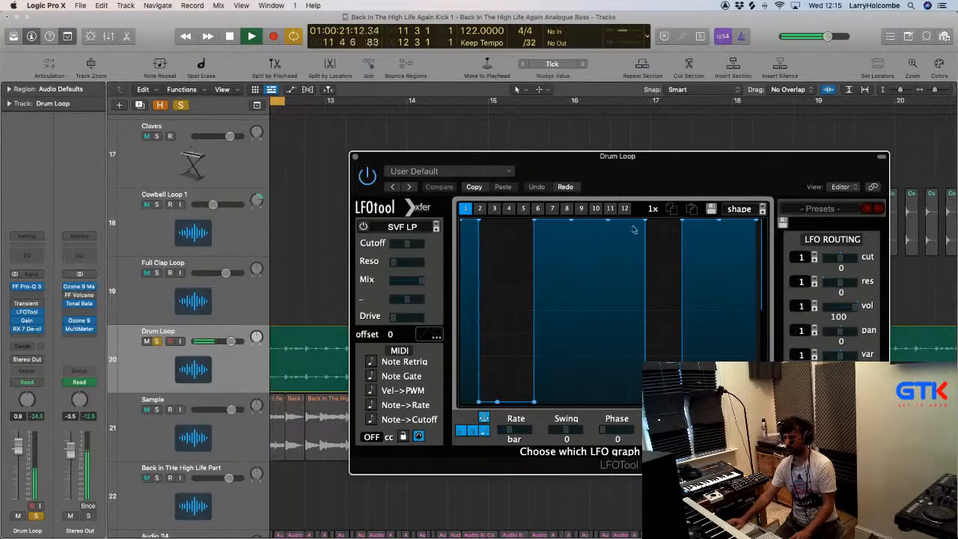
drag(636, 249, 636, 444)
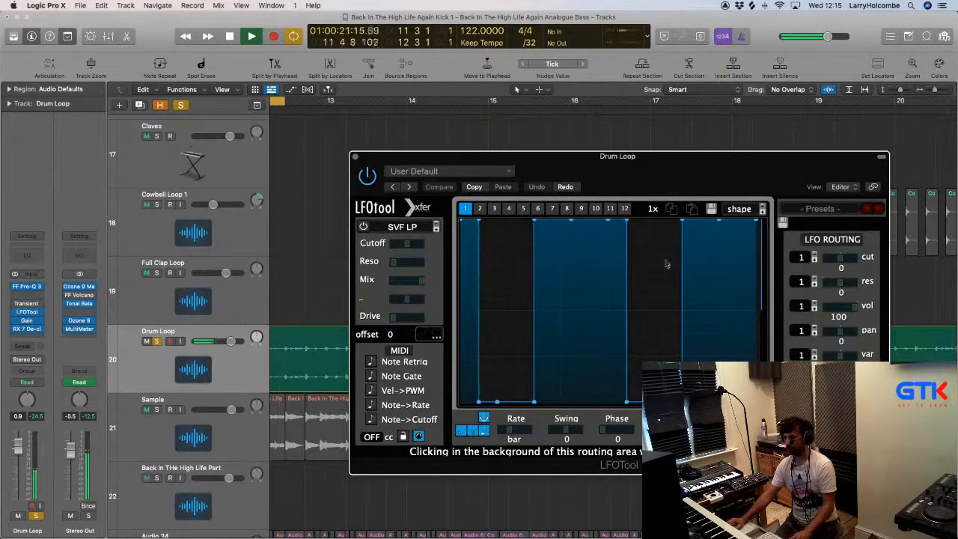
Move the LFOTool window aside, unsolo Drum Loop and replay the cycled bar in the full mix
drag(445, 172, 542, 200)
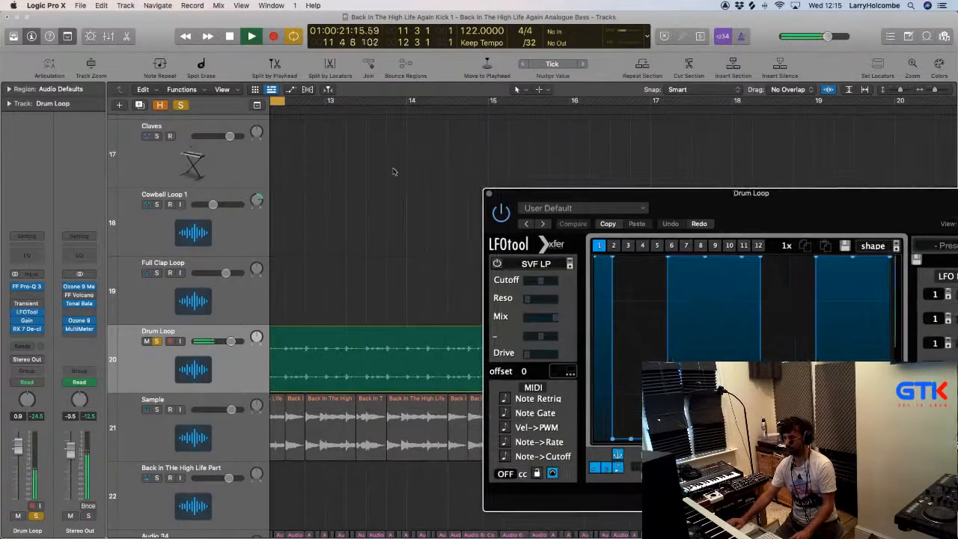
scroll(394, 171, left, 3)
scroll(394, 172, down, 3)
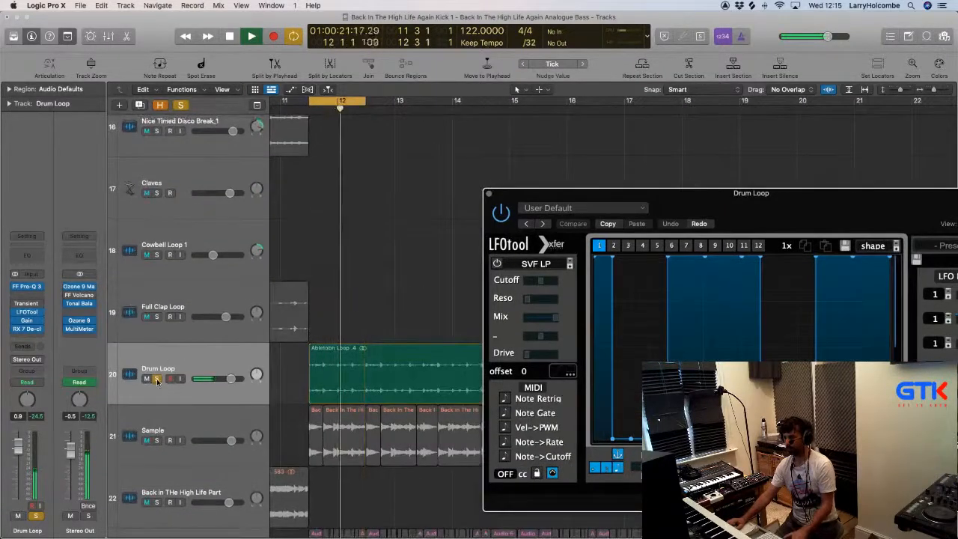
key(space)
click(157, 378)
key(space)
scroll(334, 120, down, 2)
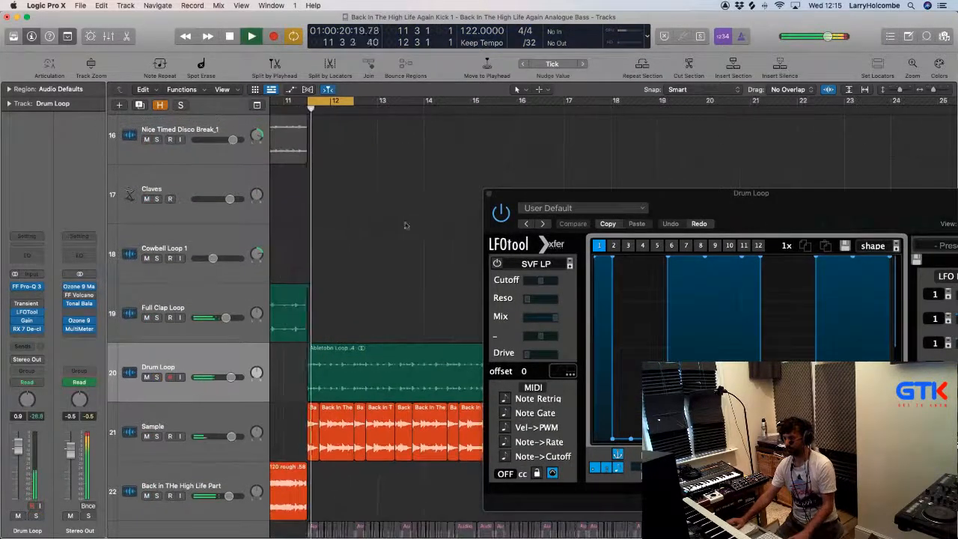
Turn off the cycle and listen to the regated Drum Loop in the mix past bar 12
click(335, 103)
scroll(364, 171, down, 3)
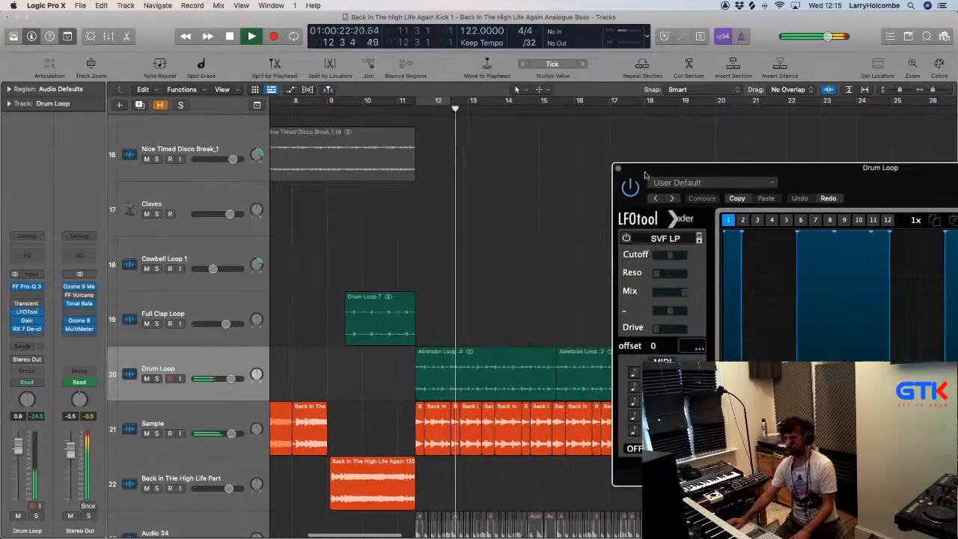
drag(569, 193, 699, 167)
click(397, 205)
scroll(397, 205, down, 4)
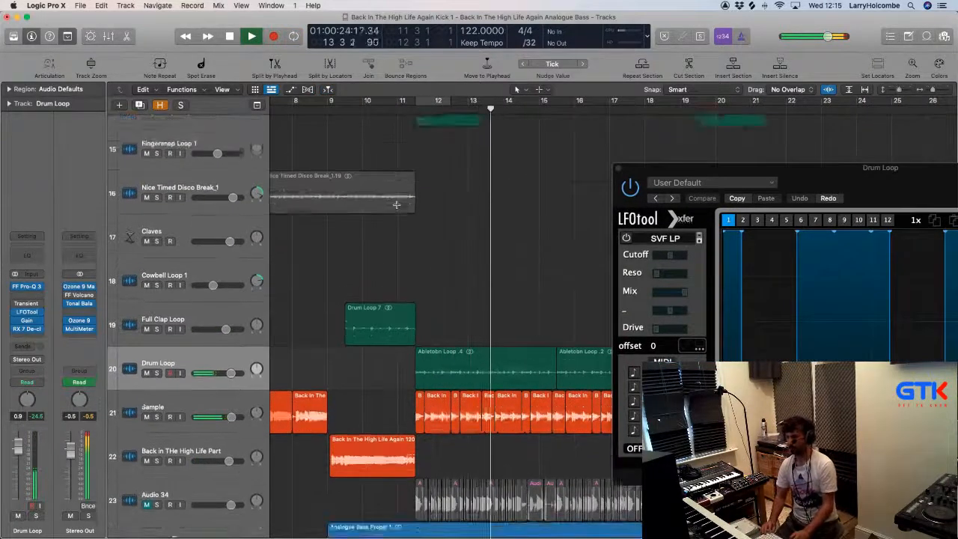
scroll(397, 205, down, 3)
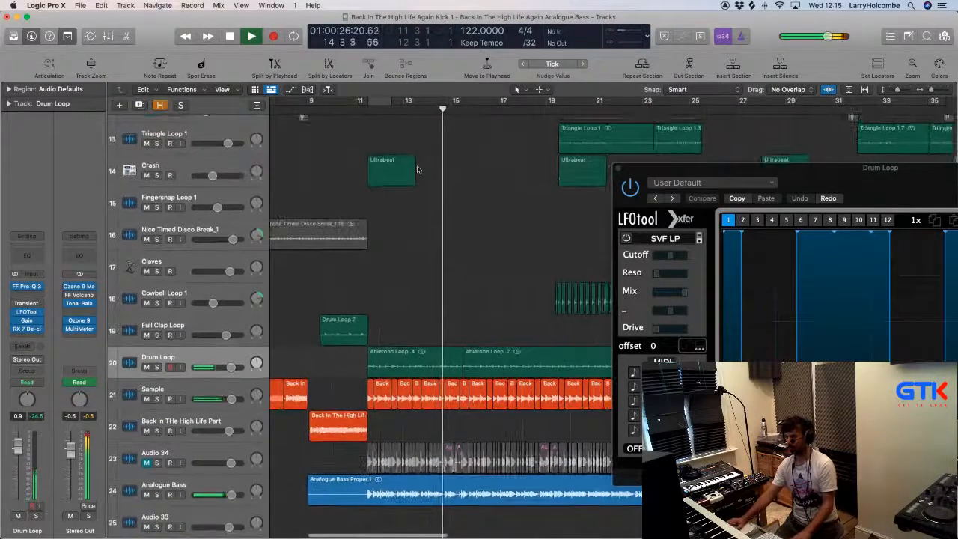
Put the LFOTool window away and raise Drum Loop's track volume to 1.5 dB
drag(674, 168, 646, 161)
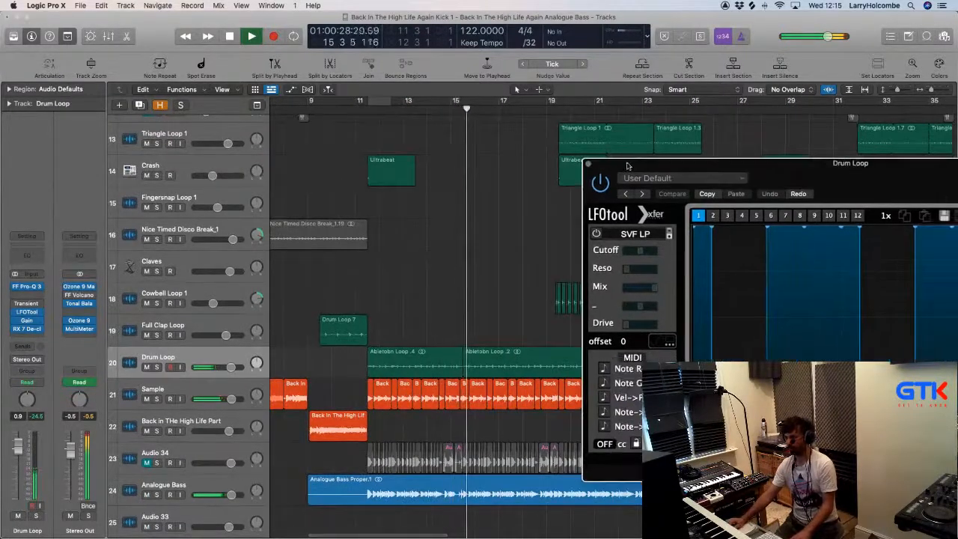
click(320, 169)
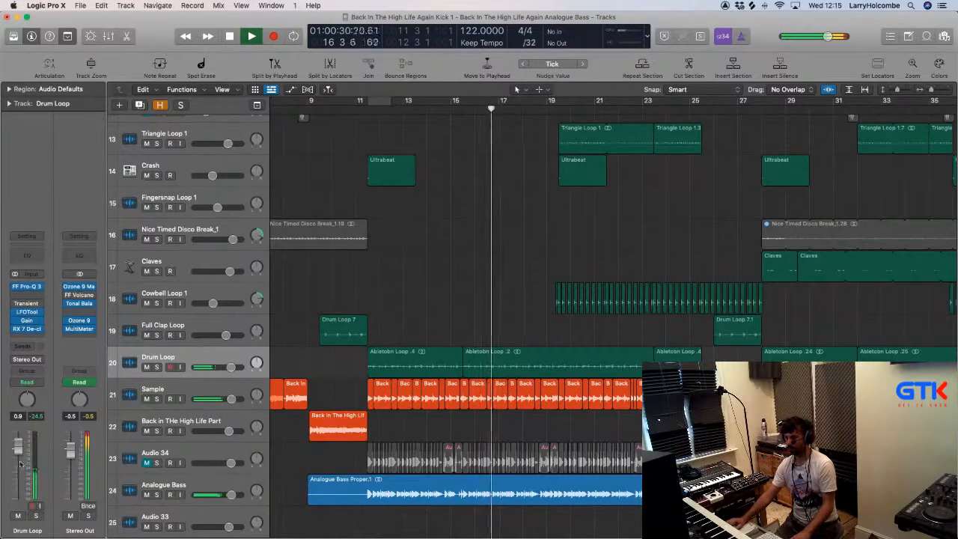
drag(18, 458, 18, 448)
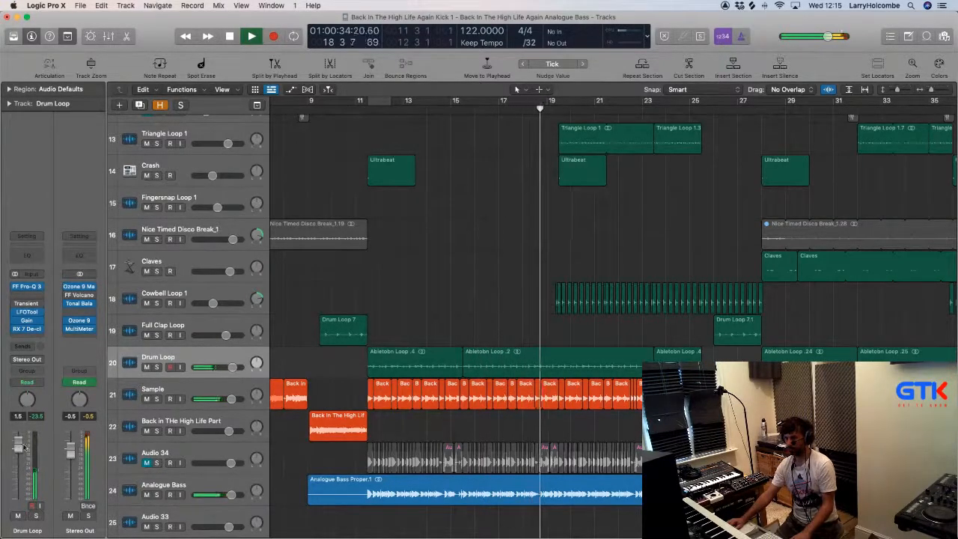
Cycle the Drum Loop 7.2 region on Full Clap Loop, 42 3 1 to 44 3 1, and solo it for listening
scroll(449, 241, down, 3)
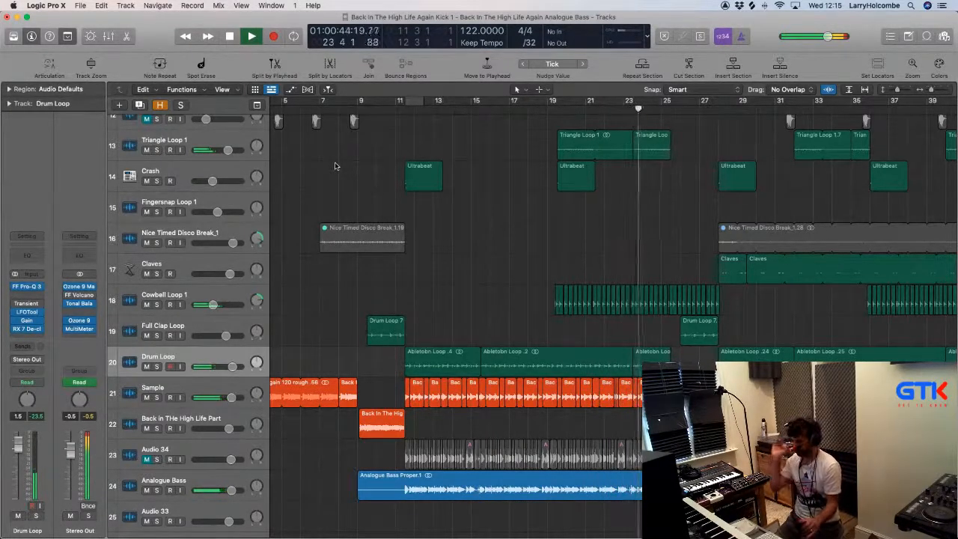
key(z)
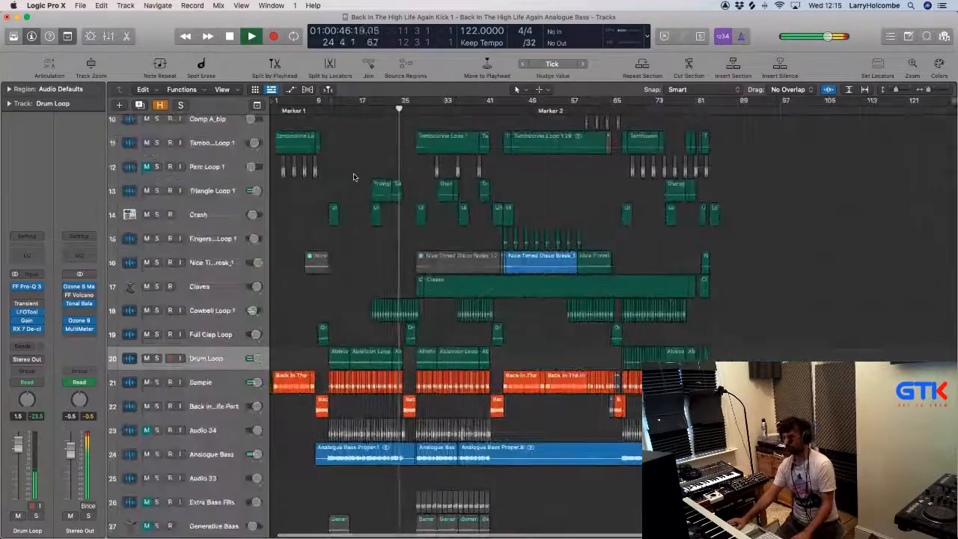
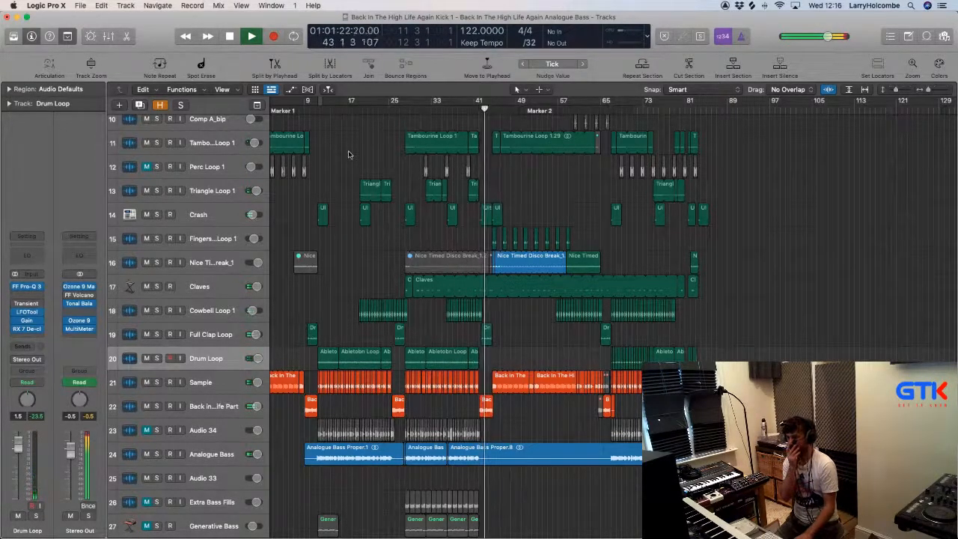
drag(516, 359, 448, 291)
click(536, 238)
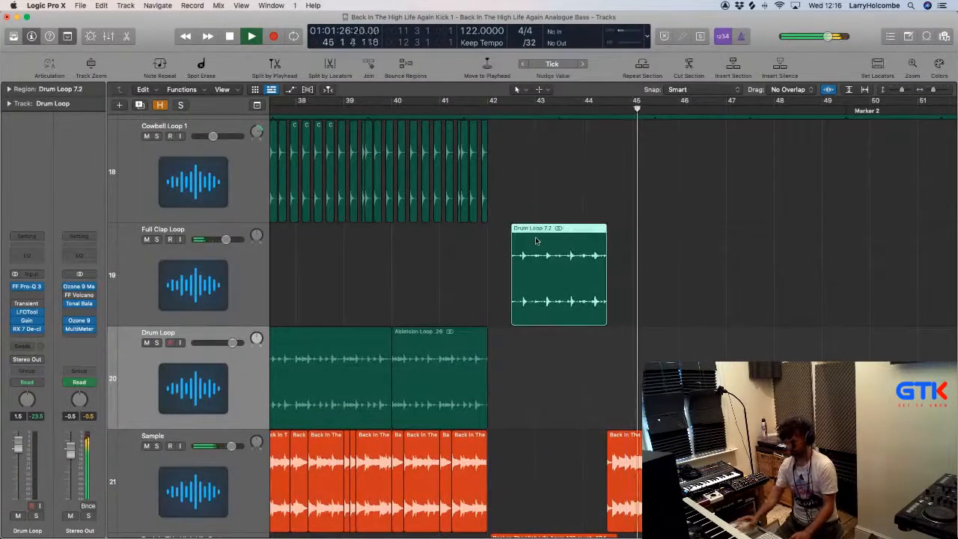
key(super+u)
key(space)
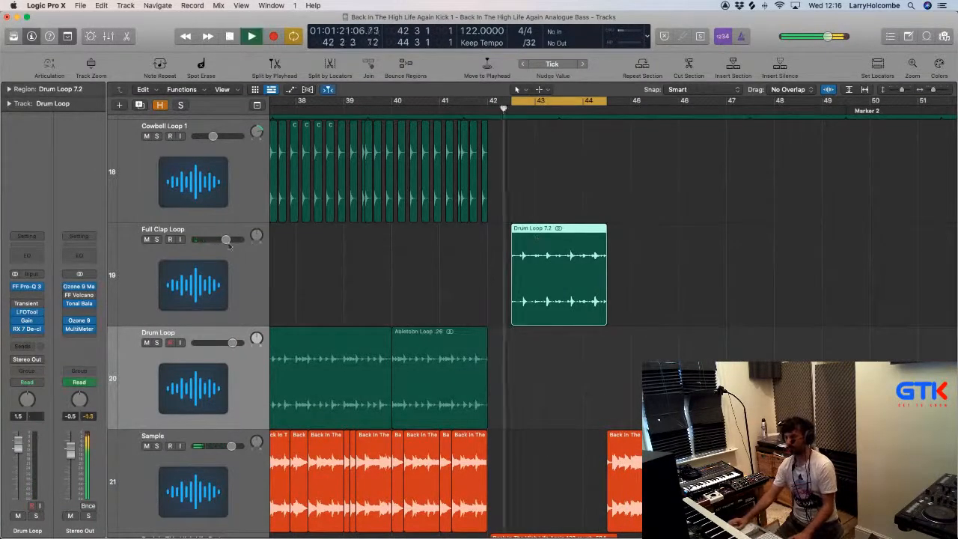
key(ctrl+s)
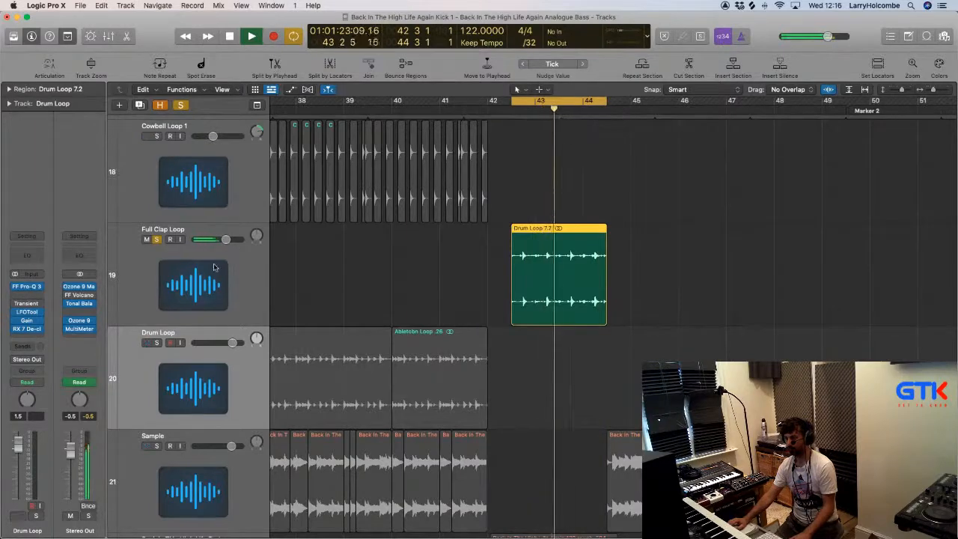
Unsolo Full Clap Loop and delete the section of the Claves region from 43 1 1 to 44 3 1
click(156, 240)
scroll(620, 174, up, 5)
key(super+Up)
key(super+Up)
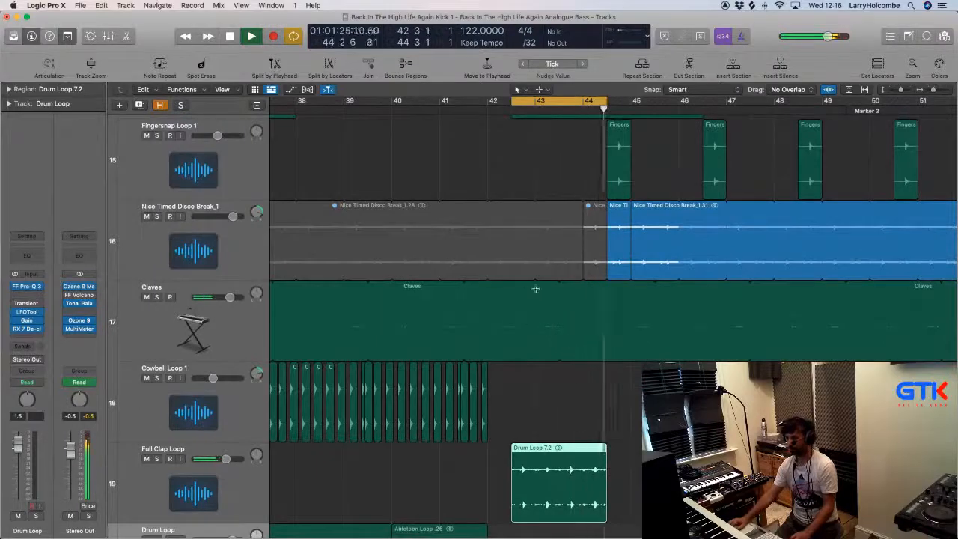
drag(534, 289, 602, 305)
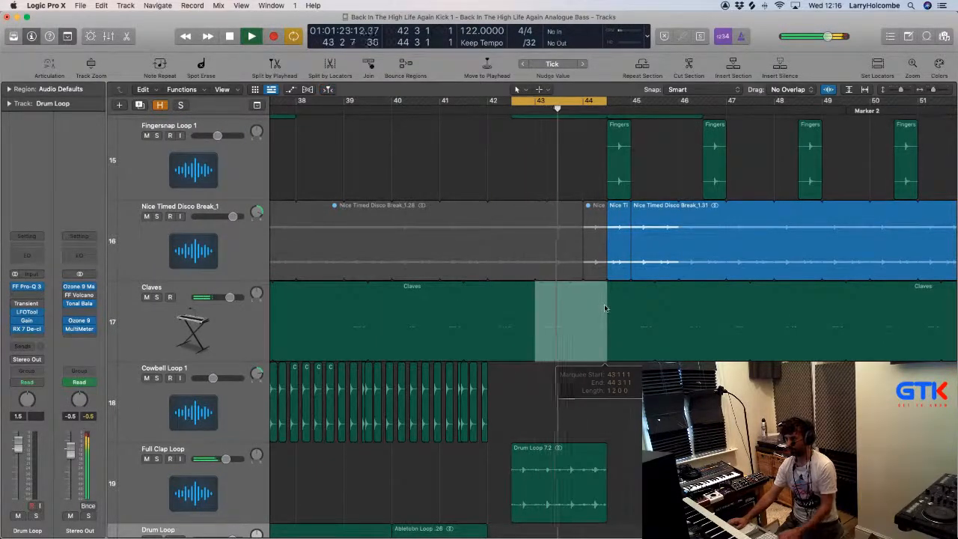
key(Delete)
Turn off the cycle and look over the other tracks in the arrangement while playing on from bar 42
scroll(595, 305, up, 1)
scroll(592, 307, up, 10)
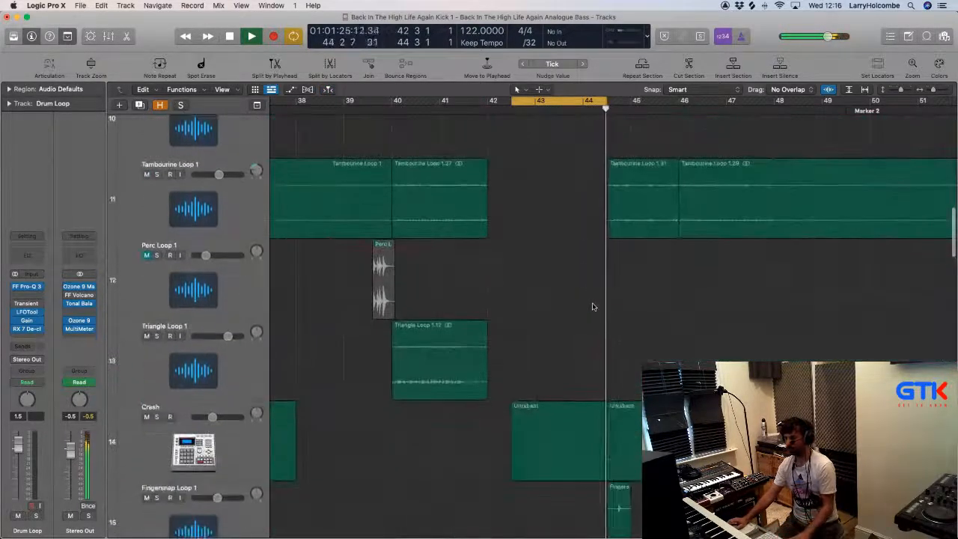
scroll(593, 306, up, 12)
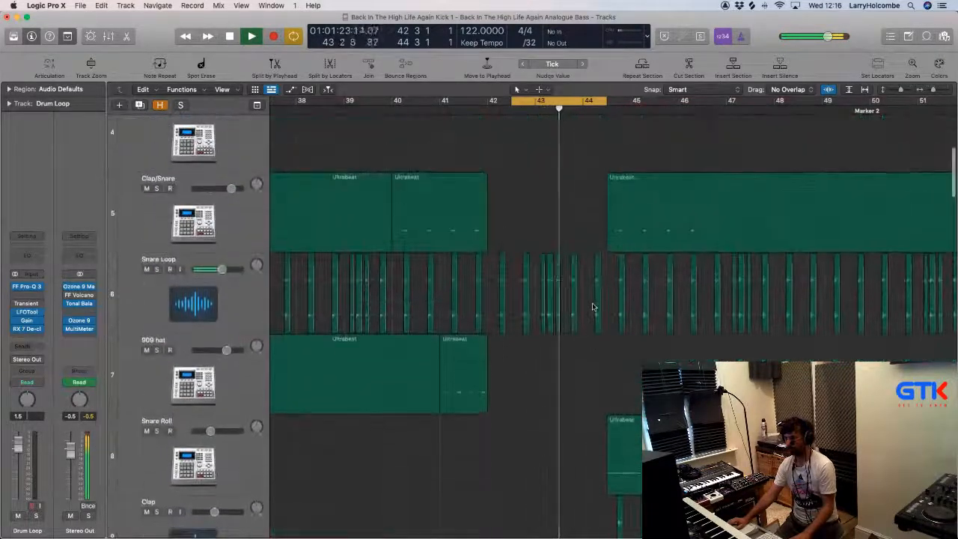
key(c)
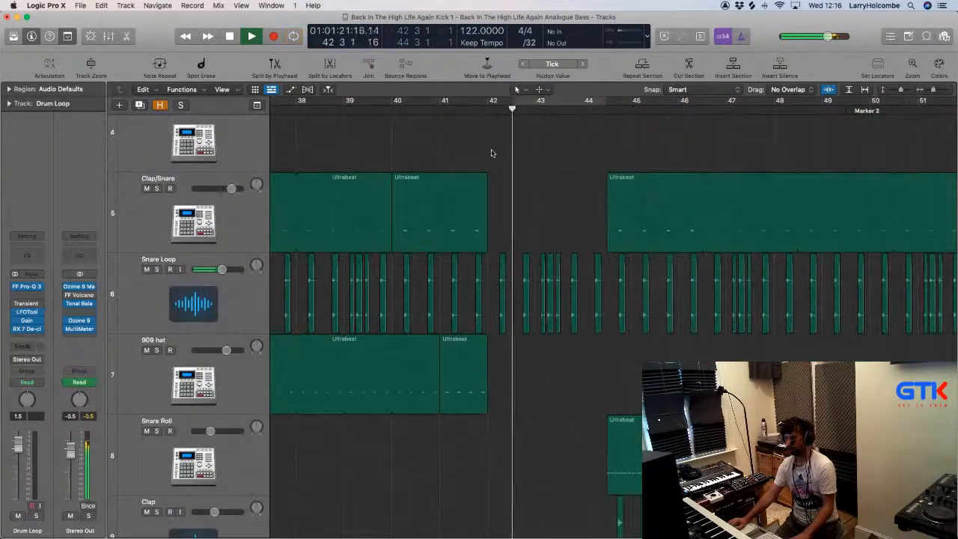
scroll(491, 150, up, 4)
key(z)
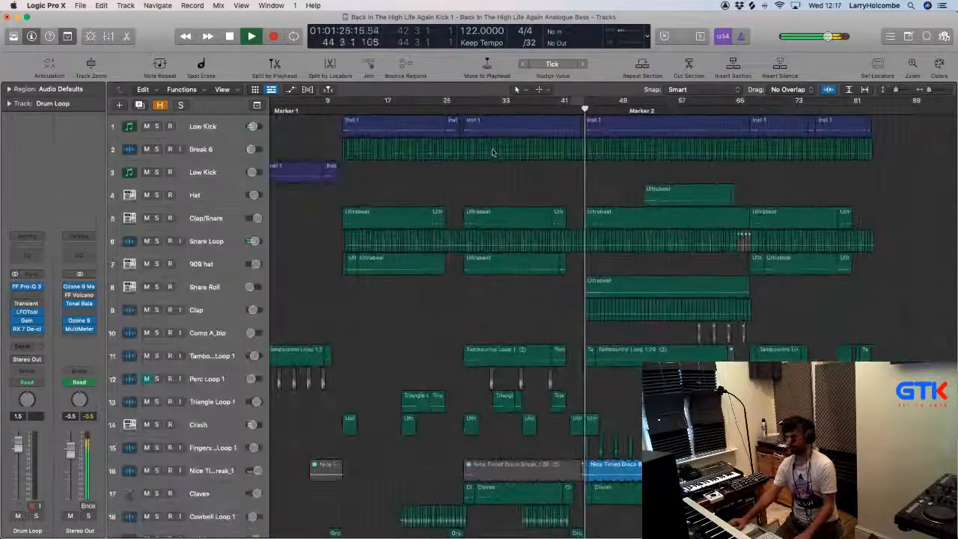
scroll(491, 163, right, 5)
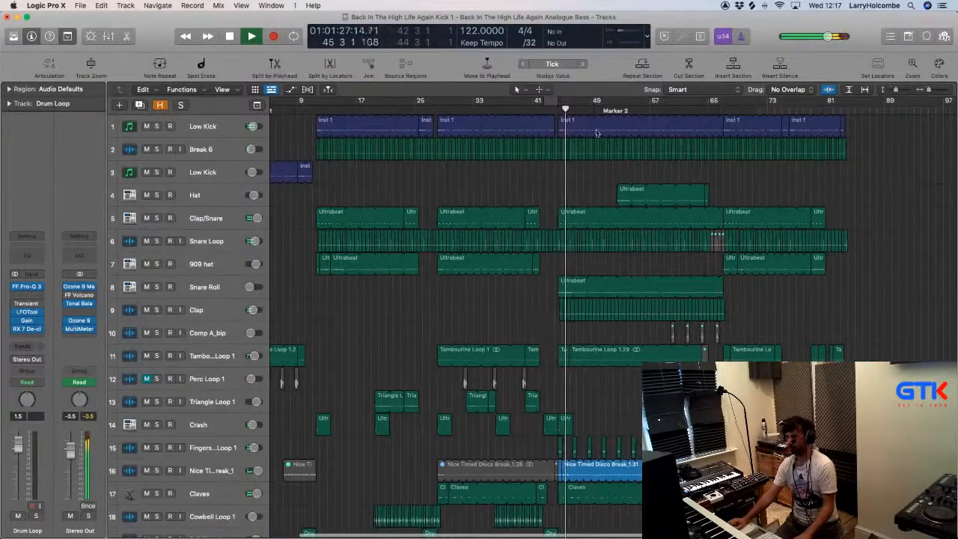
scroll(631, 135, down, 15)
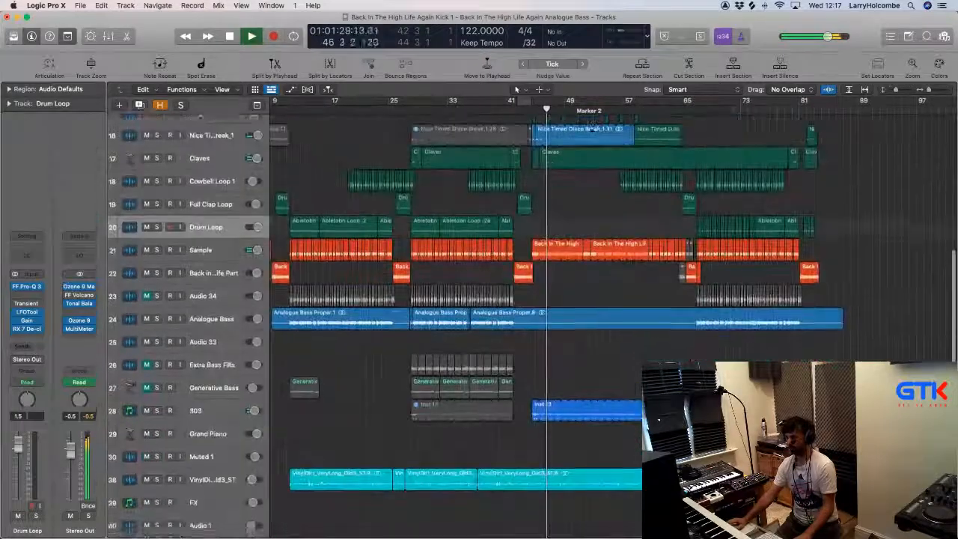
Look over all the tracks in the arrangement during playback and check the VinylDirt track's plug-ins
scroll(589, 125, up, 10)
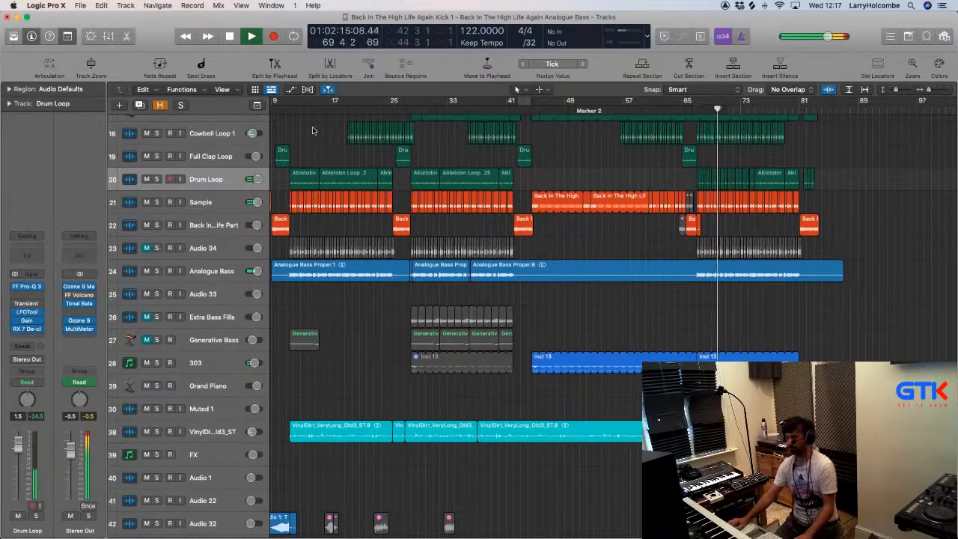
scroll(313, 131, left, 1)
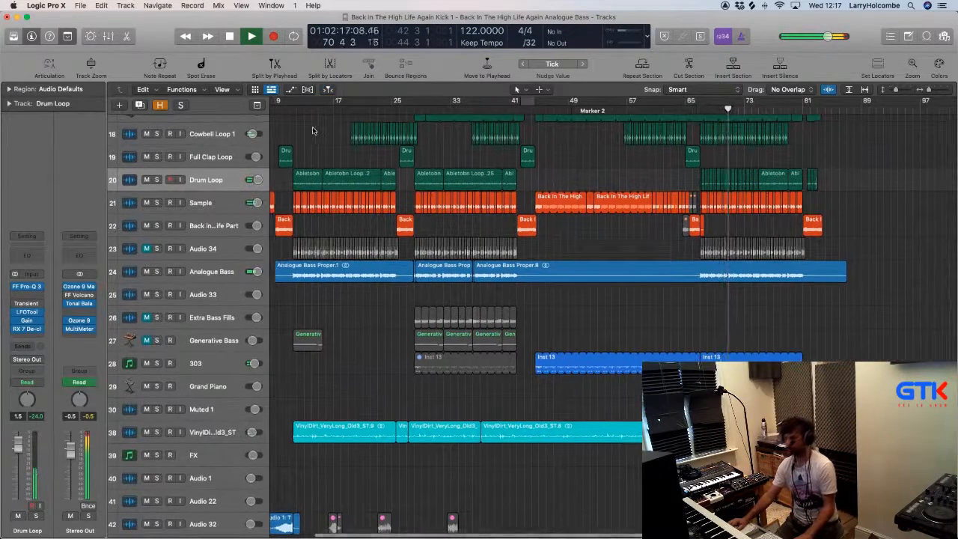
click(206, 431)
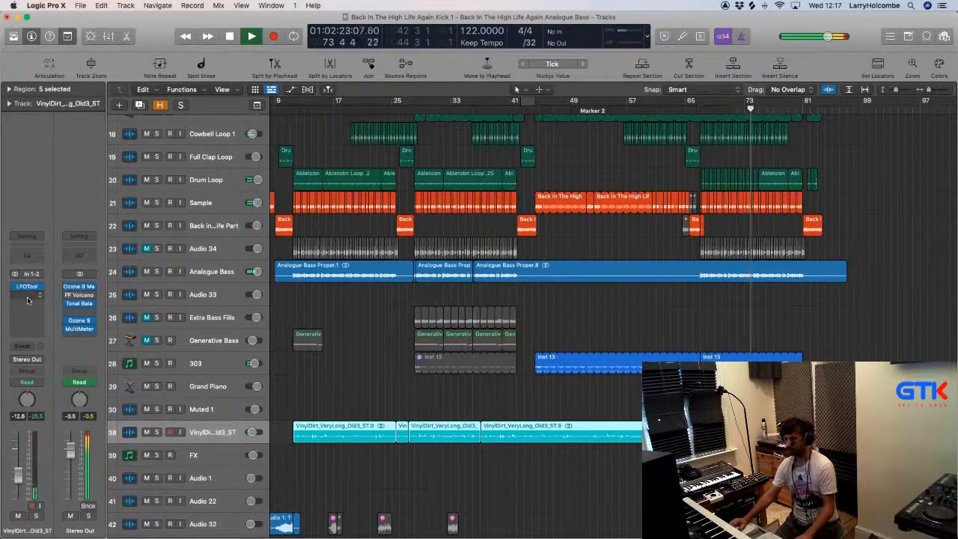
scroll(502, 435, down, 10)
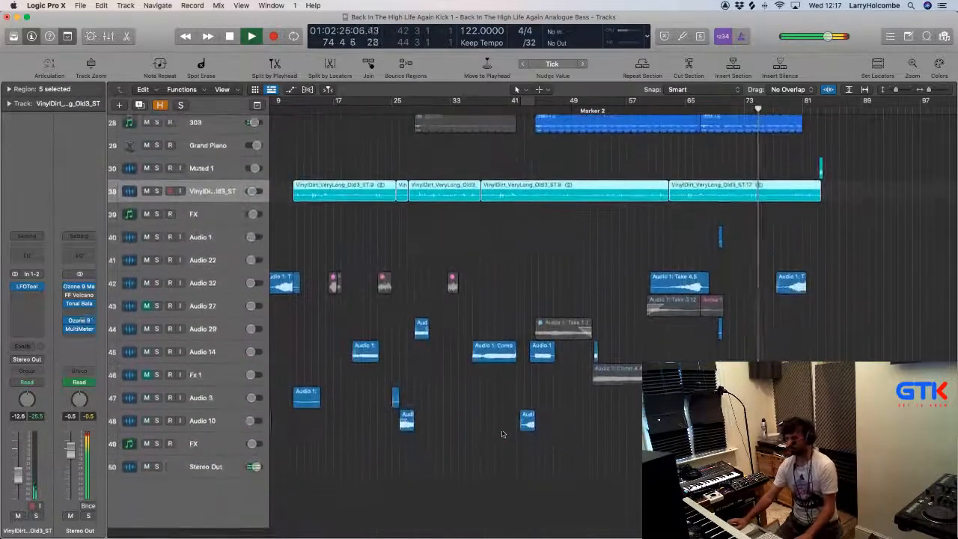
scroll(503, 435, up, 10)
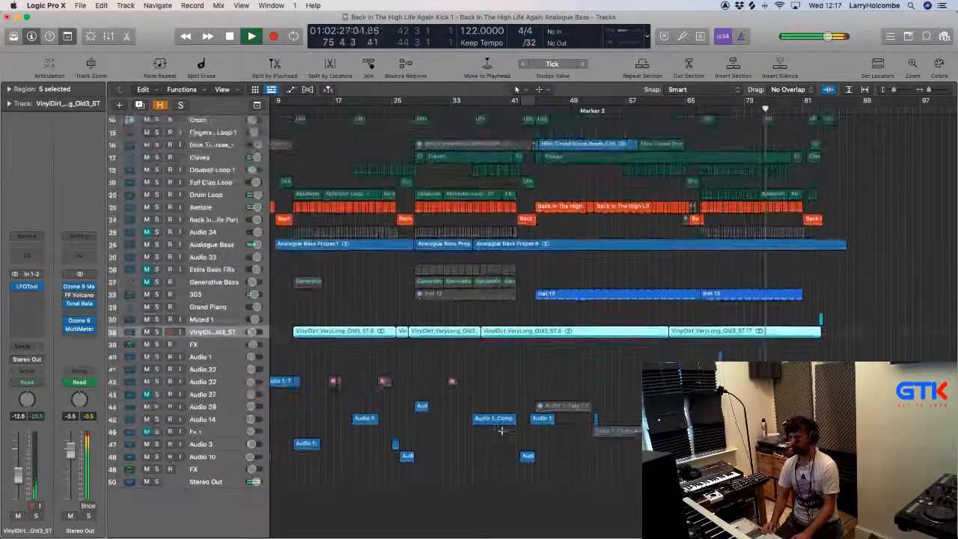
scroll(501, 430, up, 5)
click(885, 220)
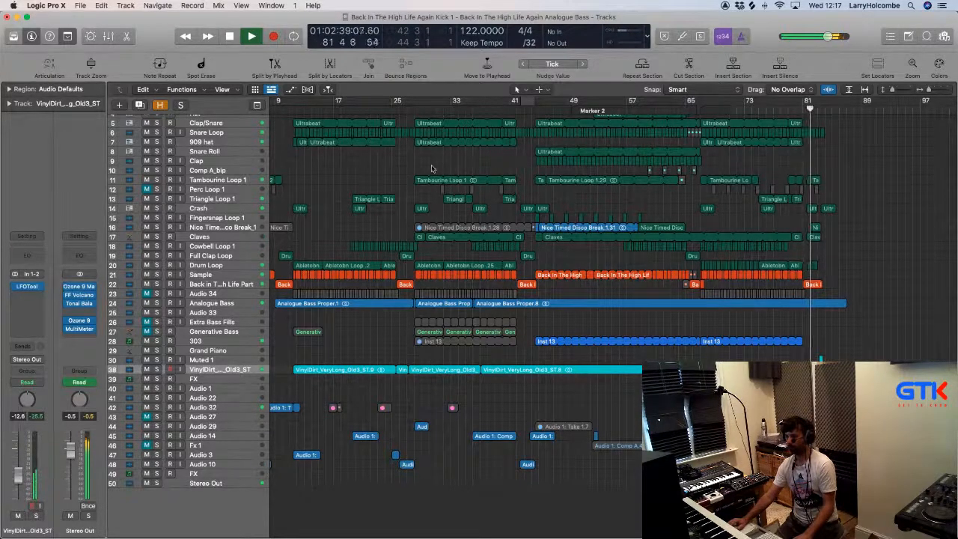
Cycle bars 28 1 1 to 31 1 1 and listen to Tambourine Loop 1 in solo, then within the full mix
key(z)
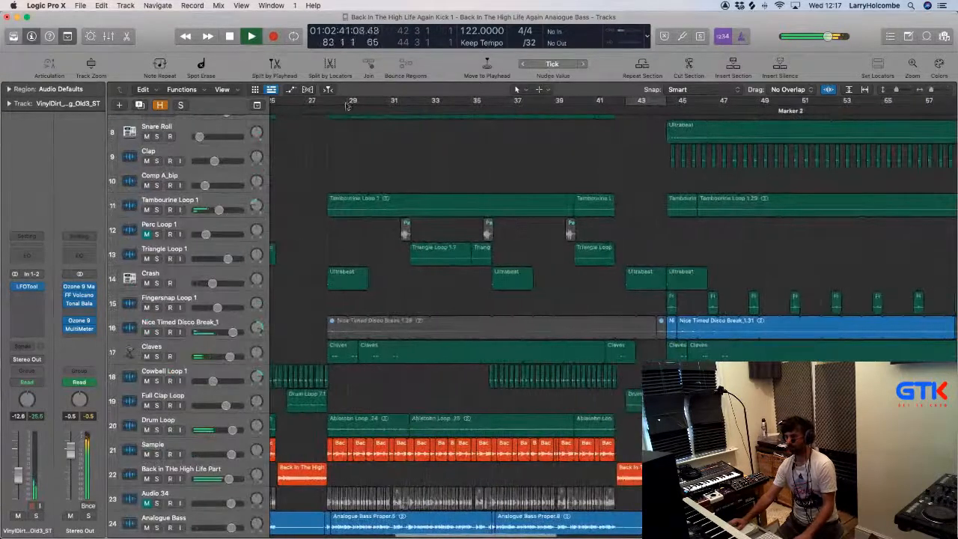
drag(325, 102, 388, 103)
key(space)
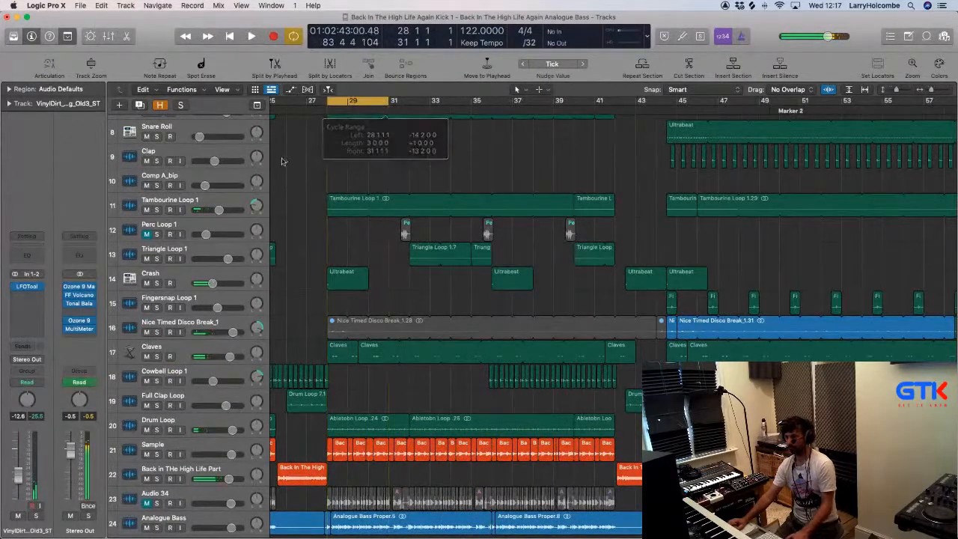
click(156, 210)
key(space)
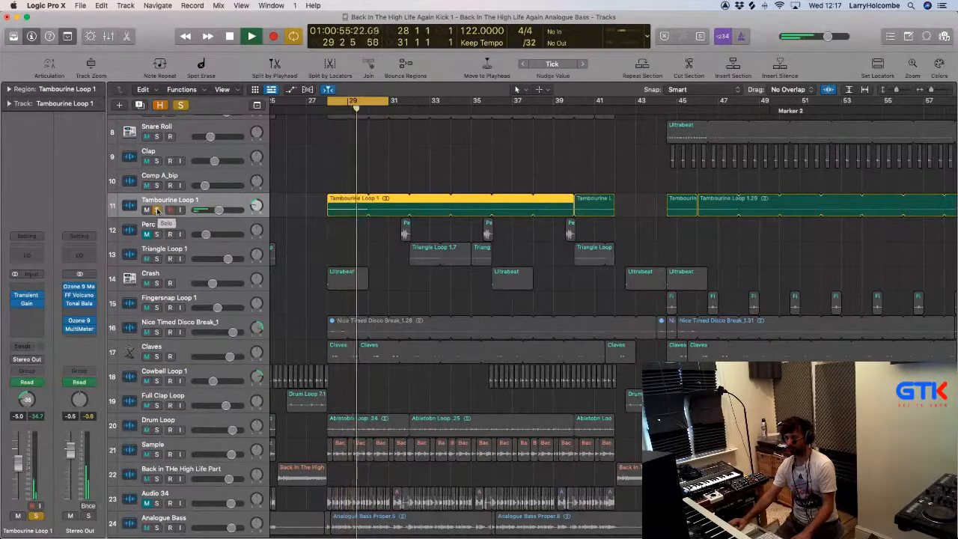
click(157, 210)
click(391, 157)
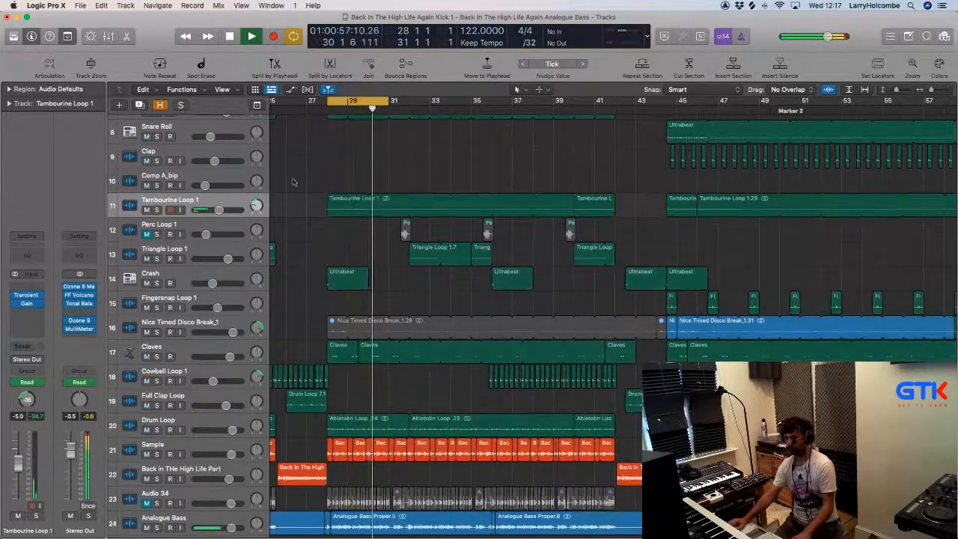
Bypass Tambourine Loop 1's Gain plug-in, audition its Transient Master within the mix, and put the plug-in window away
click(27, 296)
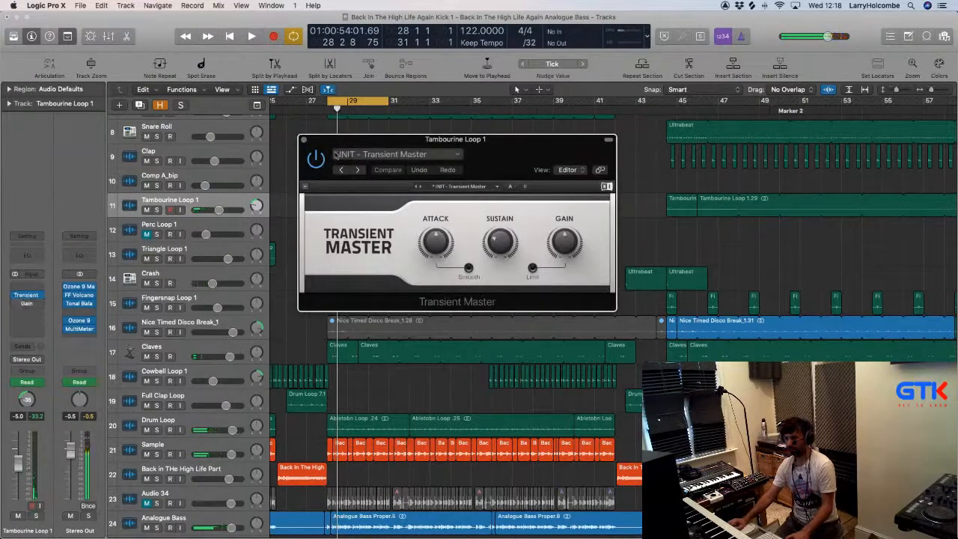
key(space)
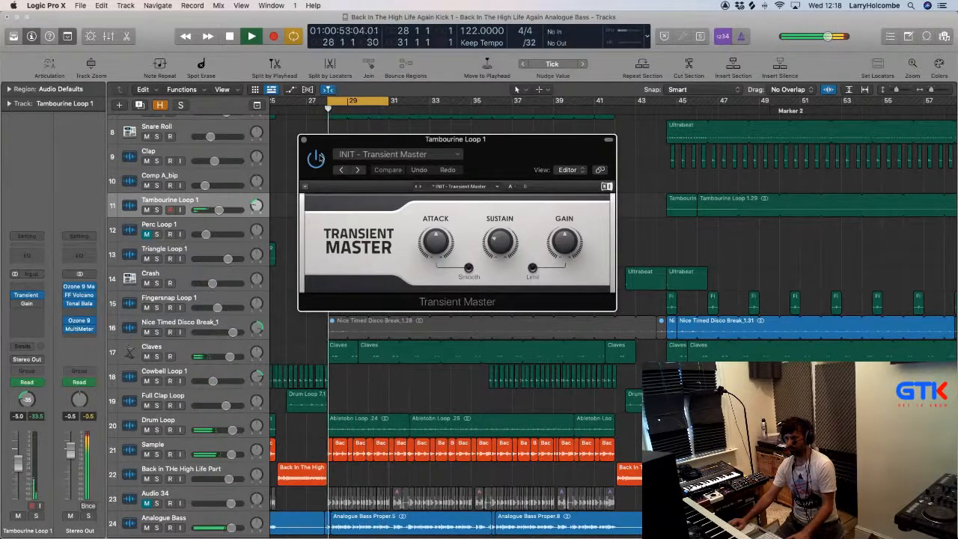
mouse_move(508, 249)
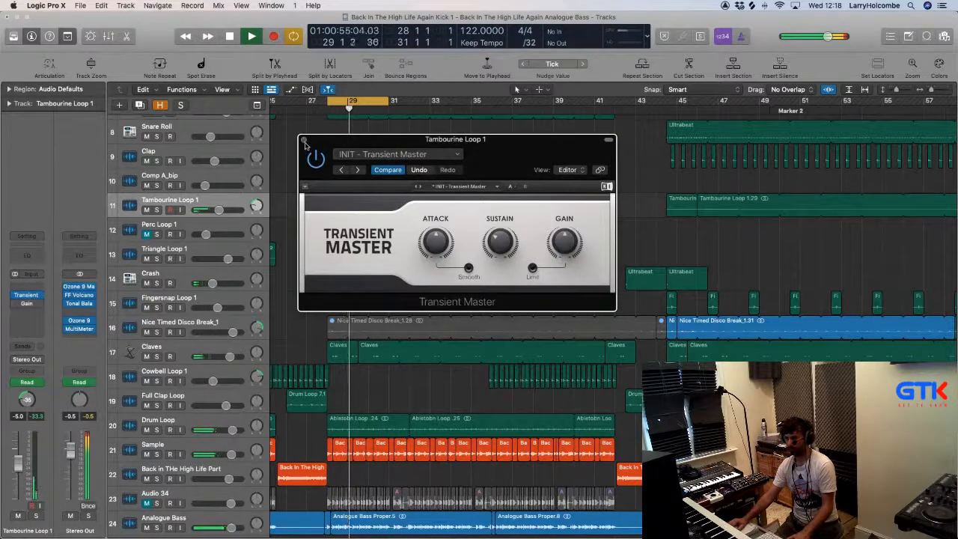
key(super+w)
key(super+Up)
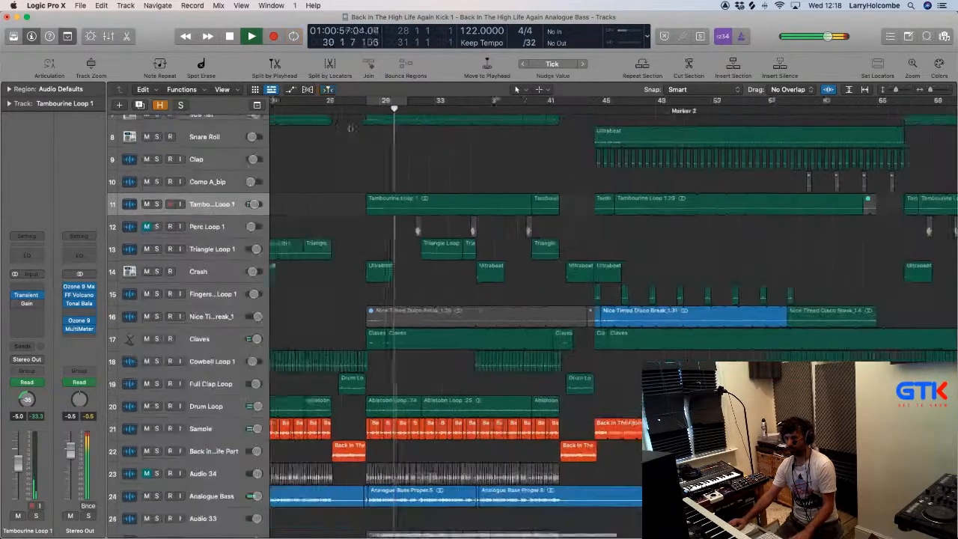
key(super+Left)
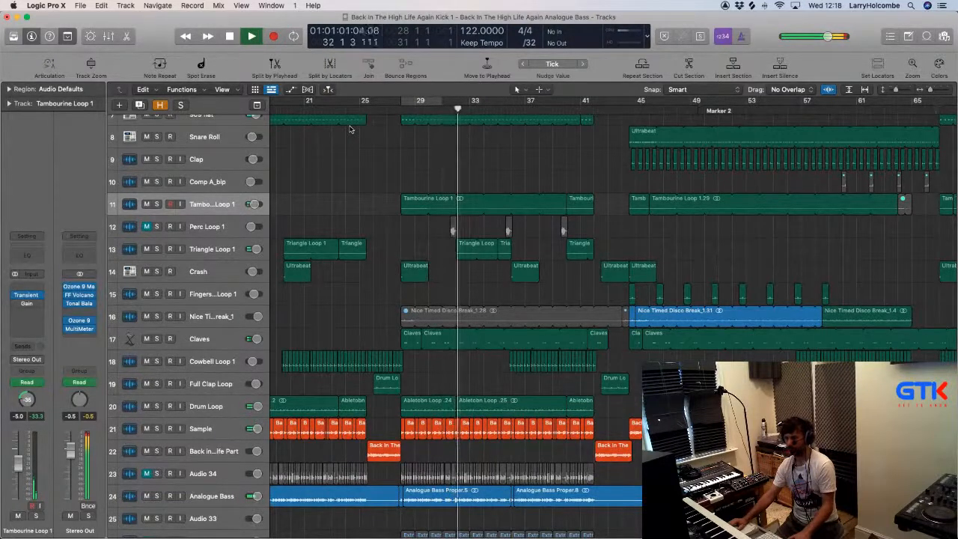
Insert LFOTool on Tambourine Loop 1 in the free slot below the Gain plug-in
key(space)
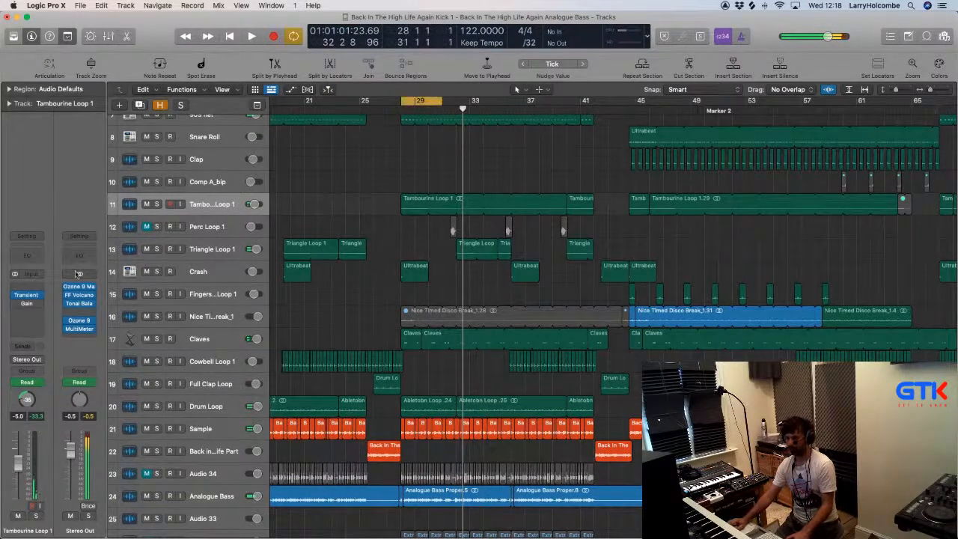
click(20, 310)
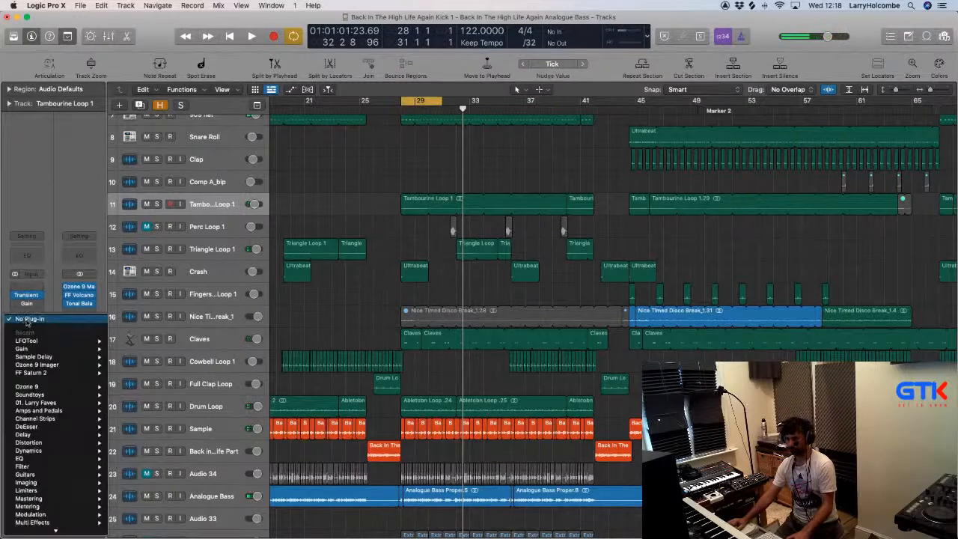
mouse_move(39, 344)
click(126, 341)
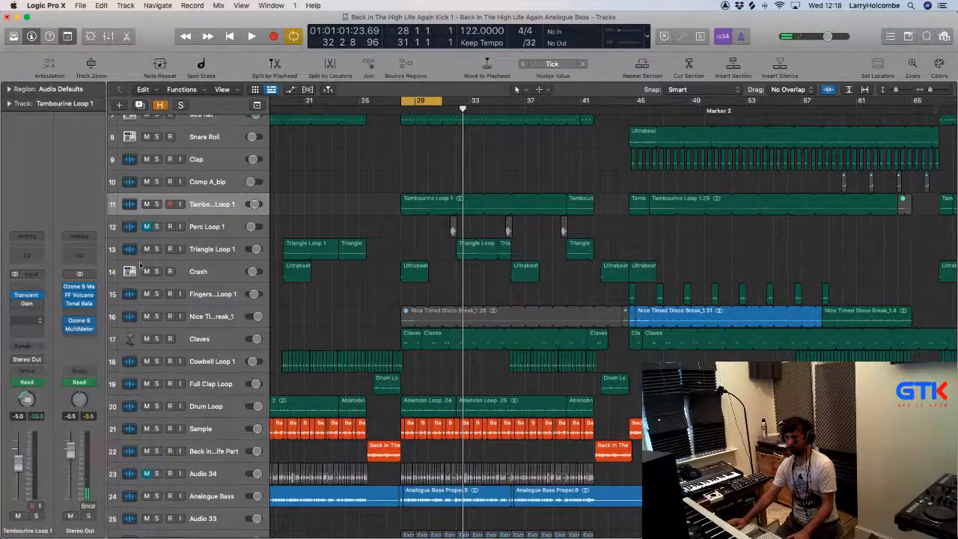
key(space)
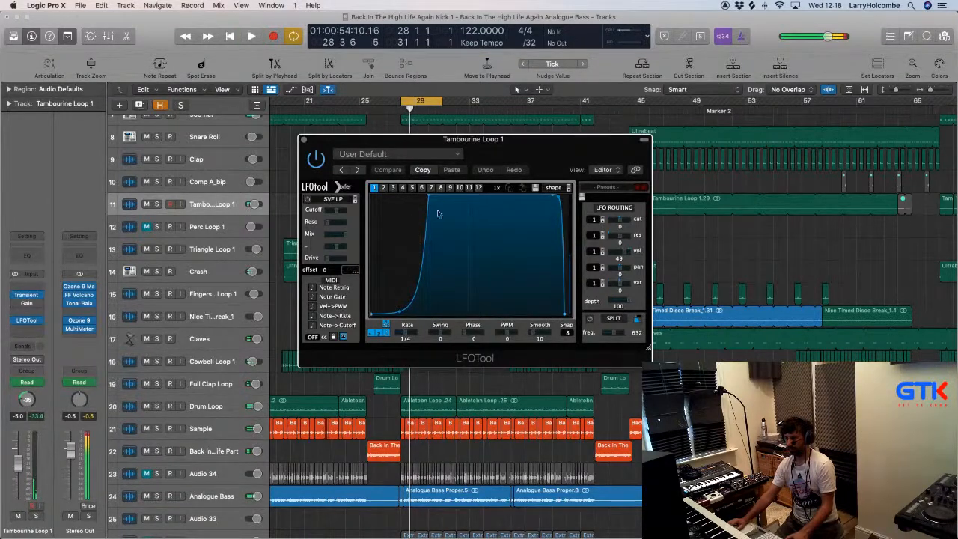
Load the 16th Groove Hats preset into LFOTool and play the cycled section
click(390, 155)
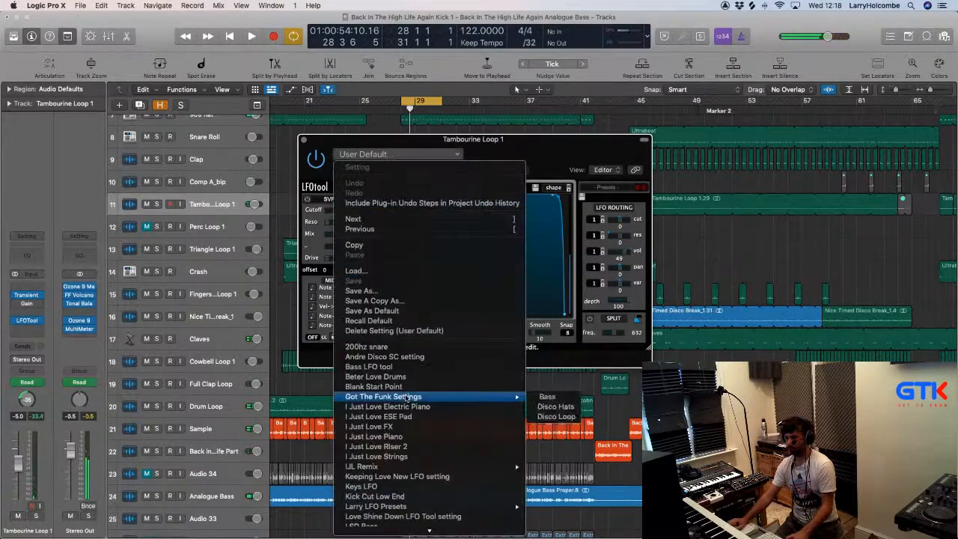
mouse_move(407, 509)
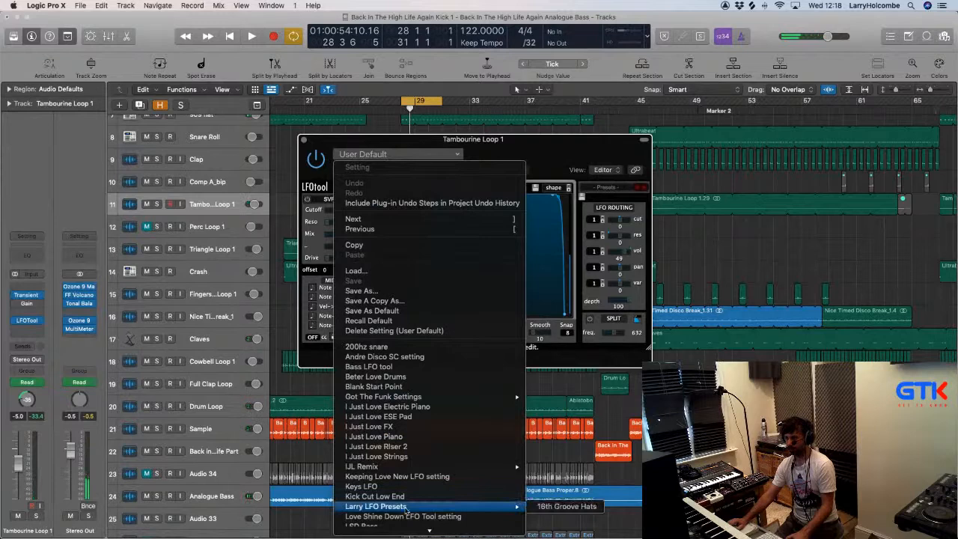
click(567, 507)
key(space)
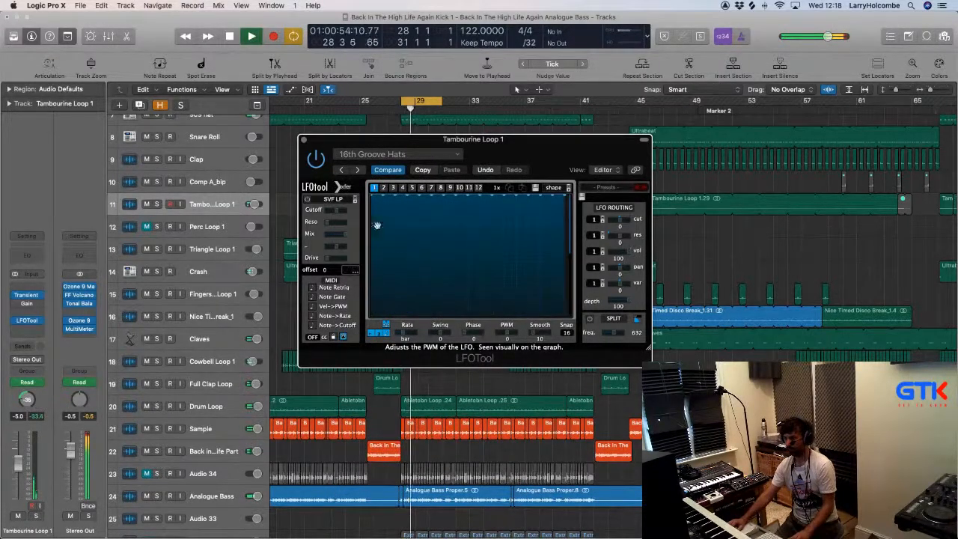
Draw LFOTool's volume curve flat at about three quarters level across all 16 steps and solo Tambourine Loop 1
drag(372, 224, 555, 230)
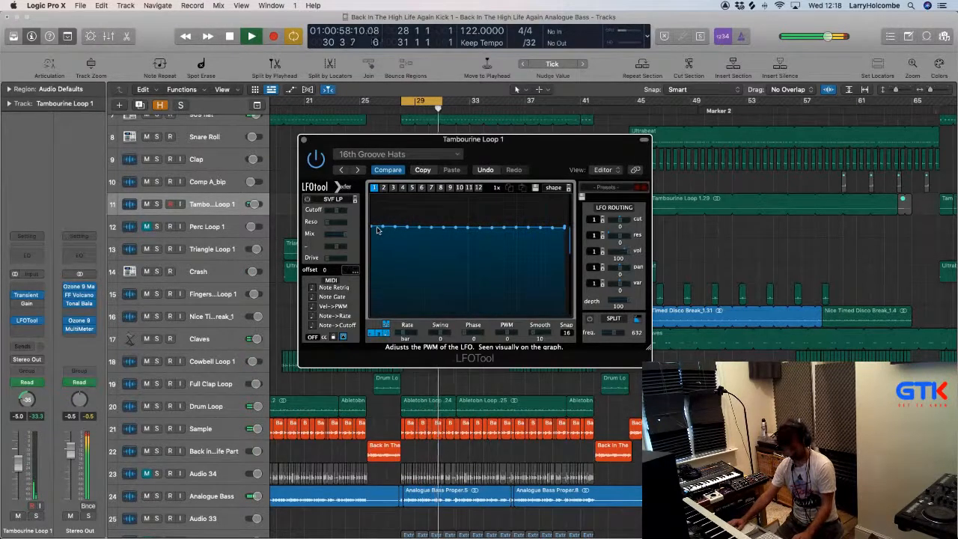
drag(379, 228, 492, 226)
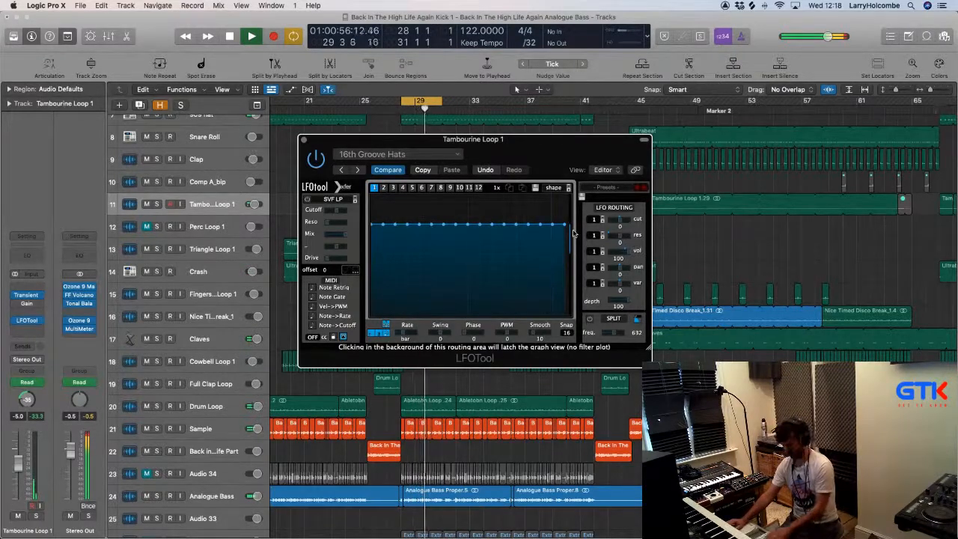
click(34, 515)
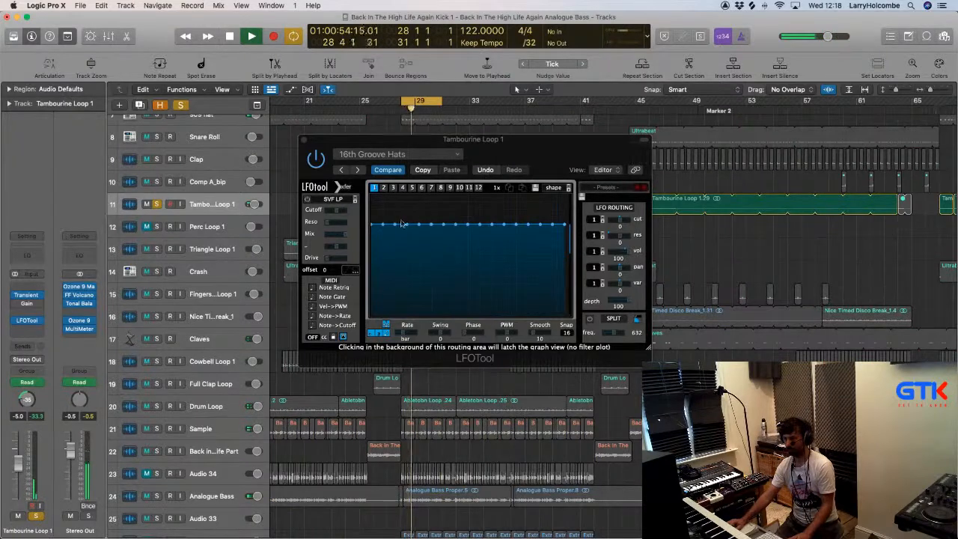
Try a gating pattern that raises steps 2, 6, 10, 14 and 16 of the LFO curve to full level
drag(403, 223, 403, 199)
drag(453, 218, 451, 196)
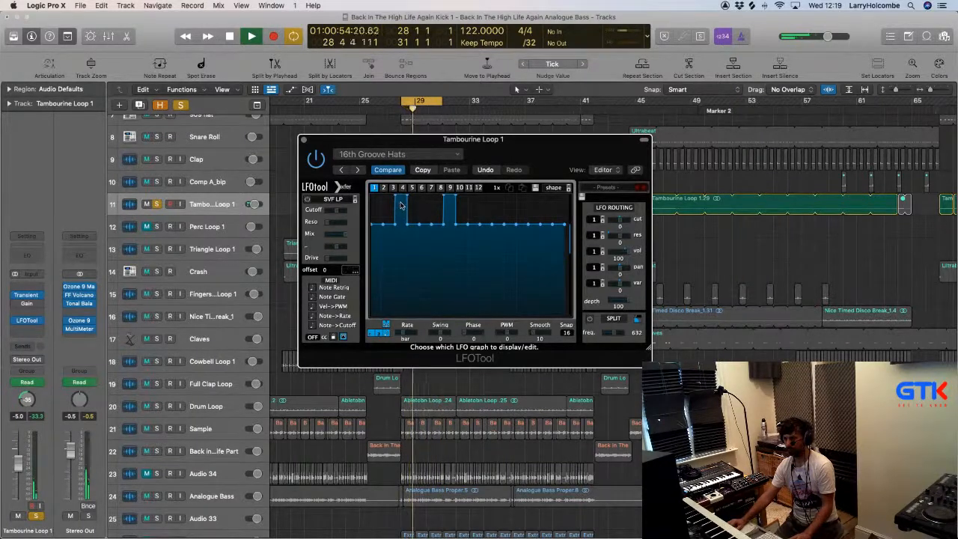
mouse_move(401, 206)
mouse_down()
mouse_move(403, 215)
mouse_move(388, 196)
mouse_up()
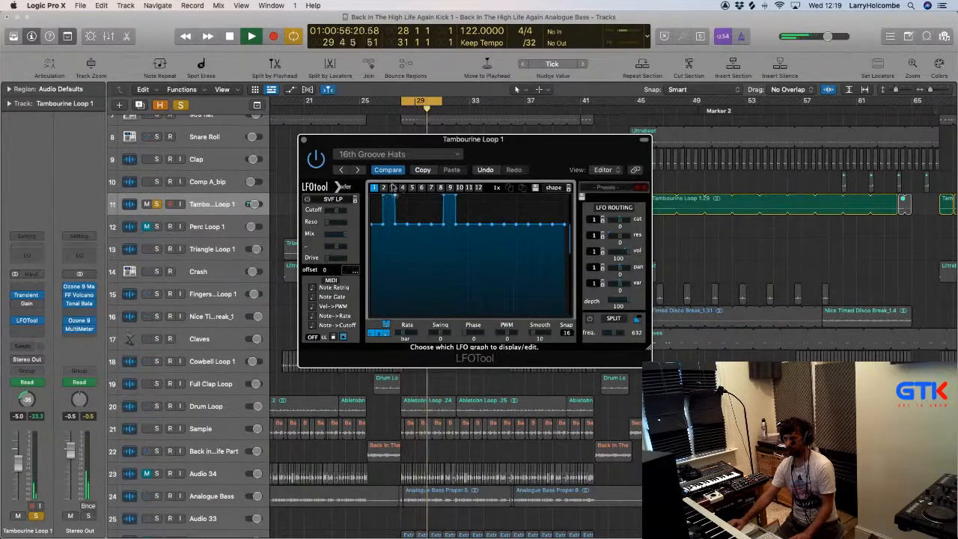
mouse_move(449, 196)
mouse_down()
mouse_move(449, 223)
mouse_move(441, 190)
mouse_up()
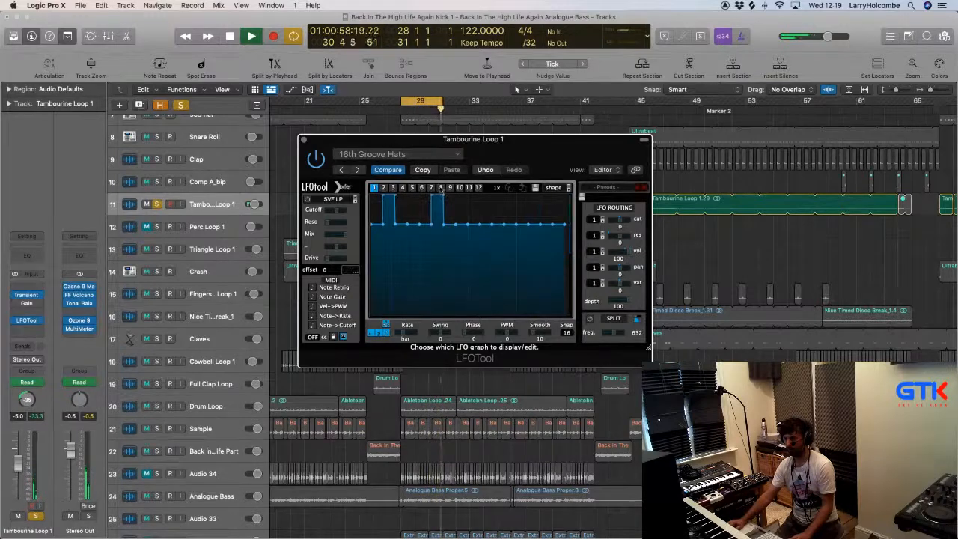
mouse_move(482, 218)
mouse_down()
mouse_move(488, 196)
mouse_move(497, 204)
mouse_move(557, 190)
mouse_up()
drag(627, 252, 500, 250)
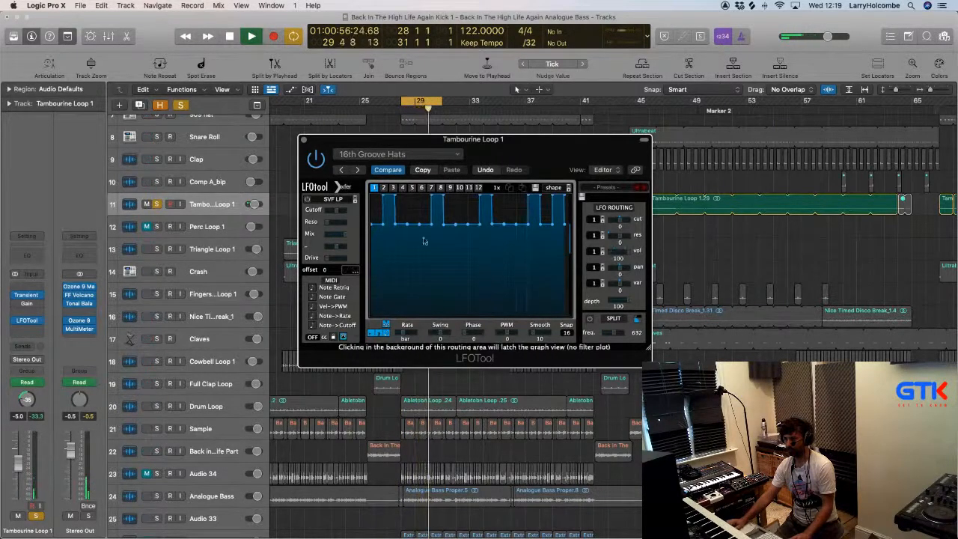
Wipe the gating pattern and redraw the LFO curve flat at slightly under half level
click(349, 215)
click(449, 240)
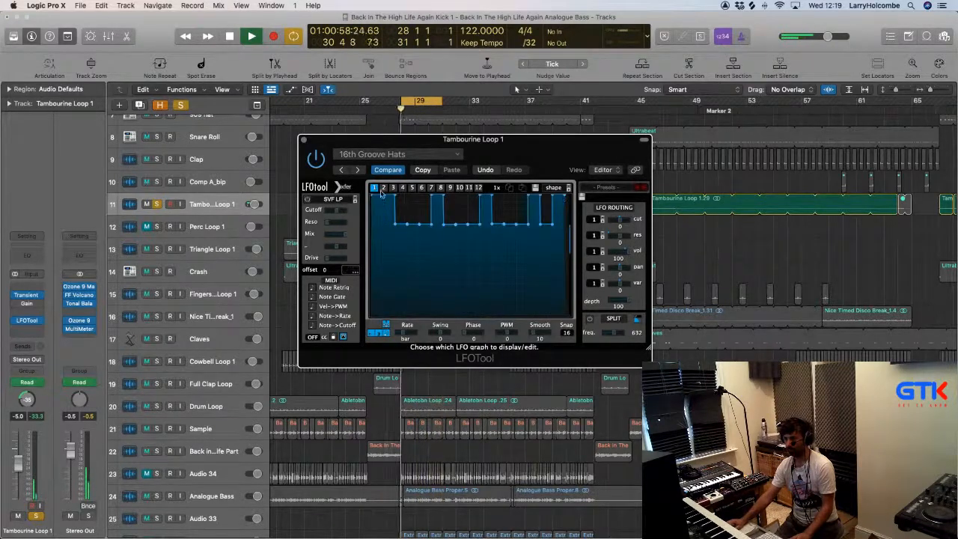
drag(569, 189, 373, 181)
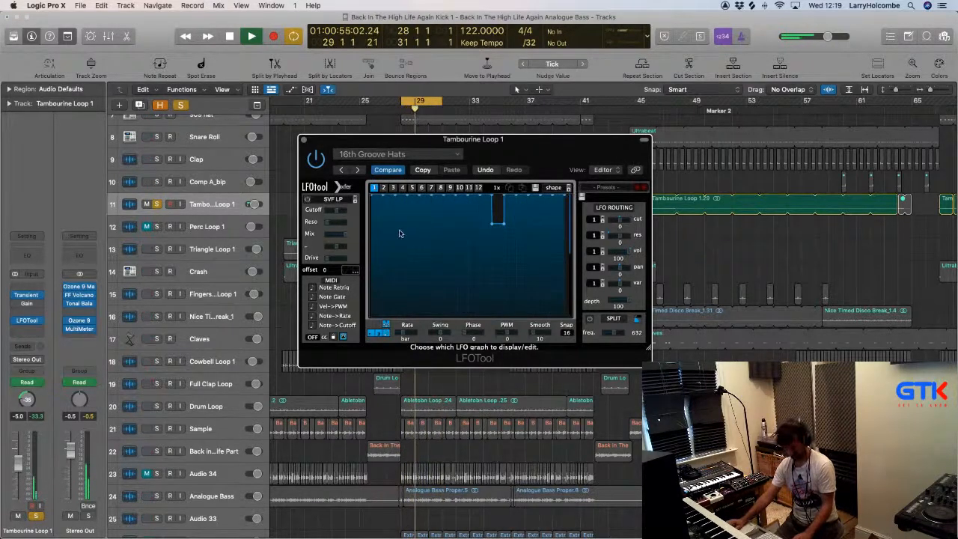
drag(387, 267, 573, 262)
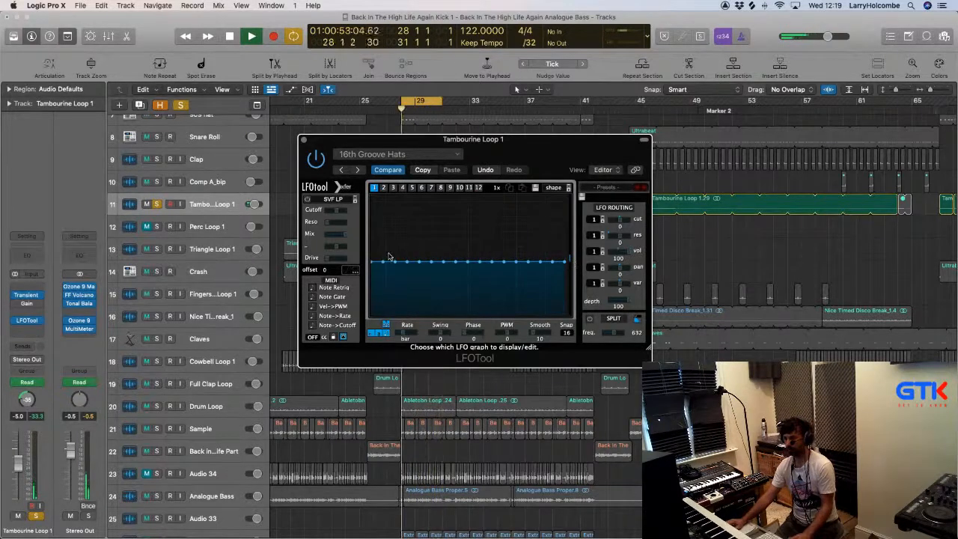
Raise steps 2, 6, 10, 13 and 15 of the LFO curve to full level
drag(387, 259, 388, 204)
drag(437, 252, 442, 209)
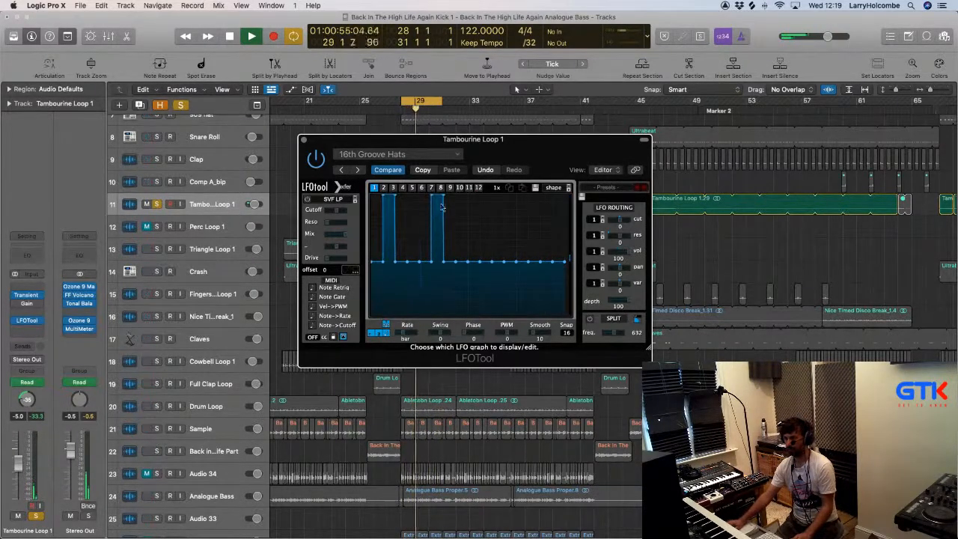
drag(478, 252, 487, 197)
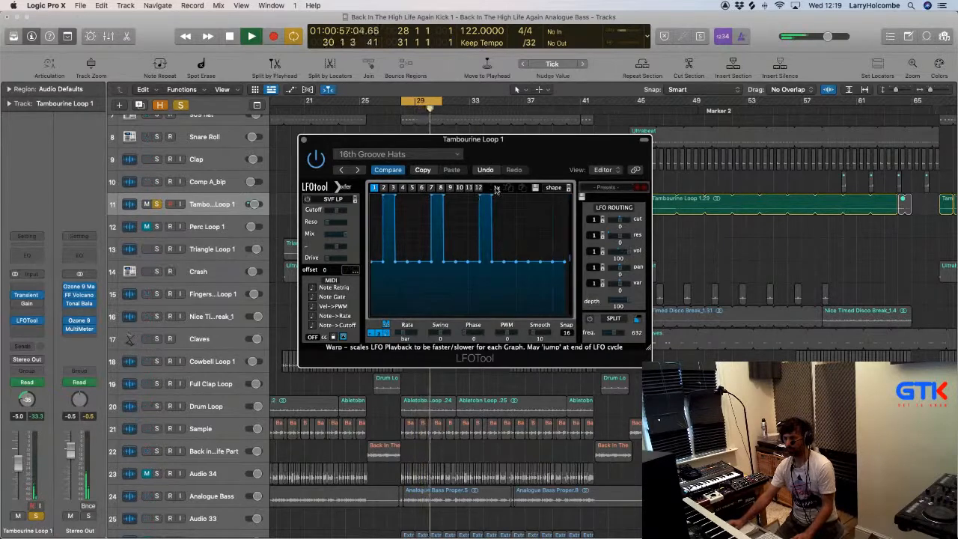
mouse_move(518, 247)
mouse_down()
mouse_move(523, 196)
mouse_move(543, 215)
mouse_move(544, 197)
mouse_up()
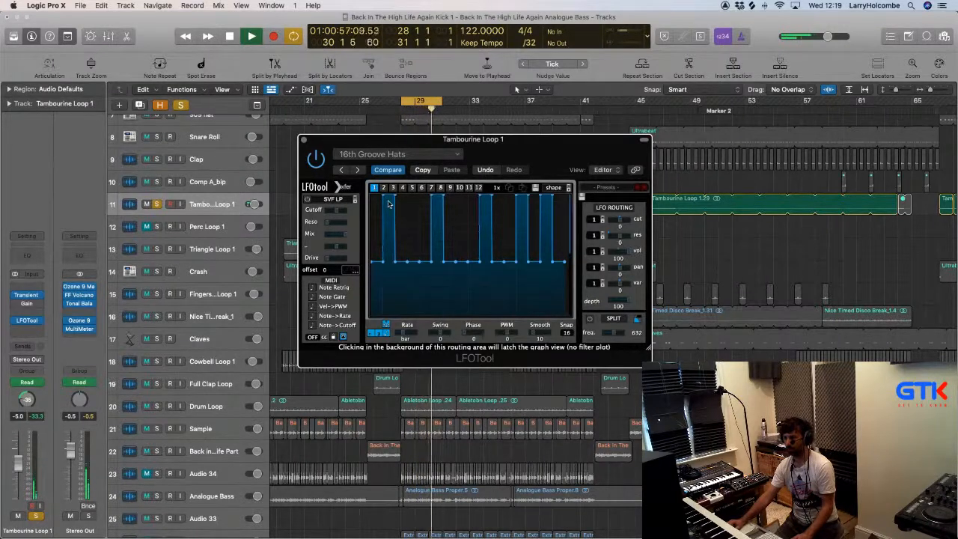
Try a gating pattern with LFO curve steps 4, 8, 11 and 16 at full level and the volume amount at 55
mouse_move(389, 197)
mouse_down()
mouse_move(392, 259)
mouse_move(427, 165)
mouse_up()
mouse_move(417, 200)
mouse_down()
mouse_move(416, 260)
mouse_move(447, 240)
mouse_move(449, 196)
mouse_move(439, 261)
mouse_up()
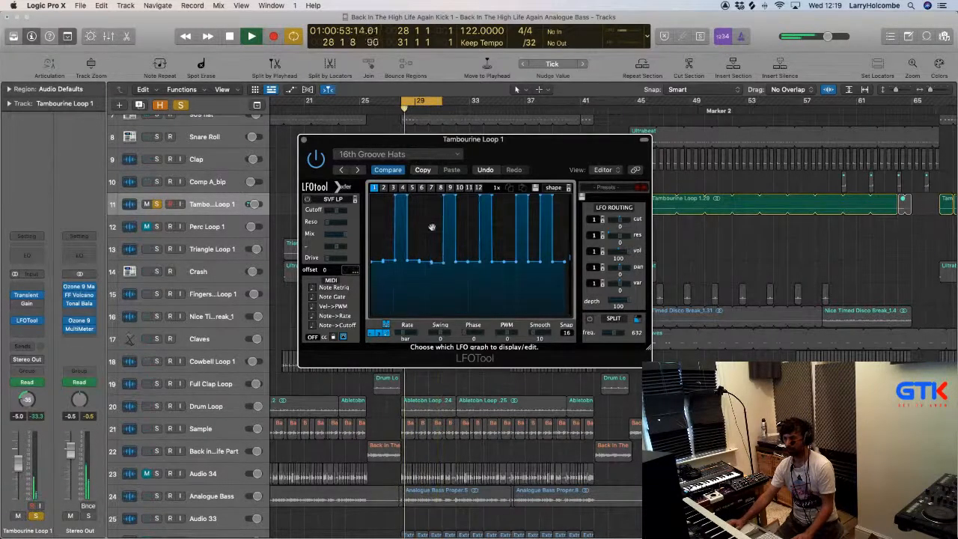
mouse_move(411, 228)
mouse_down()
mouse_move(408, 196)
mouse_move(403, 255)
mouse_up()
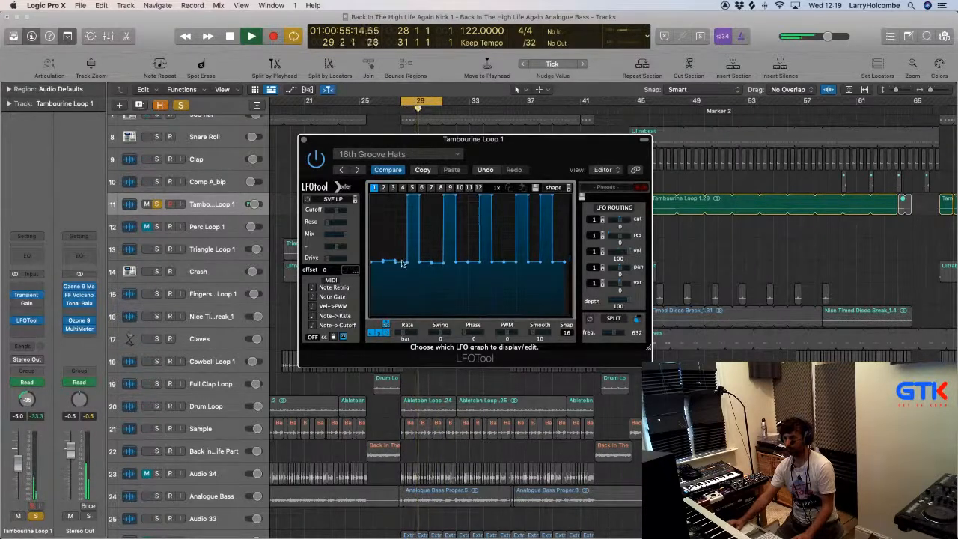
mouse_move(457, 234)
mouse_down()
mouse_move(454, 193)
mouse_move(447, 266)
mouse_up()
mouse_move(491, 206)
mouse_down()
mouse_move(486, 260)
mouse_move(504, 237)
mouse_move(504, 176)
mouse_move(488, 267)
mouse_up()
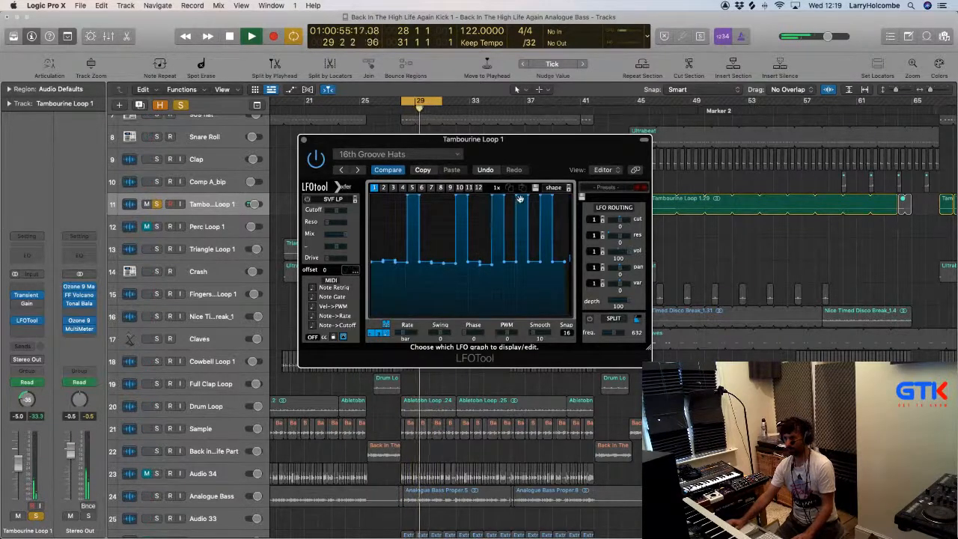
mouse_move(520, 199)
mouse_down()
mouse_move(524, 259)
mouse_move(543, 244)
mouse_move(545, 264)
mouse_move(558, 253)
mouse_move(557, 180)
mouse_up()
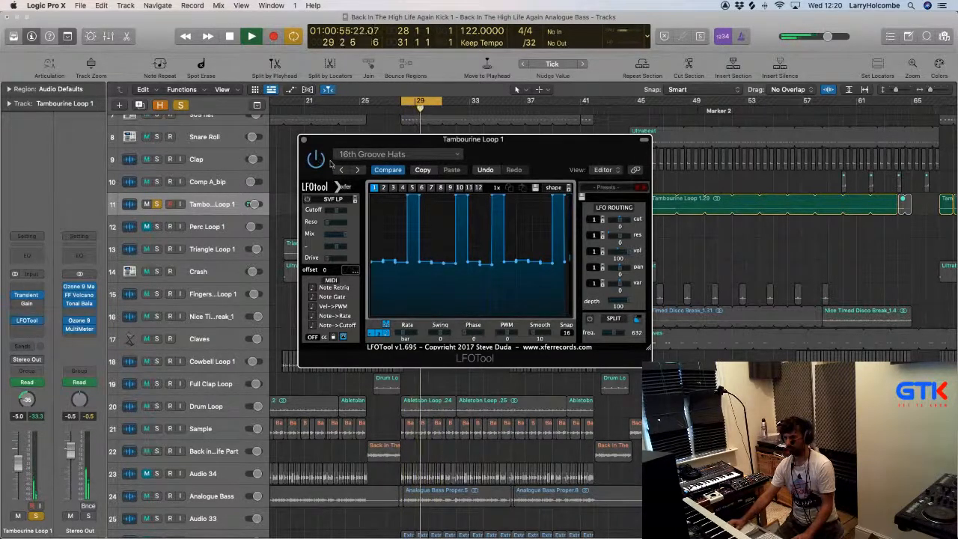
drag(624, 256, 604, 253)
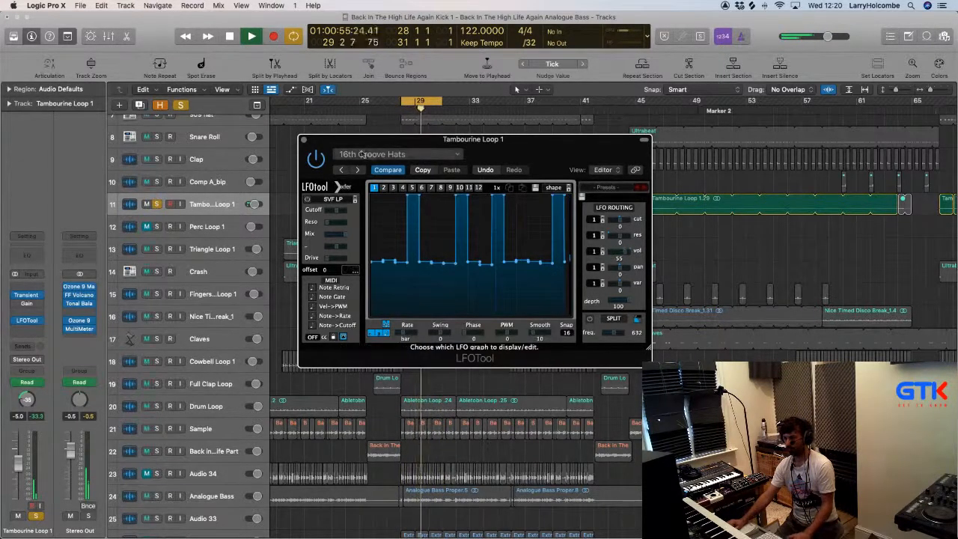
Unsolo Tambourine Loop 1, move the LFOTool window aside and test the track's fader level against the full mix
key(space)
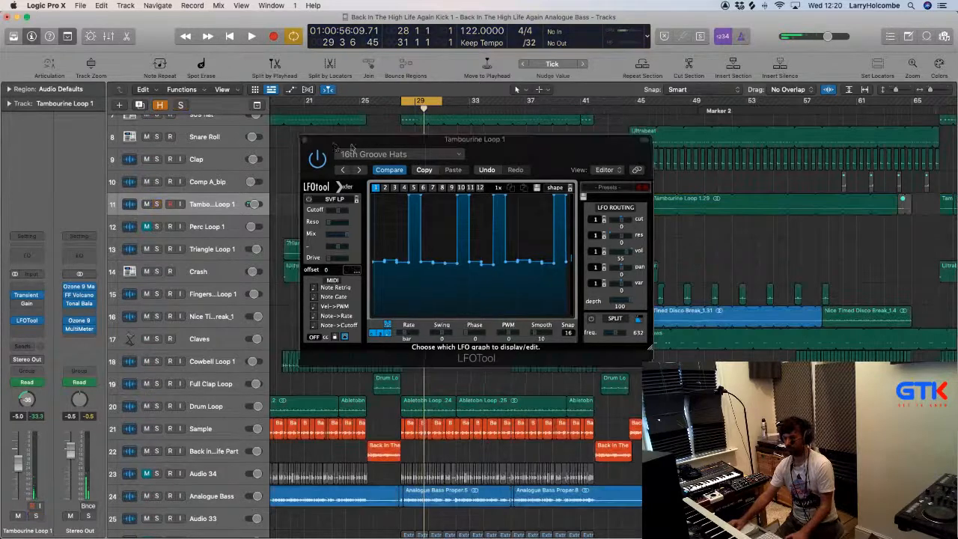
drag(356, 152, 540, 130)
key(space)
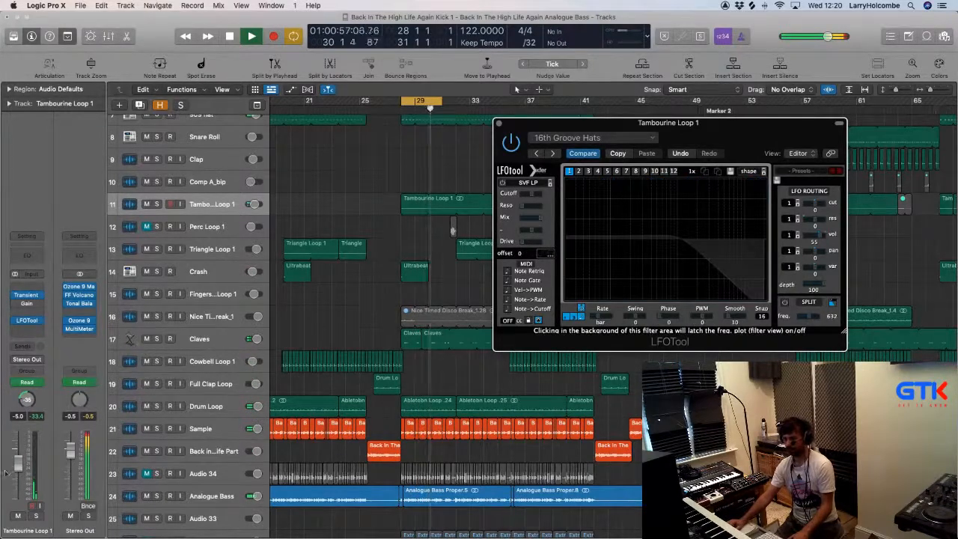
drag(18, 467, 18, 459)
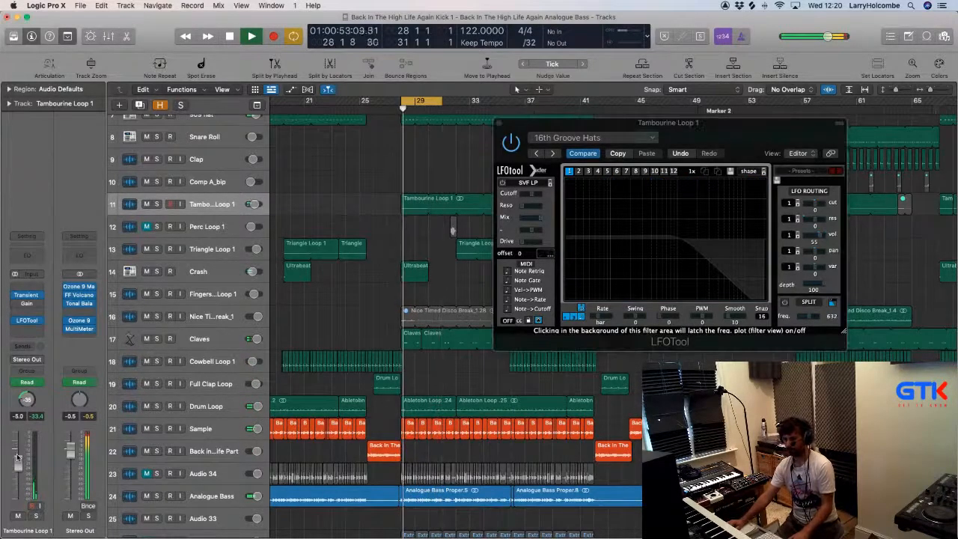
key(super+Down)
key(super+Up)
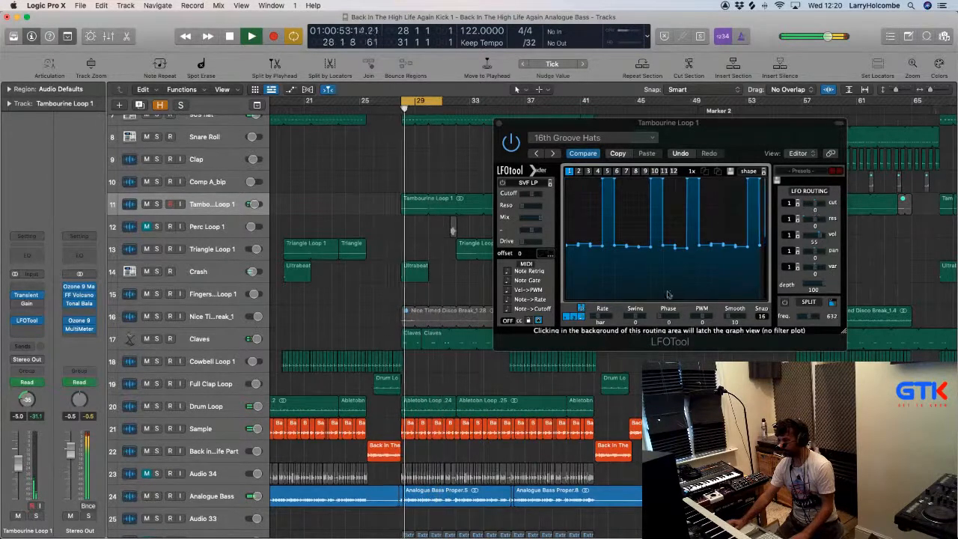
Add a Gain plug-in at +3.5 dB after LFOTool on Tambourine Loop 1 and set LFOTool's volume amount to 72
click(24, 332)
click(2, 236)
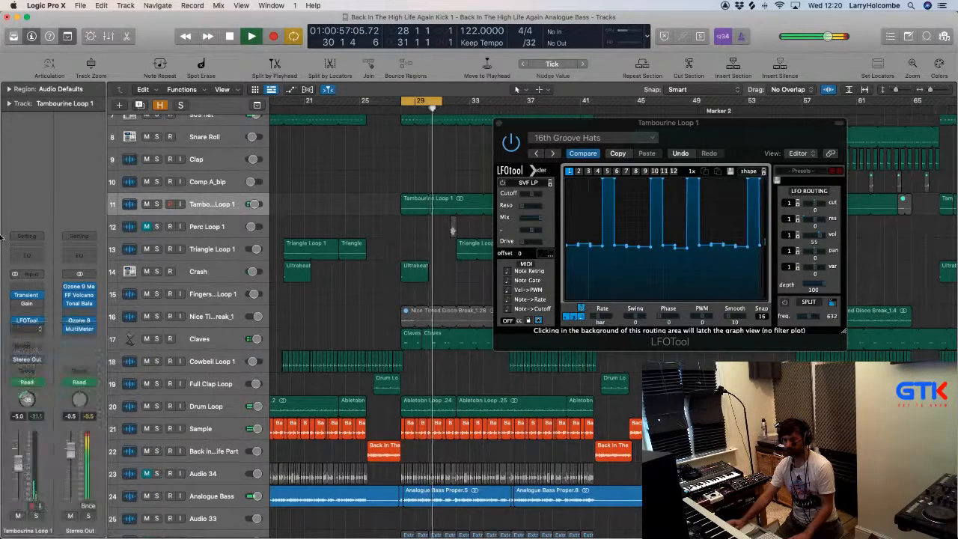
drag(354, 273, 350, 278)
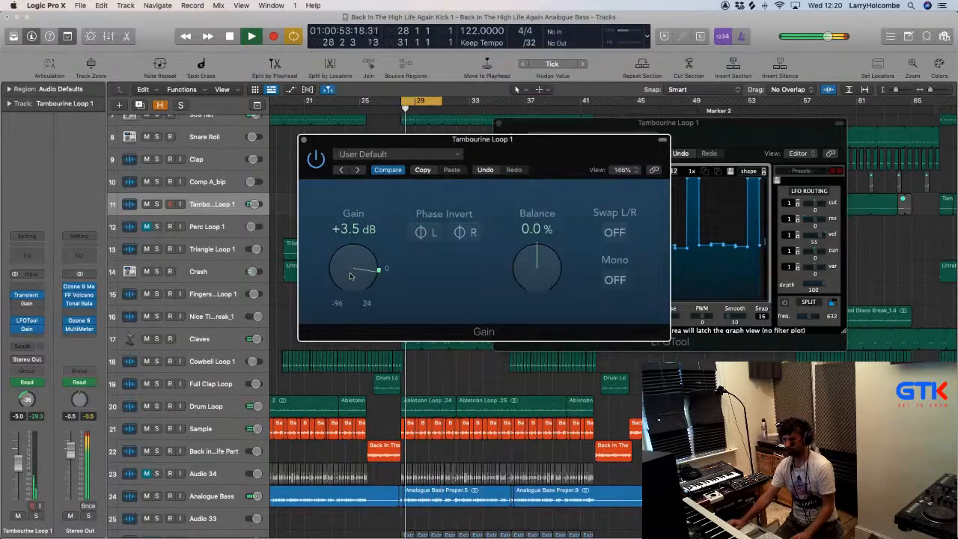
click(303, 139)
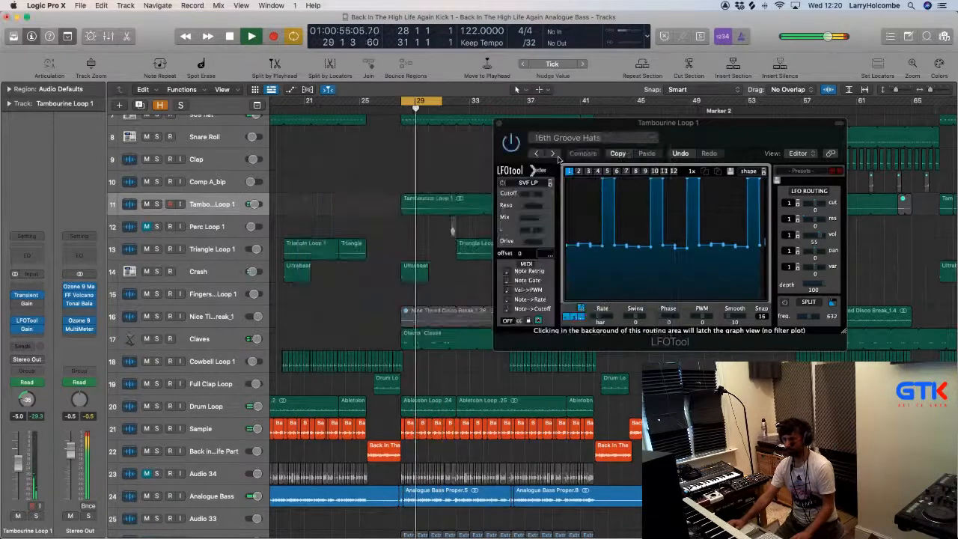
click(830, 239)
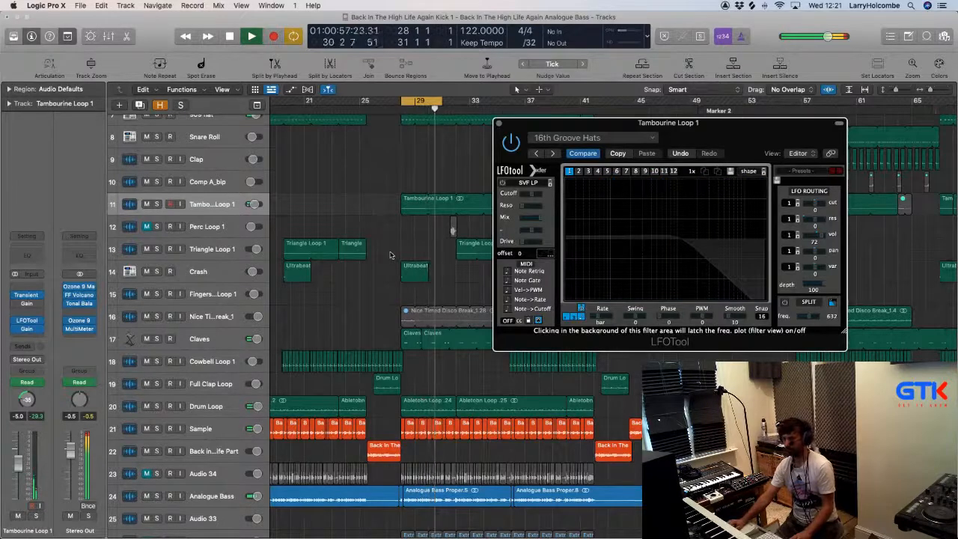
Solo Tambourine Loop 1 and examine the waveform of its region starting at bar 28
click(156, 204)
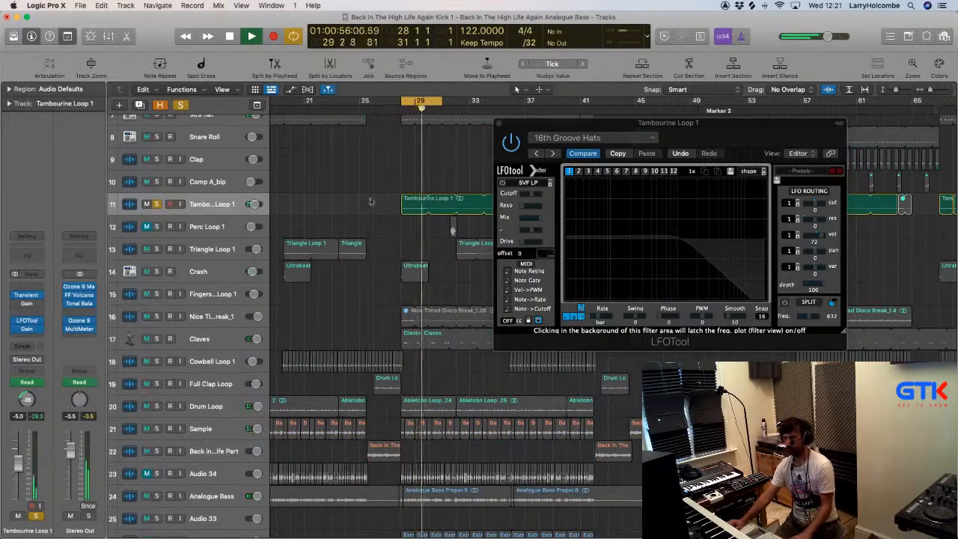
double_click(427, 206)
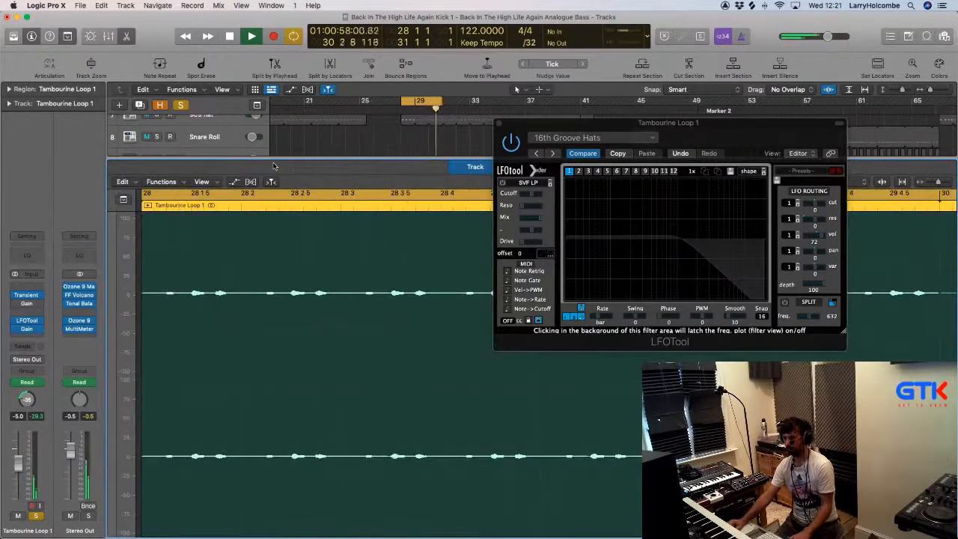
key(e)
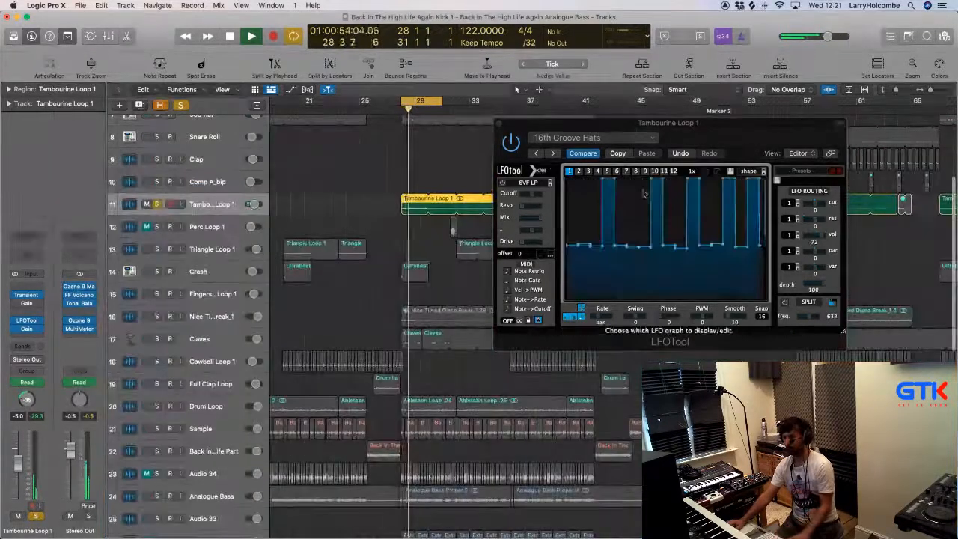
Set LFOTool's volume amount to 100 and redraw the curve at about a third level, leaving step 3 at full level
click(813, 240)
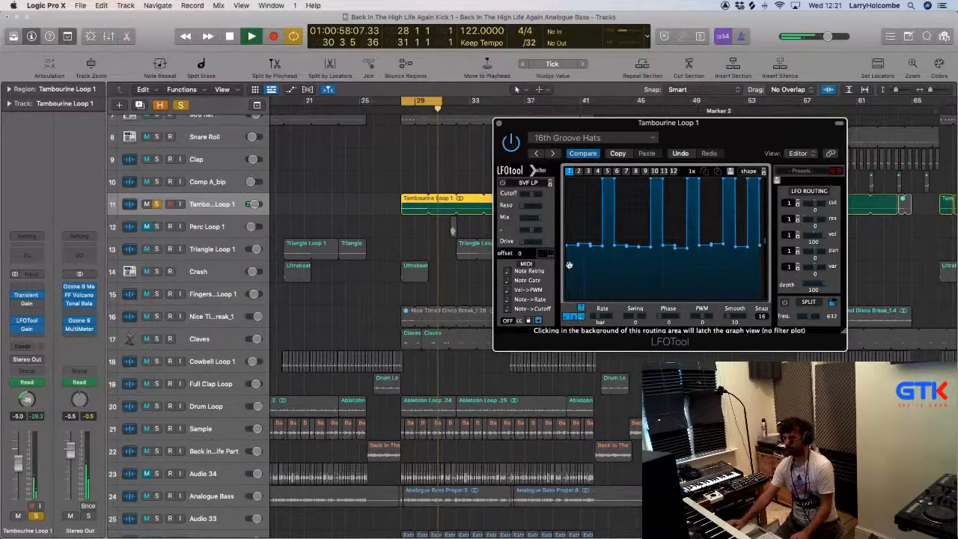
drag(570, 265, 609, 258)
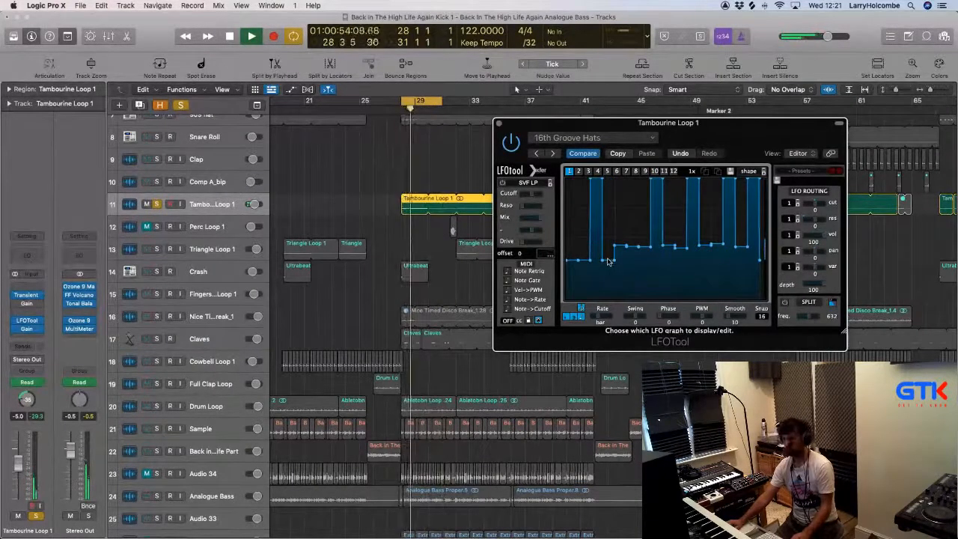
drag(609, 260, 758, 264)
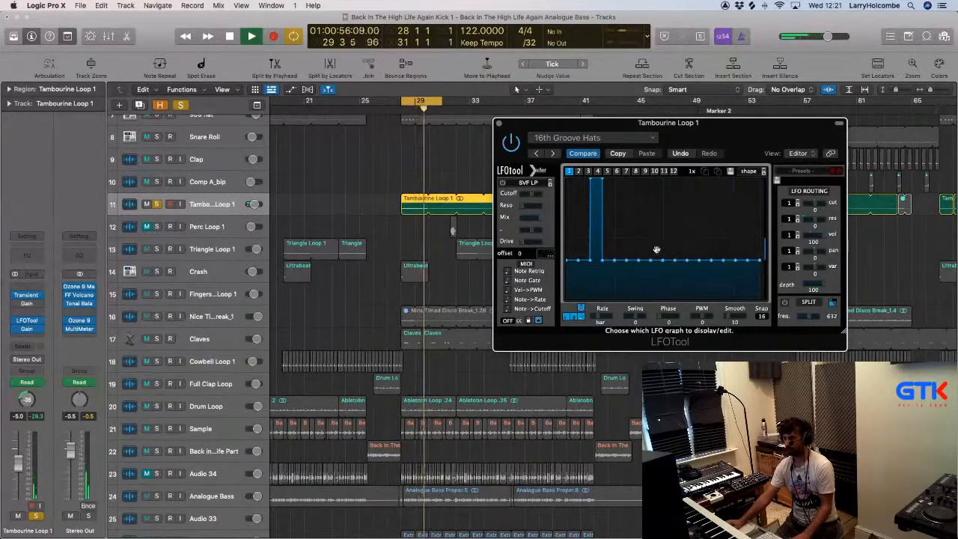
Redraw the LFO curve so that steps 4, 8, 12 and 16 are at full level
mouse_move(657, 250)
mouse_down()
mouse_move(659, 171)
mouse_move(642, 258)
mouse_up()
drag(705, 241, 704, 180)
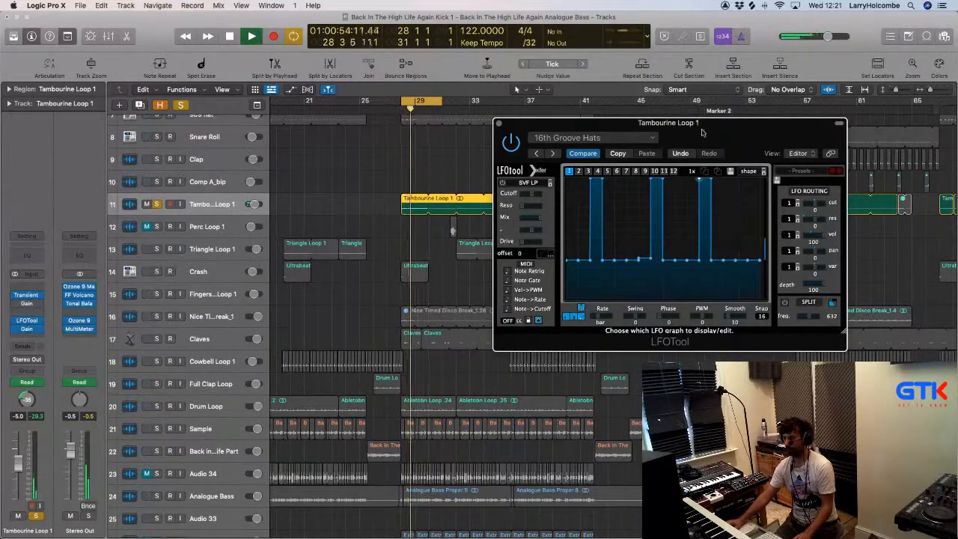
mouse_move(760, 225)
mouse_down()
mouse_move(753, 179)
mouse_move(740, 199)
mouse_move(738, 262)
mouse_up()
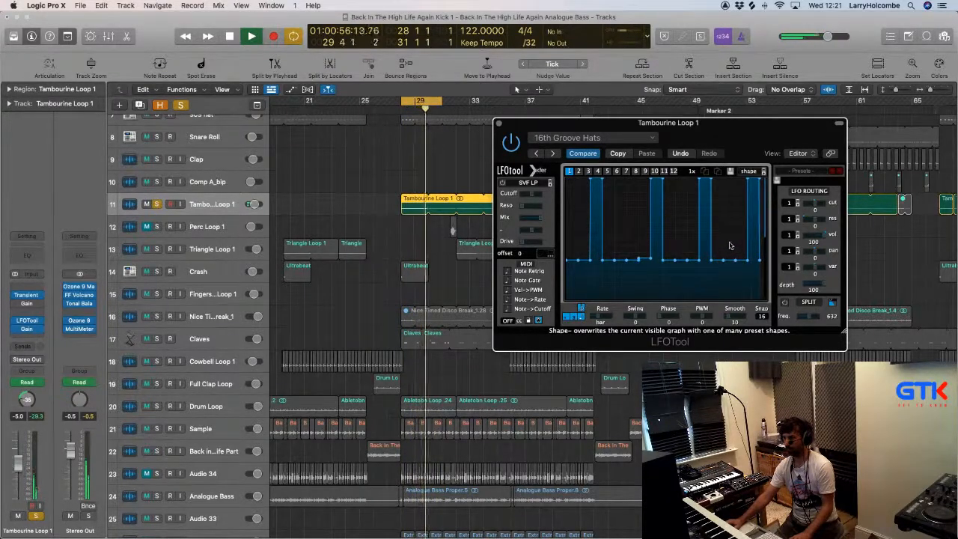
mouse_move(598, 221)
mouse_down()
mouse_move(599, 258)
mouse_move(607, 181)
mouse_up()
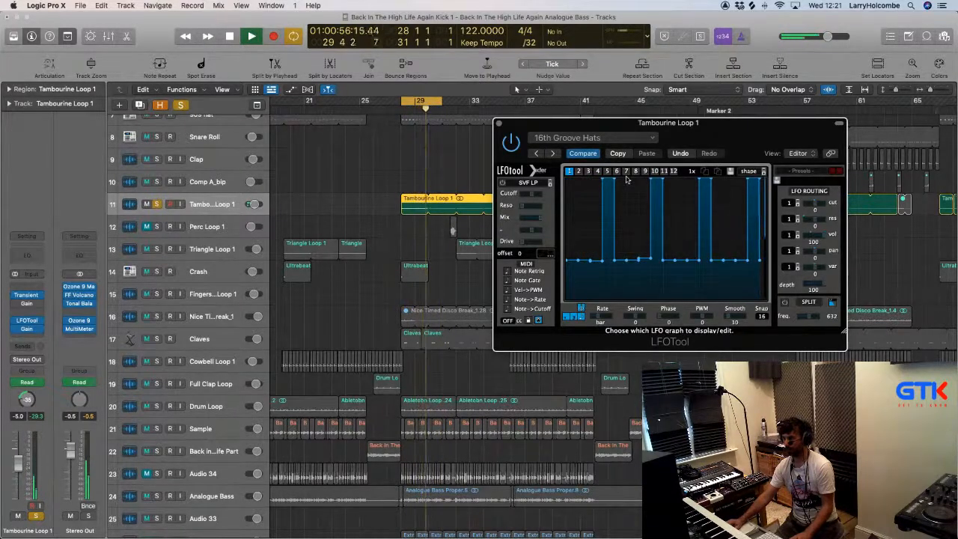
Unsolo the tambourine, lower LFO curve step 4 to the base level, set the volume amount to 33 and close LFOTool
key(space)
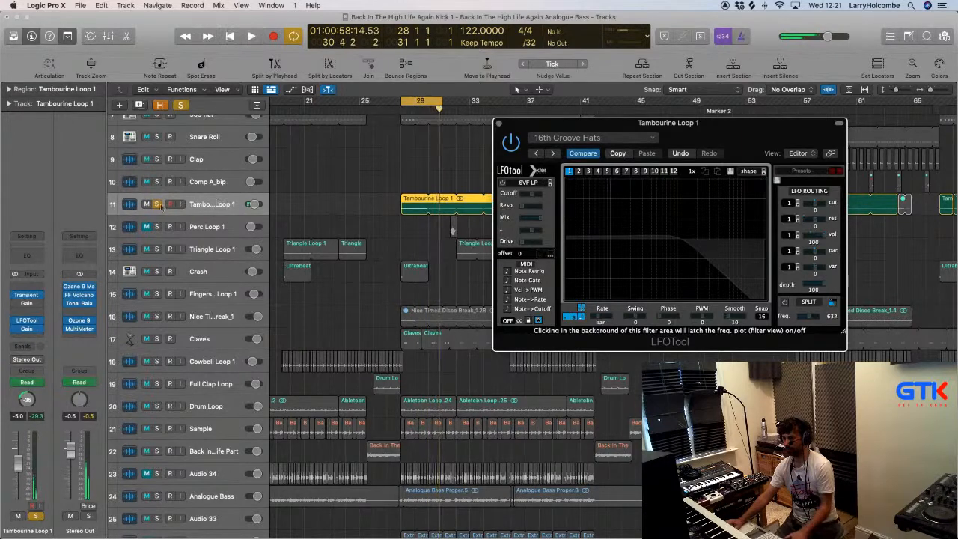
key(s)
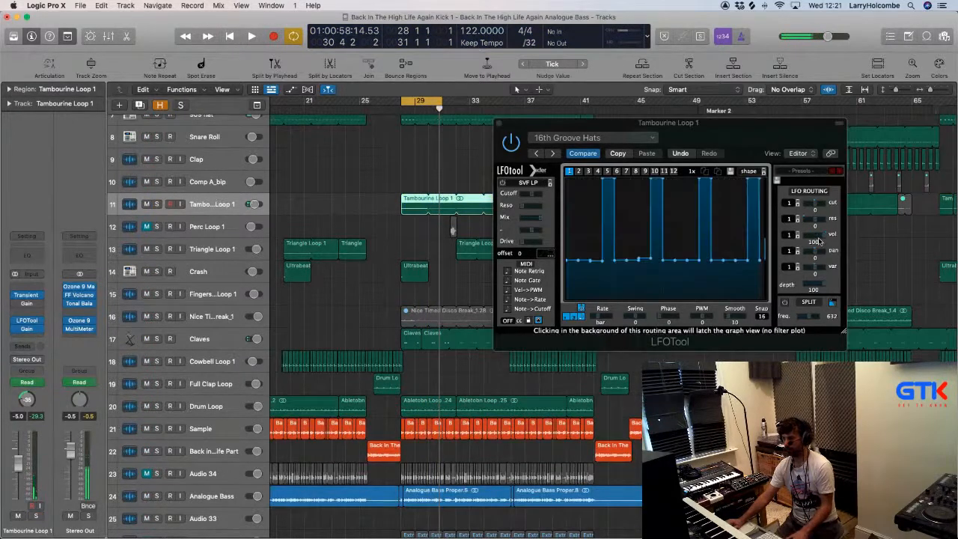
key(space)
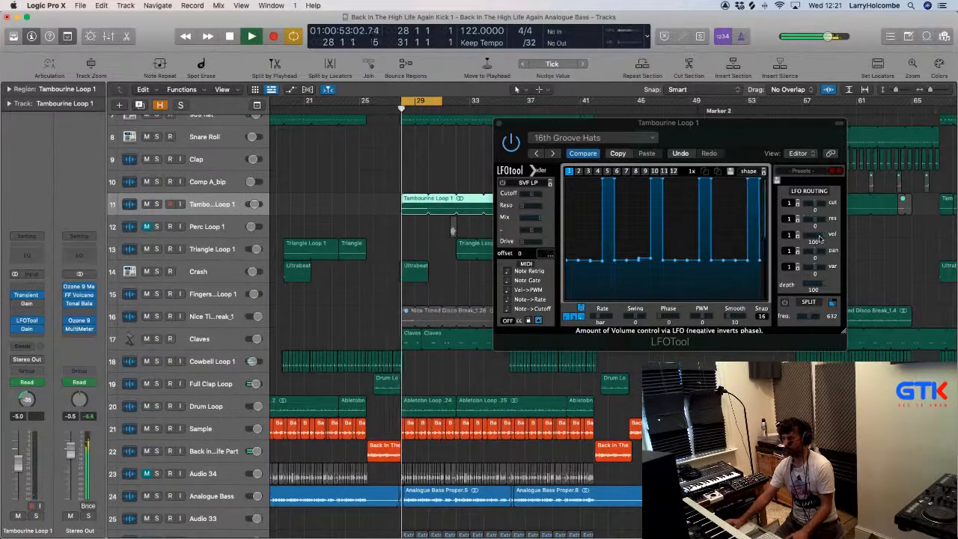
drag(820, 238, 818, 239)
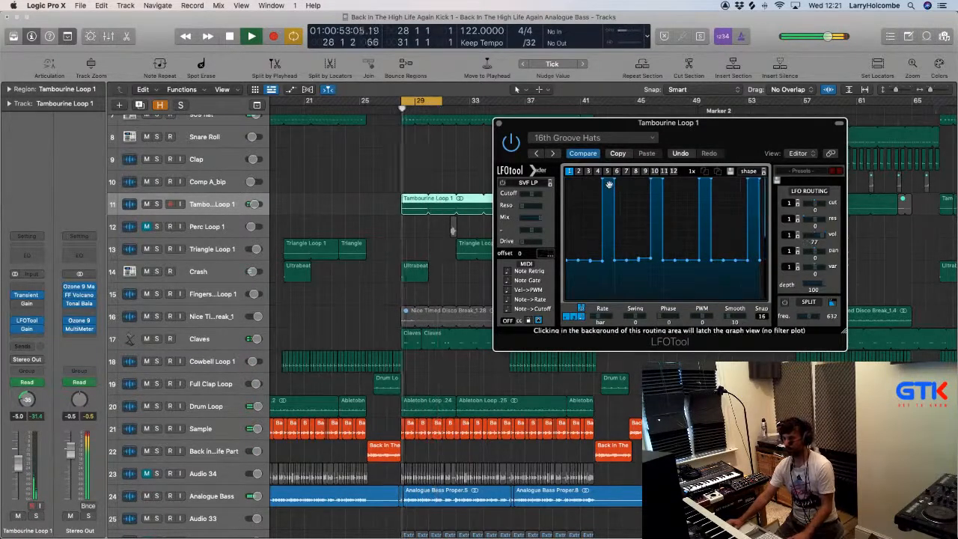
drag(610, 184, 610, 250)
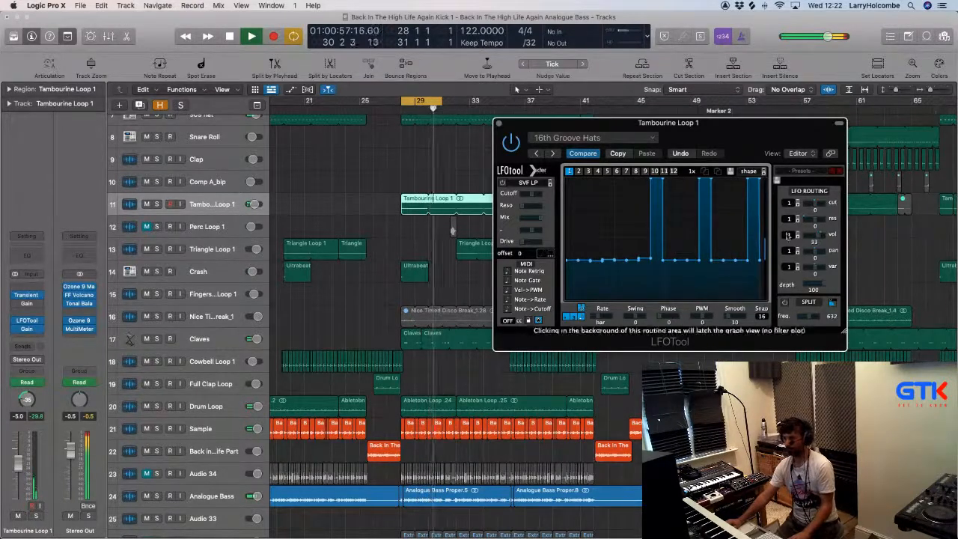
click(500, 124)
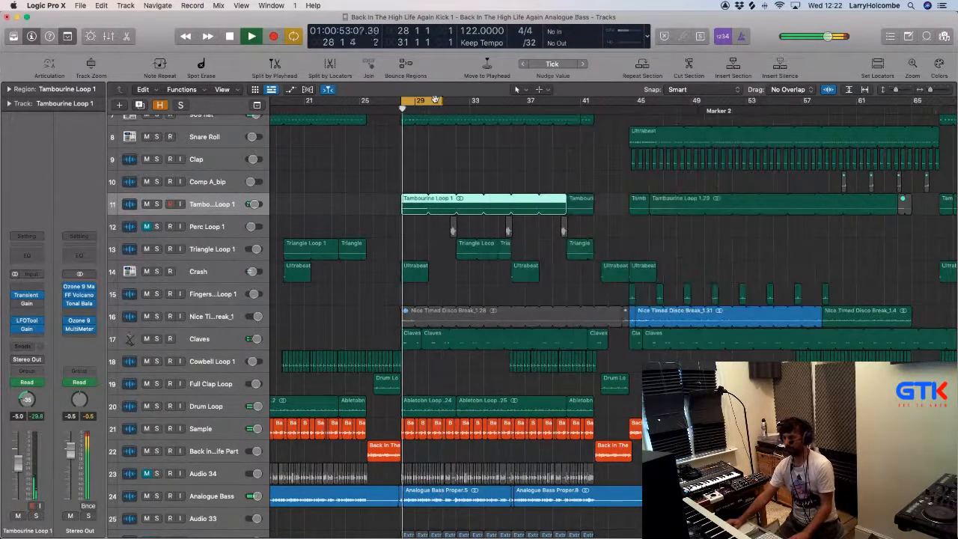
Set the cycle range to bars 32 to 36 and select the Triangle Loop 1 track
click(372, 166)
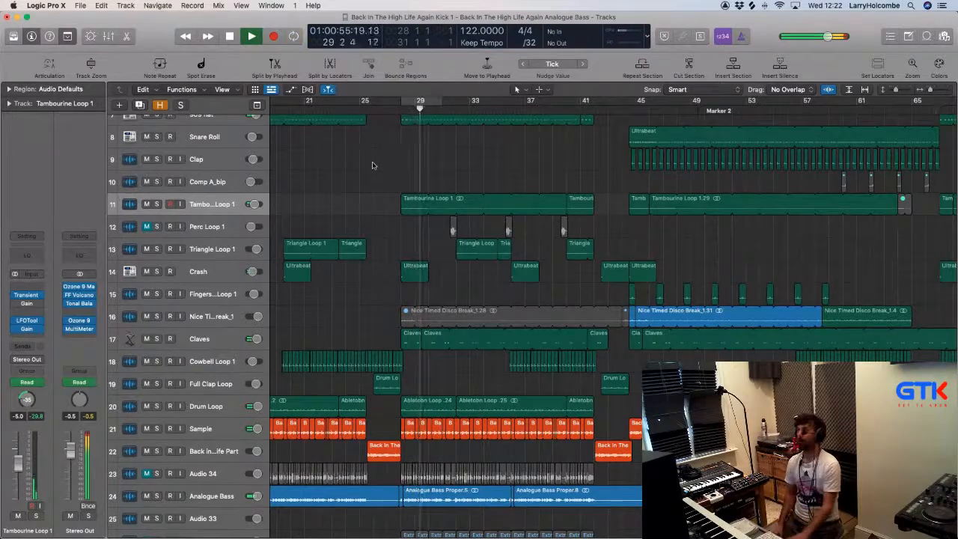
scroll(367, 168, up, 1)
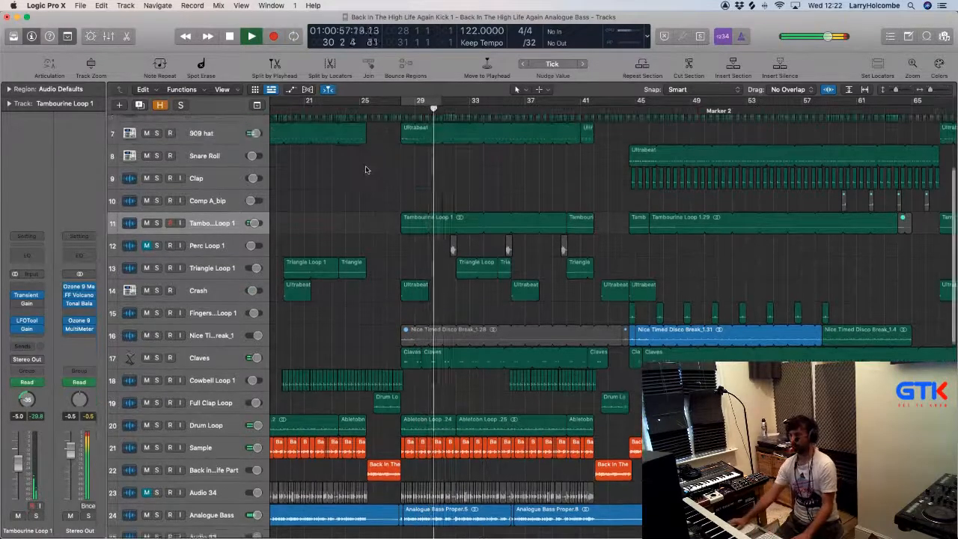
scroll(366, 170, up, 4)
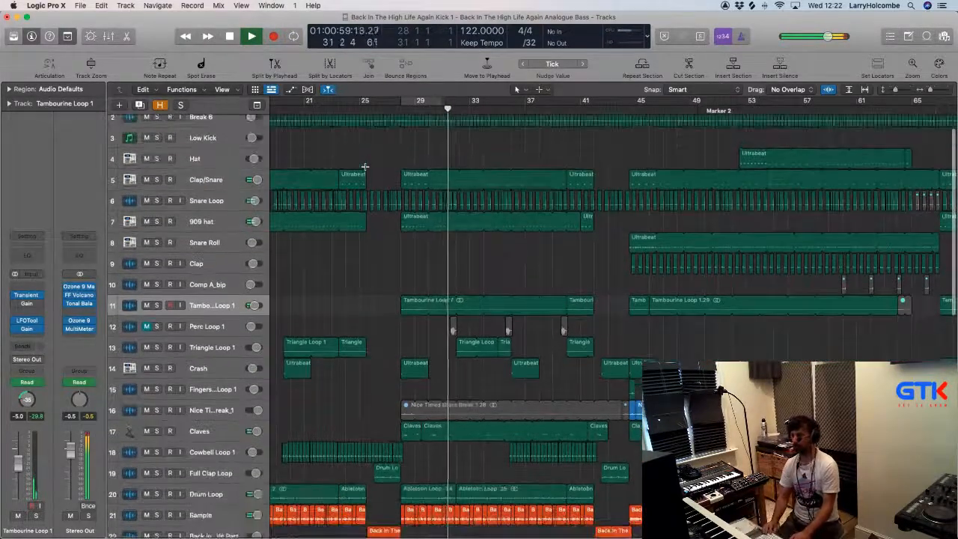
scroll(366, 166, down, 4)
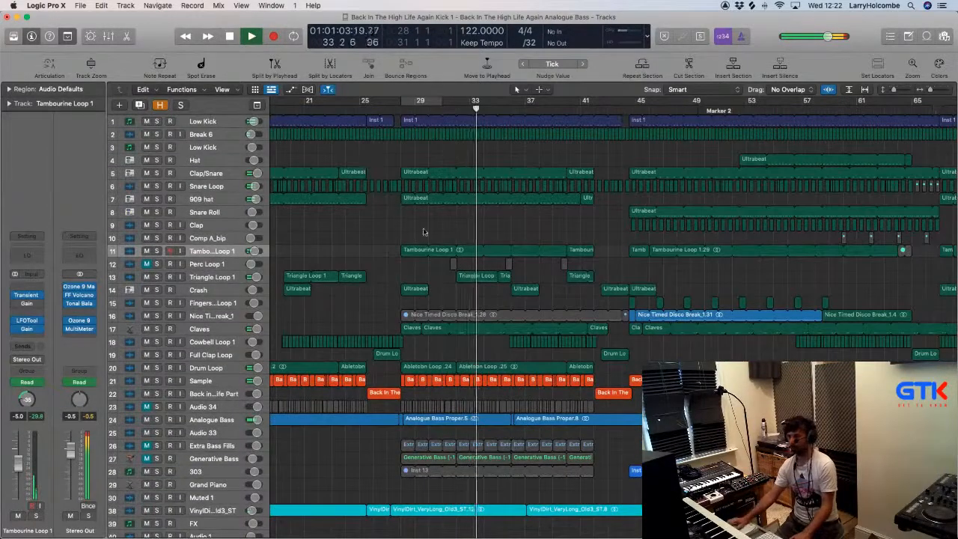
scroll(424, 232, up, 5)
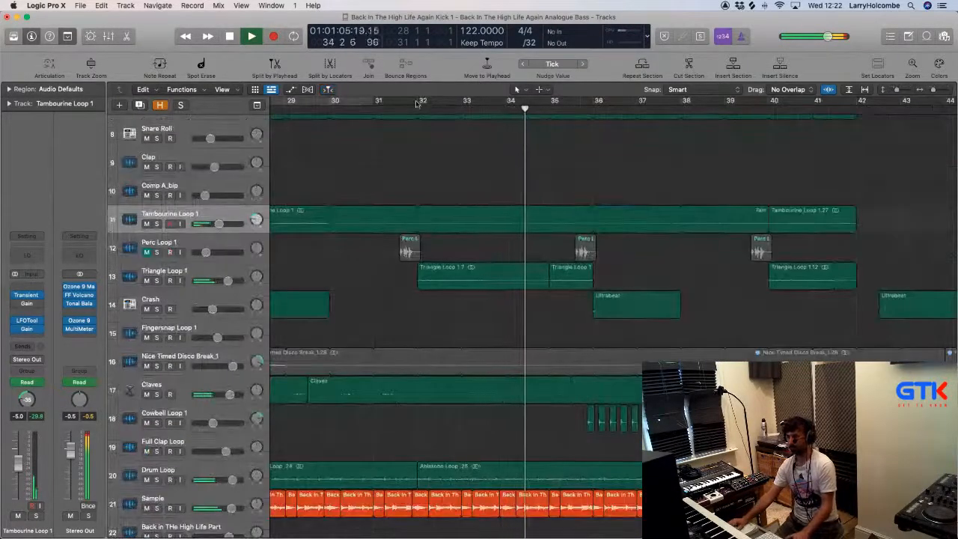
drag(418, 103, 569, 103)
click(163, 276)
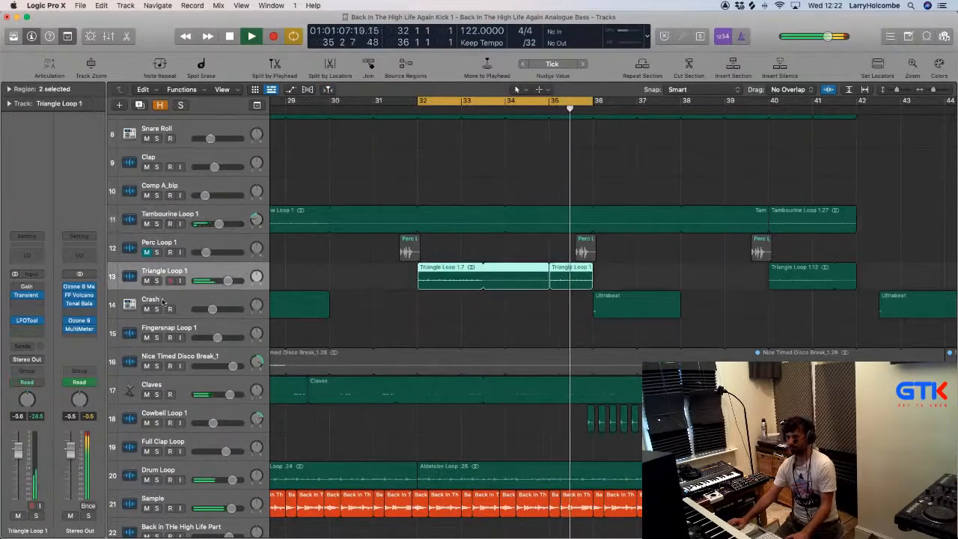
mouse_move(28, 322)
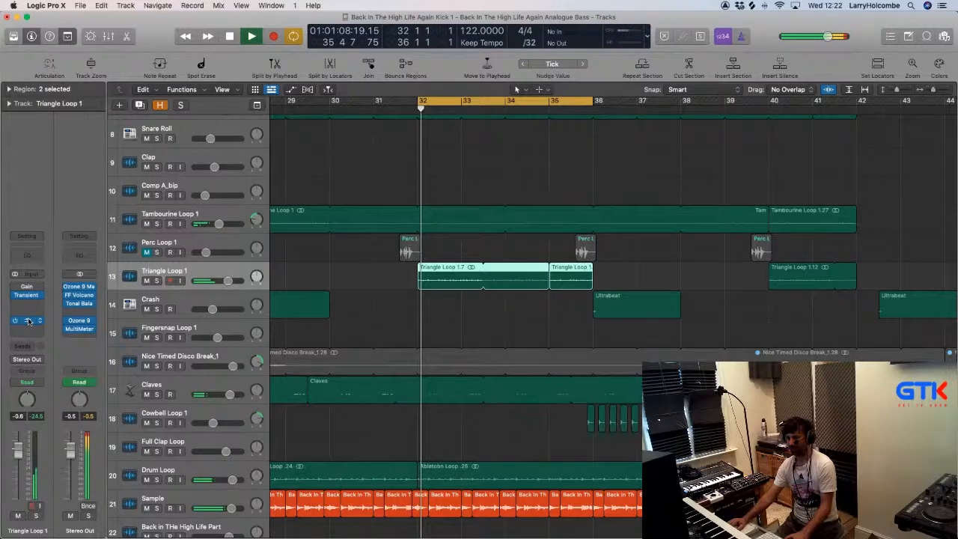
Check the LFOTool settings on Triangle Loop 1, close the plug-in, switch off cycle playback and deselect the regions
click(29, 322)
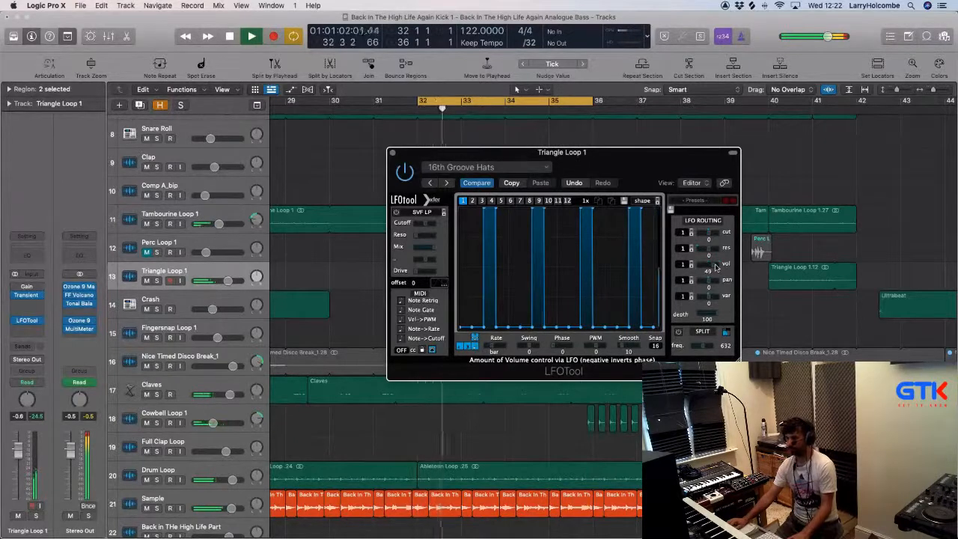
click(393, 154)
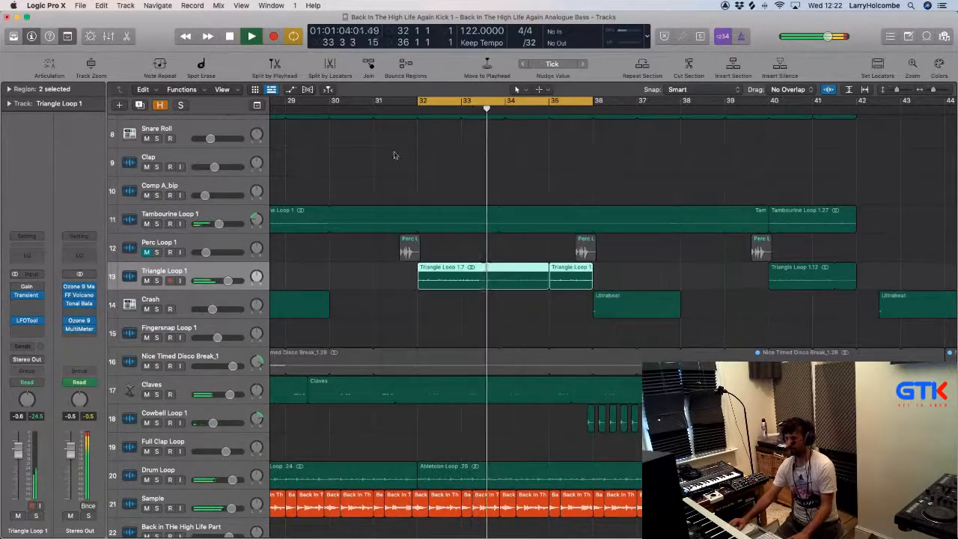
scroll(402, 156, down, 2)
click(422, 101)
scroll(389, 152, left, 1)
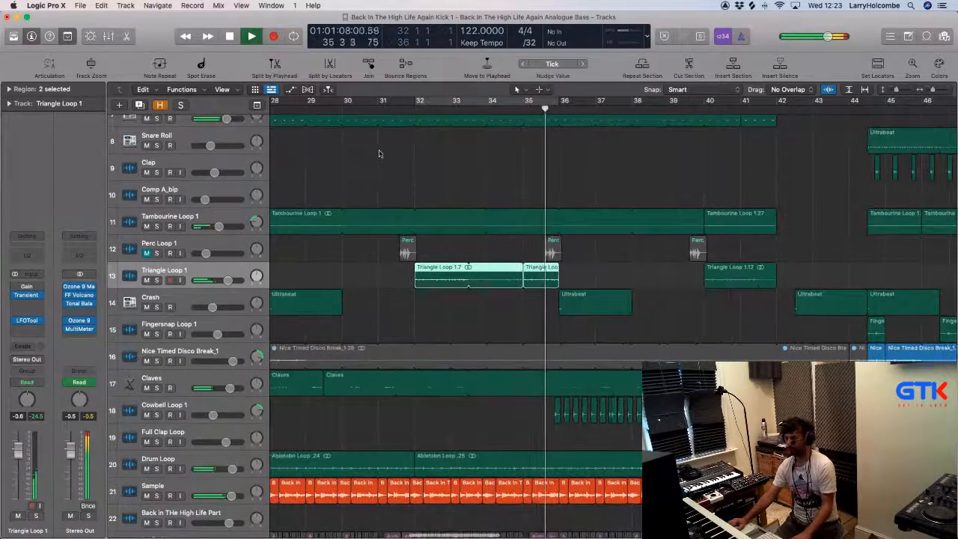
click(378, 154)
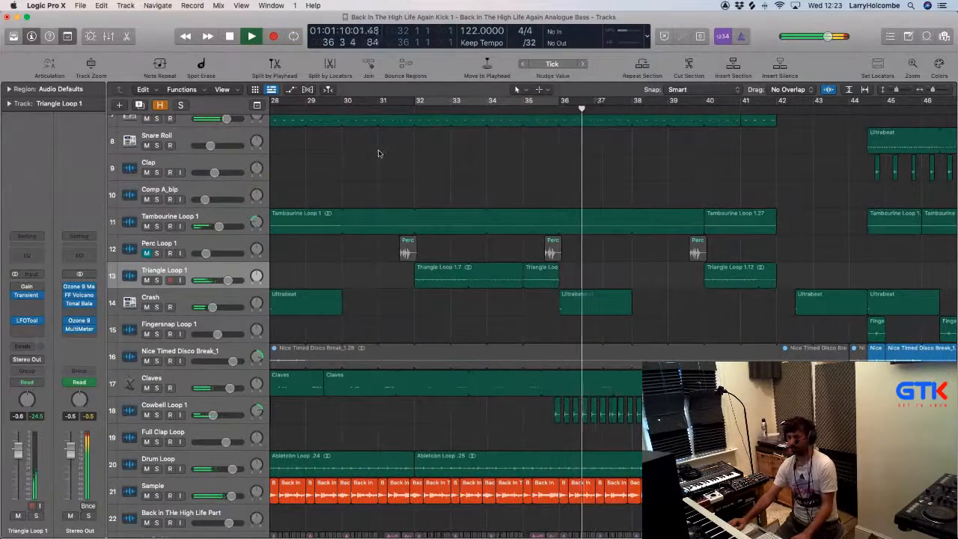
Select the Audio 14 region starting at bar 36 and inspect the FabFilter Volcano 2 filter on the Stereo Out
scroll(378, 153, down, 10)
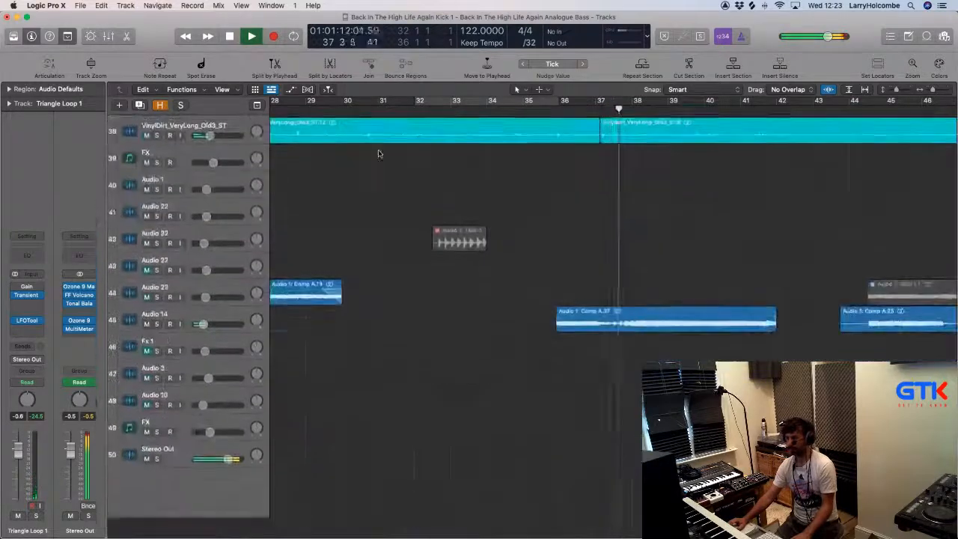
key(a)
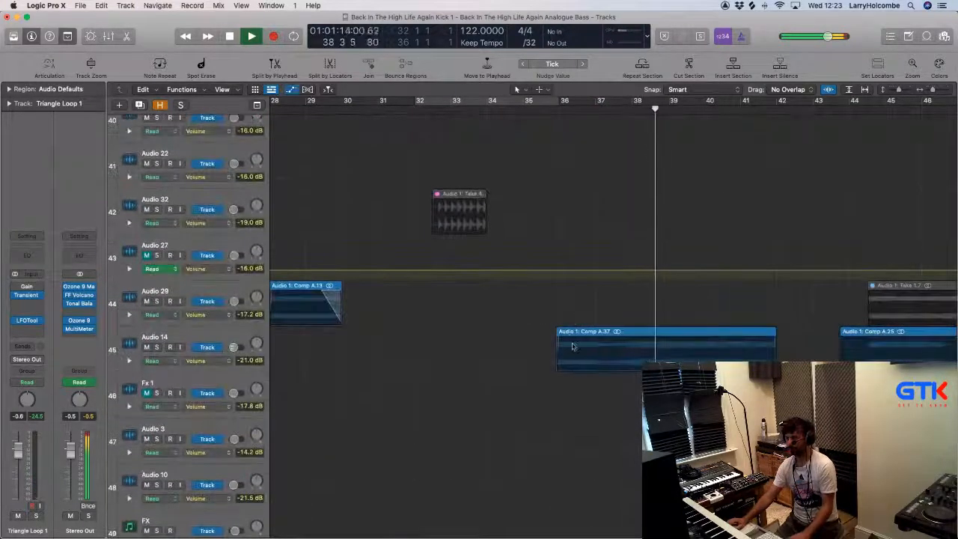
key(a)
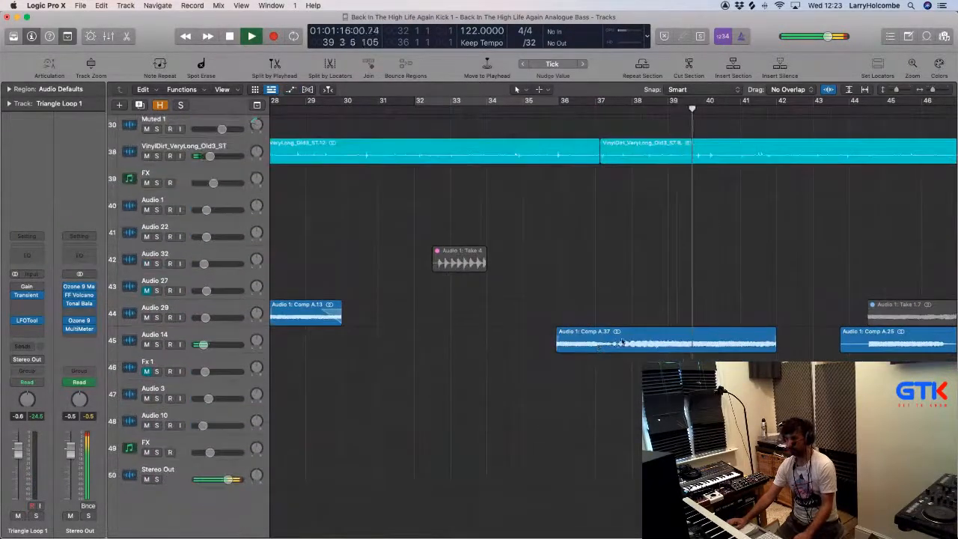
click(621, 342)
key(z)
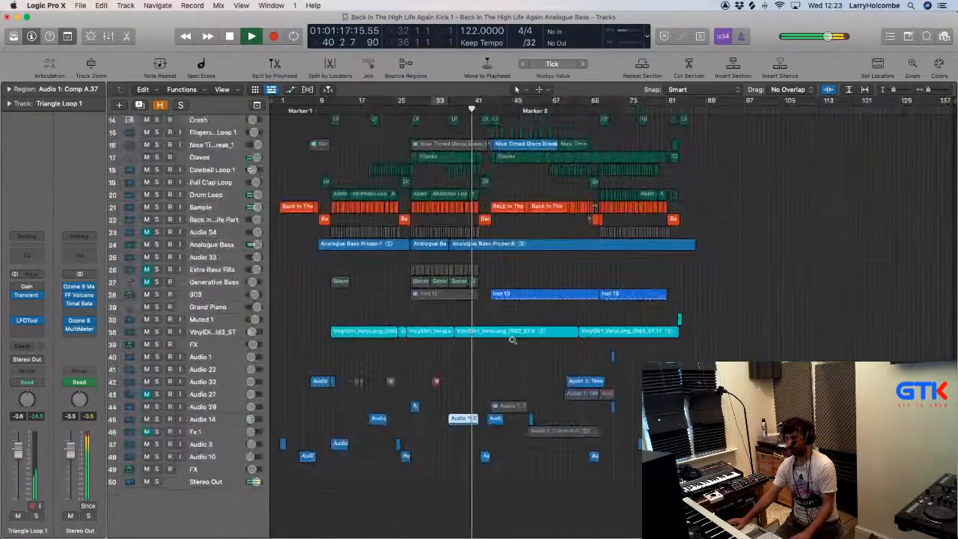
click(81, 295)
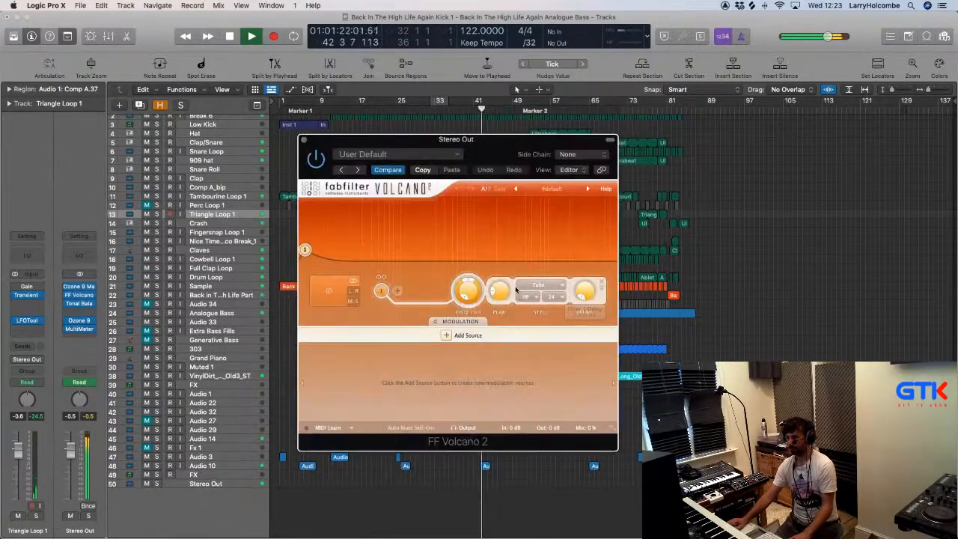
click(304, 139)
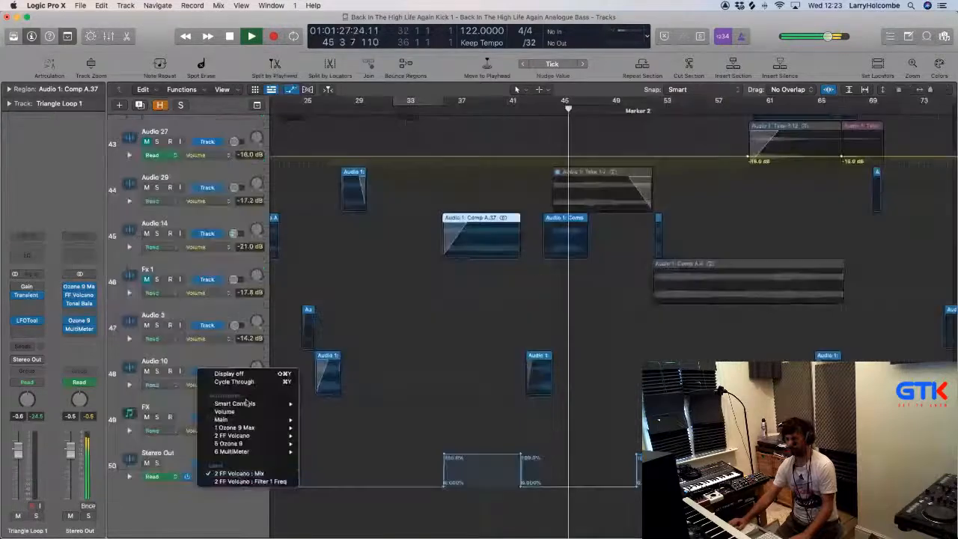
Show FF Volcano's Filter 1 Peak automation on the Stereo Out track and lower its line to 0.000
mouse_move(249, 436)
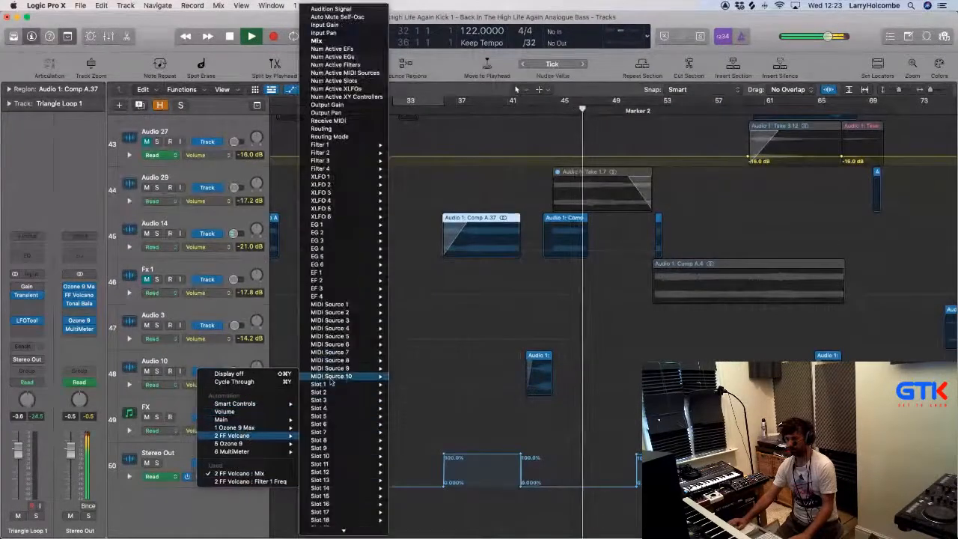
mouse_move(352, 145)
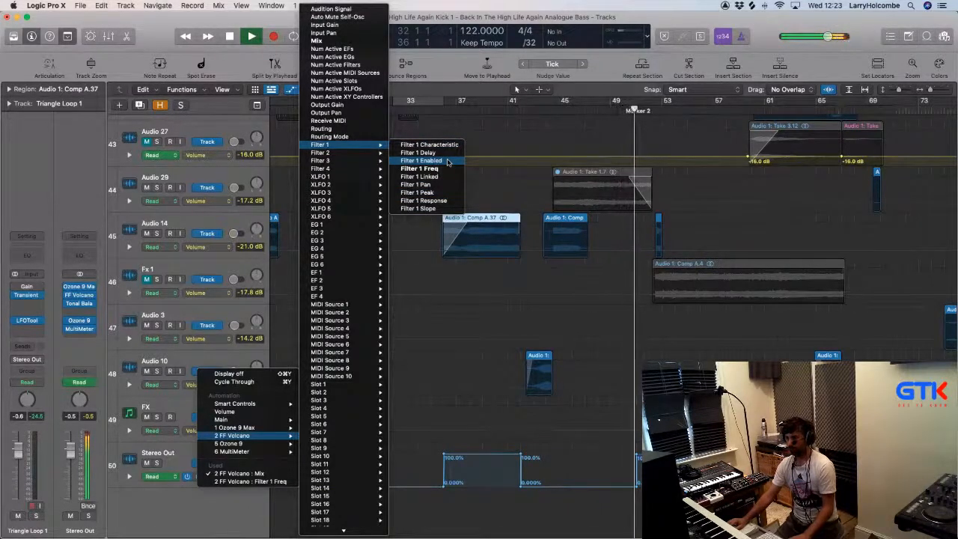
click(423, 192)
drag(445, 408, 594, 526)
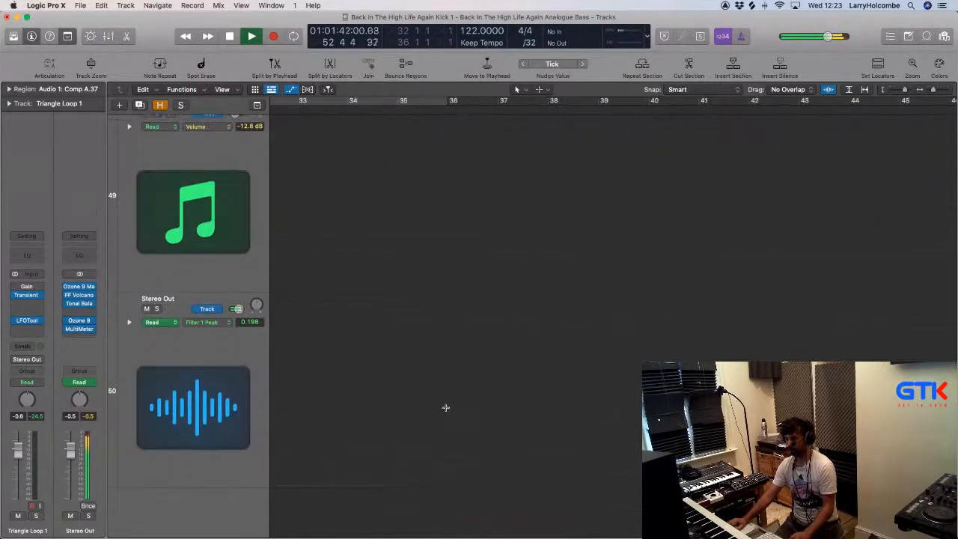
drag(444, 406, 745, 423)
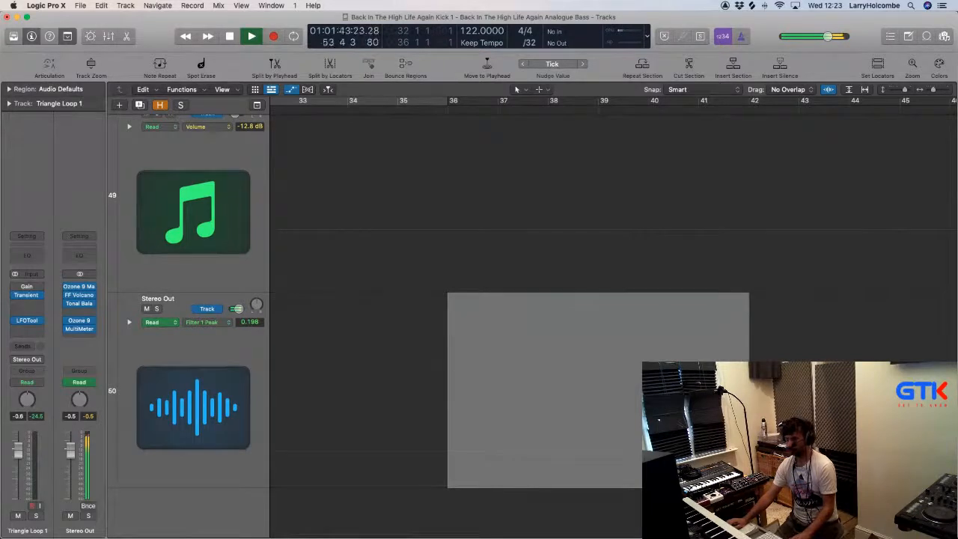
drag(748, 488, 557, 455)
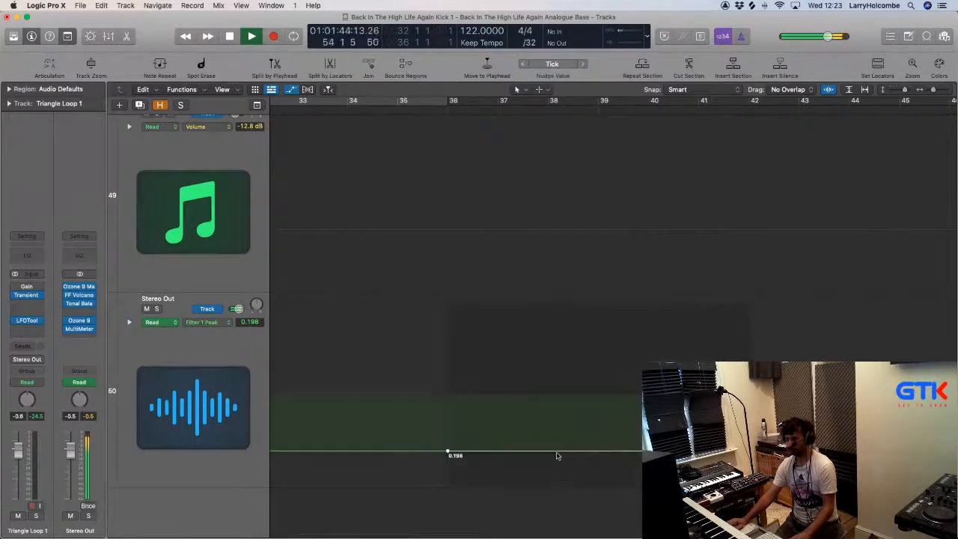
ctrl+alt+click(431, 455)
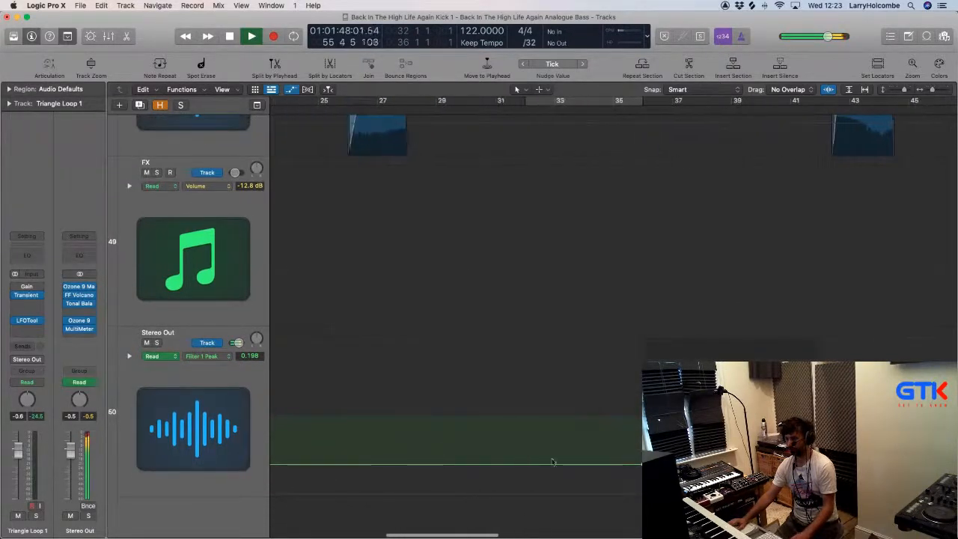
drag(604, 468, 605, 494)
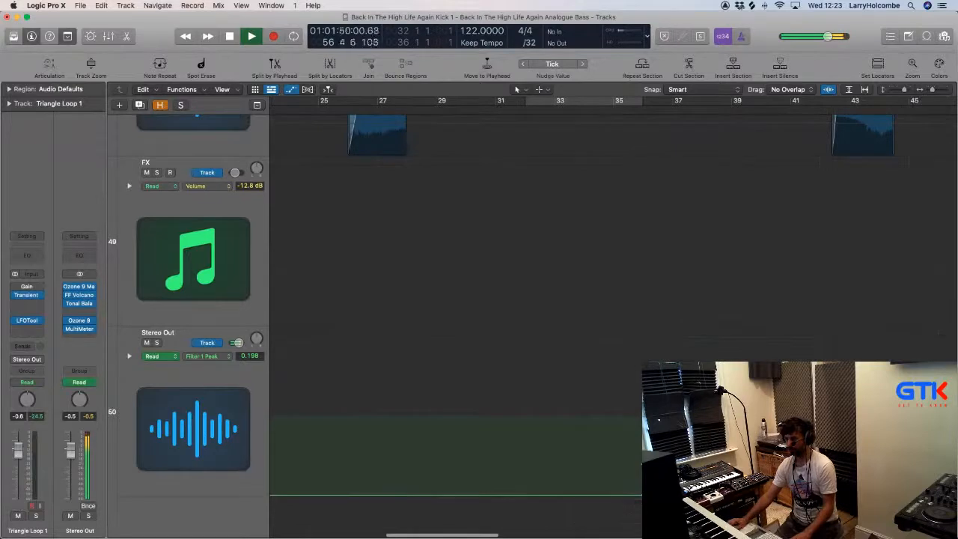
Play the arrangement from about bar 32 to listen through to its end, glancing at the mixer, and stop playback
click(544, 109)
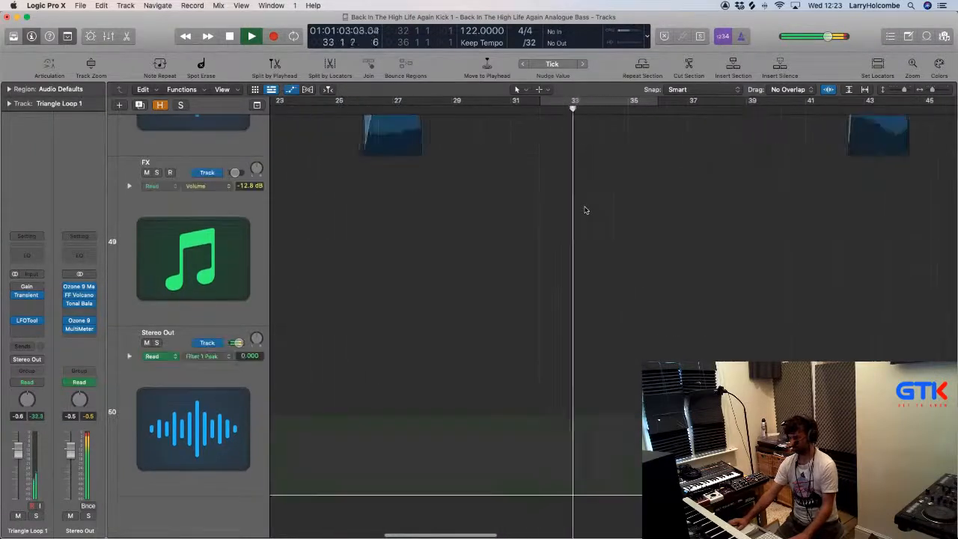
ctrl+alt+click(585, 207)
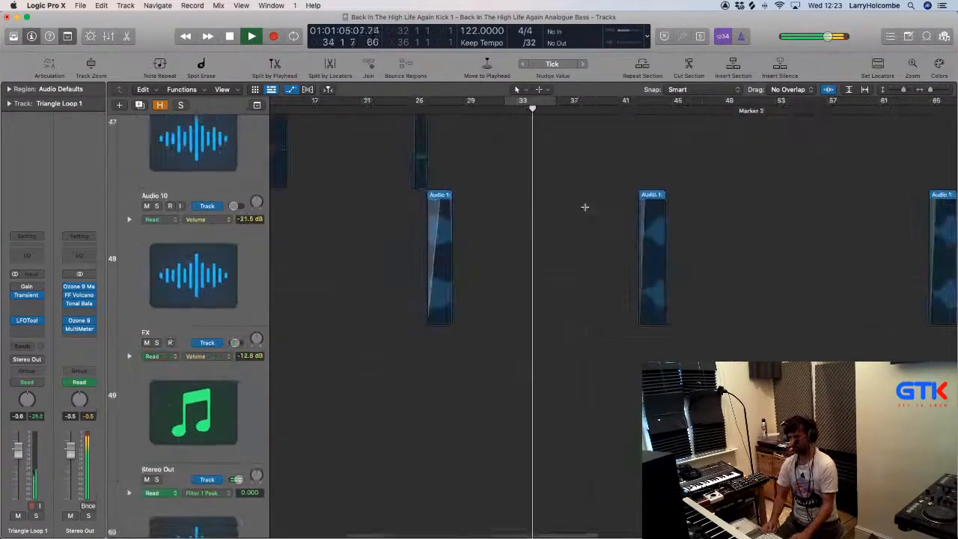
ctrl+alt+click(585, 207)
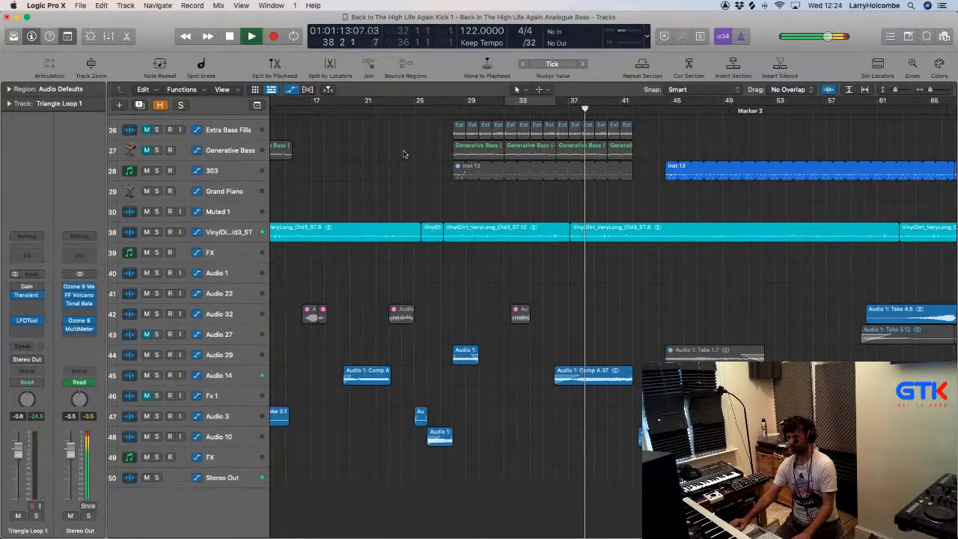
scroll(403, 154, up, 5)
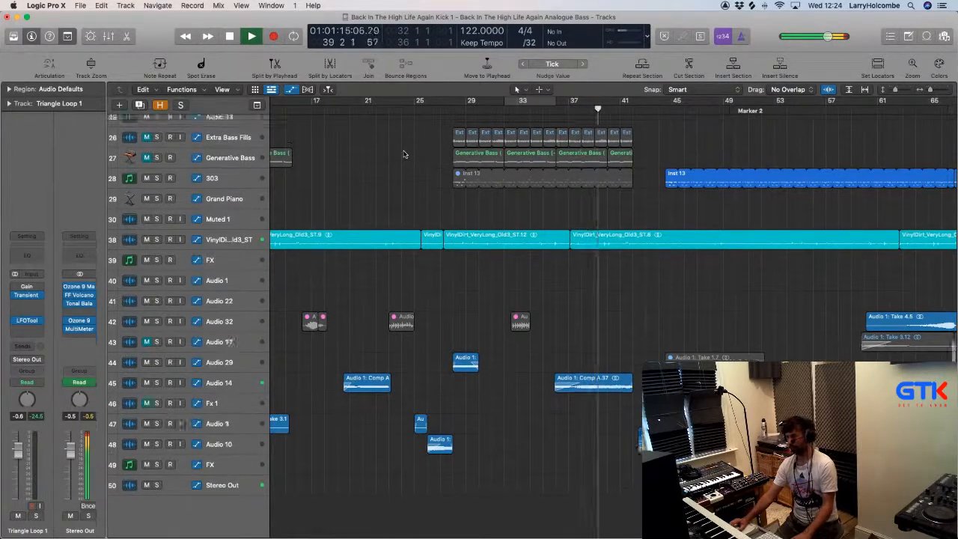
scroll(374, 150, up, 3)
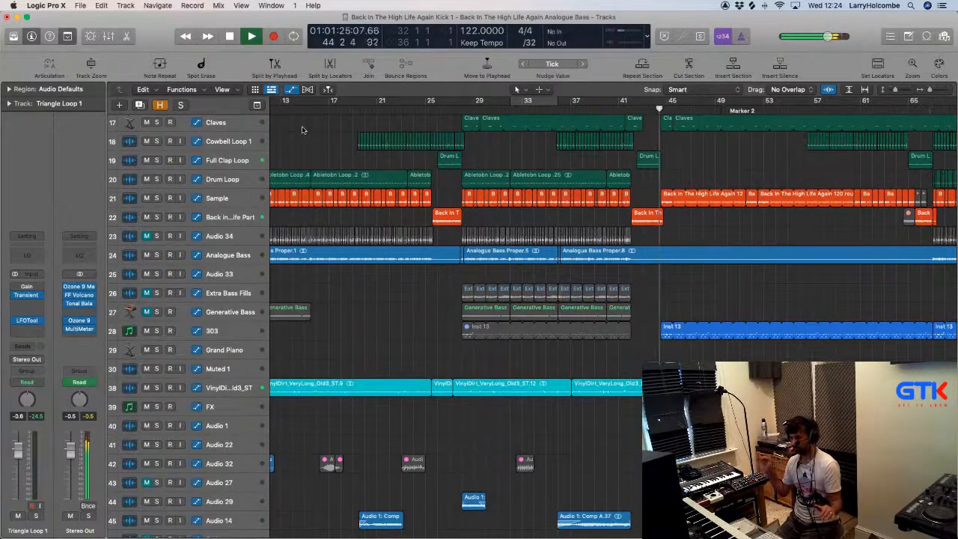
key(x)
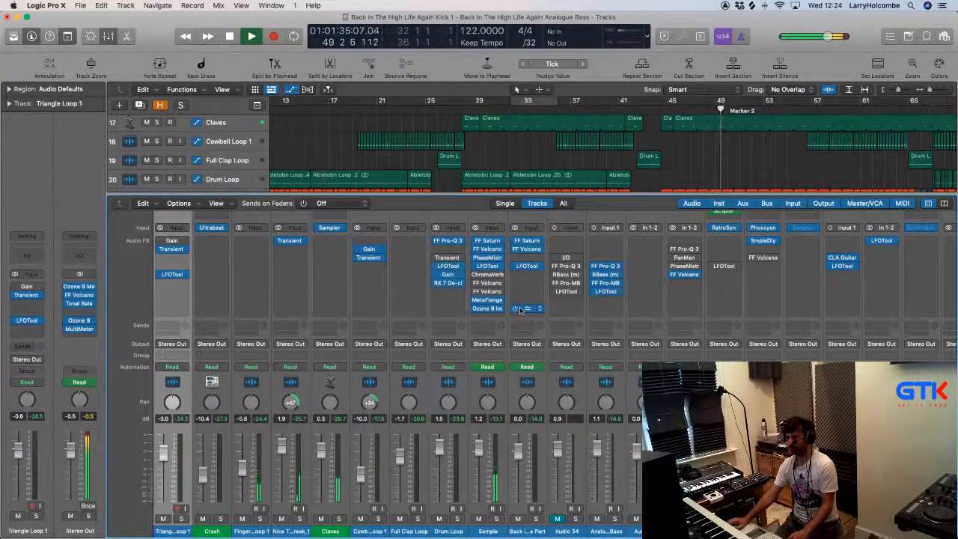
key(x)
key(super+Left)
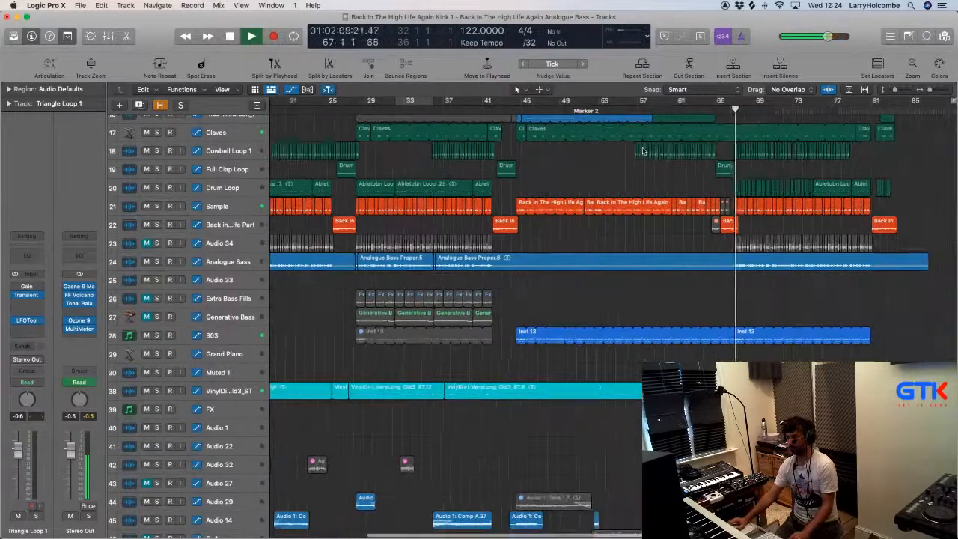
scroll(837, 153, right, 5)
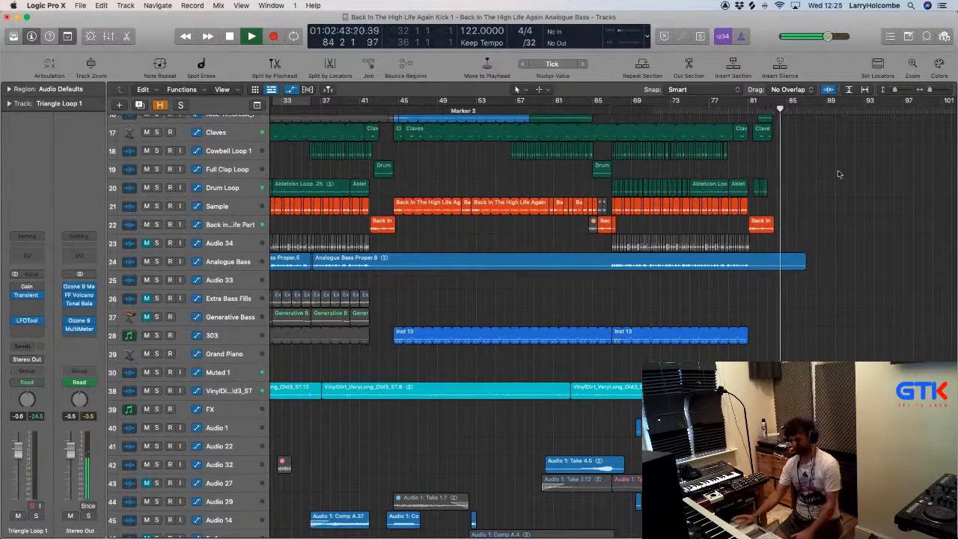
key(space)
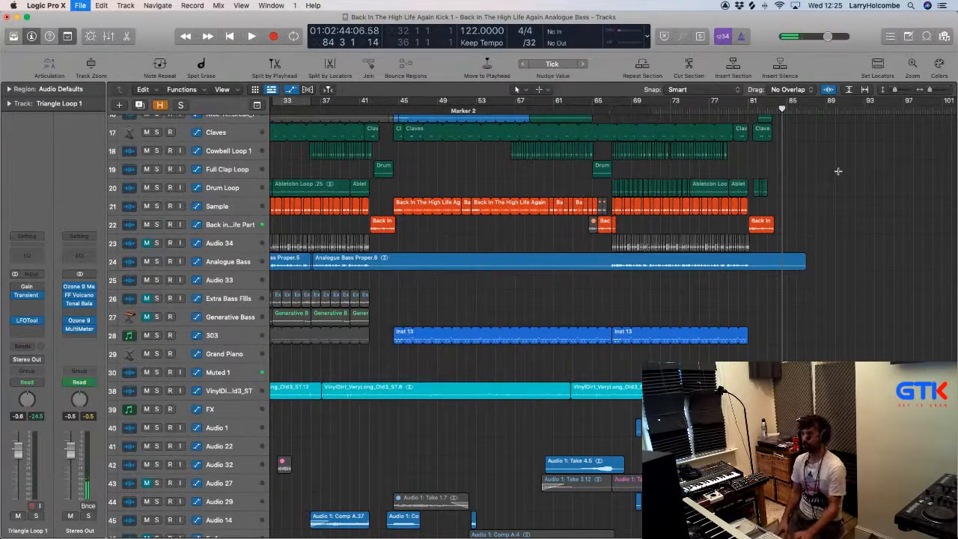
Select all regions, set the cycle range to the whole arrangement from bar 1 to 87, and clear the selection
scroll(839, 174, left, 10)
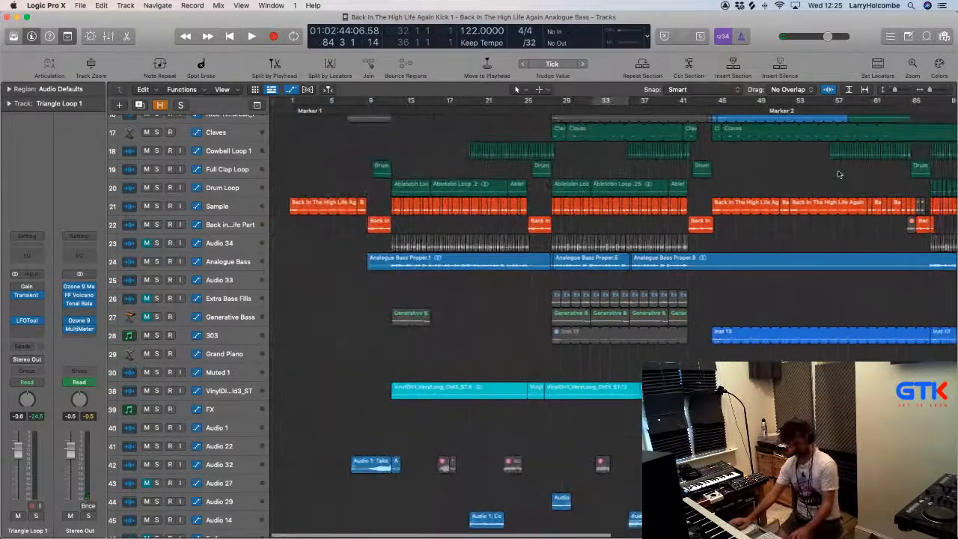
key(super+a)
key(z)
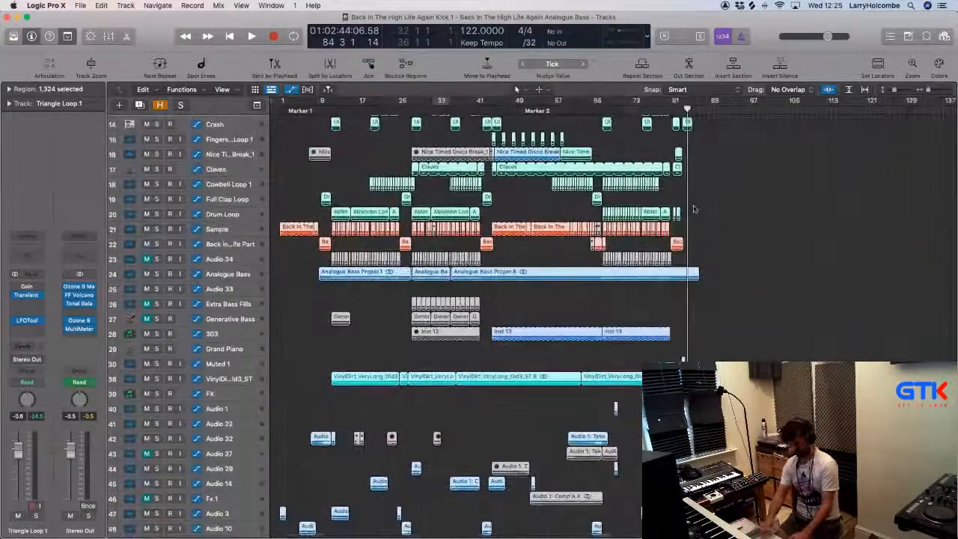
key(super+u)
scroll(733, 176, up, 6)
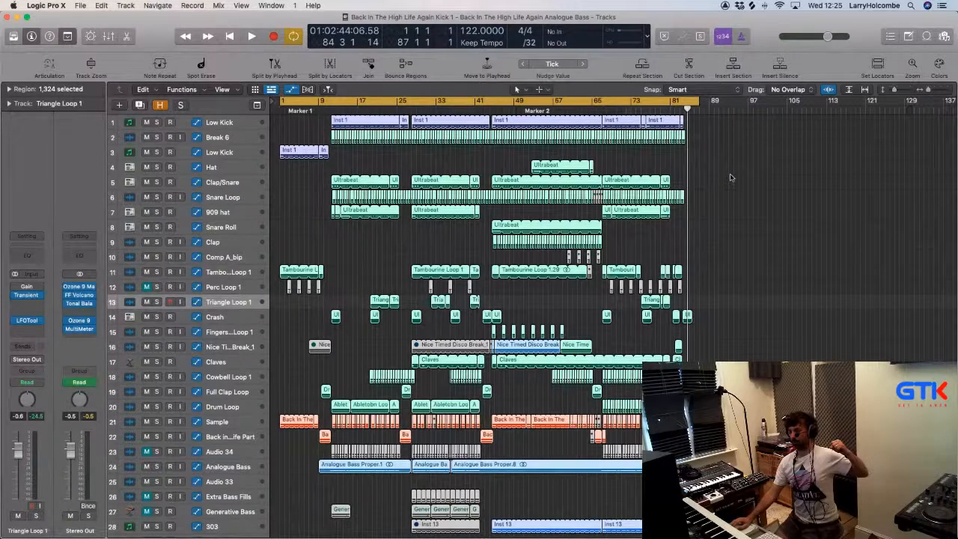
click(731, 178)
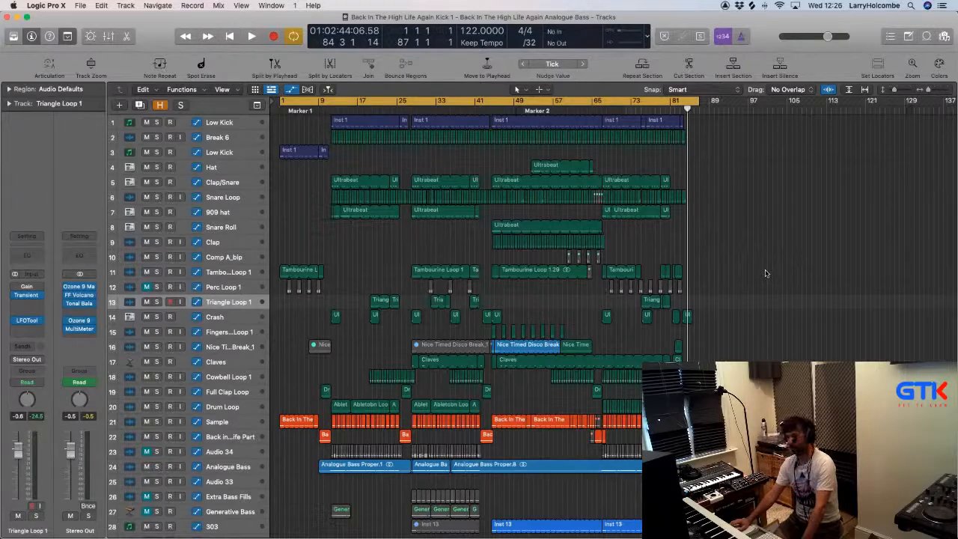
scroll(765, 273, down, 10)
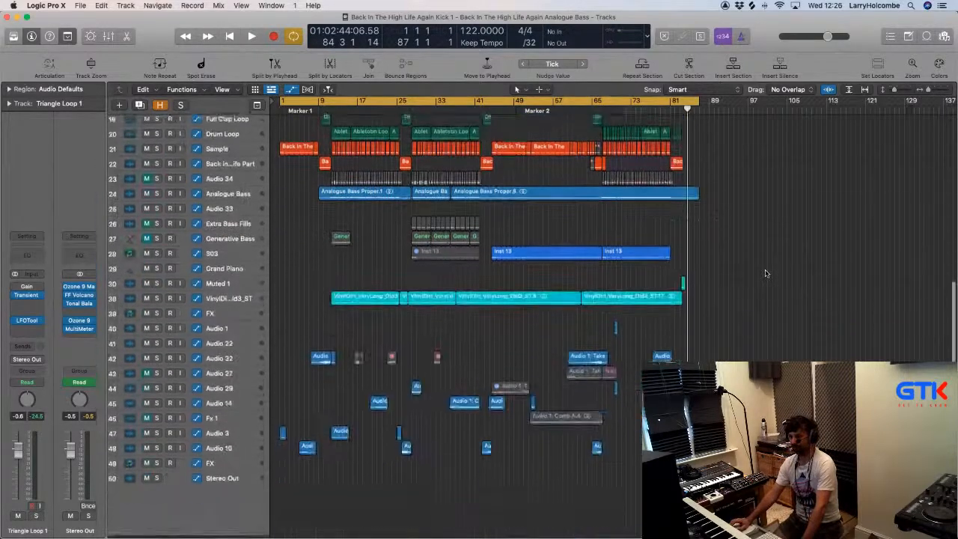
scroll(765, 273, up, 10)
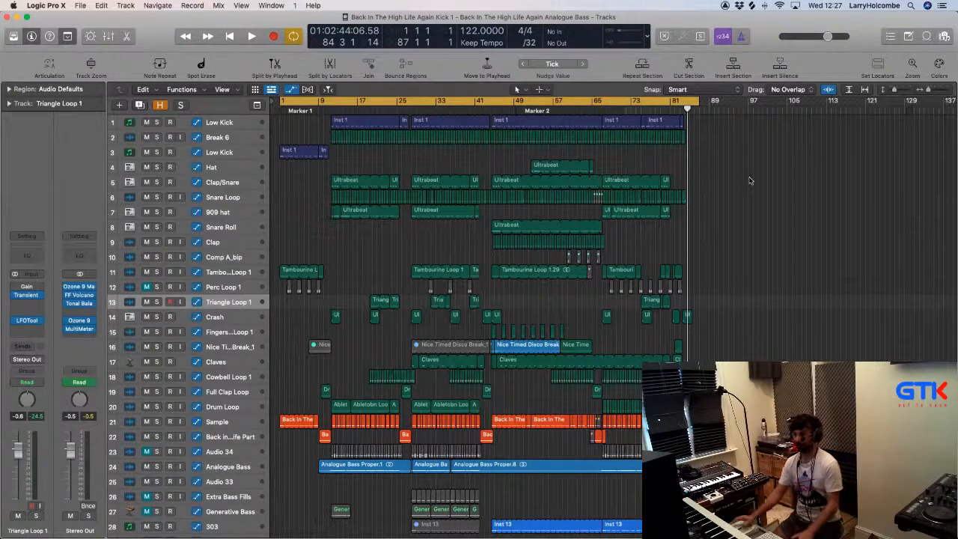
scroll(750, 180, down, 10)
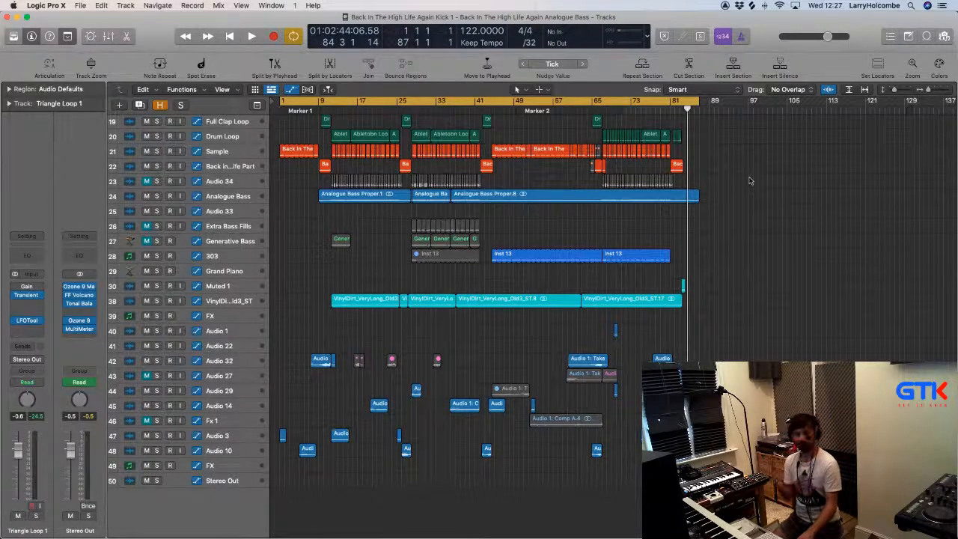
scroll(751, 181, up, 10)
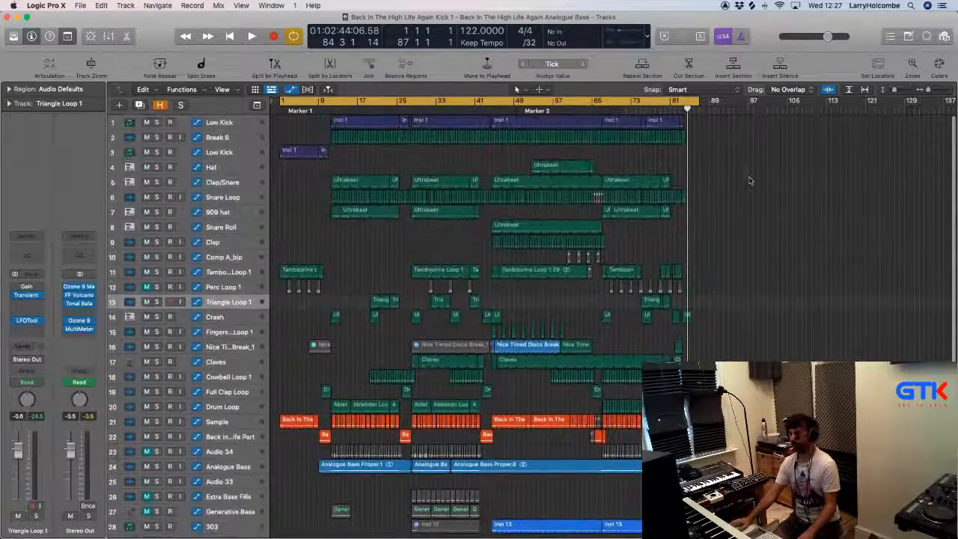